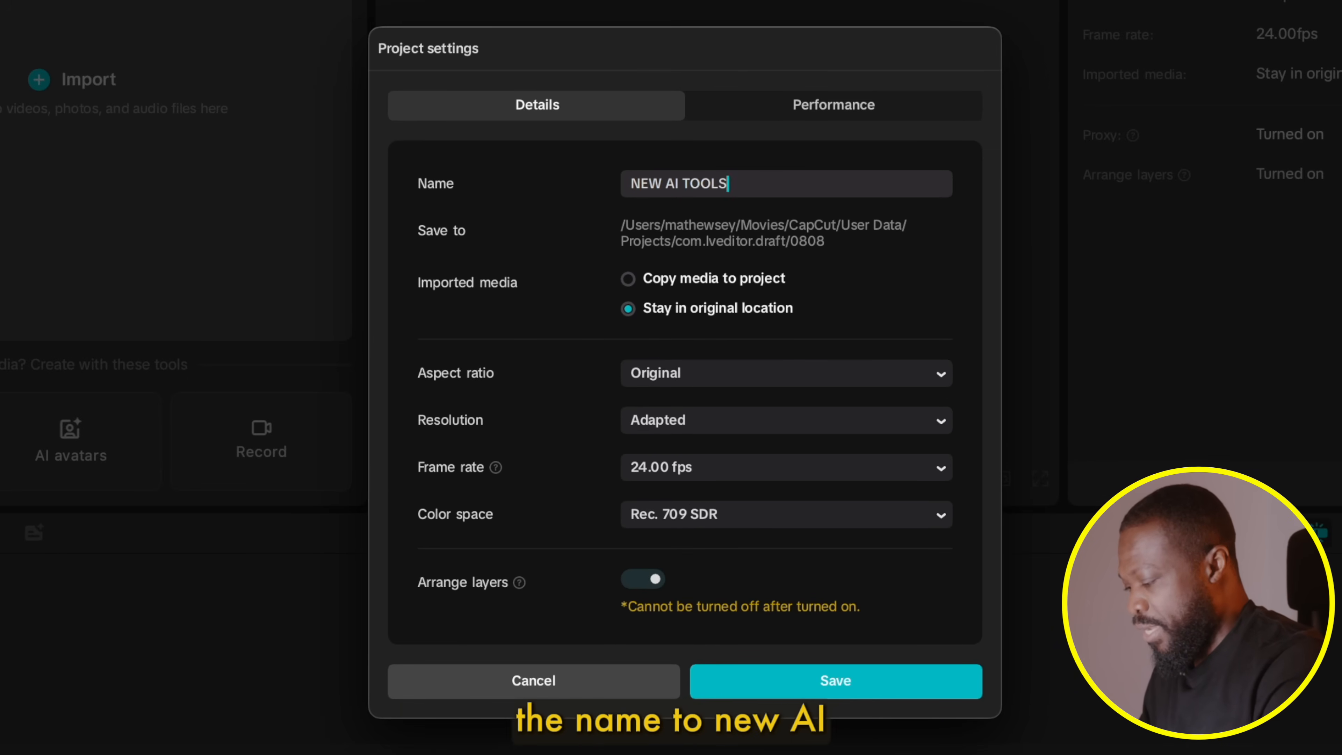
# Step: Set the project's aspect ratio to 16:9 and save the project settings
pyautogui.click(668, 378)
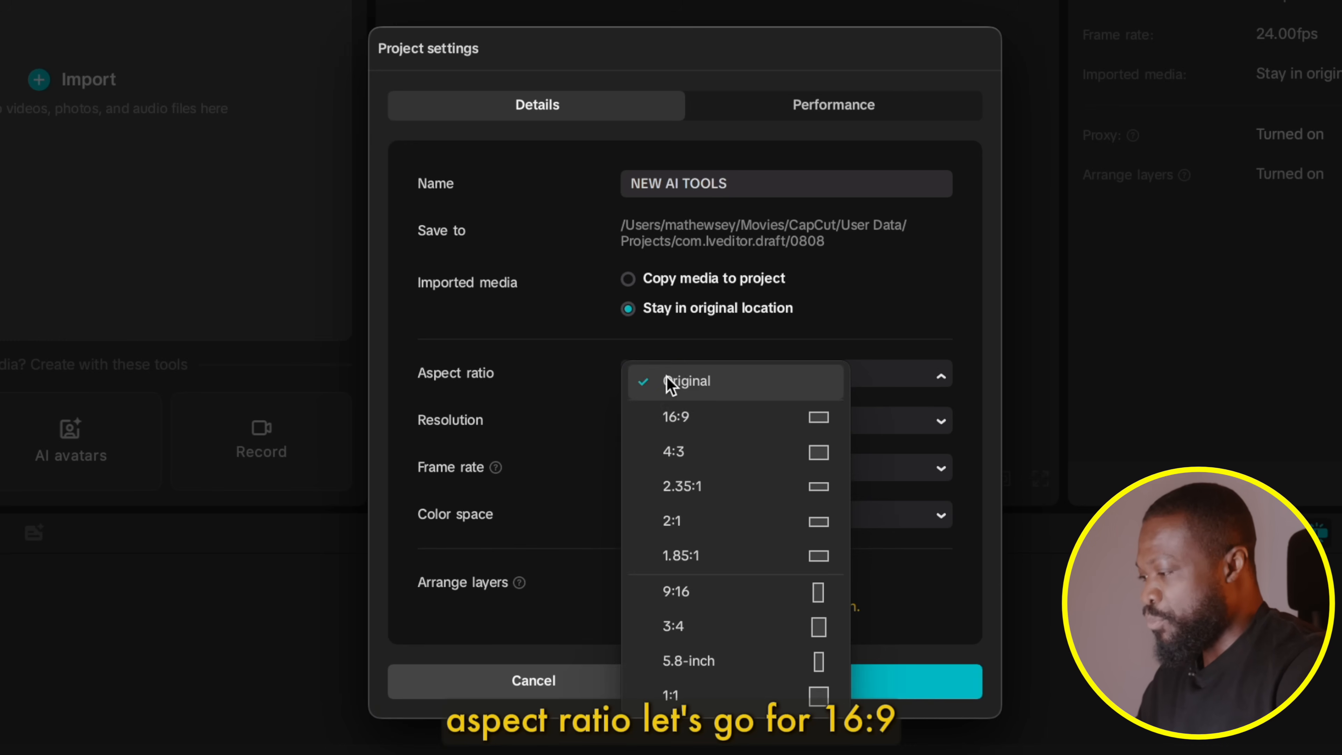
pyautogui.click(676, 417)
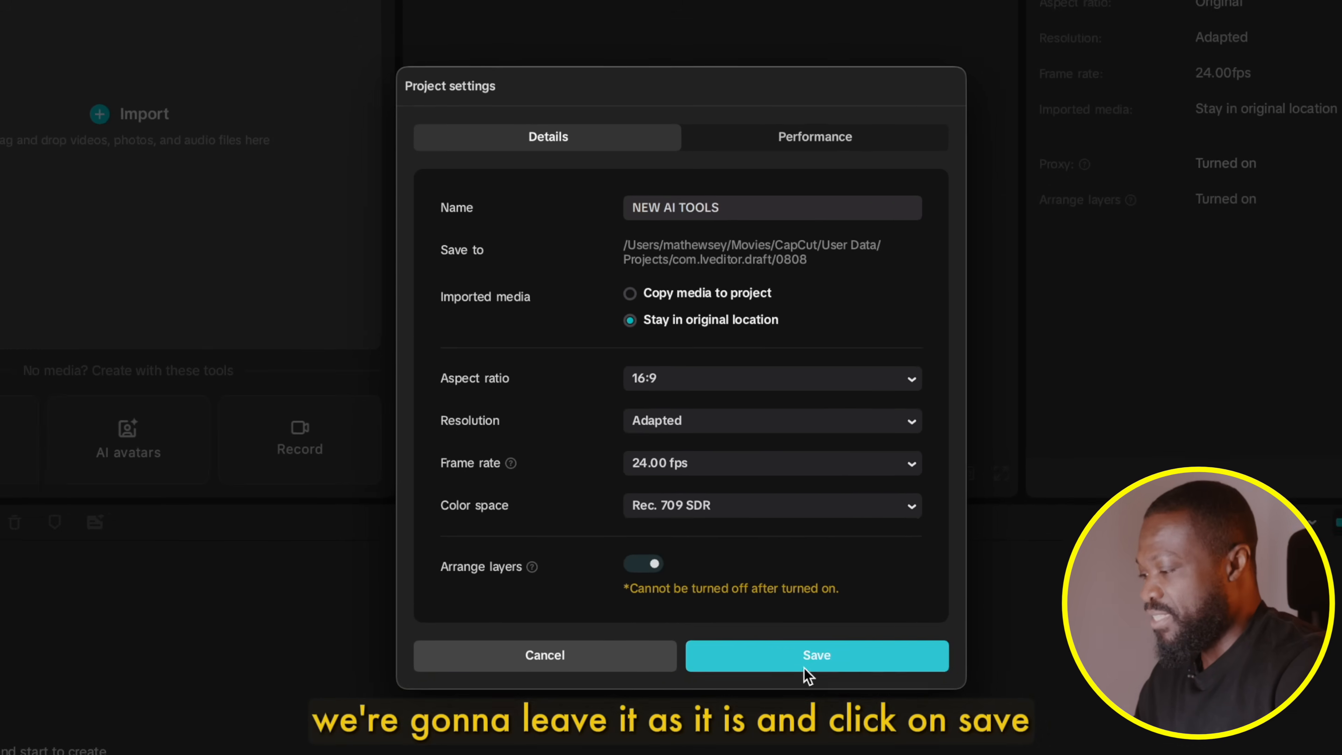
pyautogui.click(804, 666)
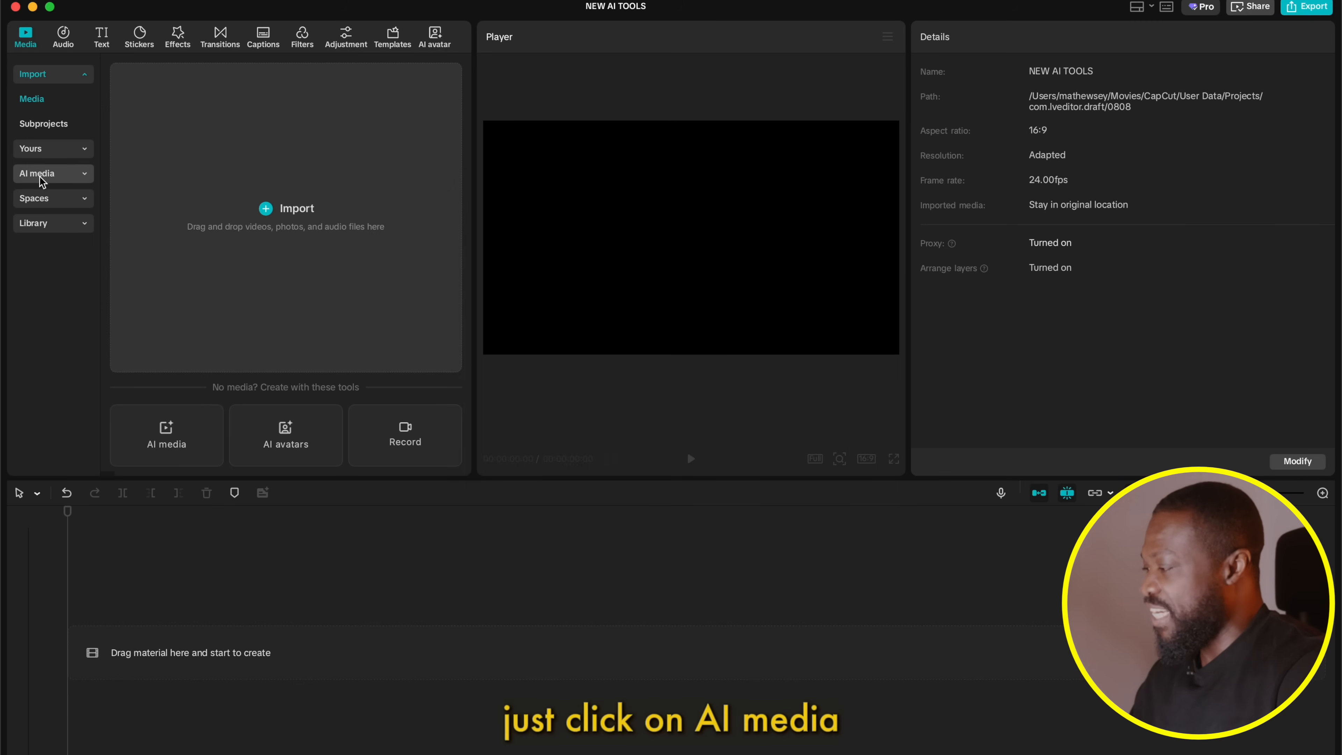
# Step: Open the AI image generator among the AI media tools
pyautogui.click(43, 177)
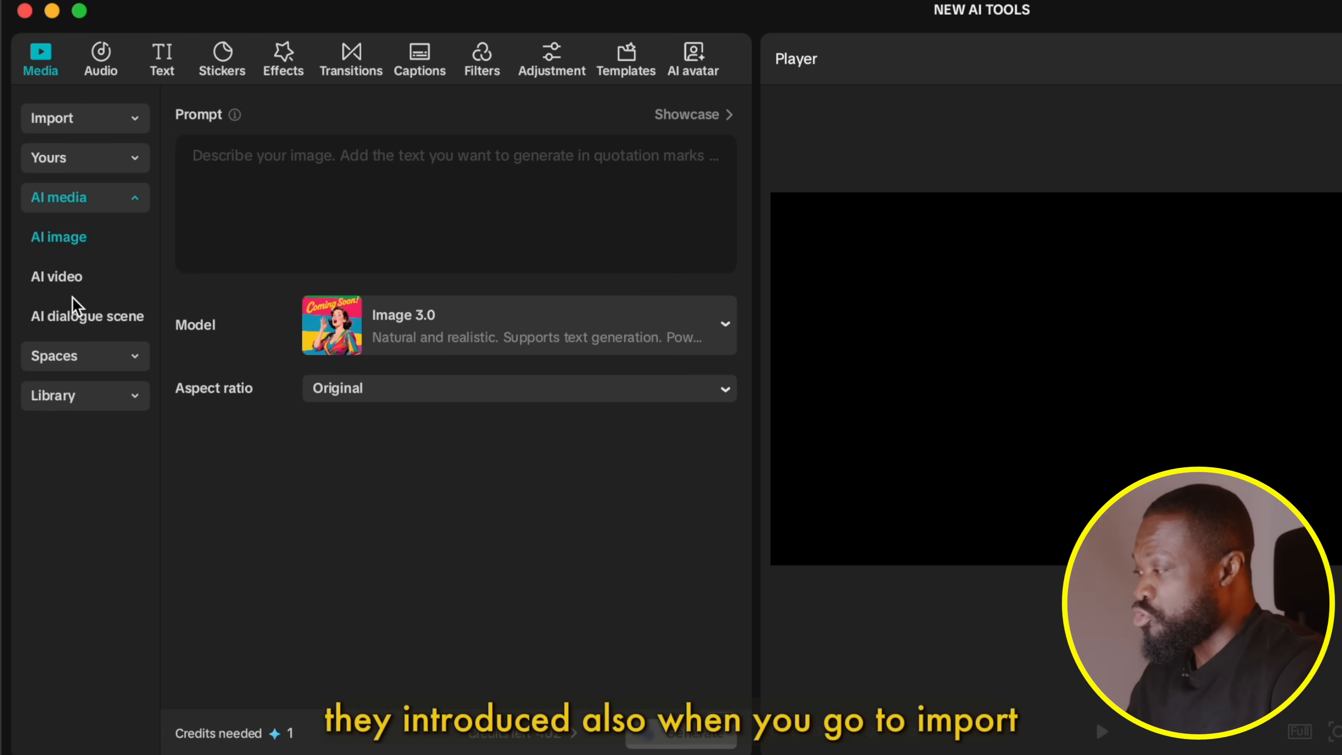
pyautogui.click(43, 126)
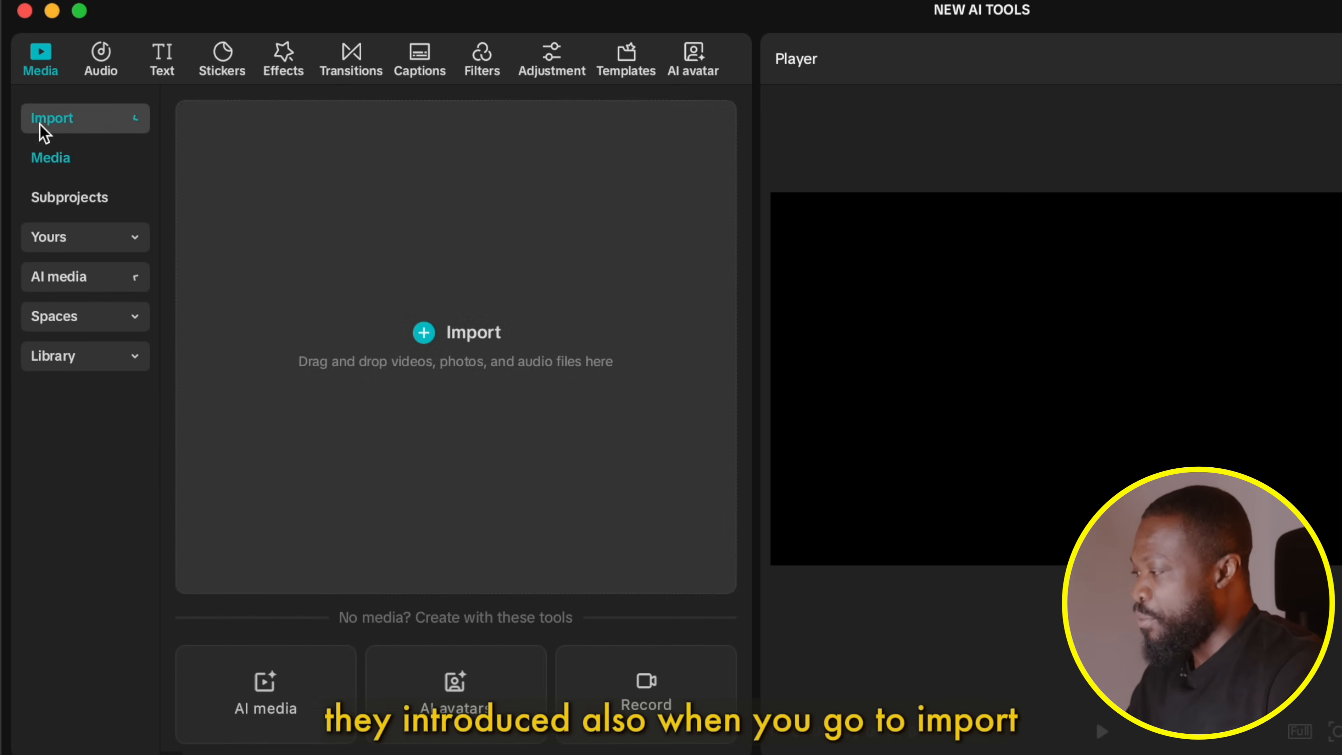
pyautogui.click(267, 692)
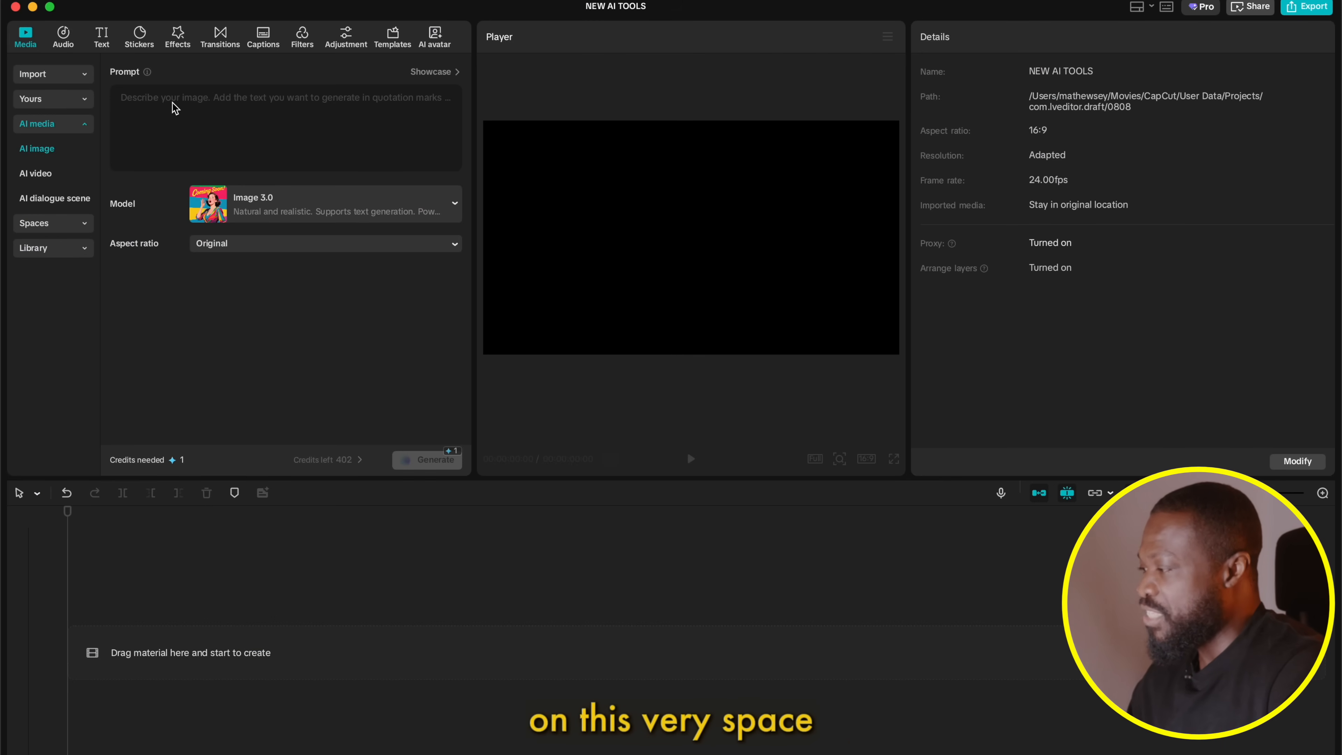
# Step: Browse the AI image showcase examples in the Landscape, City and Anime categories
pyautogui.click(443, 74)
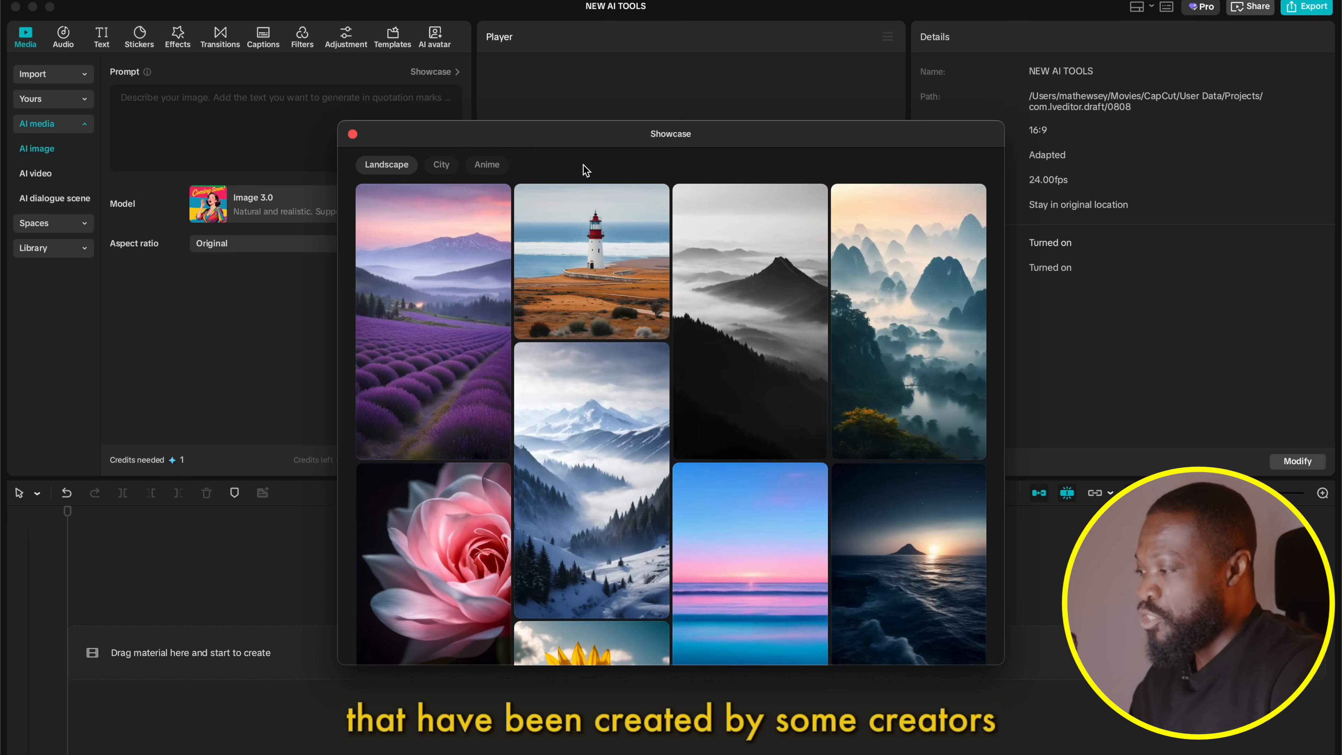
pyautogui.scroll(-10, 988, 447)
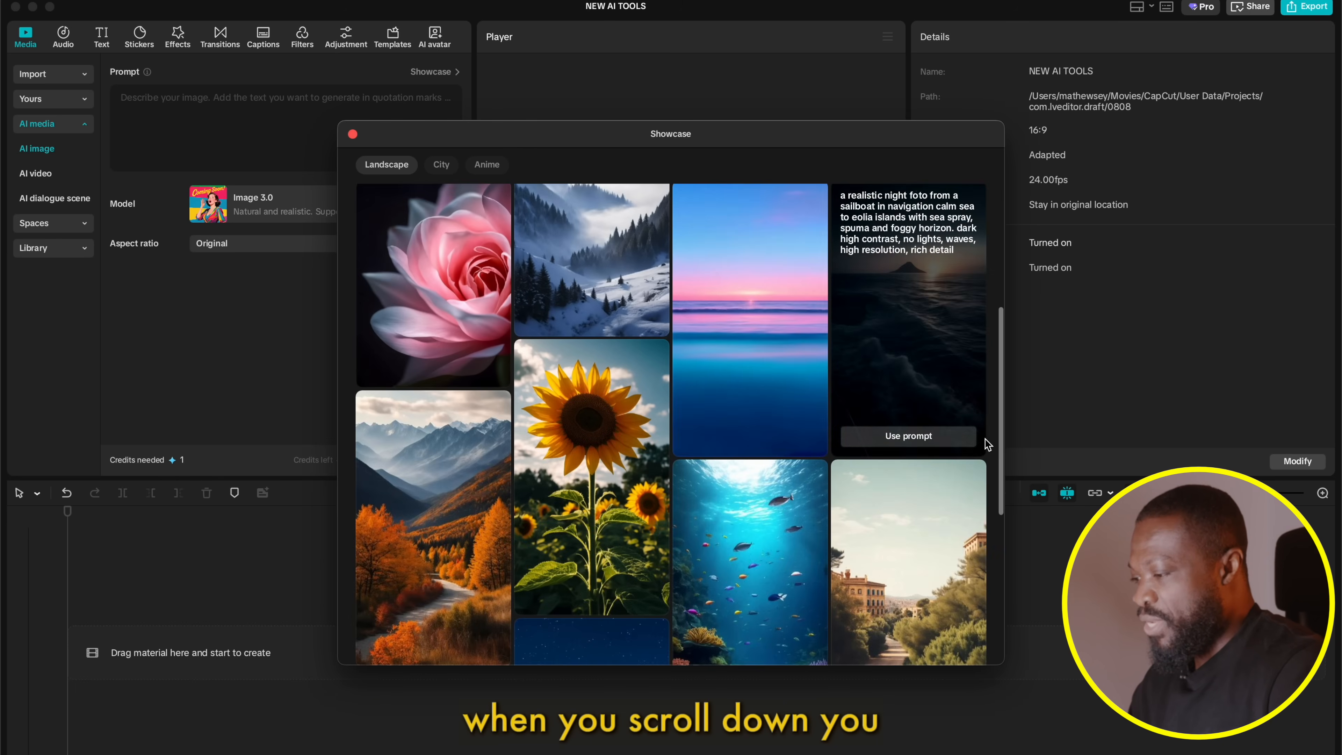
pyautogui.scroll(-5, 989, 447)
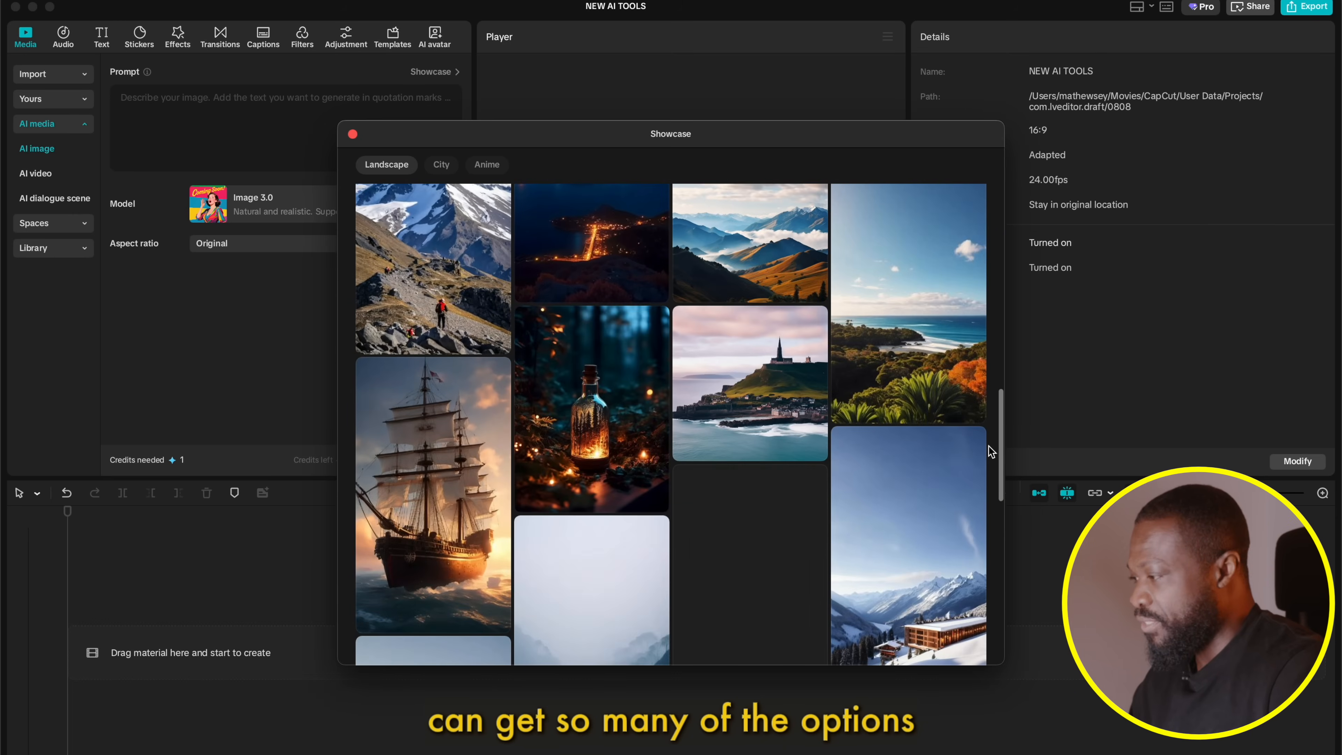
pyautogui.click(442, 165)
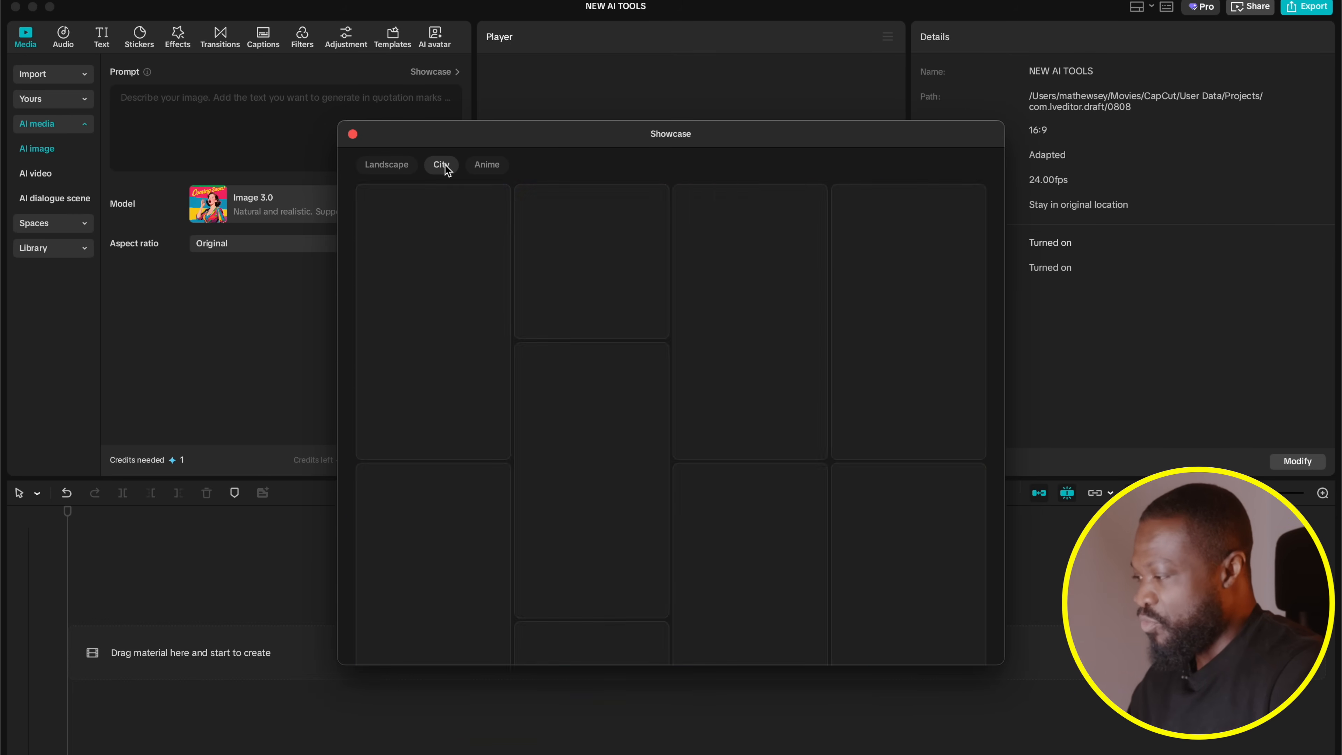
pyautogui.scroll(-10, 995, 412)
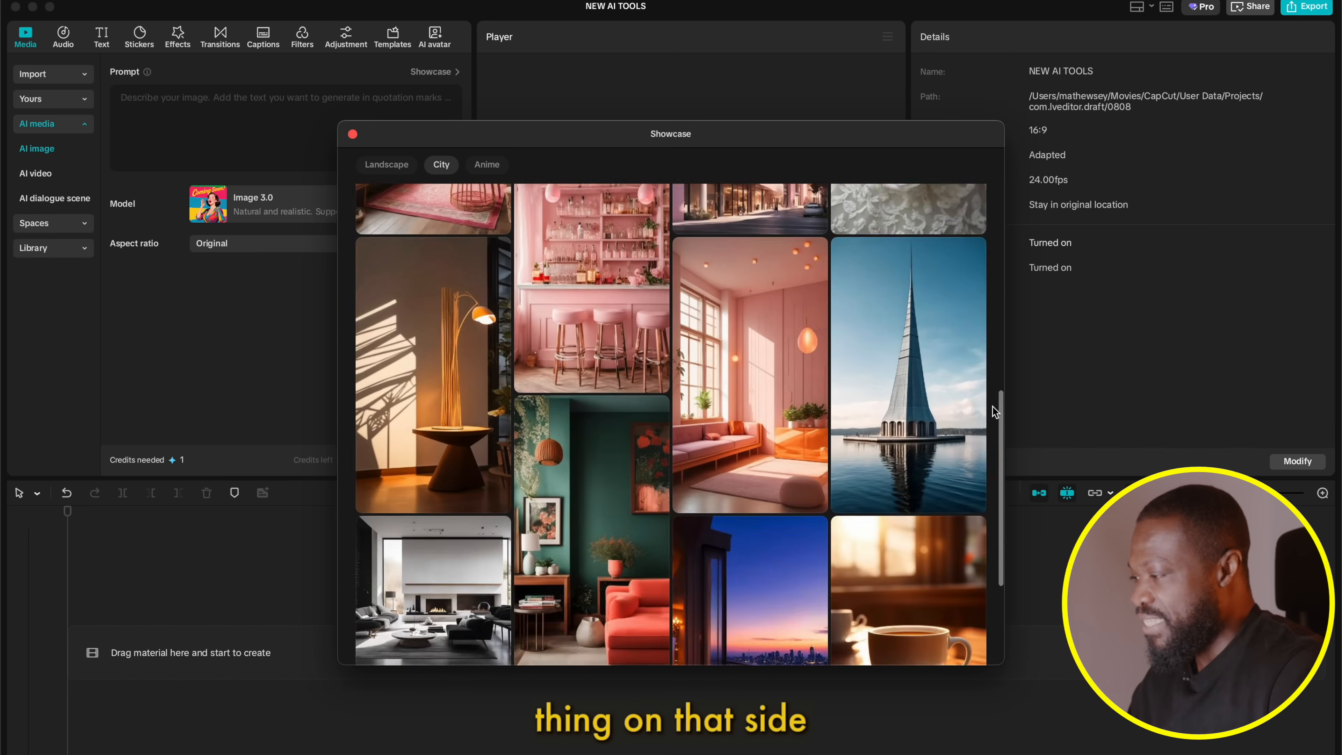
pyautogui.click(492, 165)
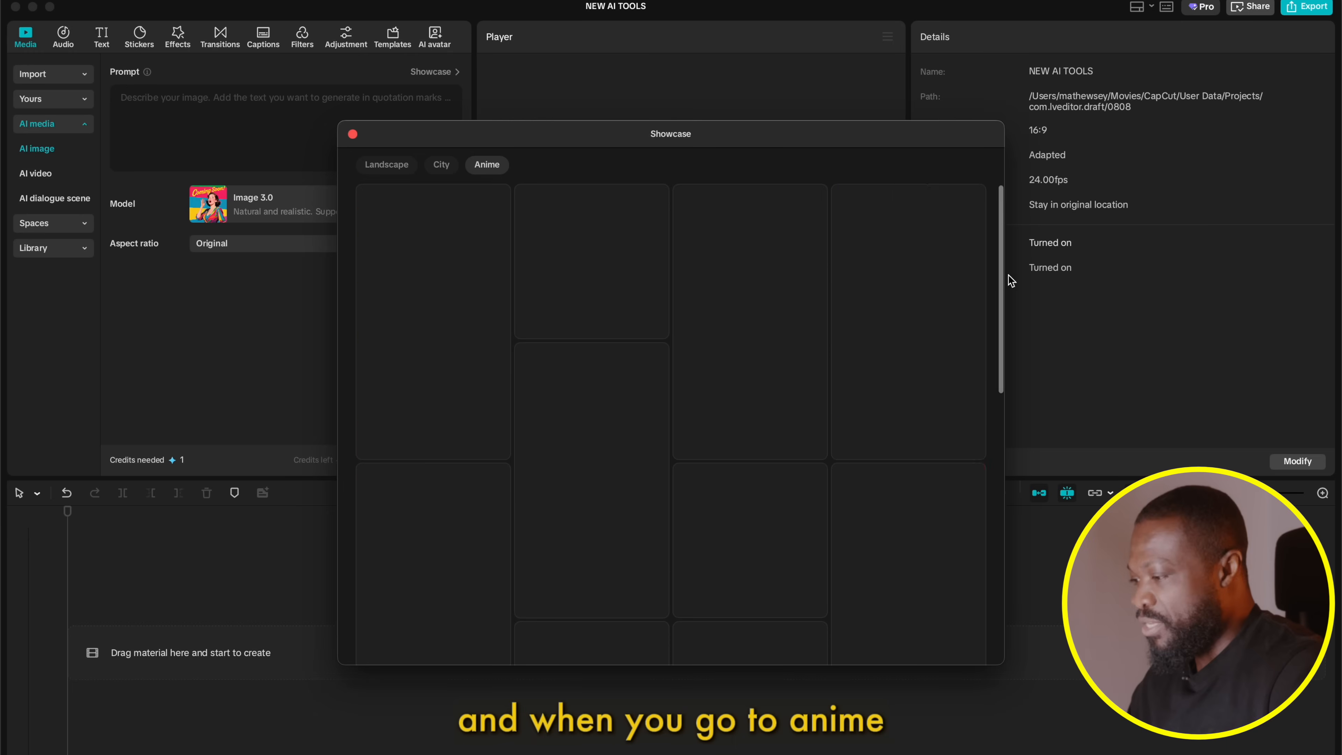
pyautogui.scroll(-3, 988, 396)
pyautogui.scroll(-2, 990, 402)
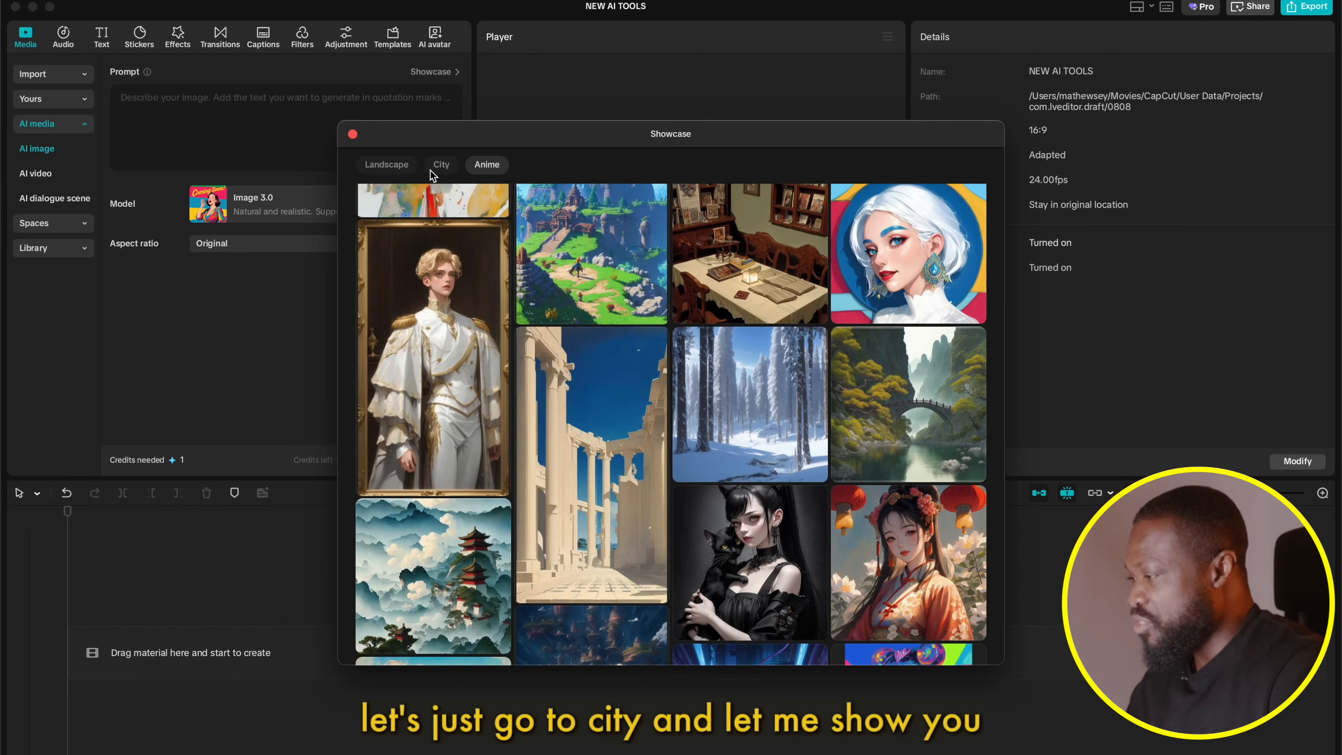
# Step: Find the City showcase image of a majestic balcony overlooking a skyline at dusk and use its prompt
pyautogui.click(440, 165)
pyautogui.moveTo(661, 352)
pyautogui.scroll(-5, 662, 352)
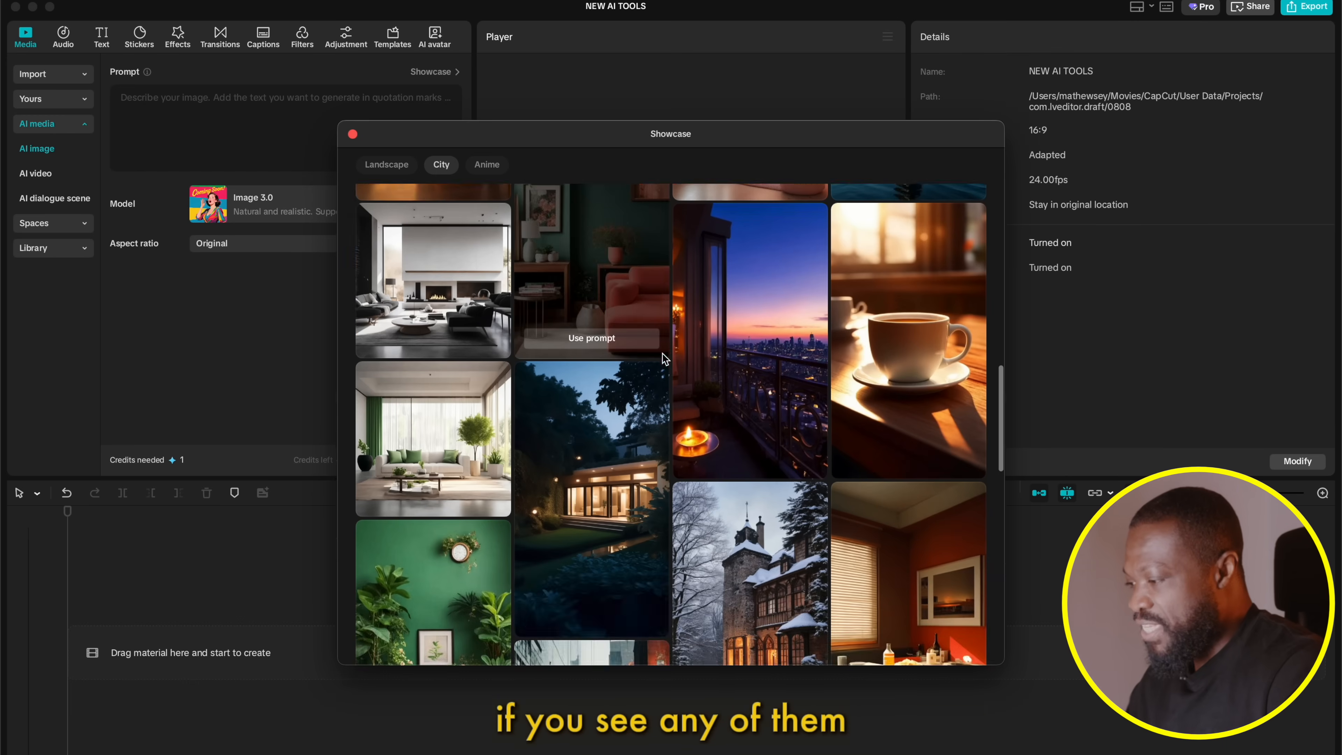
pyautogui.scroll(1, 662, 353)
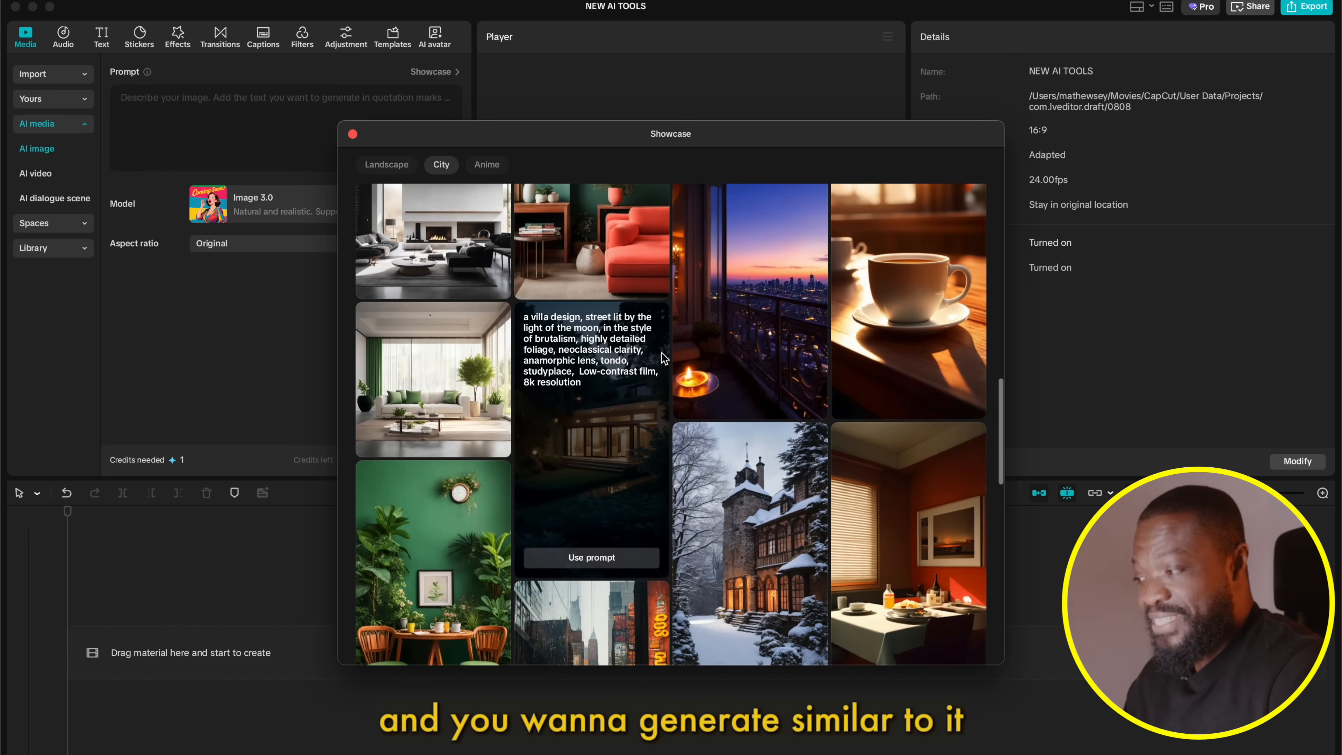
pyautogui.moveTo(736, 312)
pyautogui.scroll(3, 740, 298)
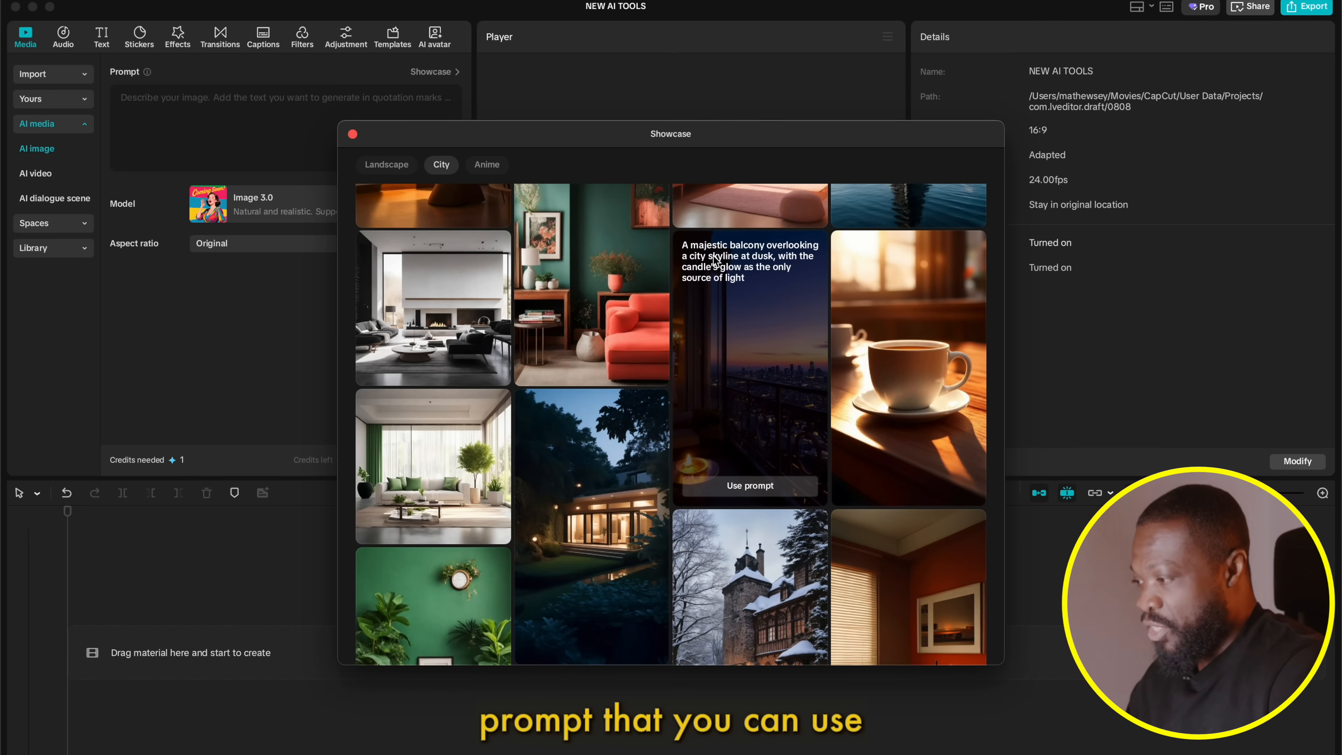
pyautogui.click(748, 486)
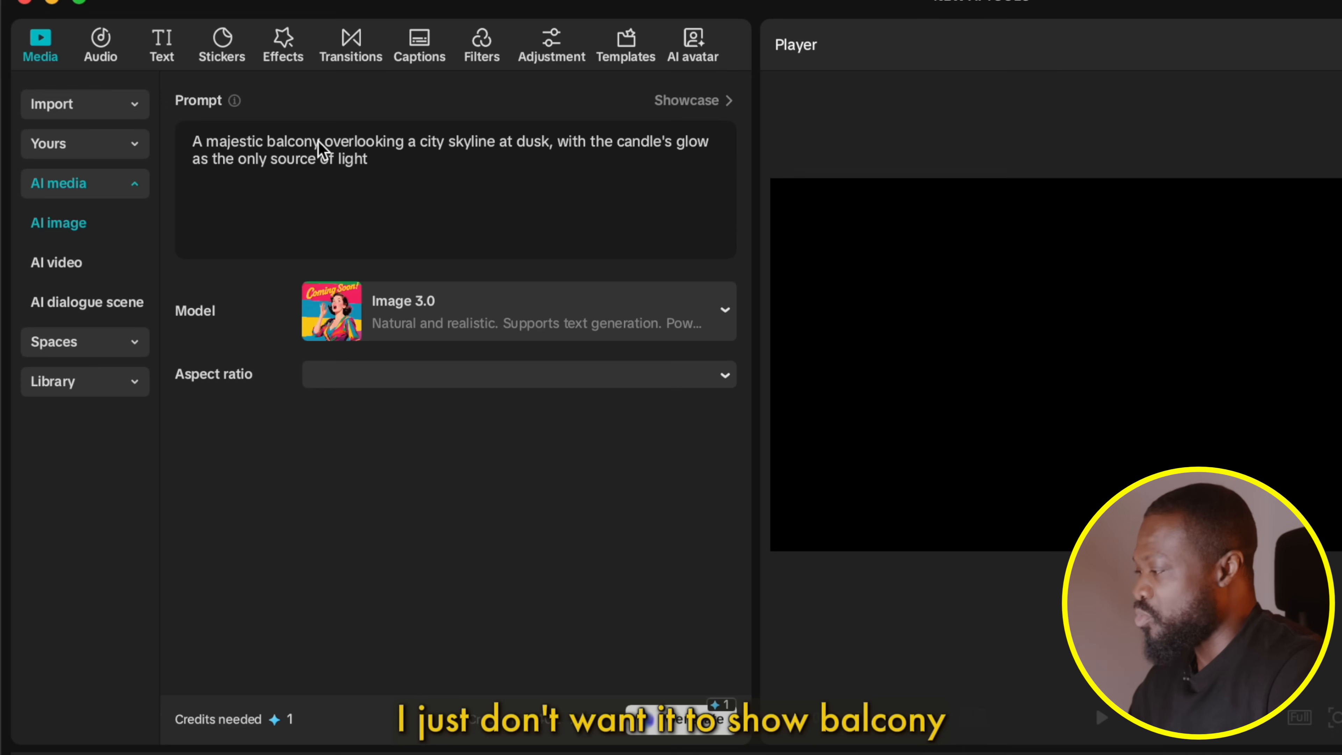
# Step: Delete the word "balcony" from the image prompt
pyautogui.press('BackSpace')
pyautogui.press('BackSpace')
pyautogui.press('BackSpace')
pyautogui.press('BackSpace')
pyautogui.press('BackSpace')
pyautogui.press('BackSpace')
pyautogui.press('BackSpace')
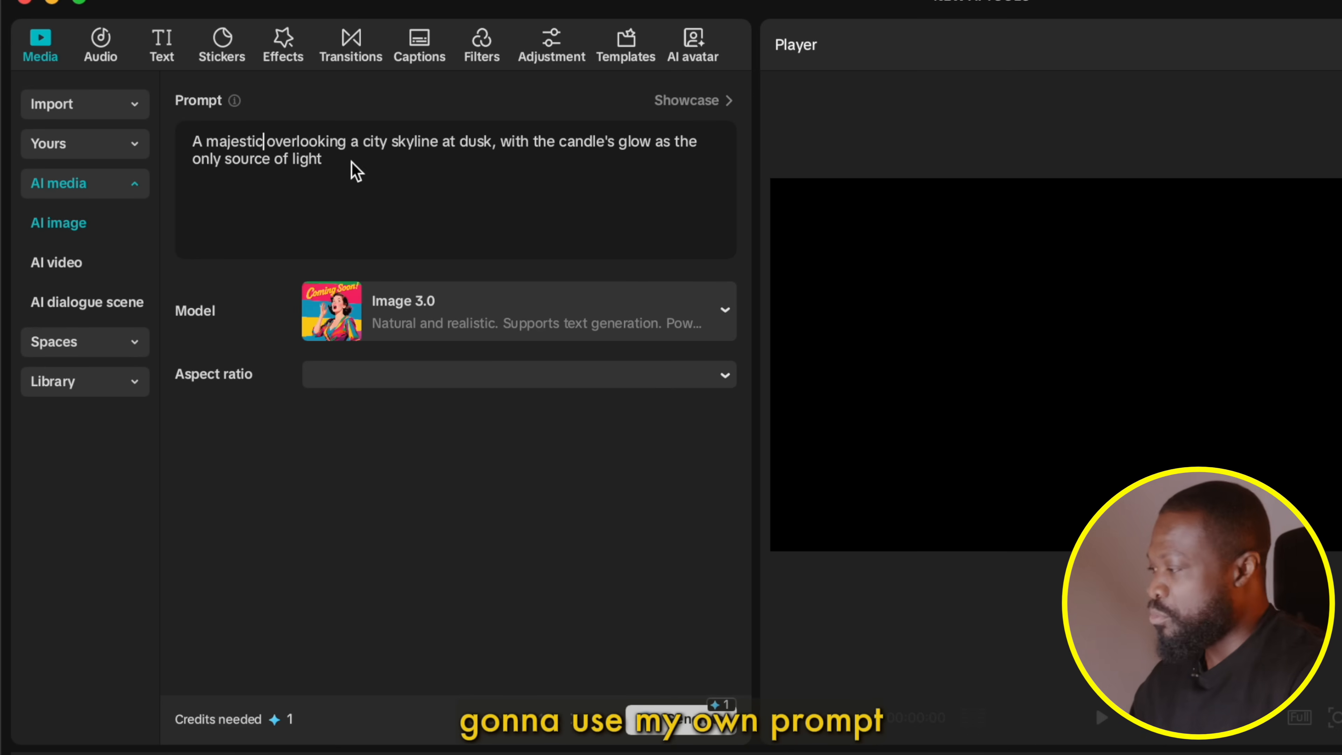
# Step: Replace the prompt with one for a highly detailed, cinematic, full-body futuristic robotic figure in black and silver armor standing in a vast desert
pyautogui.moveTo(322, 160); pyautogui.dragTo(157, 115)
pyautogui.press('BackSpace')
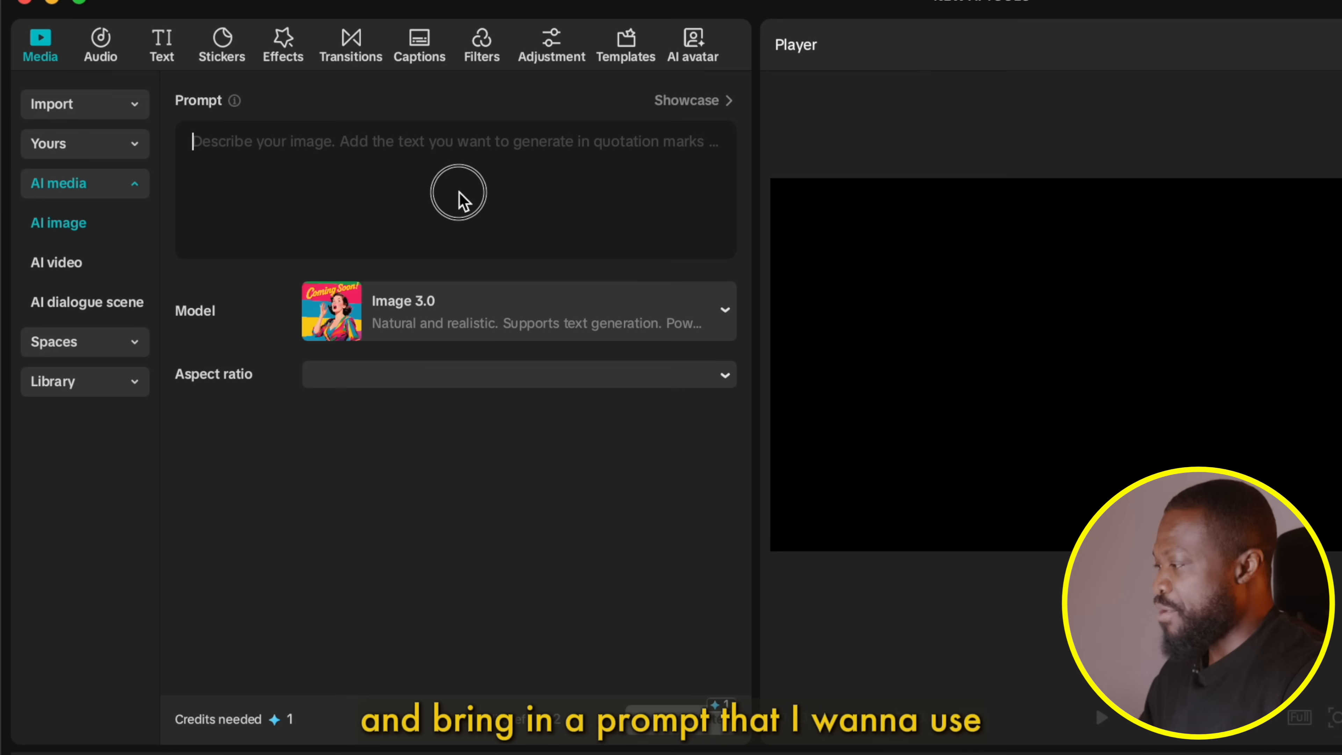
pyautogui.write('Create a highly detailed, cinematic image of a futuristic robotic figure standing tall in a vast desert landscape full body showing. The robot is designed with sleek, dark black and silver armor, reflecting sunlight in sharp glints. Its face features defined, human-like lips integrated into the metallic design, adding an eerie touch of humanity. Sand swirls around its feet, and distant dunes roll under a golden sky. The atmosphere is moody and dramatic, evoking solitude, power, and mystery.')
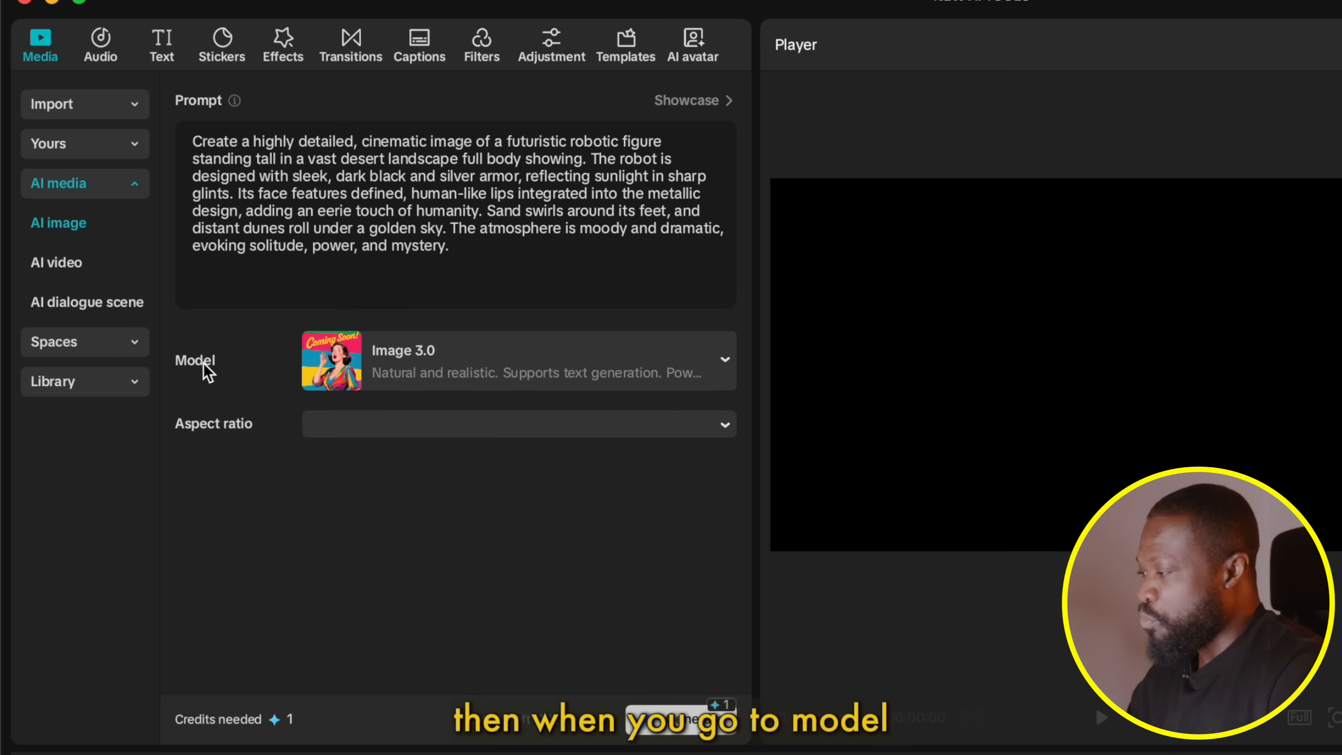
# Step: Keep the Image 3.0 model, set the image aspect ratio to 16:9 and generate the image
pyautogui.click(534, 369)
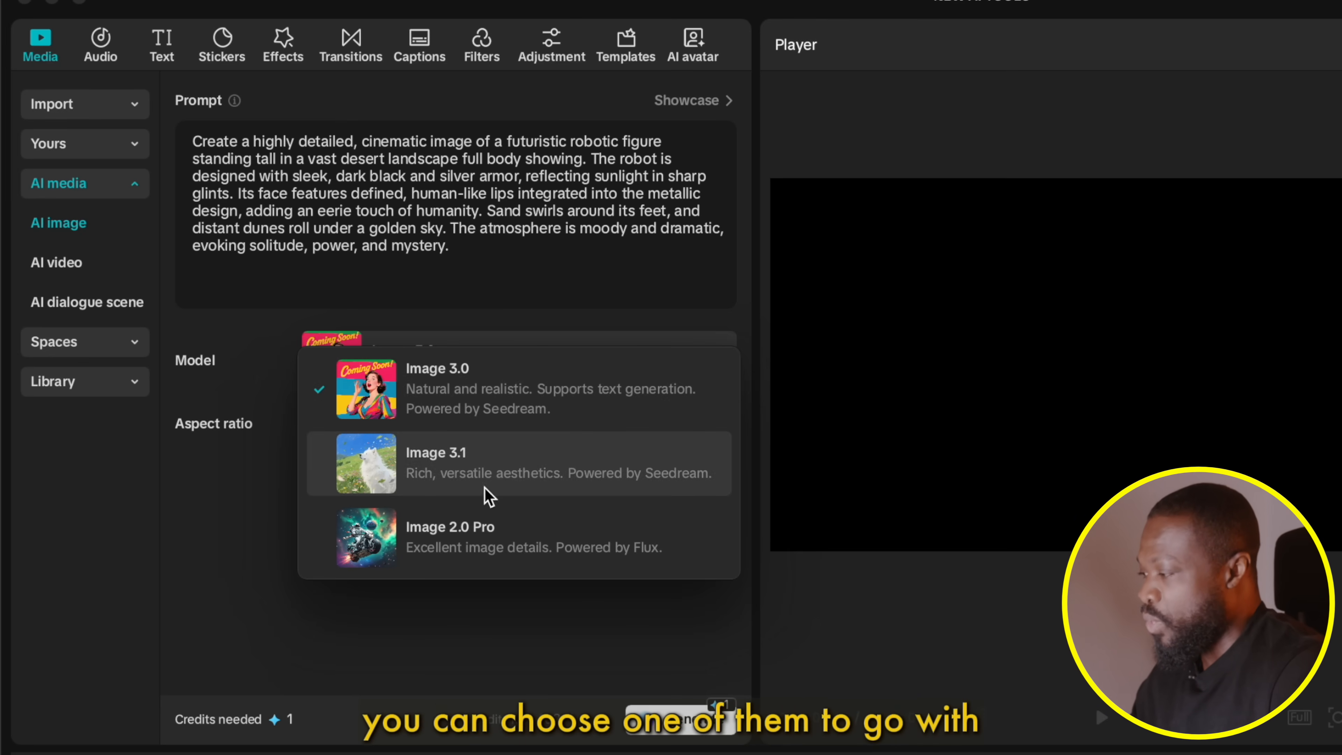
pyautogui.click(233, 435)
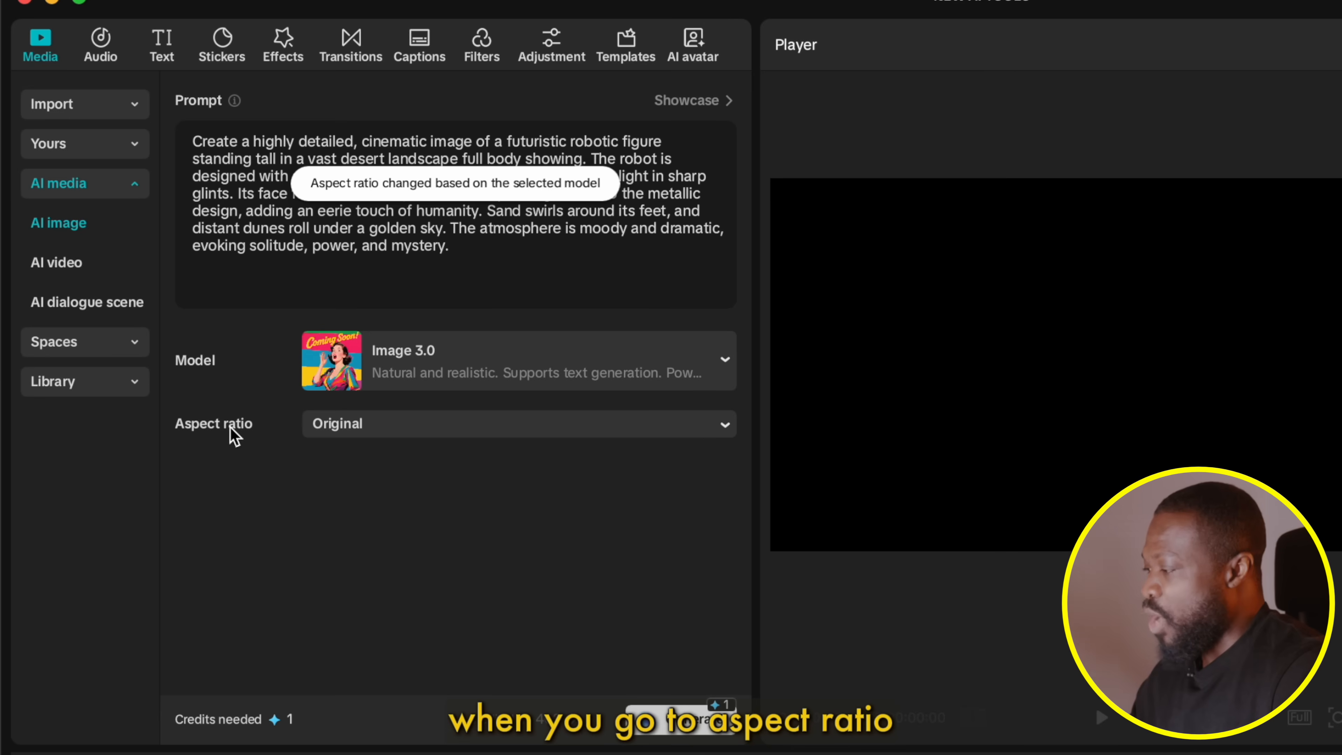
pyautogui.click(382, 425)
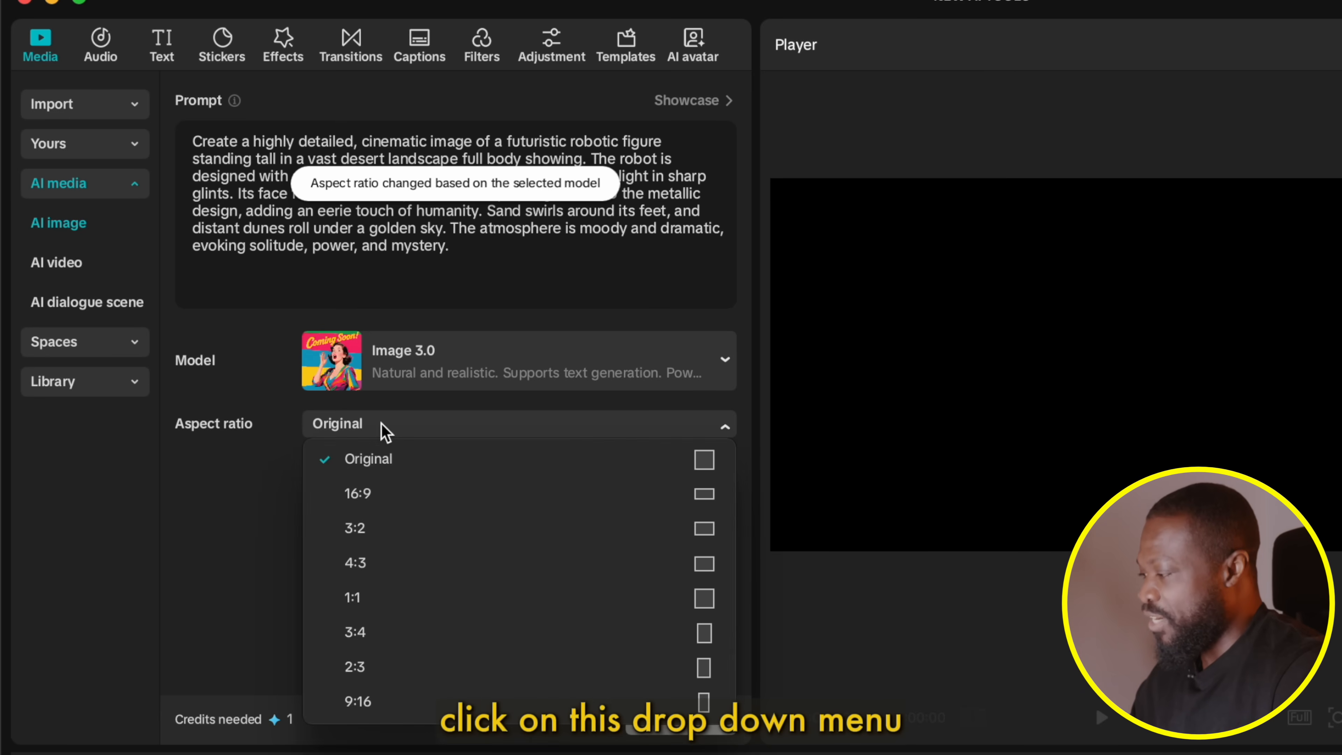
pyautogui.click(397, 501)
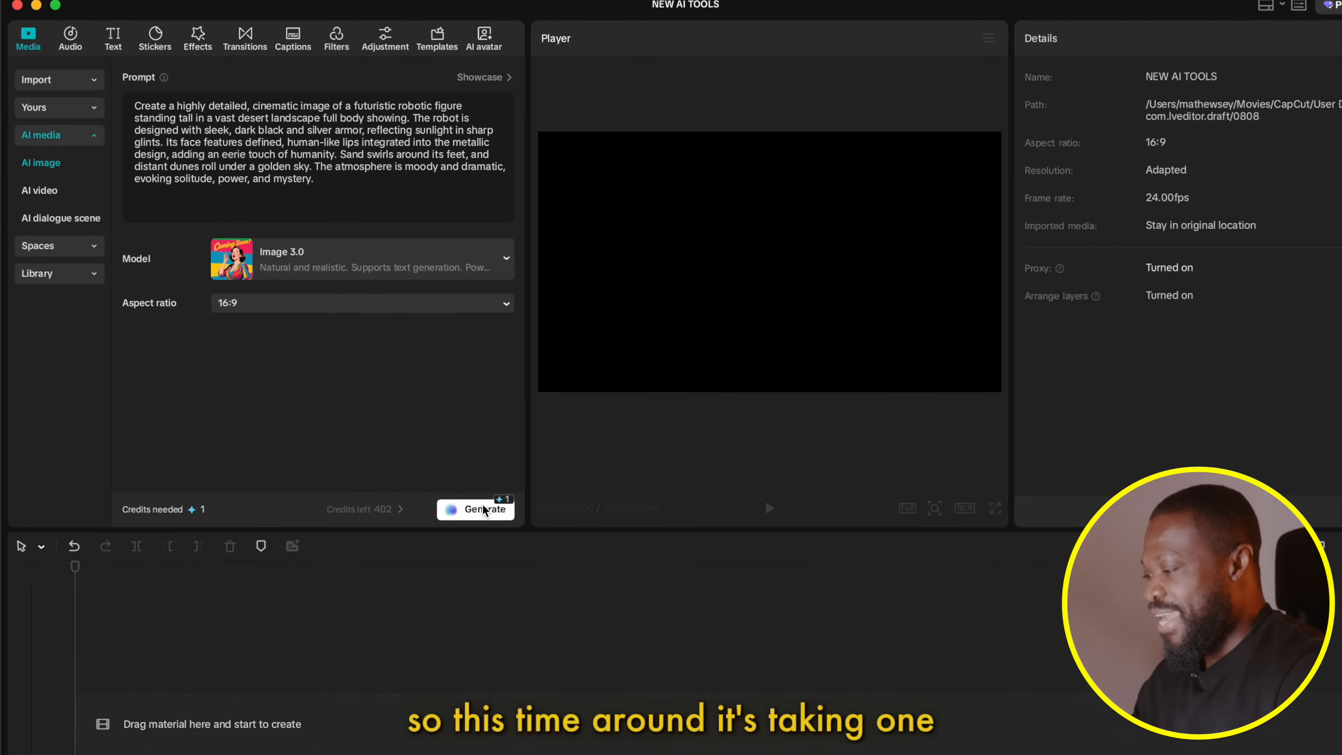
pyautogui.click(483, 509)
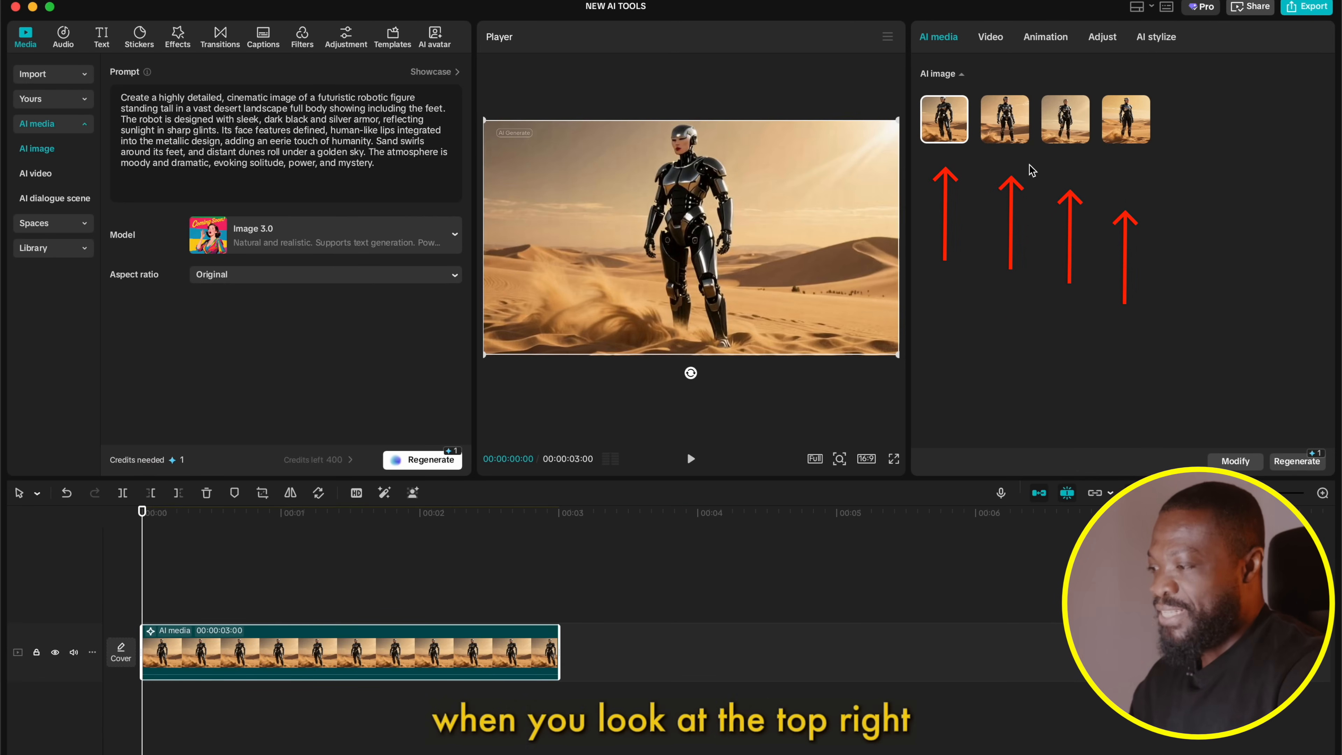
# Step: Preview the generated variants, choose the fourth image for the clip and trim the clip's end to 00:00:02:10
pyautogui.click(997, 129)
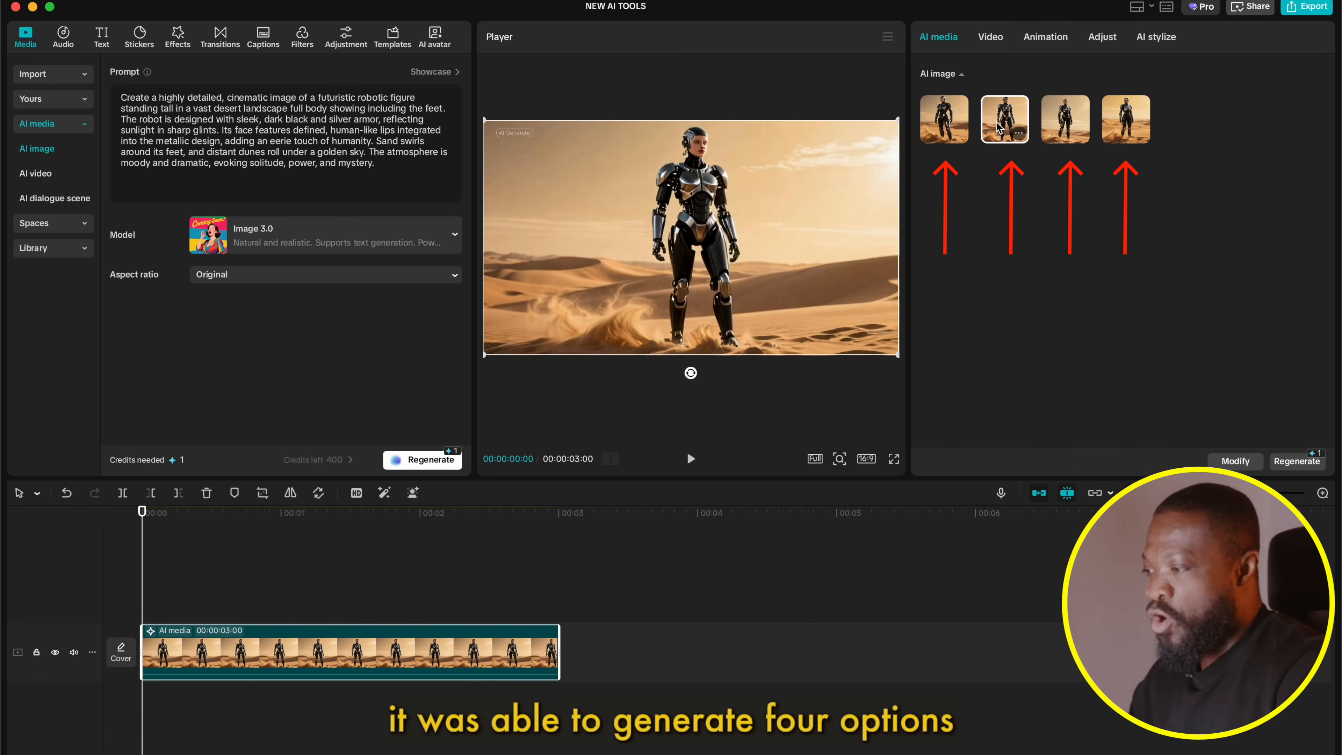
pyautogui.click(1052, 122)
pyautogui.click(1125, 119)
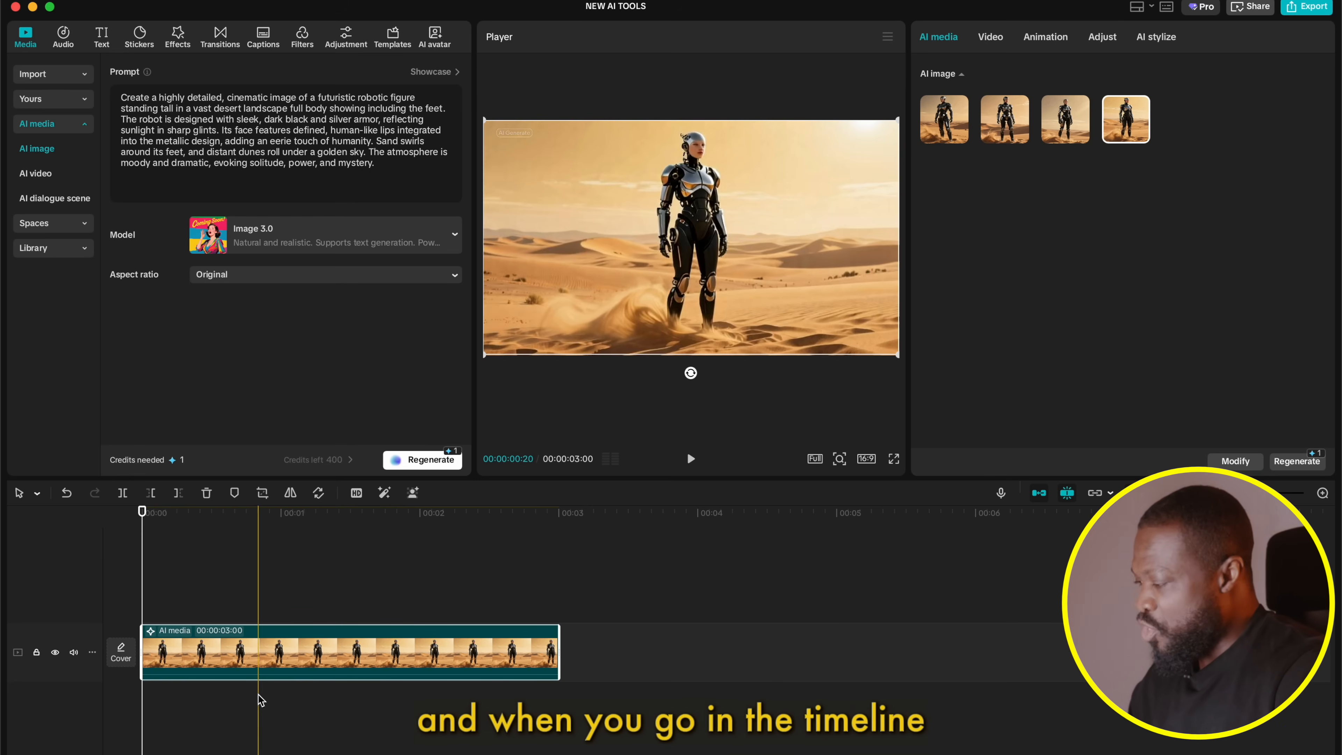
pyautogui.moveTo(558, 655); pyautogui.dragTo(299, 639)
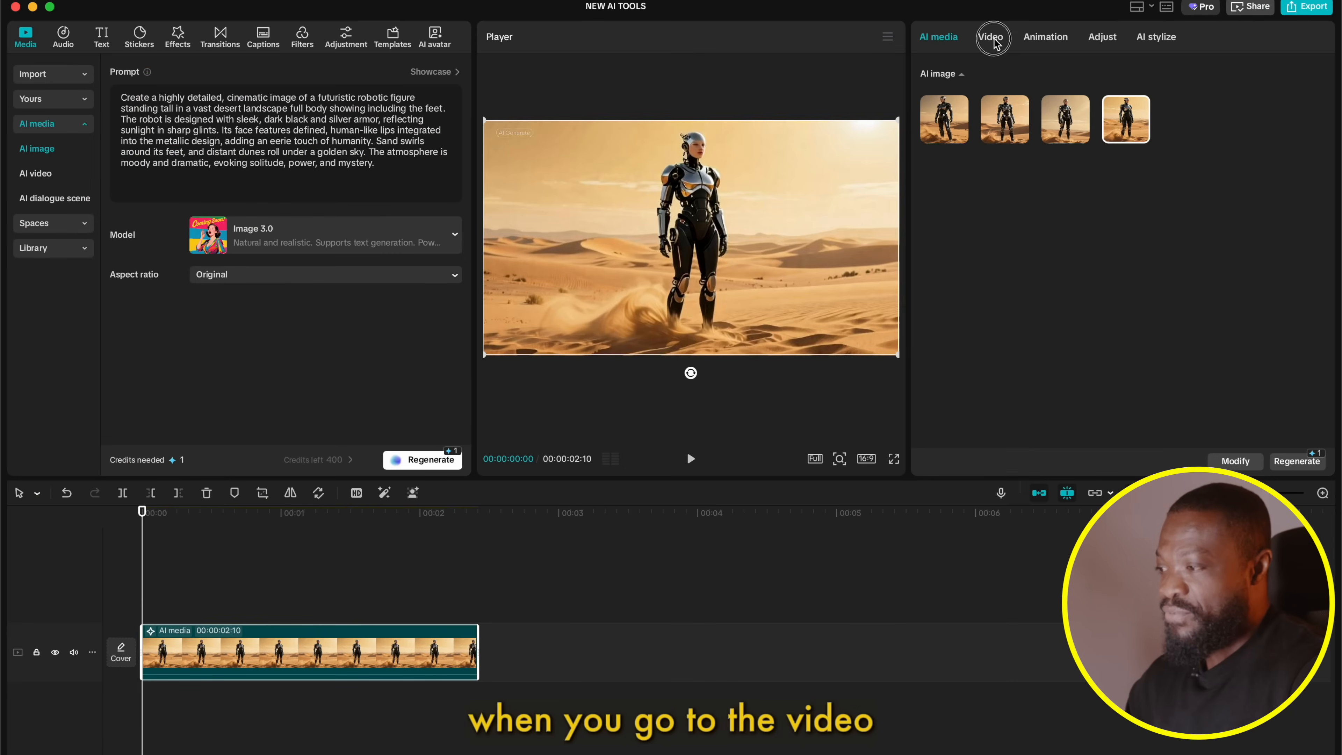
# Step: Enable Enhance quality for the robot clip and set its level to AI HD
pyautogui.click(991, 38)
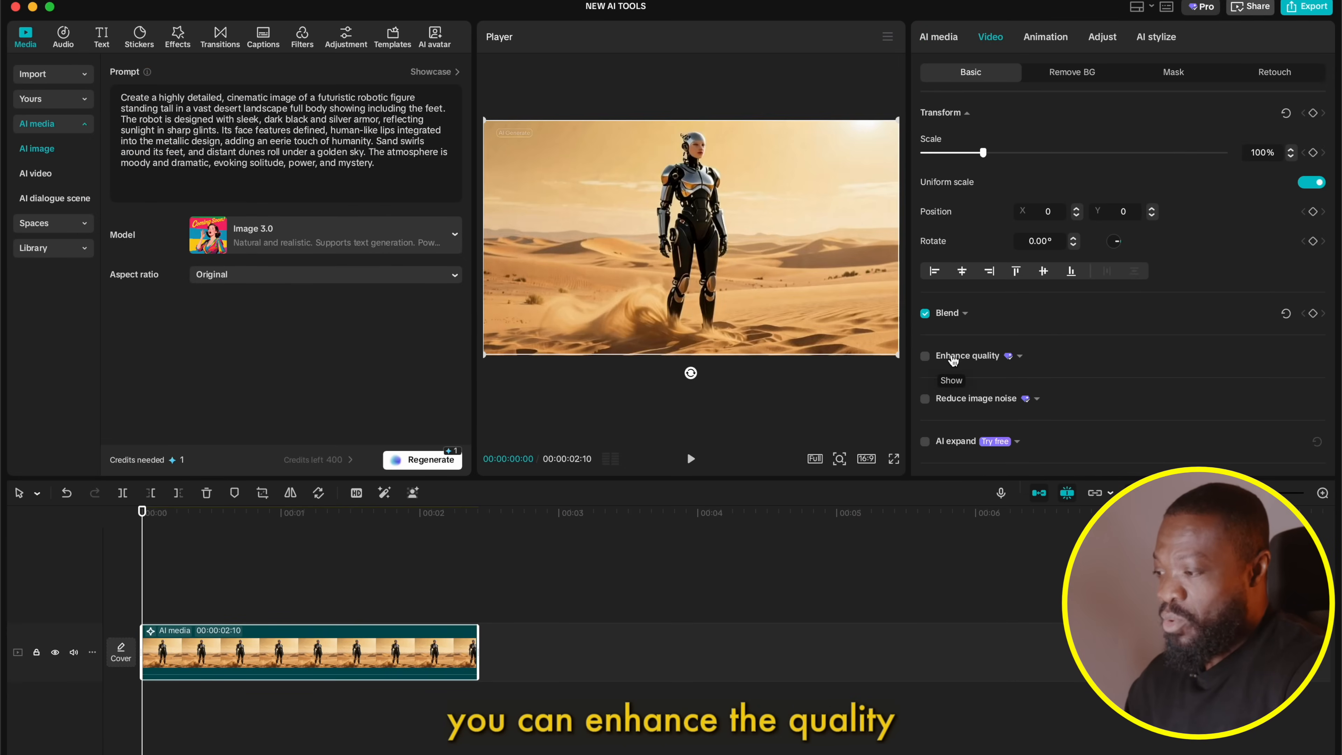
pyautogui.click(925, 356)
pyautogui.click(990, 38)
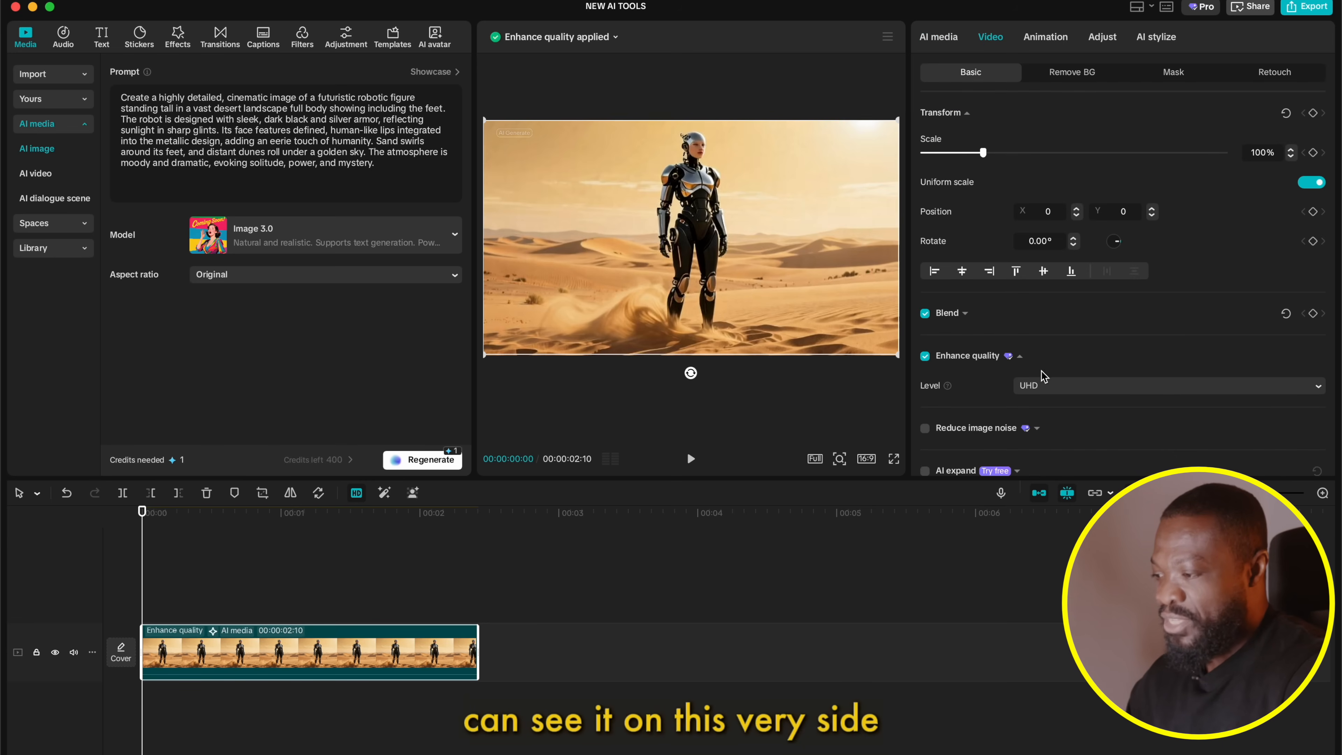
pyautogui.click(1043, 390)
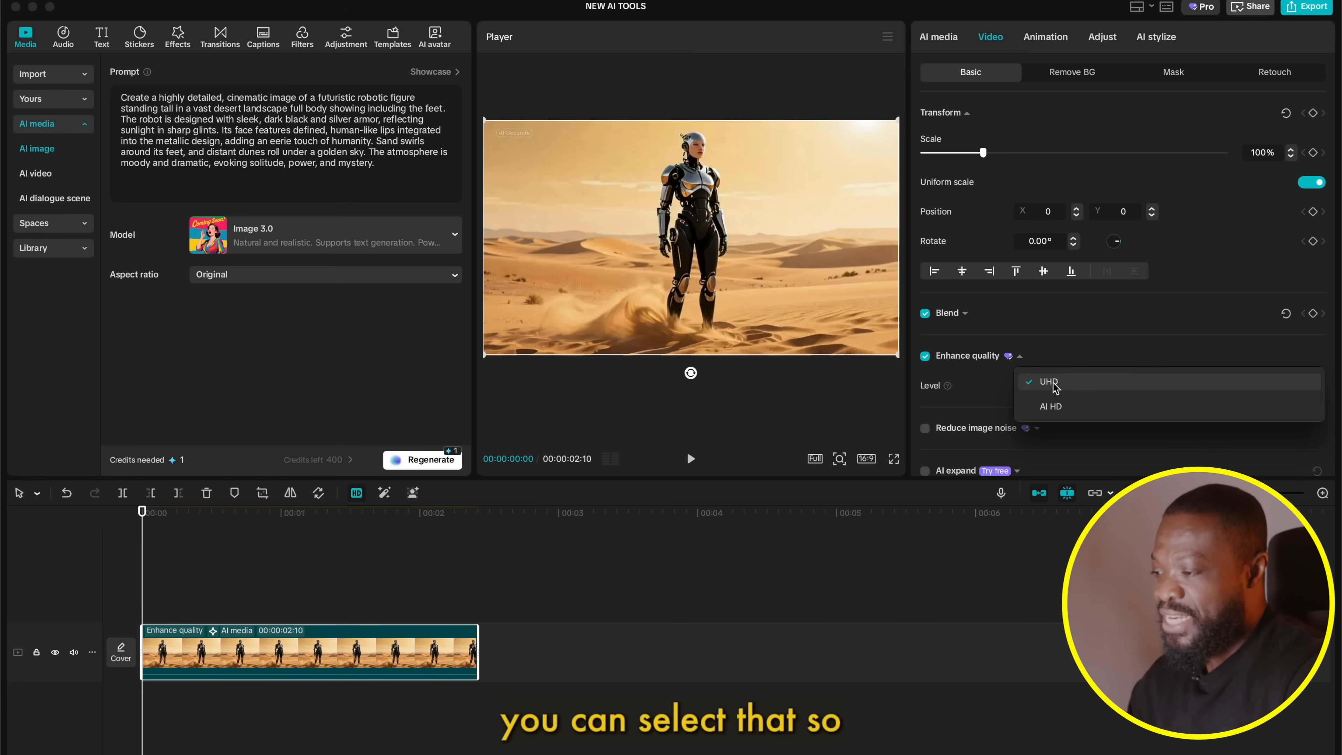
pyautogui.click(1041, 408)
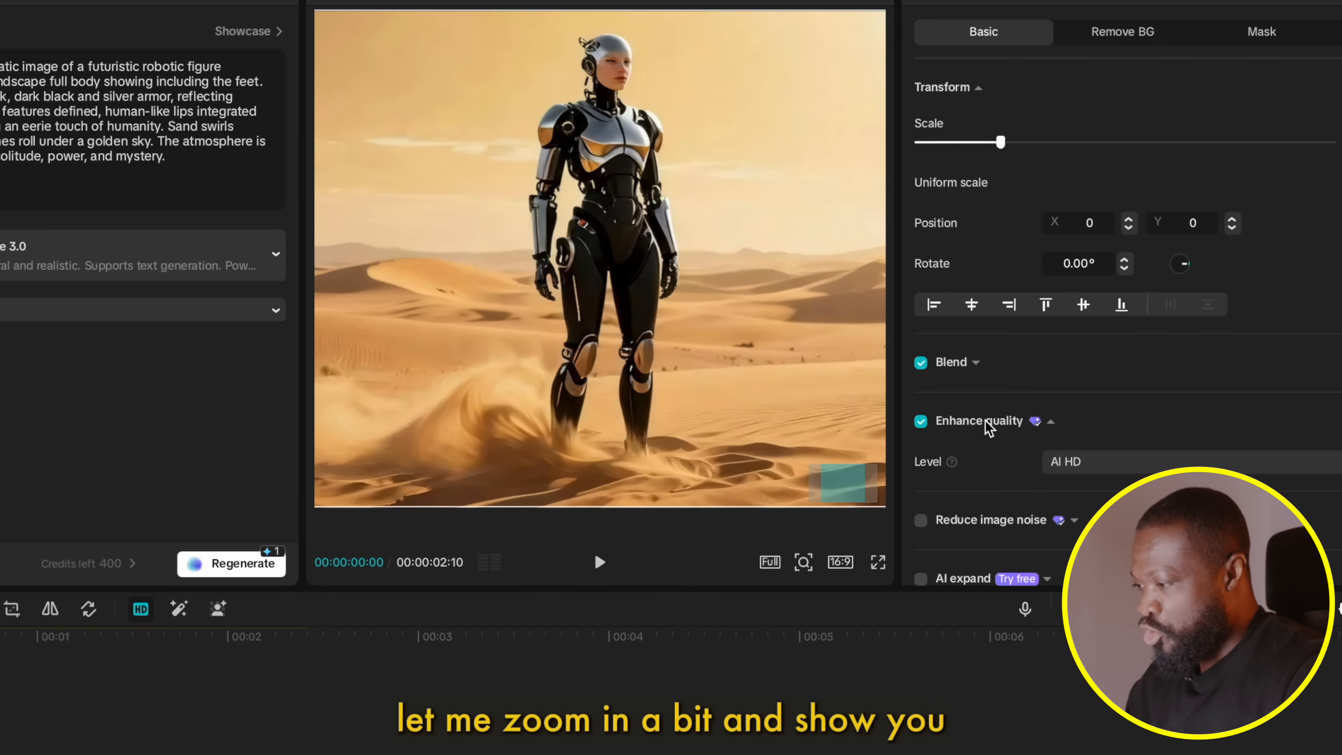
pyautogui.click(920, 421)
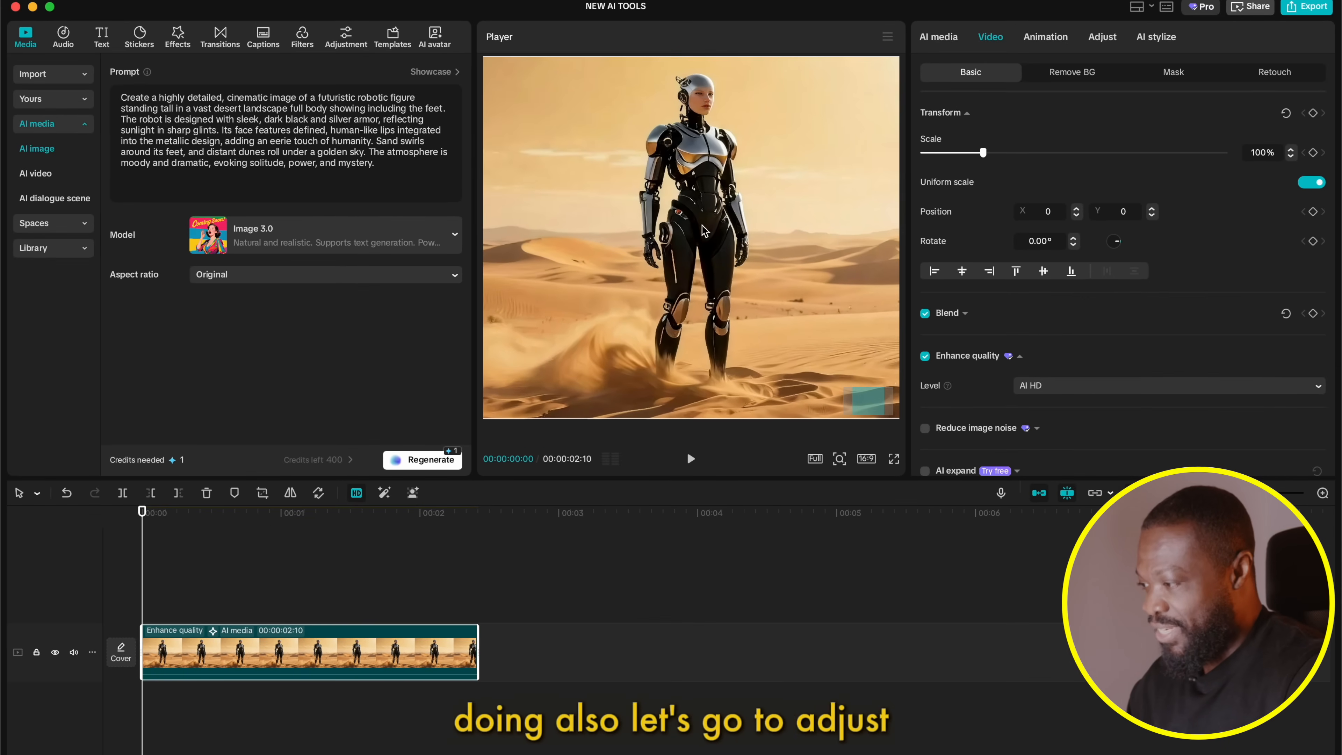
# Step: Try out the robot clip's overall saturation and its orange hue in the HSL color adjustment
pyautogui.click(1101, 37)
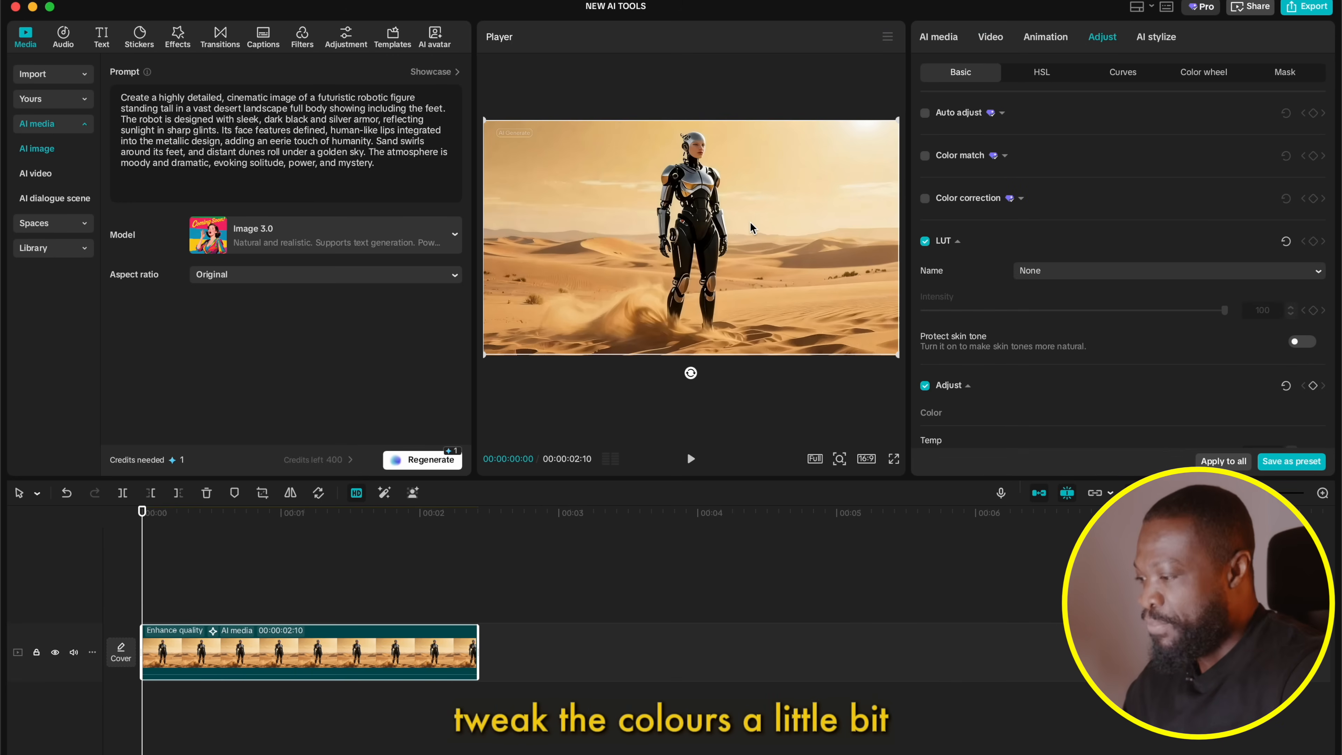
pyautogui.scroll(-5, 967, 417)
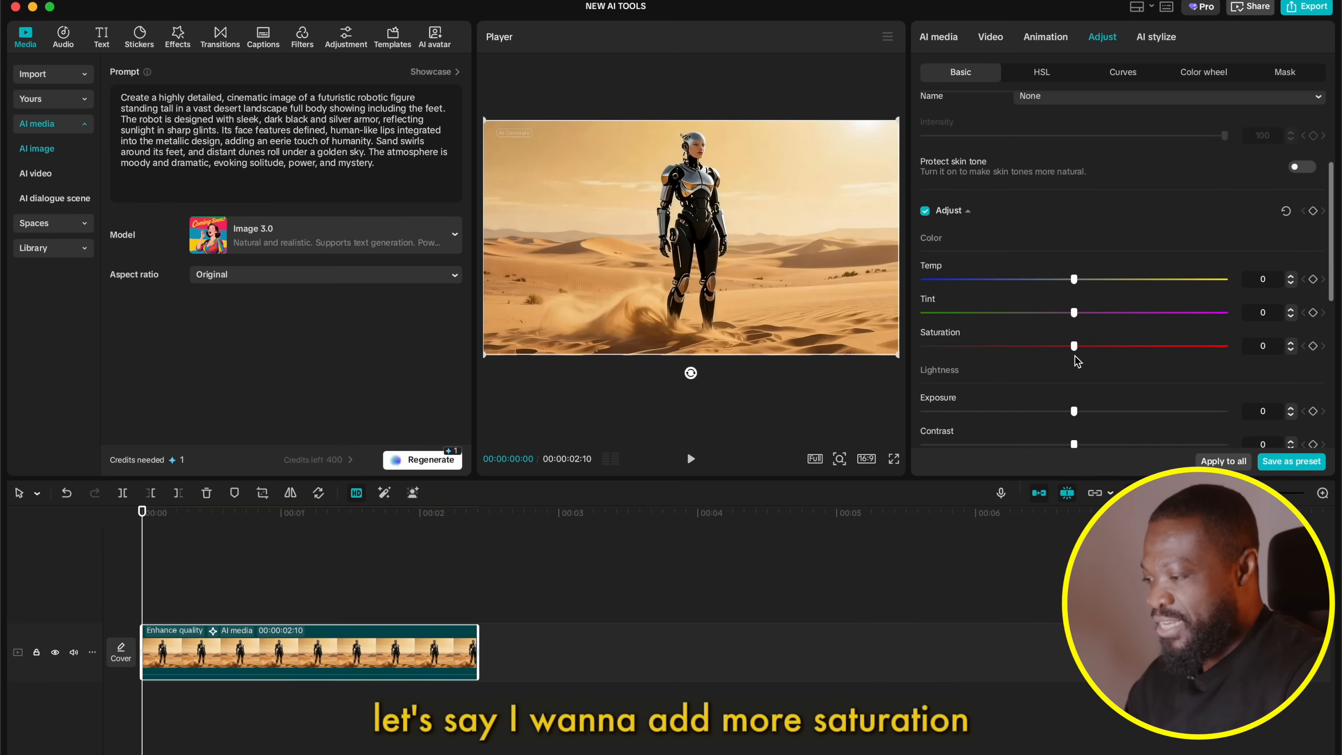
pyautogui.moveTo(1074, 346)
pyautogui.mouseDown()
pyautogui.moveTo(1114, 351)
pyautogui.moveTo(1078, 354)
pyautogui.mouseUp()
pyautogui.scroll(3, 1093, 334)
pyautogui.click(1042, 72)
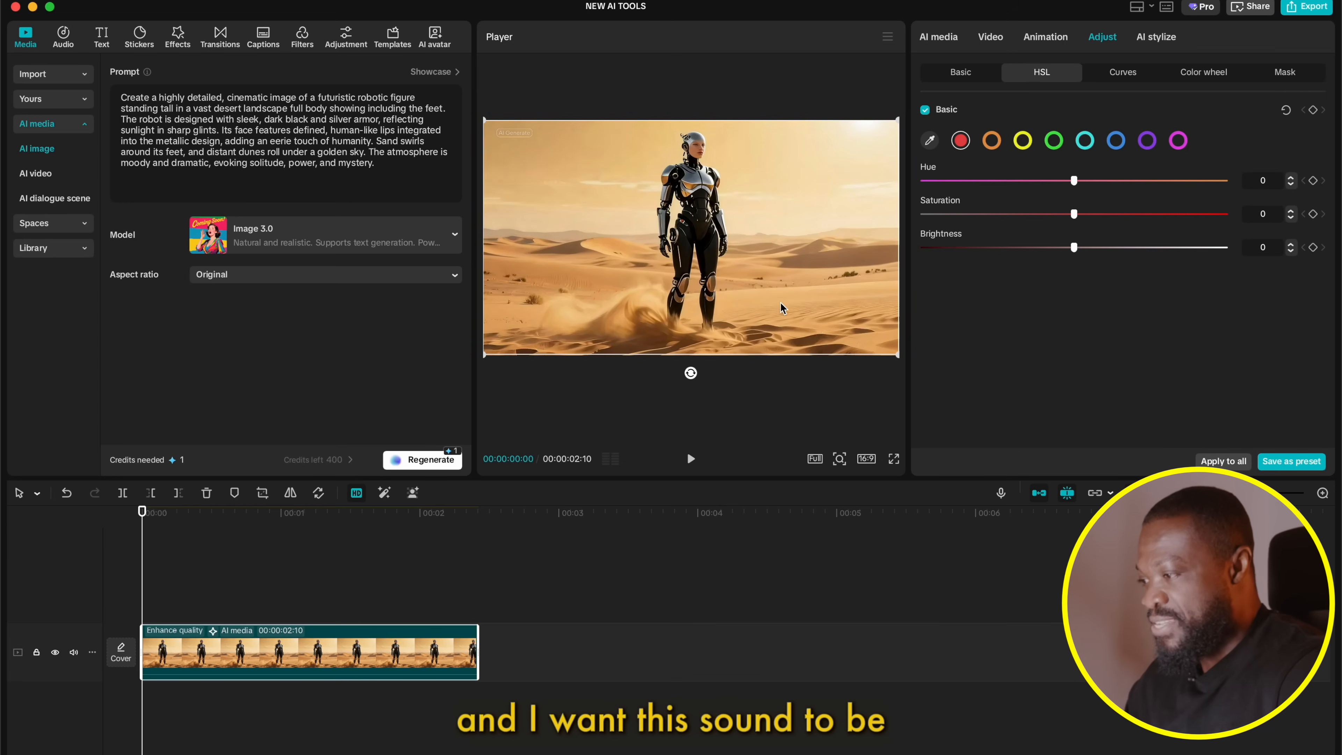
pyautogui.click(992, 141)
pyautogui.moveTo(1075, 182)
pyautogui.mouseDown()
pyautogui.moveTo(982, 185)
pyautogui.moveTo(1071, 186)
pyautogui.mouseUp()
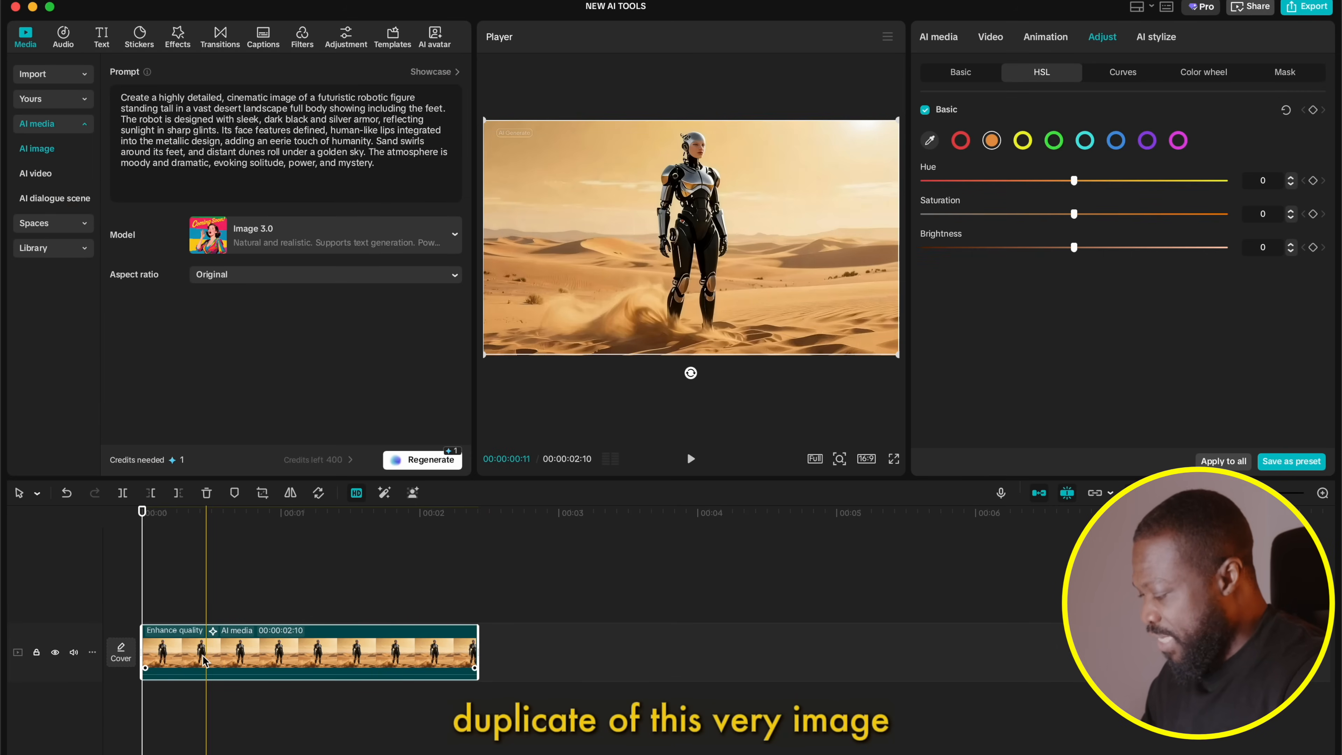
# Step: Duplicate the robot clip after the original and replace the copy's prompt with one for a sleek black futuristic car parked in a vast desert
pyautogui.moveTo(204, 661); pyautogui.dragTo(523, 663)
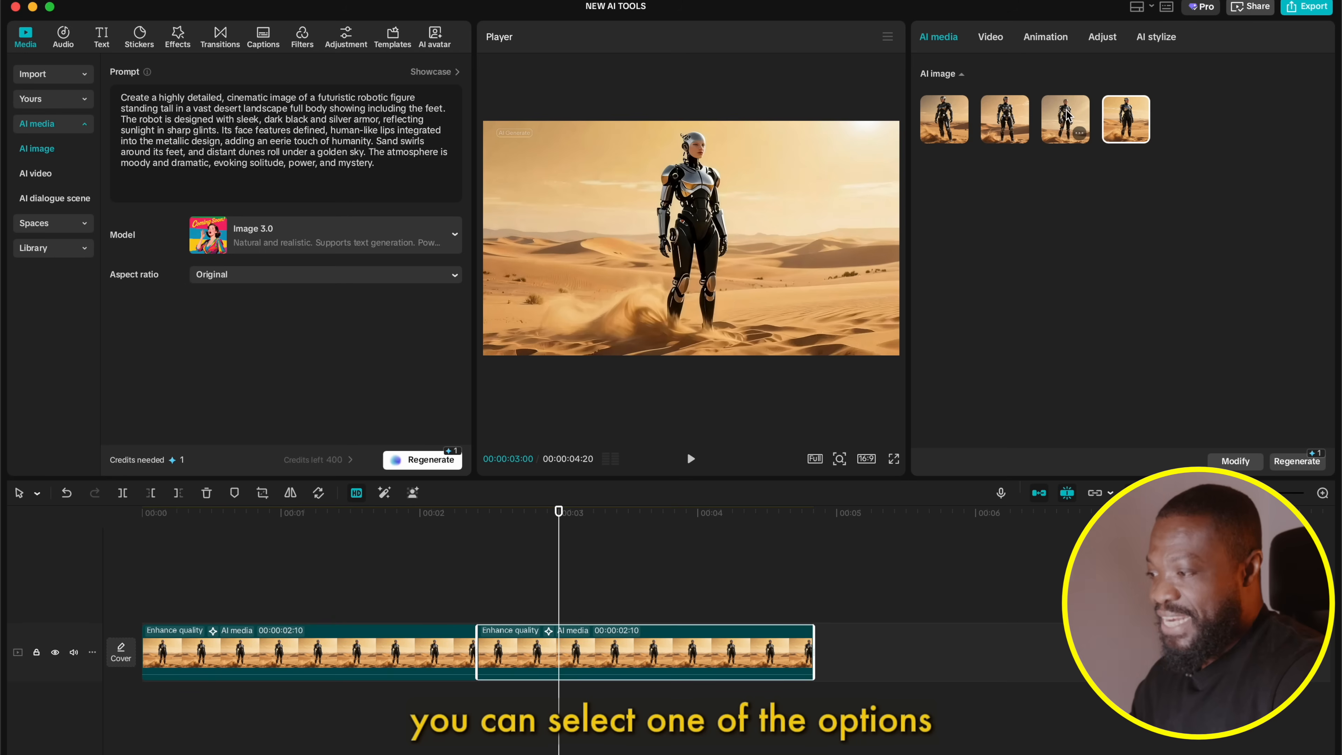
pyautogui.moveTo(349, 163); pyautogui.dragTo(127, 95)
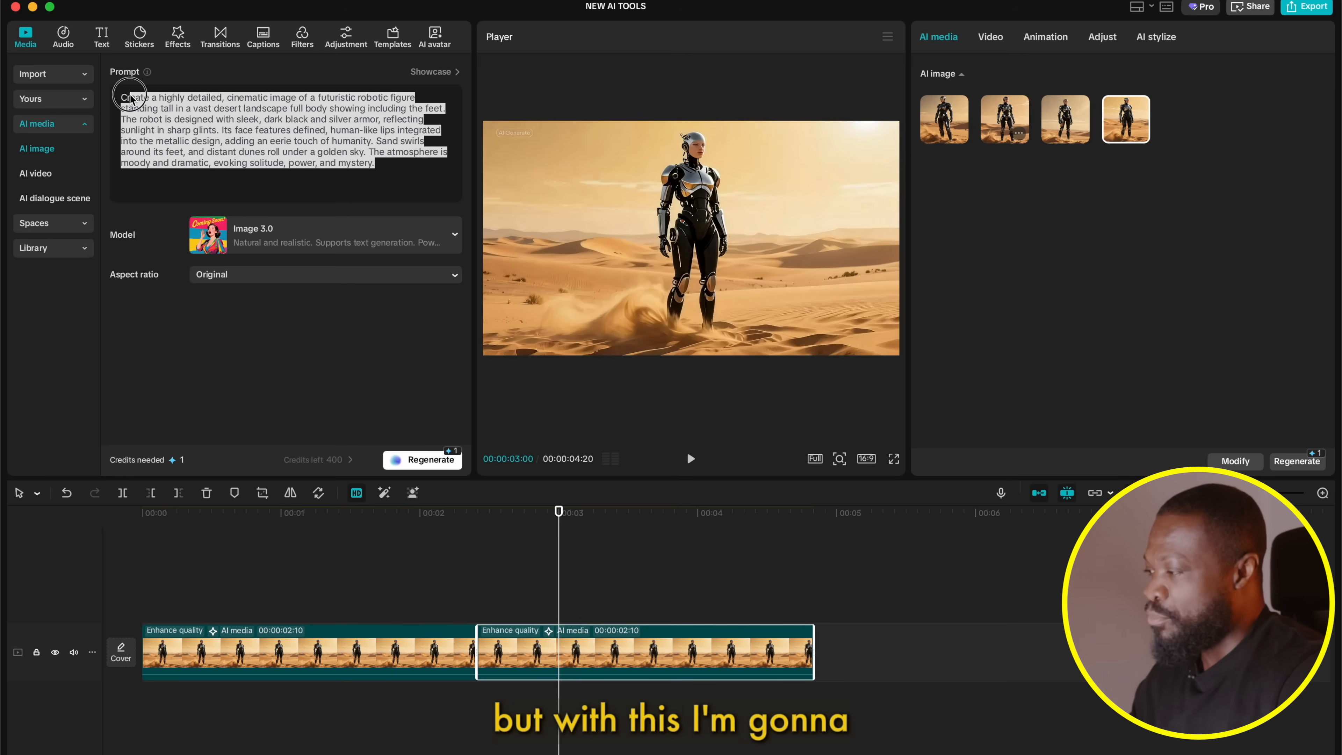
pyautogui.press('BackSpace')
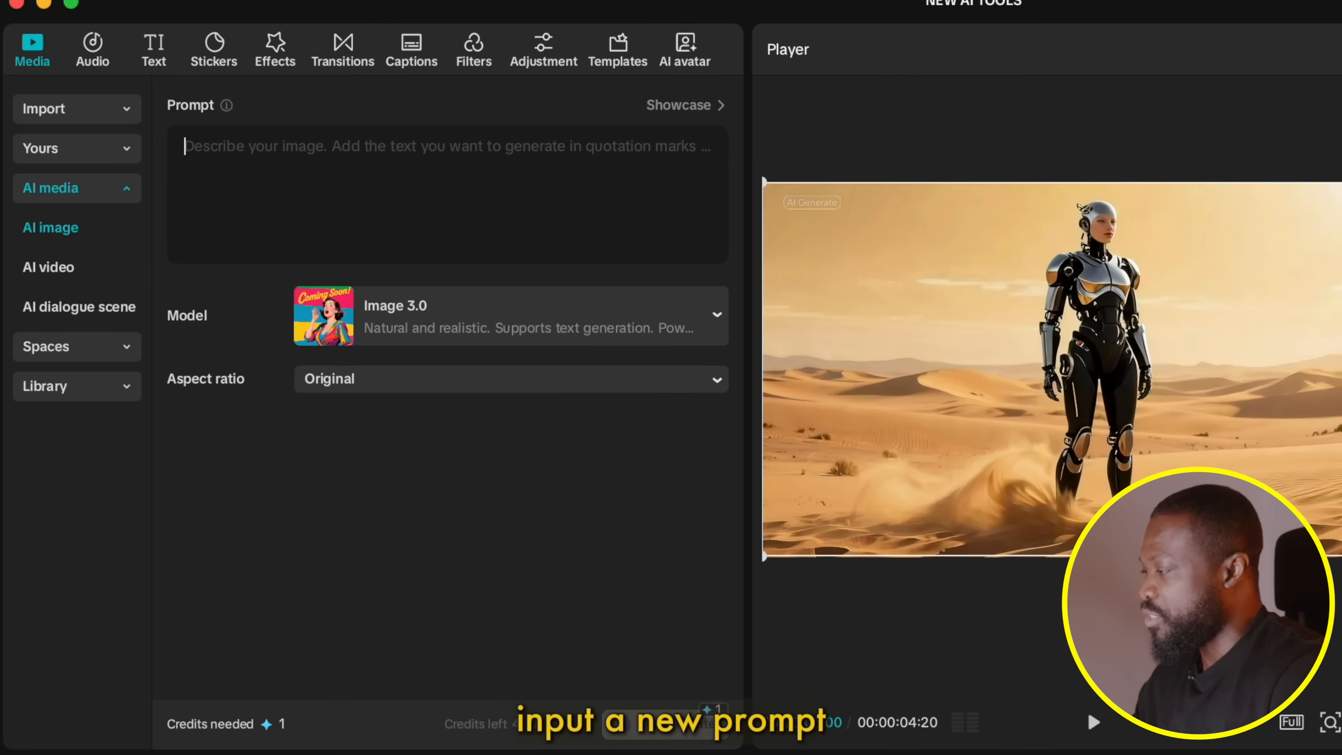
pyautogui.write('Create a highly detailed, cinematic image of a sleek black futuristic car parked in a vast desert landscape. The vehicle has a glossy, aerodynamic design with sharp lines and reflective surfaces that catch the golden sunlight. Distant dunes roll under a glowing sky. The atmosphere is moody and dramatic, evoking solitude, power, and mystery.')
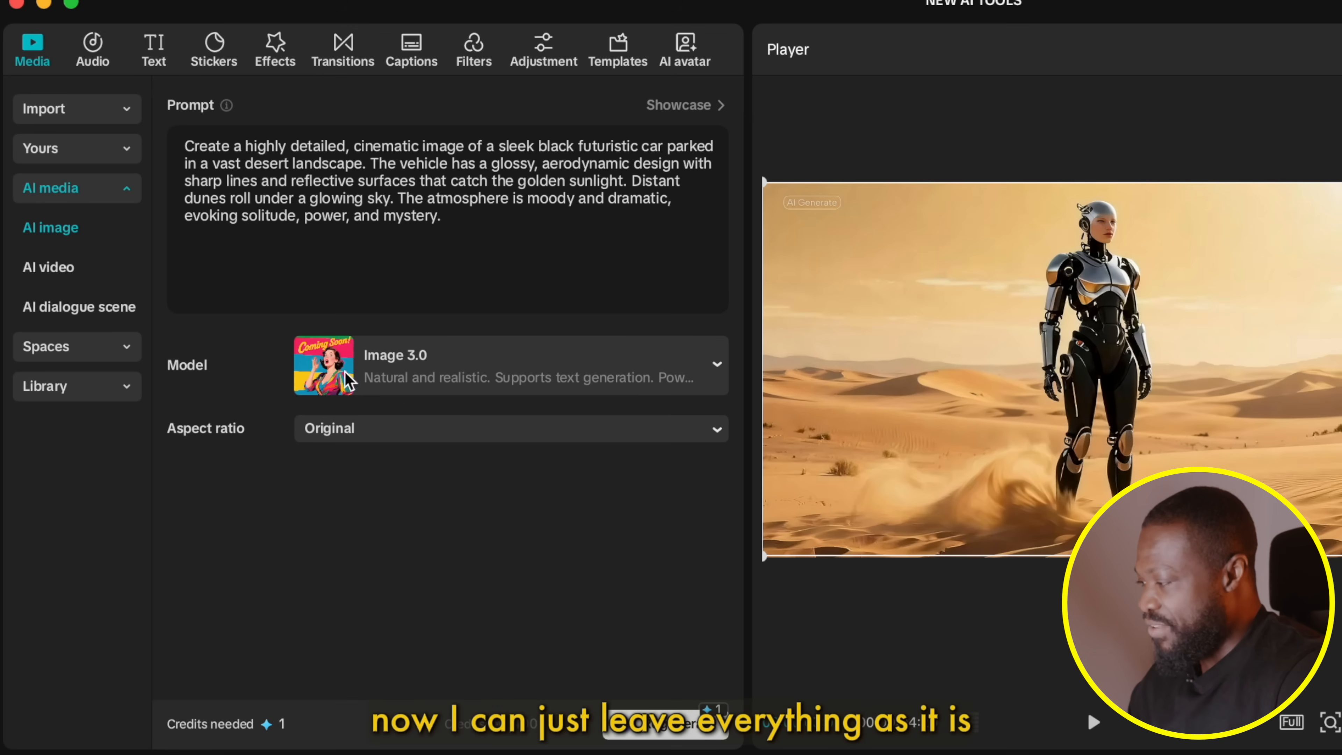
# Step: Set the image aspect ratio to 16:9 and regenerate the duplicated clip, accepting the loss of its earlier changes
pyautogui.click(438, 436)
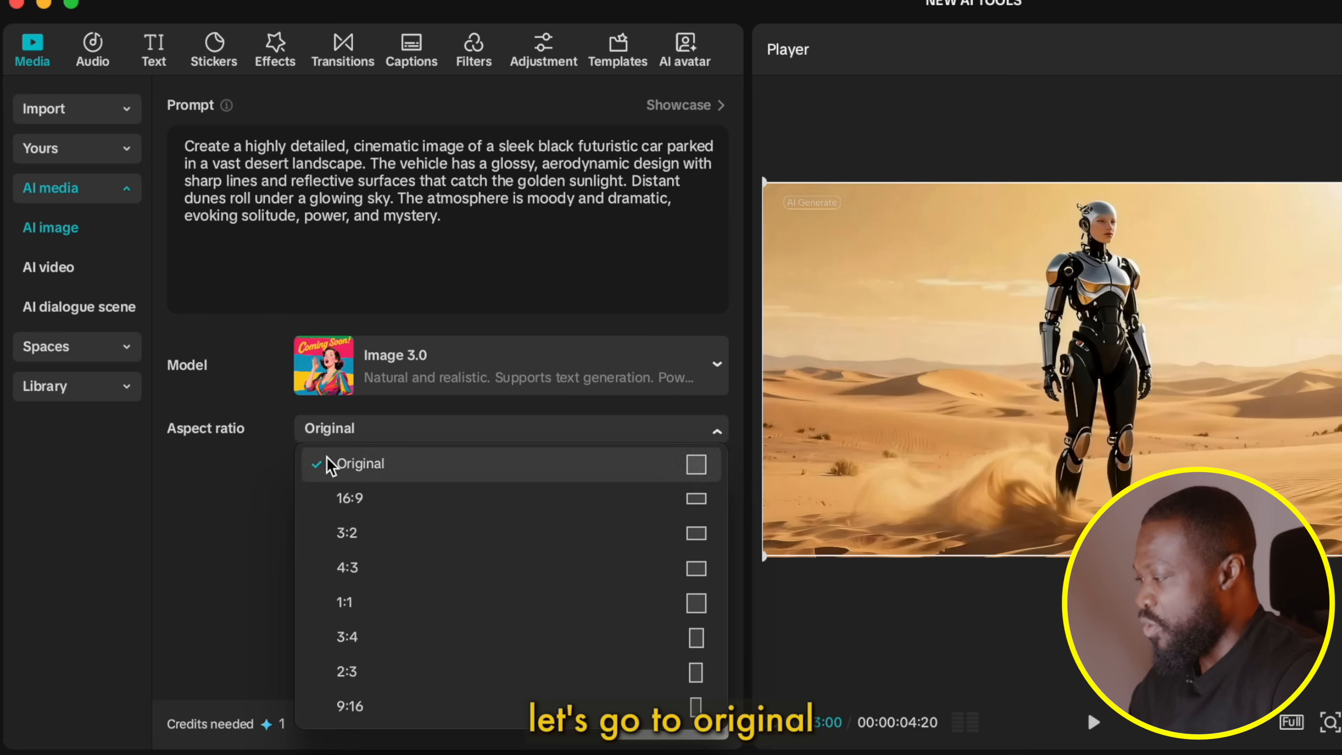
pyautogui.click(384, 507)
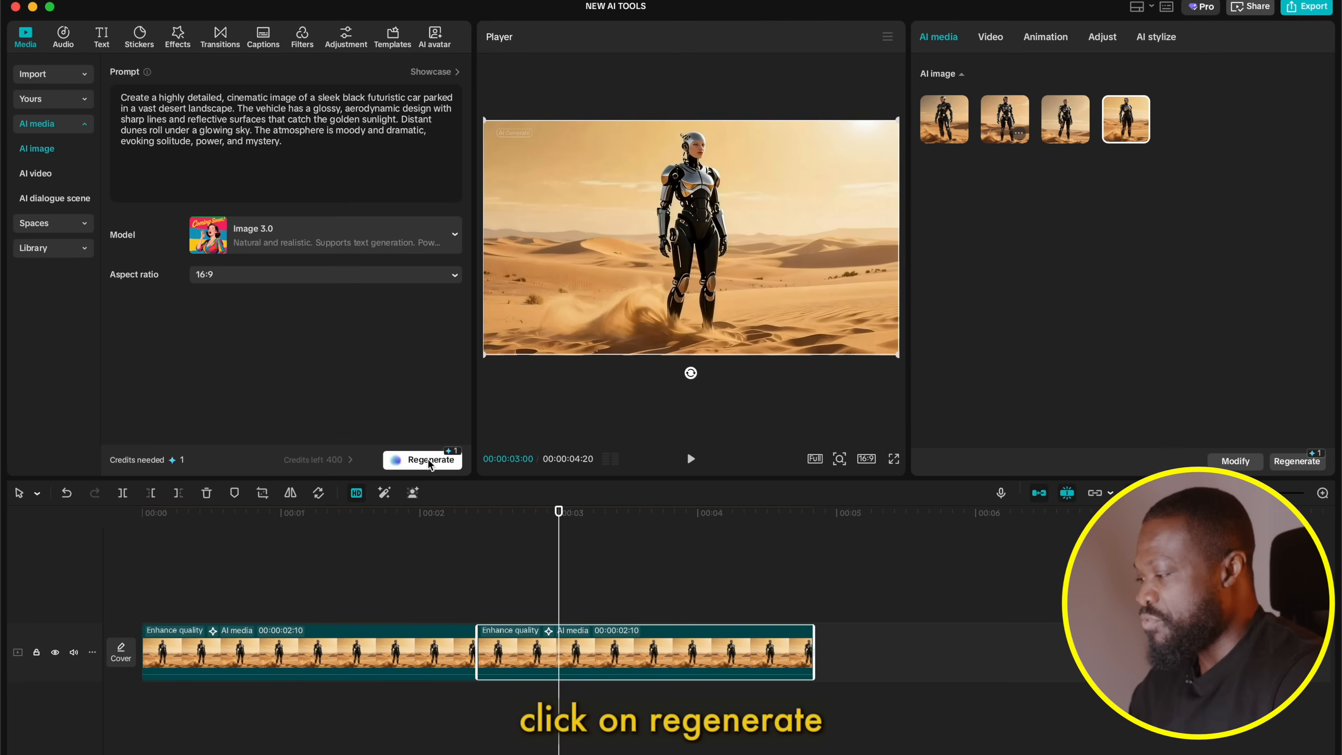
pyautogui.click(671, 725)
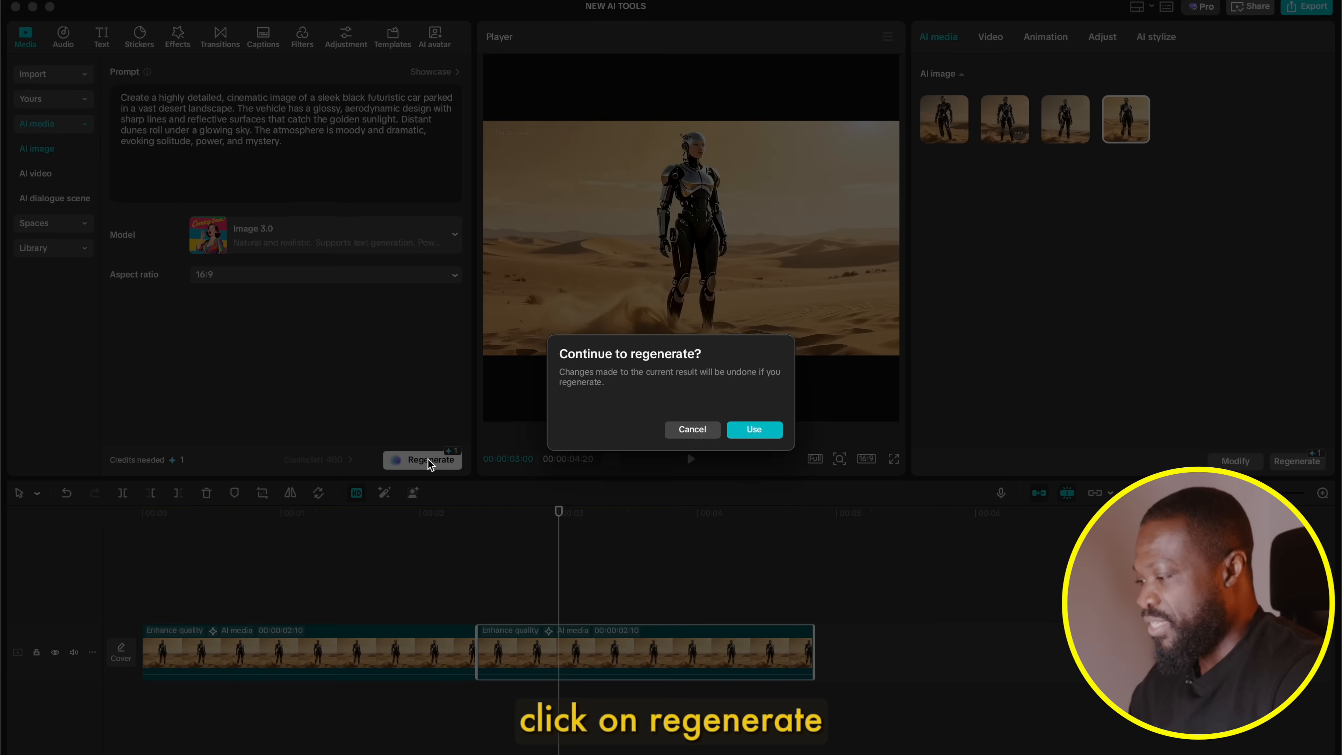
pyautogui.click(761, 430)
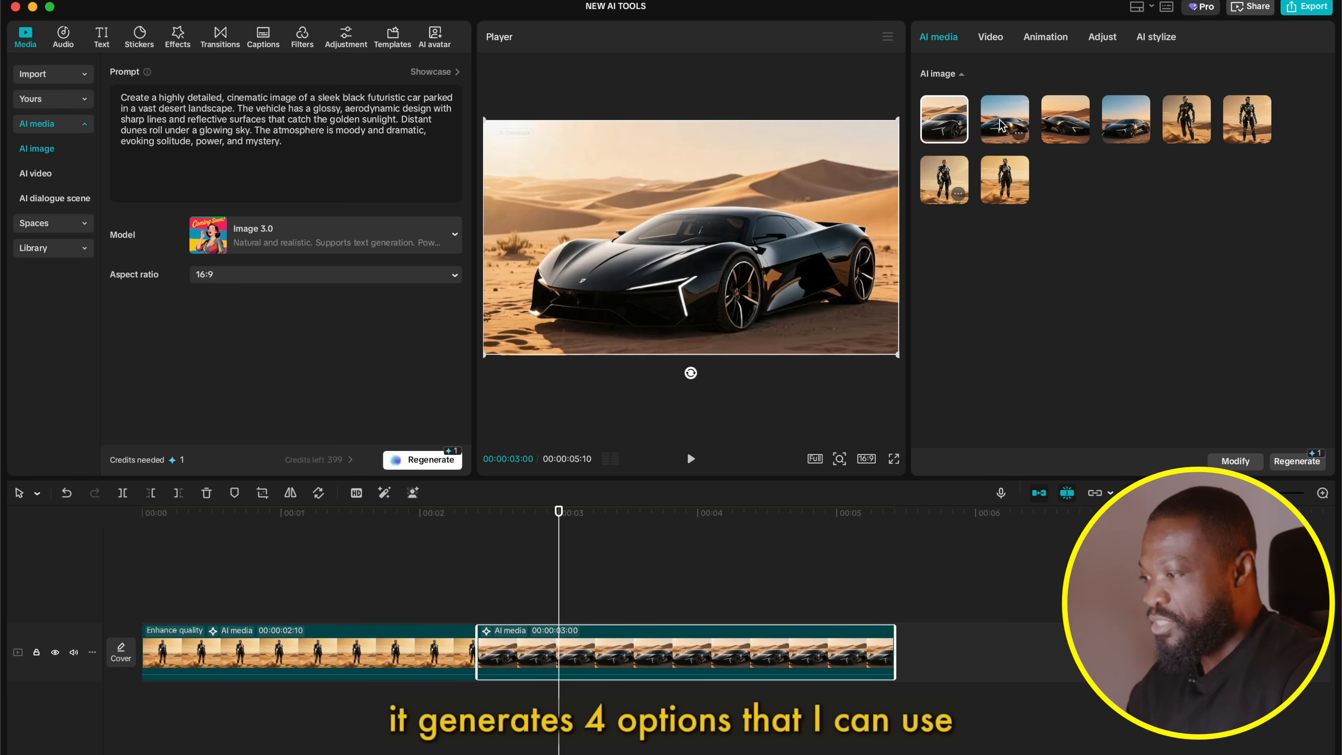
# Step: Preview the generated car variants and choose the third image for the second clip
pyautogui.click(1000, 126)
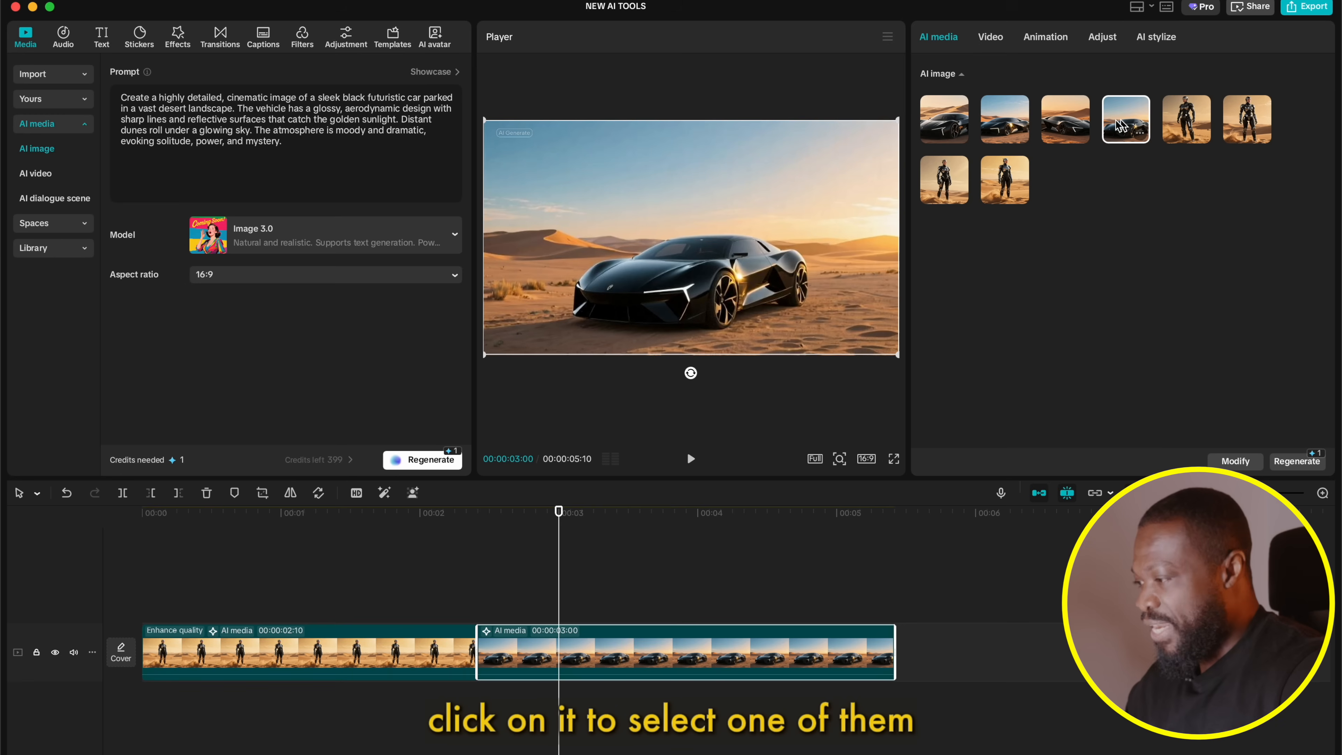
pyautogui.click(1065, 119)
pyautogui.click(1005, 127)
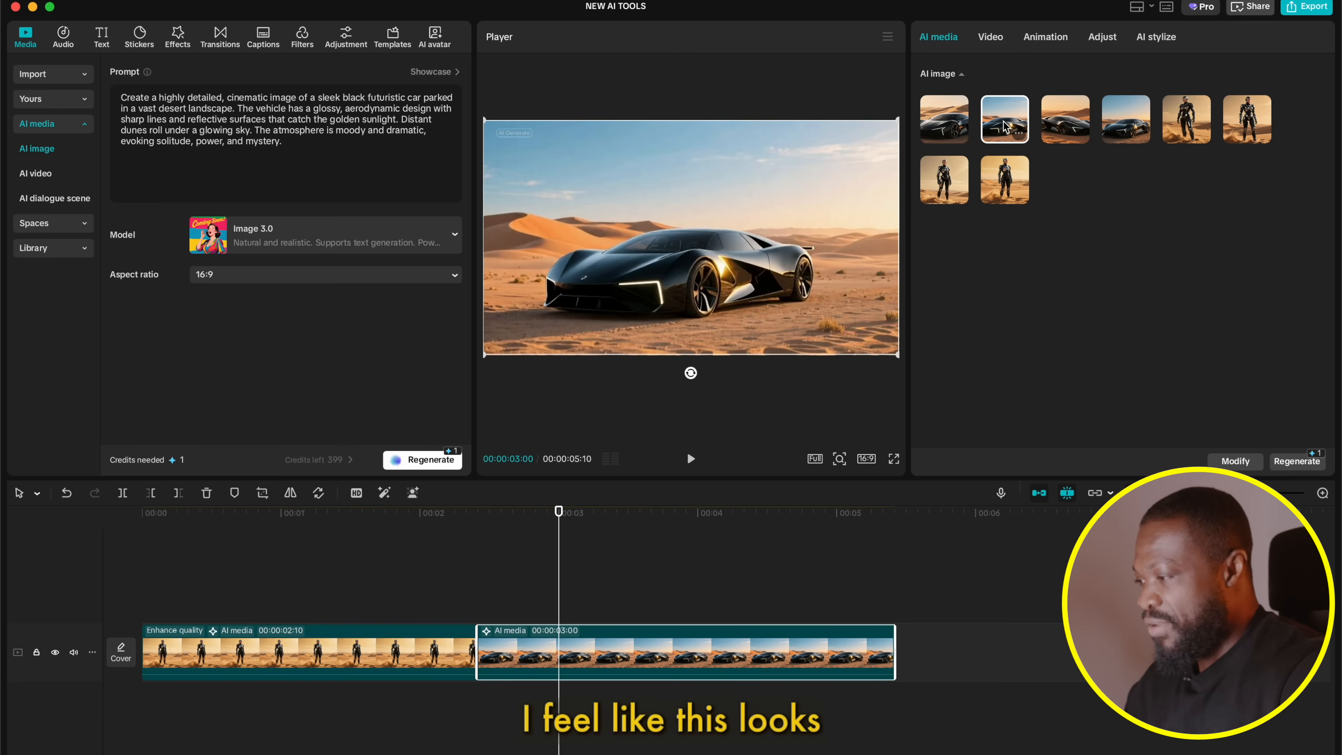
pyautogui.click(1063, 126)
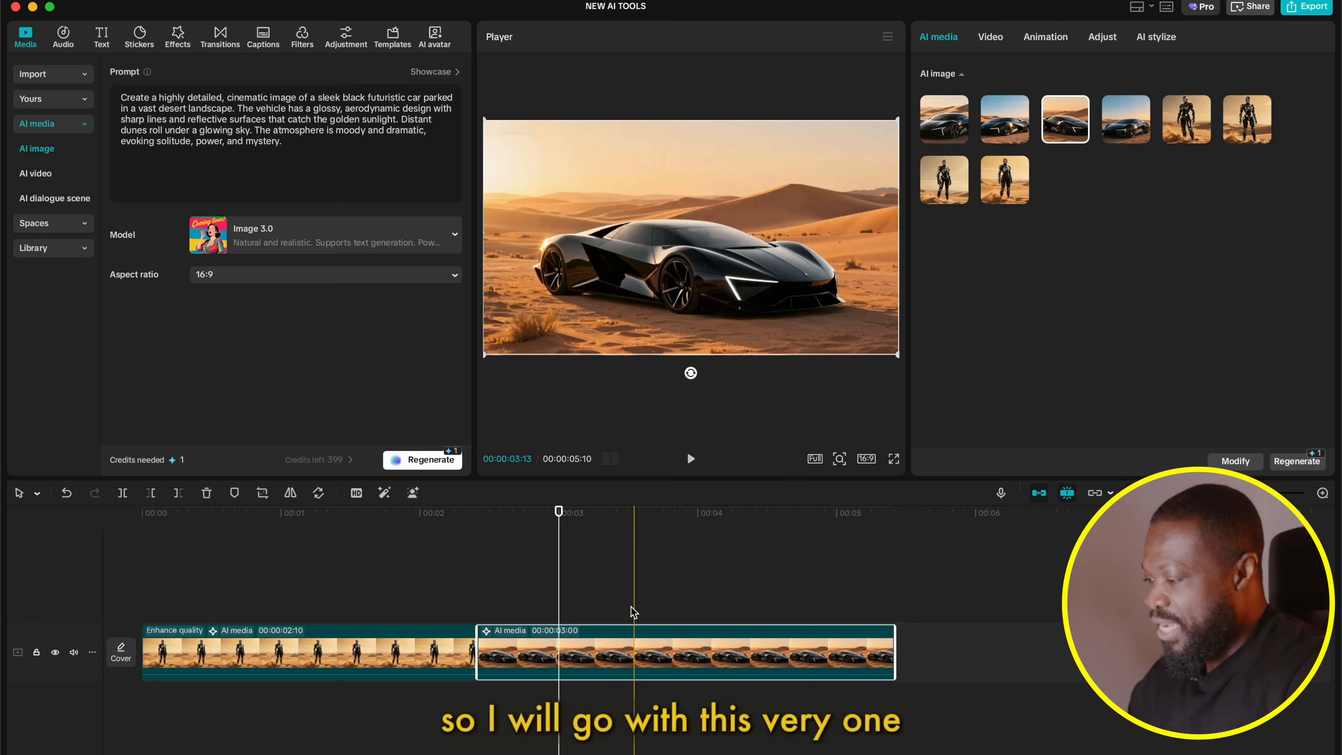
# Step: Duplicate the car clip after itself and replace the copy's prompt with one for a majestic black and silver bird alone in a vast desert
pyautogui.scroll(-5, 628, 615)
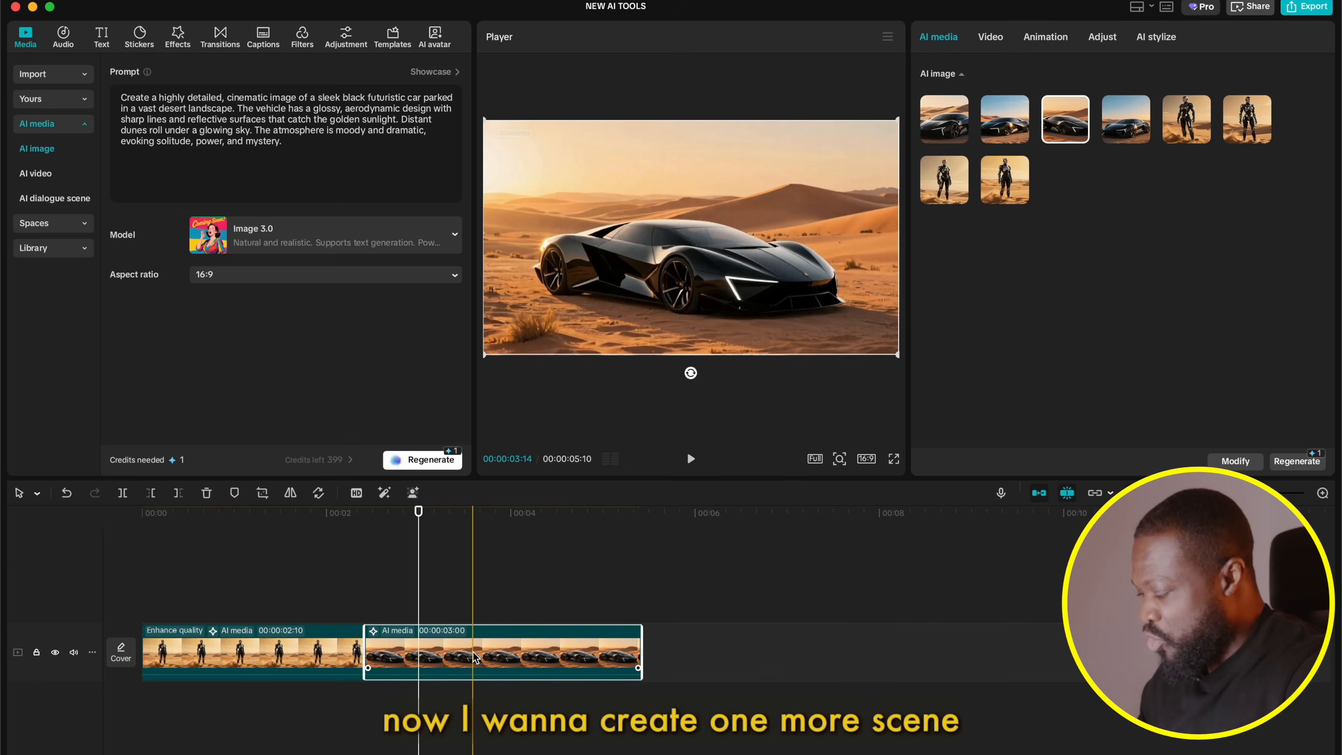
pyautogui.keyDown('alt'); pyautogui.moveTo(444, 656); pyautogui.dragTo(721, 655); pyautogui.keyUp('alt')
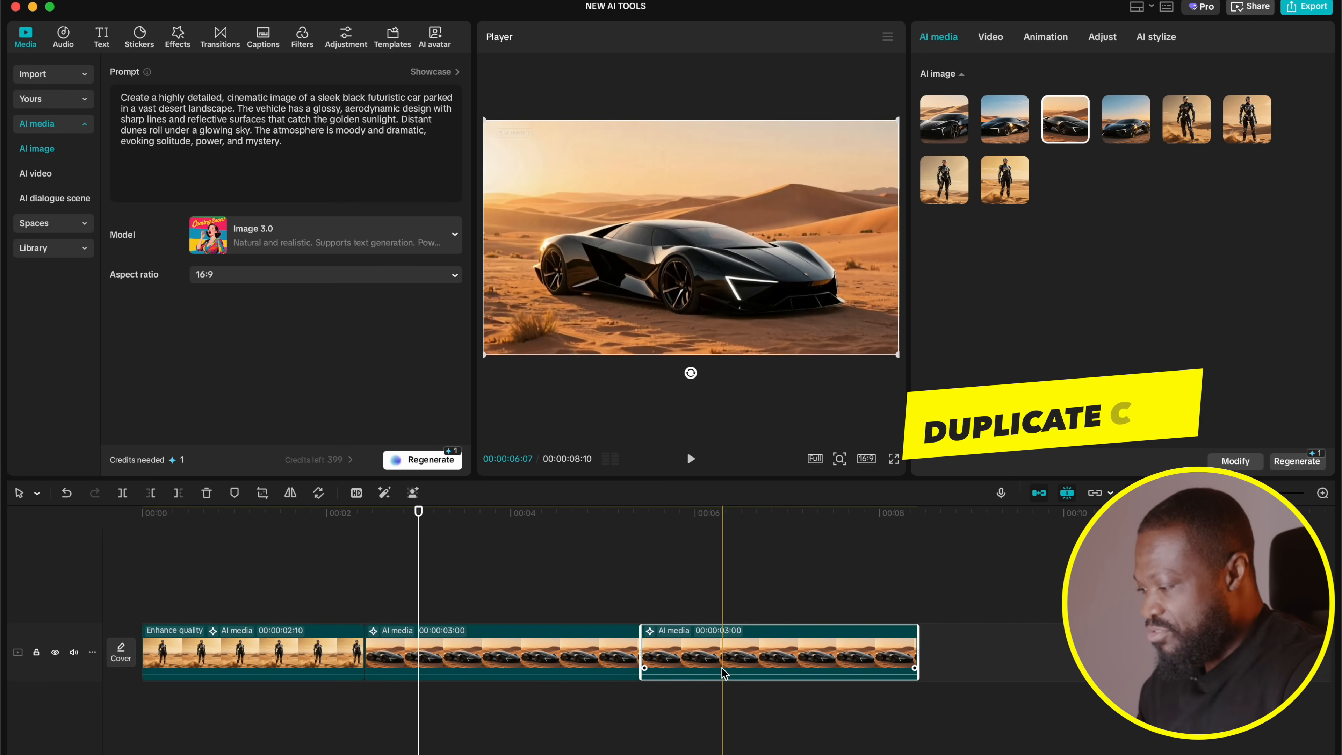
pyautogui.click(718, 653)
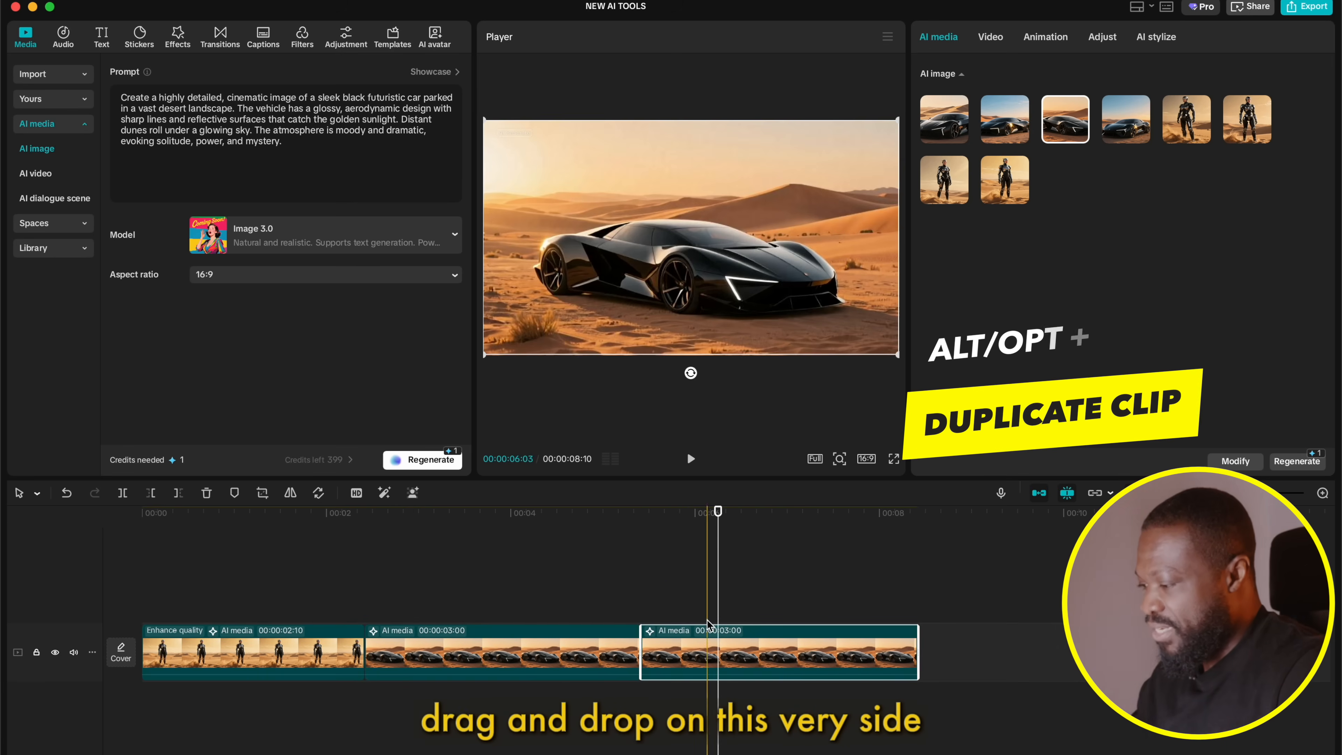
pyautogui.press('super+a')
pyautogui.press('BackSpace')
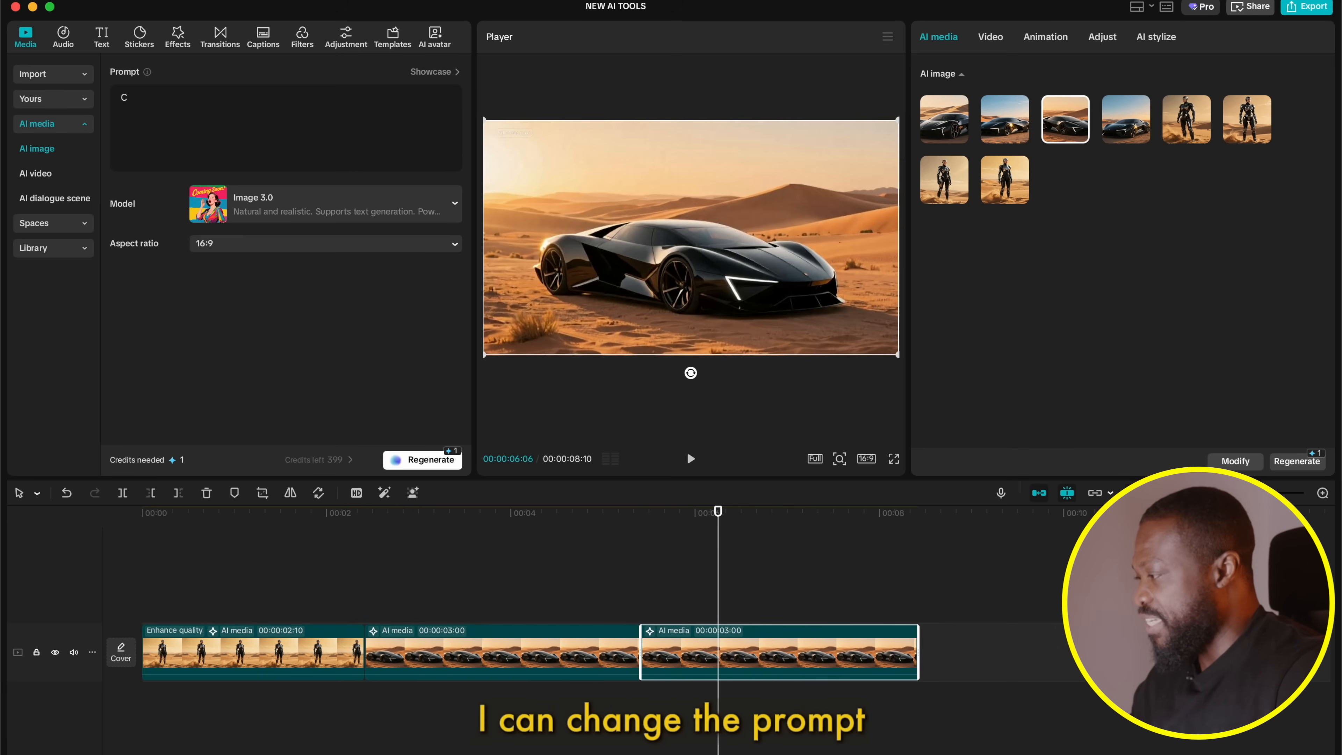
pyautogui.write('Create a highly detailed, cinematic image of a majestic bird standing alone in a vast desert landscape. Its feathers are a mix of deep black and shimmering silver, subtly reflecting the golden sunlight. The desert stretches with rolling dunes under a glowing sky. The atmosphere is moody and dramatic, evoking solitude, power, and mystery.')
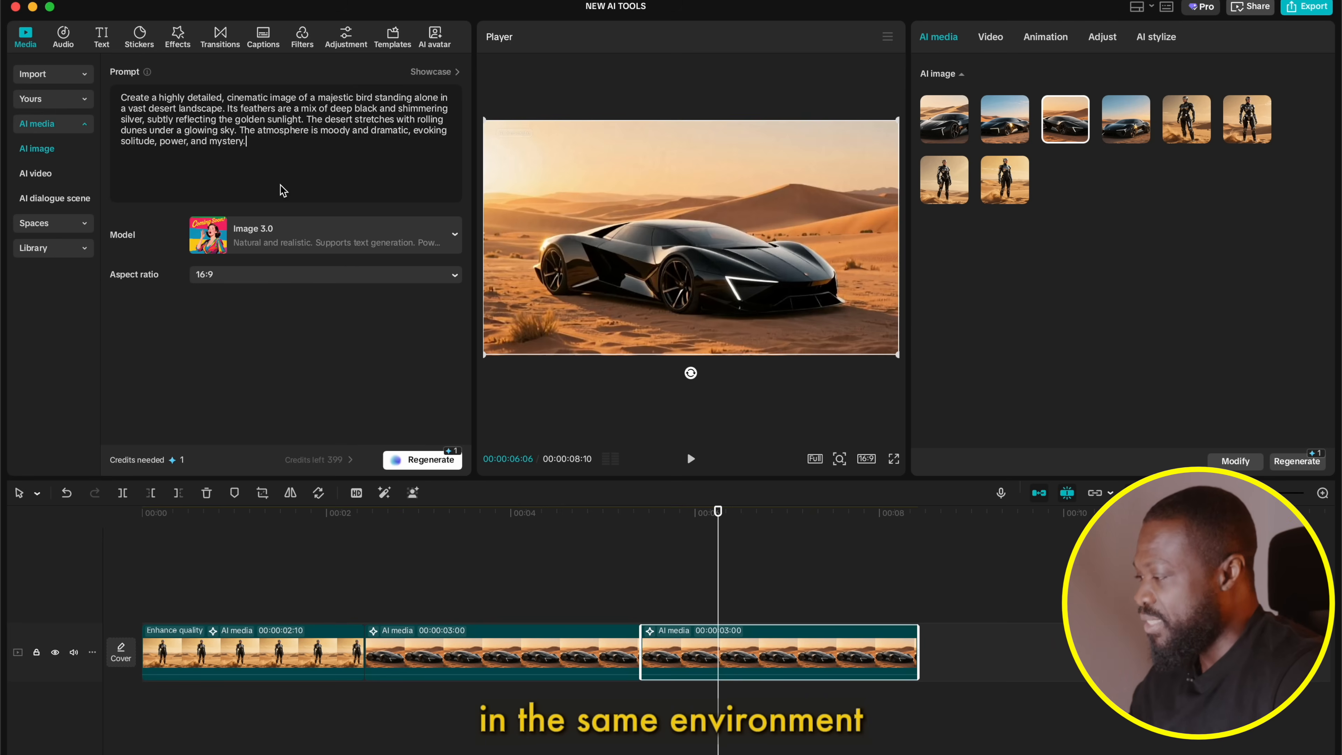
# Step: Regenerate the third clip from the bird prompt, preview the bird variants and choose the third image
pyautogui.click(425, 460)
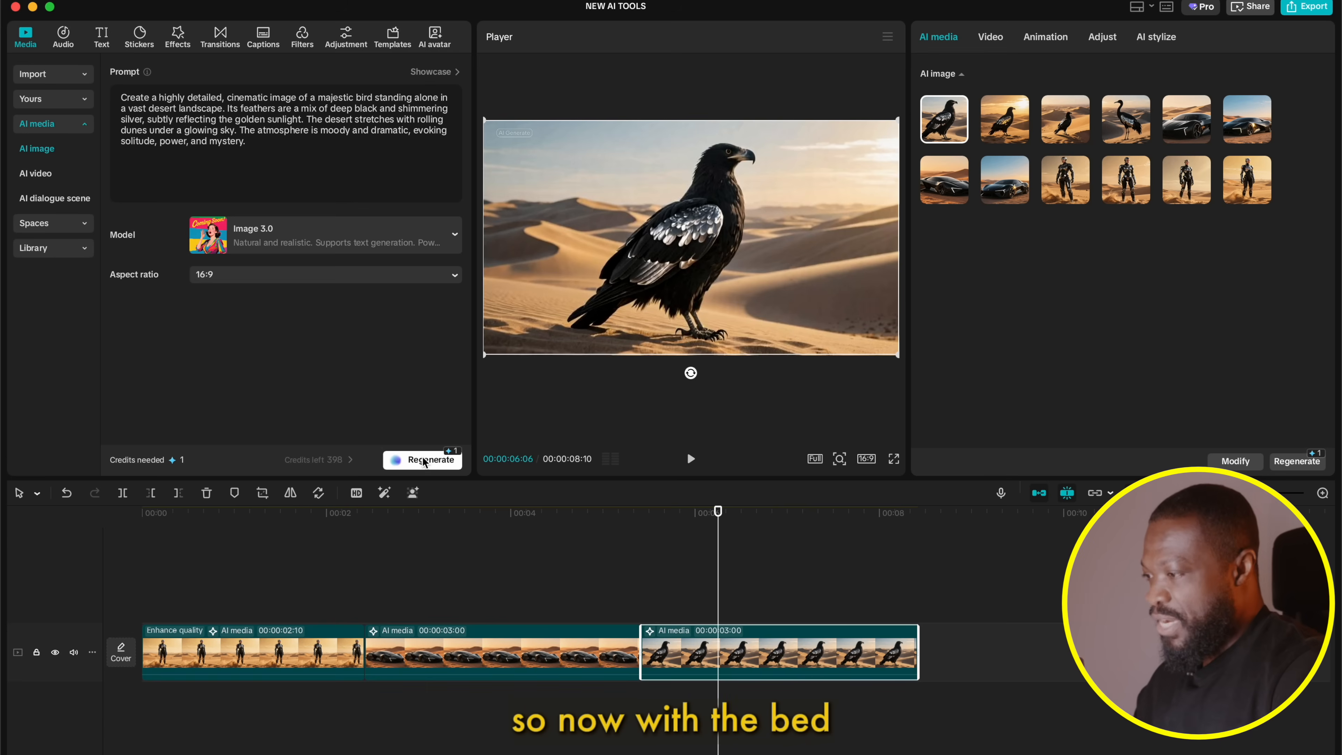
pyautogui.click(1003, 132)
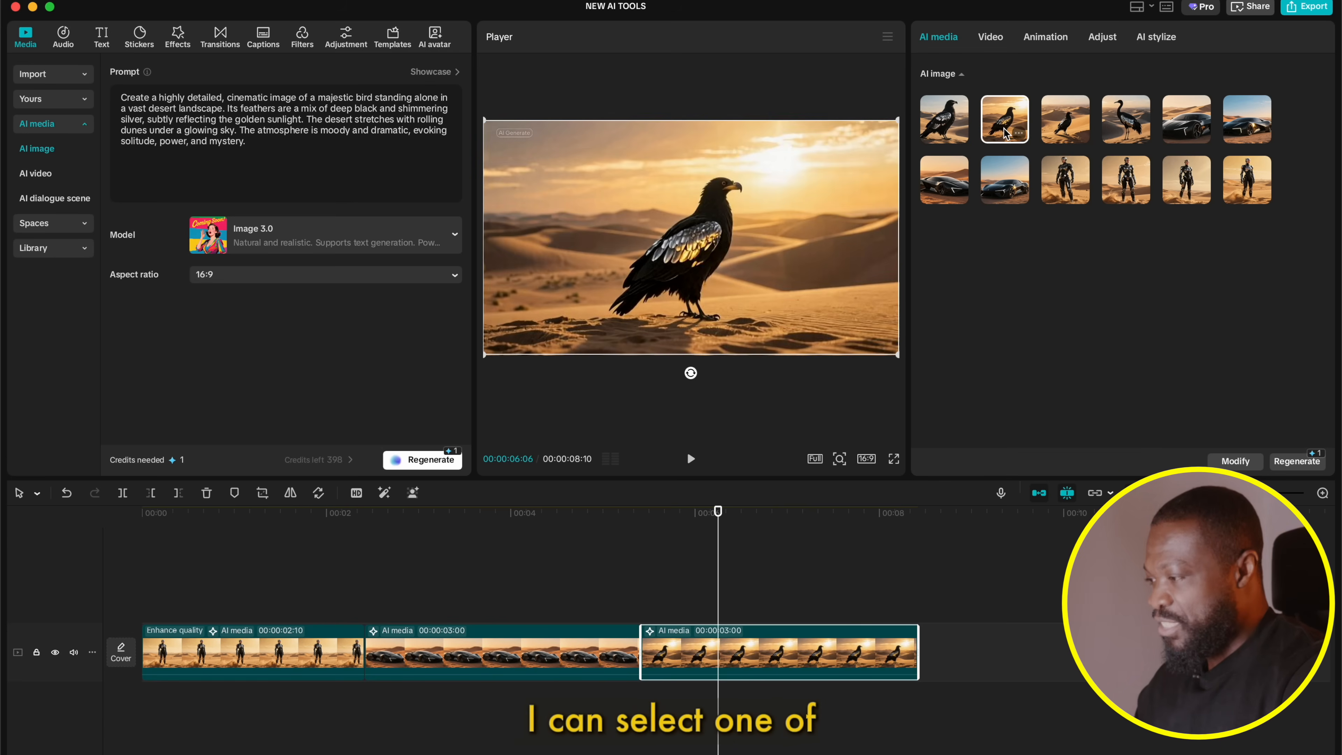
pyautogui.click(1064, 132)
pyautogui.click(1115, 131)
pyautogui.click(1053, 131)
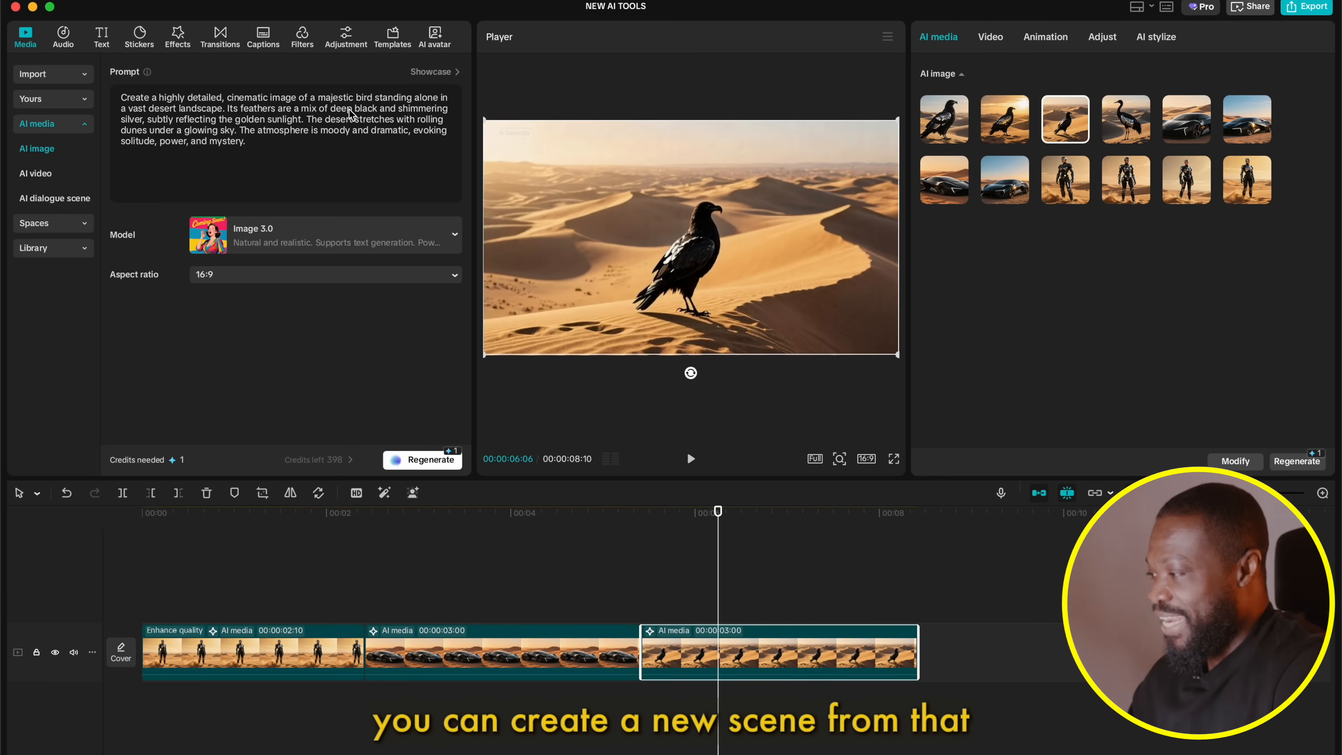
# Step: Duplicate the opening robot clip to the end of the timeline and switch the copy to the first robot variant
pyautogui.click(549, 656)
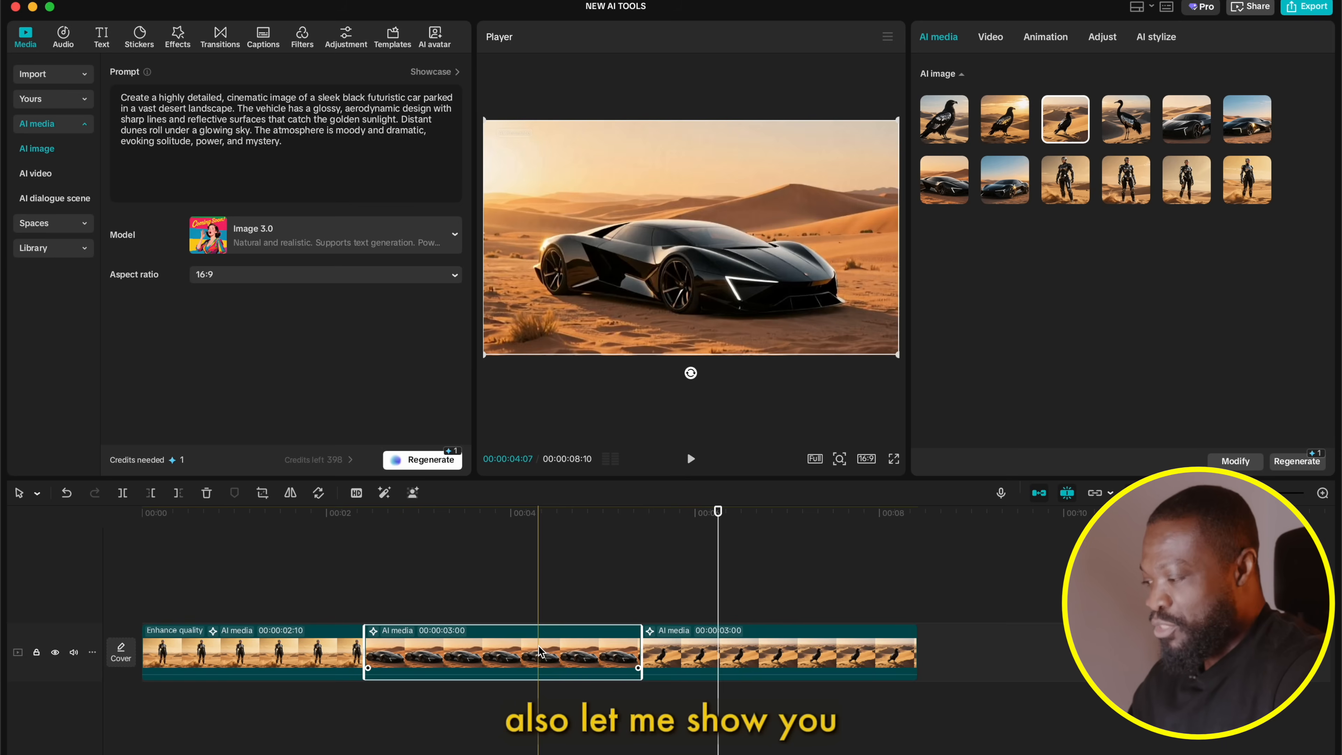
pyautogui.click(254, 660)
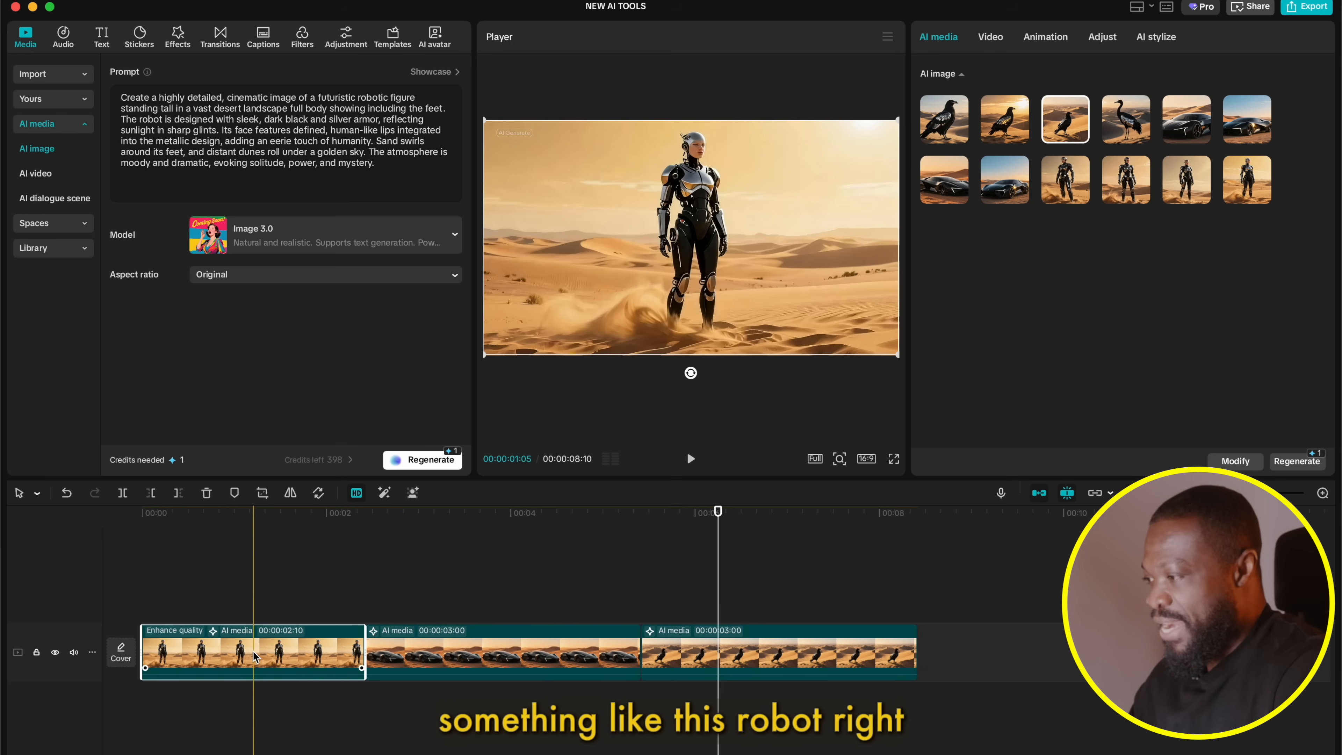
pyautogui.moveTo(254, 655); pyautogui.dragTo(1018, 649)
pyautogui.click(998, 518)
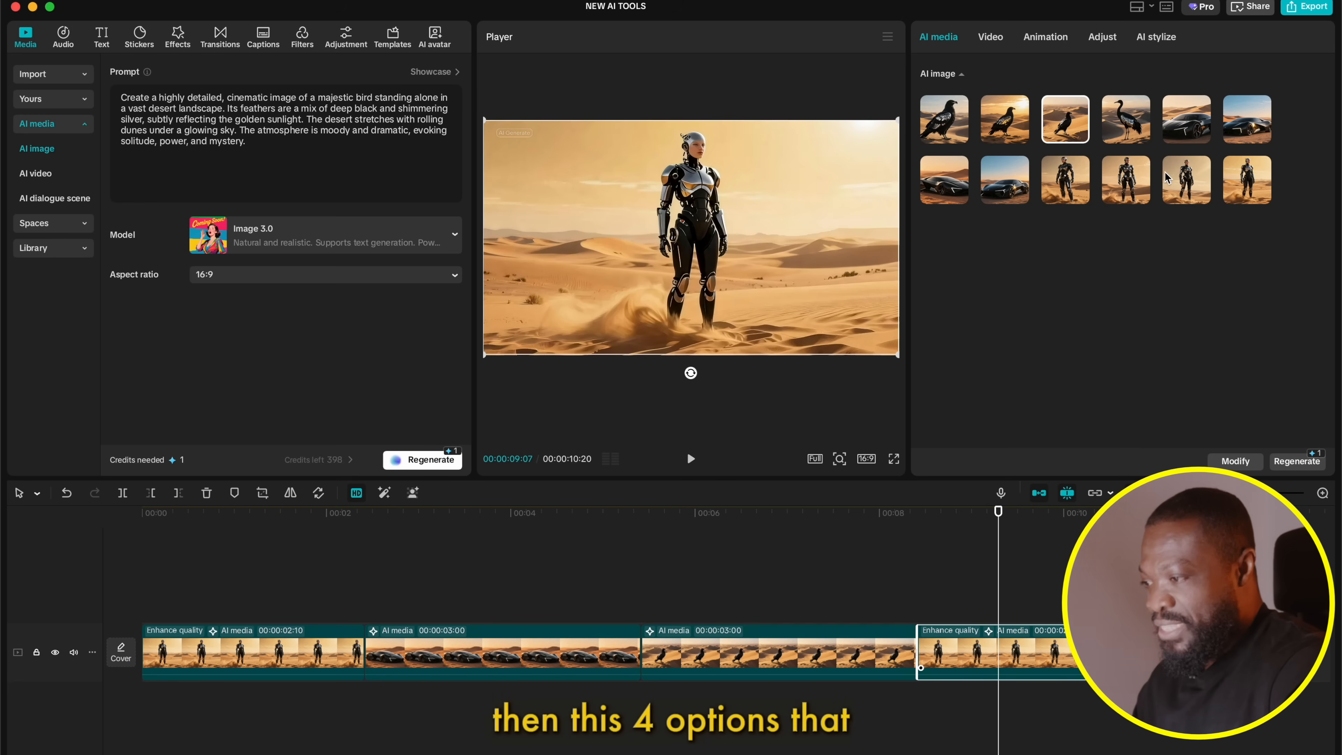
pyautogui.click(1073, 179)
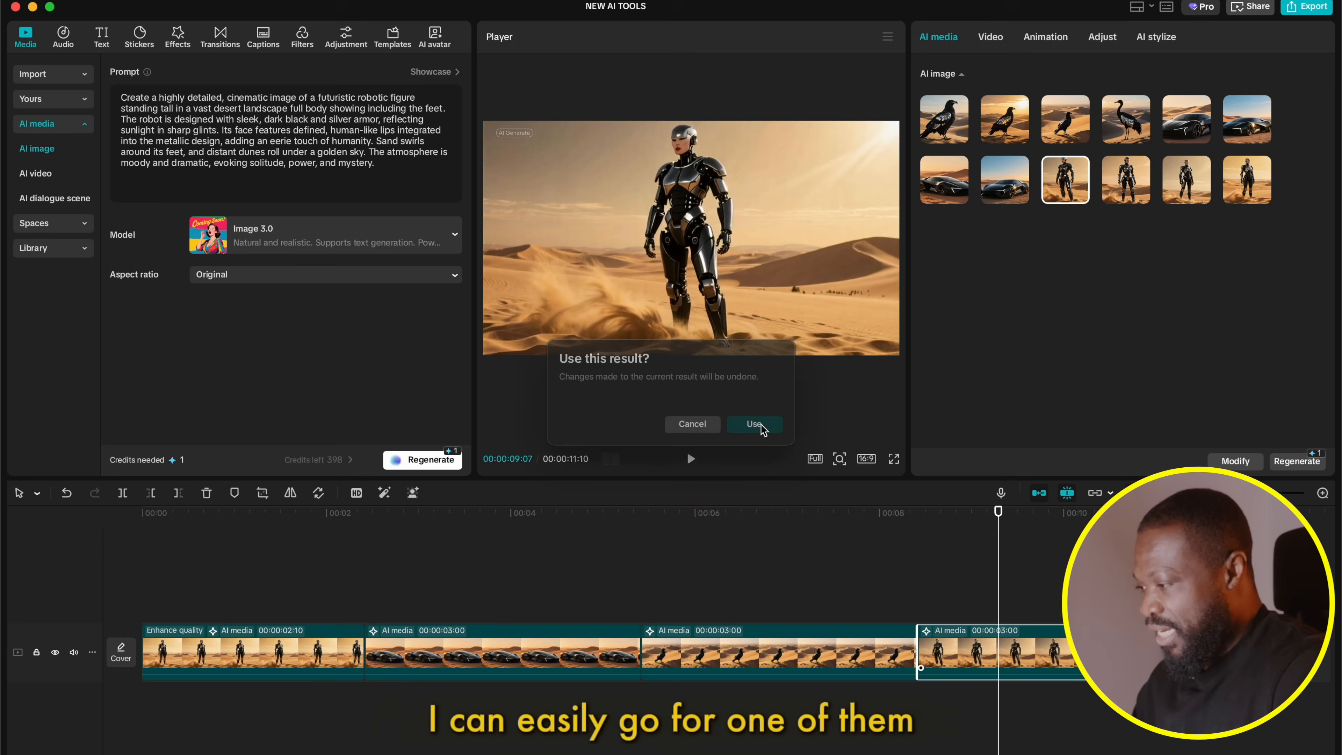
pyautogui.click(755, 424)
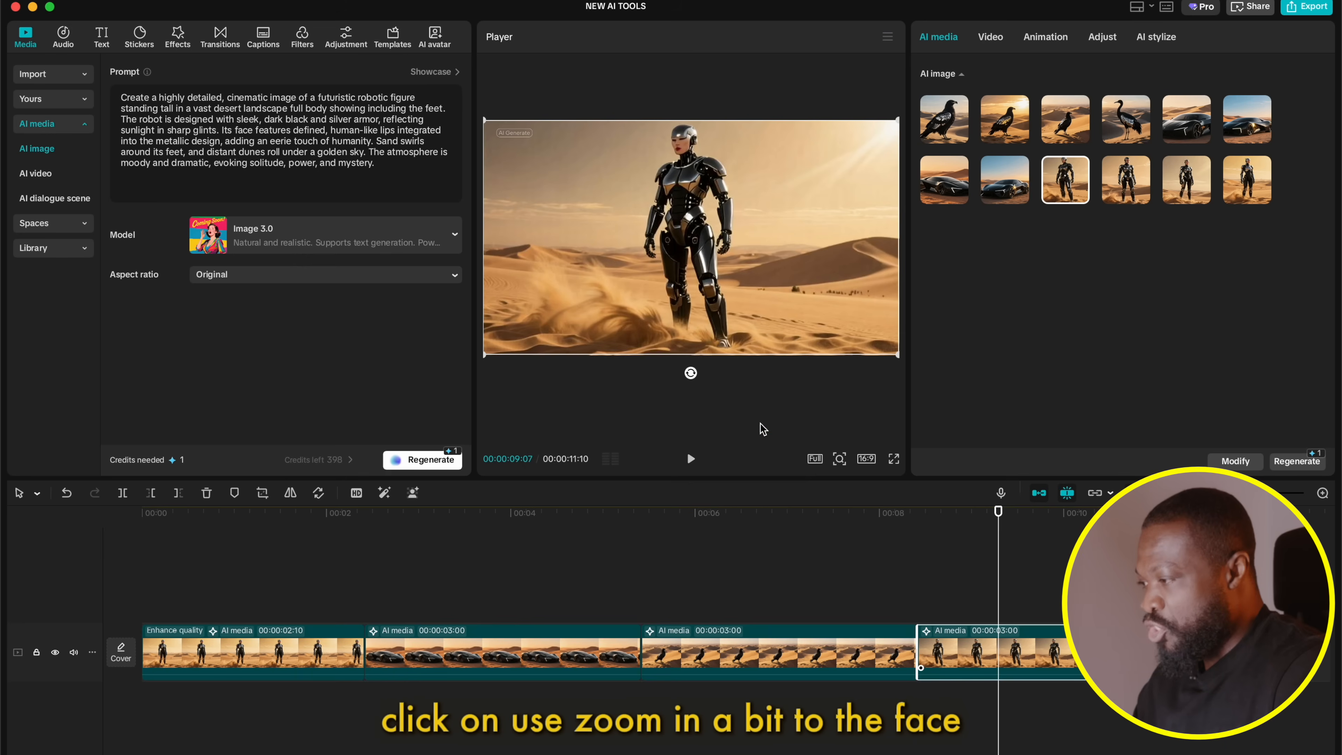
# Step: Scale the last robot clip to 170% with position Y -749 to frame the upper body, and enable Enhance quality
pyautogui.moveTo(898, 355); pyautogui.dragTo(989, 523)
pyautogui.moveTo(766, 290); pyautogui.dragTo(766, 340)
pyautogui.click(987, 38)
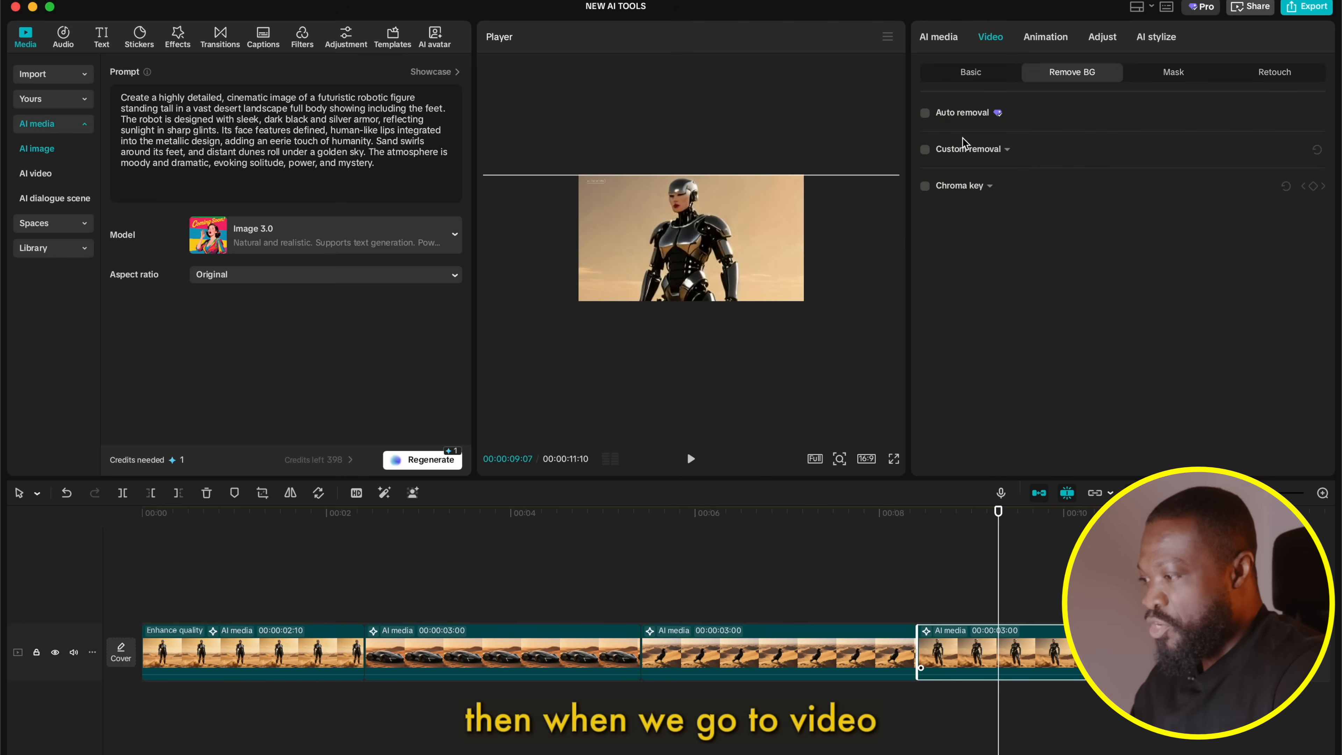
pyautogui.click(969, 73)
pyautogui.scroll(-1, 965, 412)
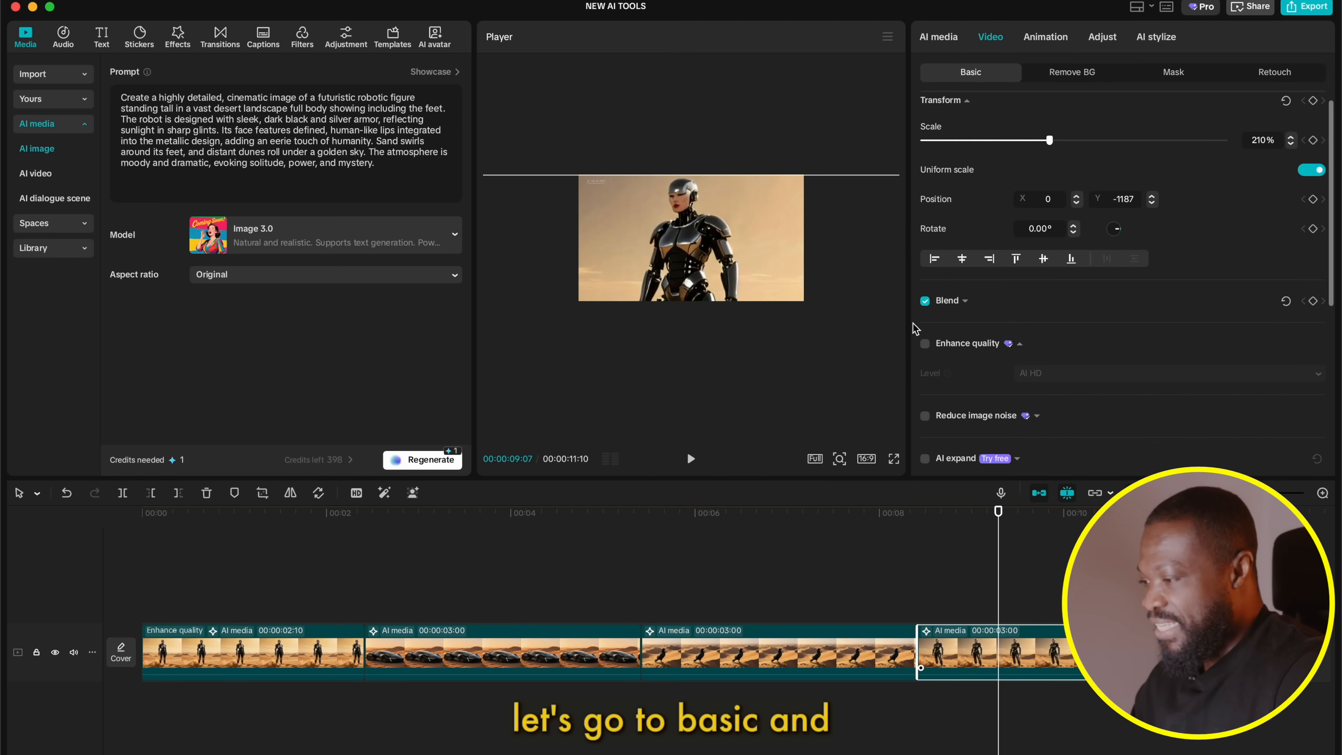
pyautogui.click(924, 342)
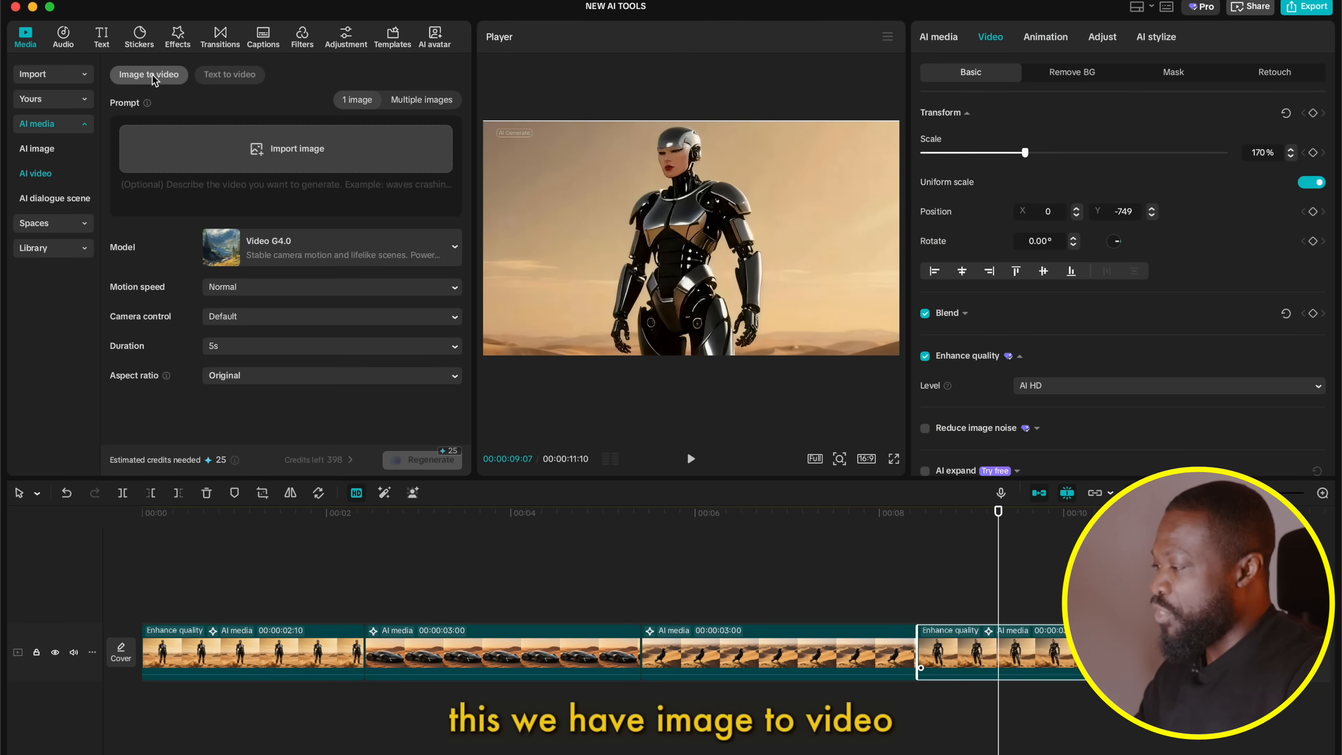
# Step: Examine the AI video generator's image import for image to video and its text to video settings
pyautogui.click(221, 163)
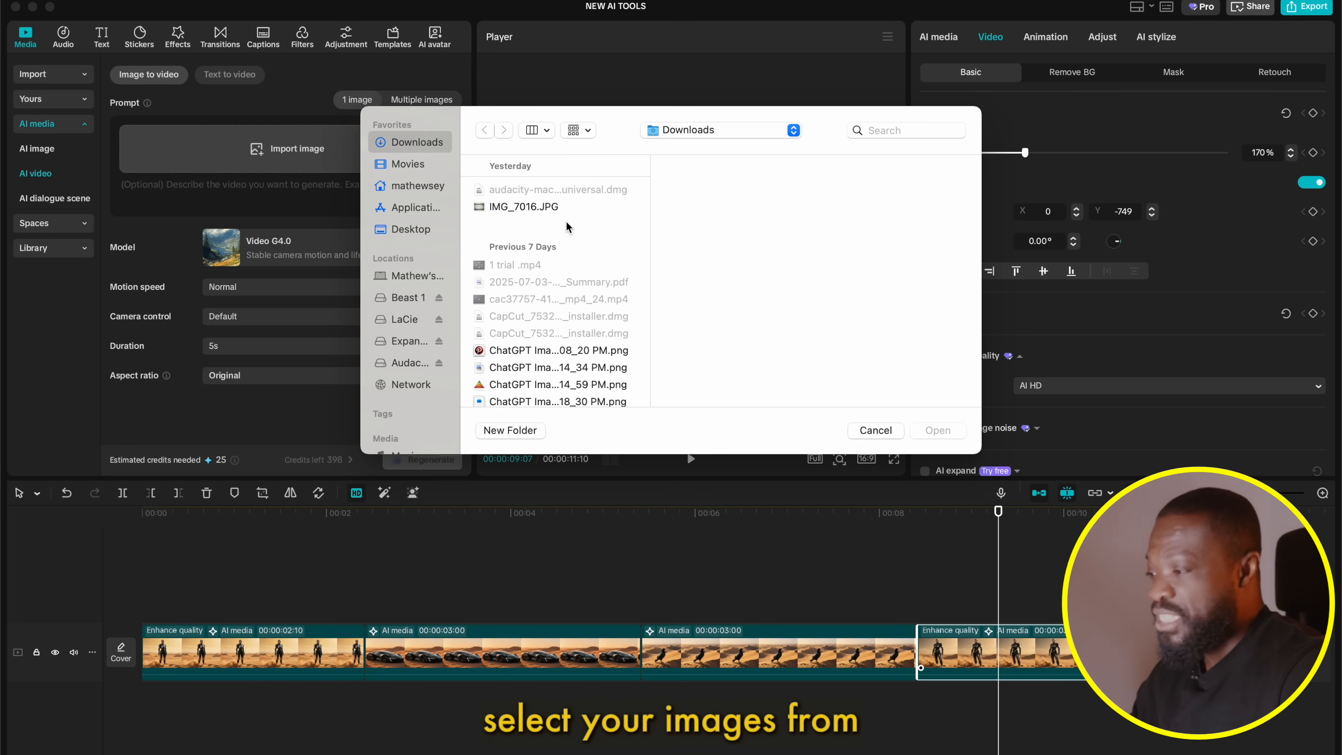
pyautogui.press('Escape')
pyautogui.click(324, 649)
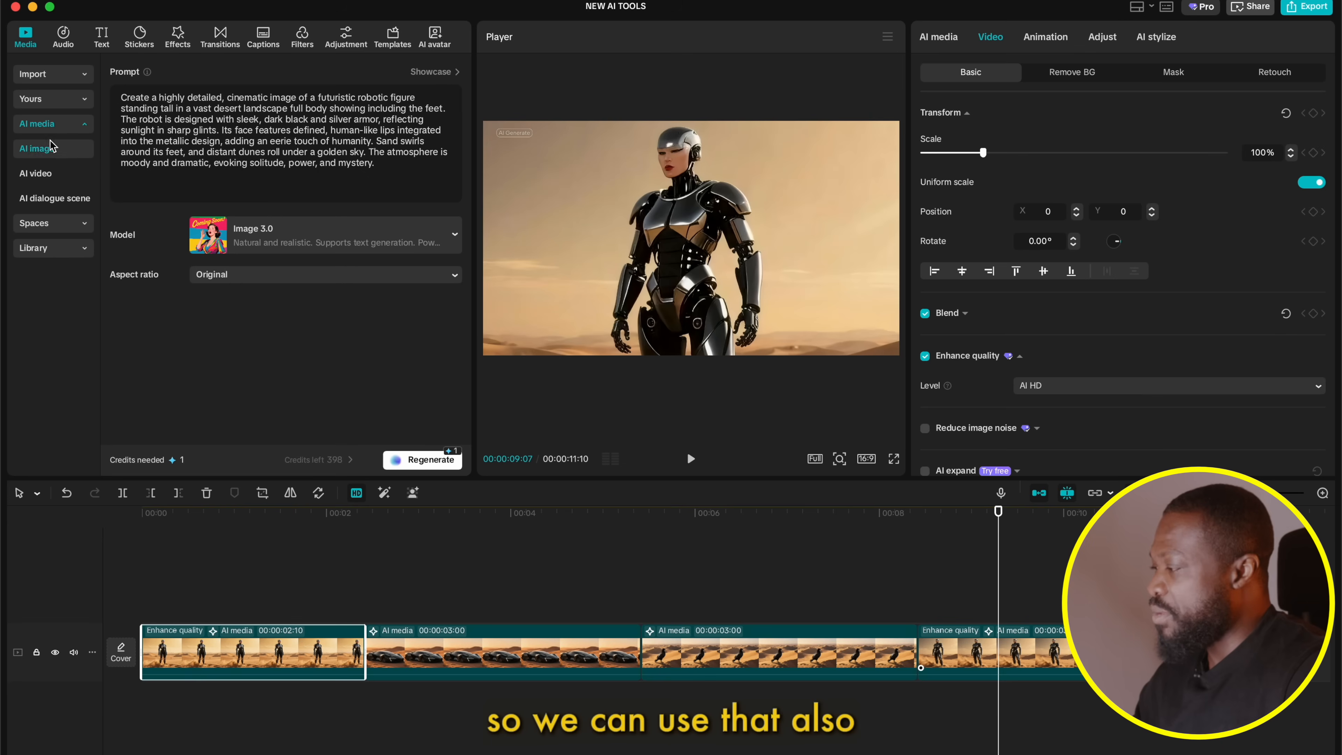
pyautogui.click(36, 173)
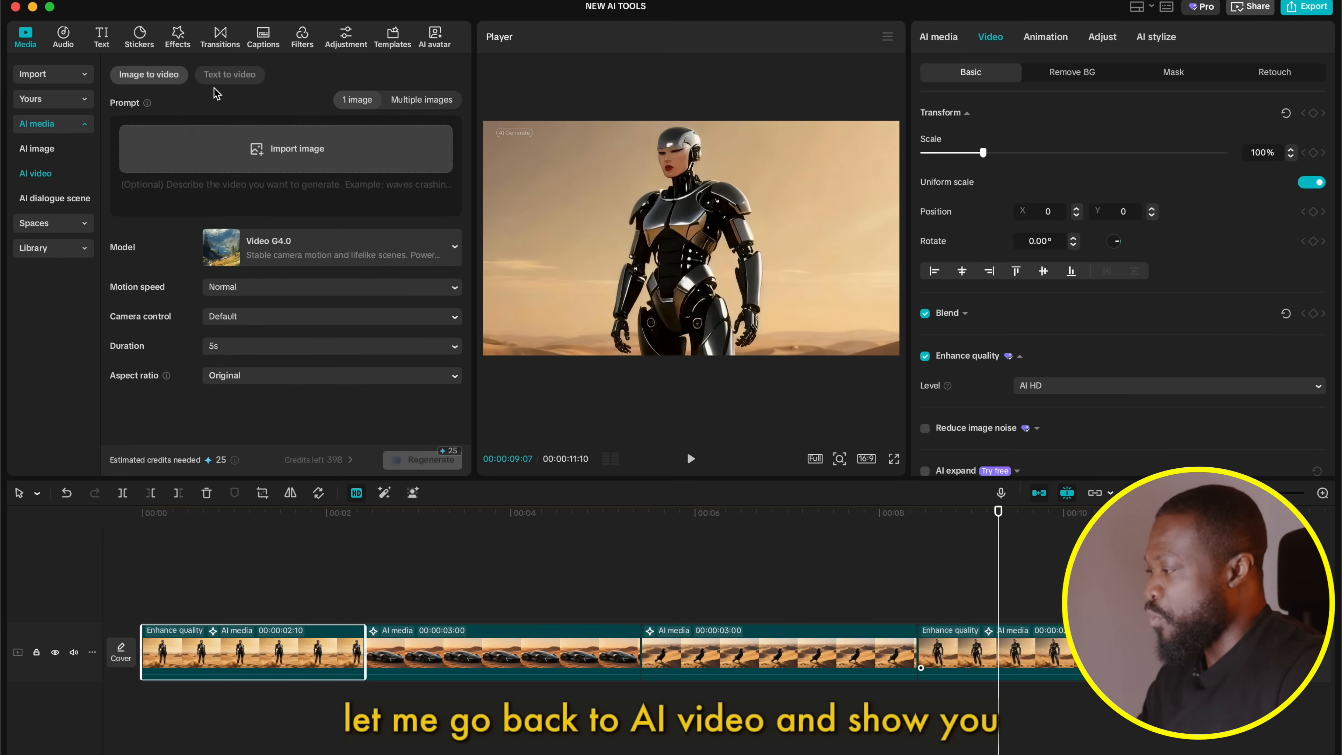
pyautogui.click(229, 75)
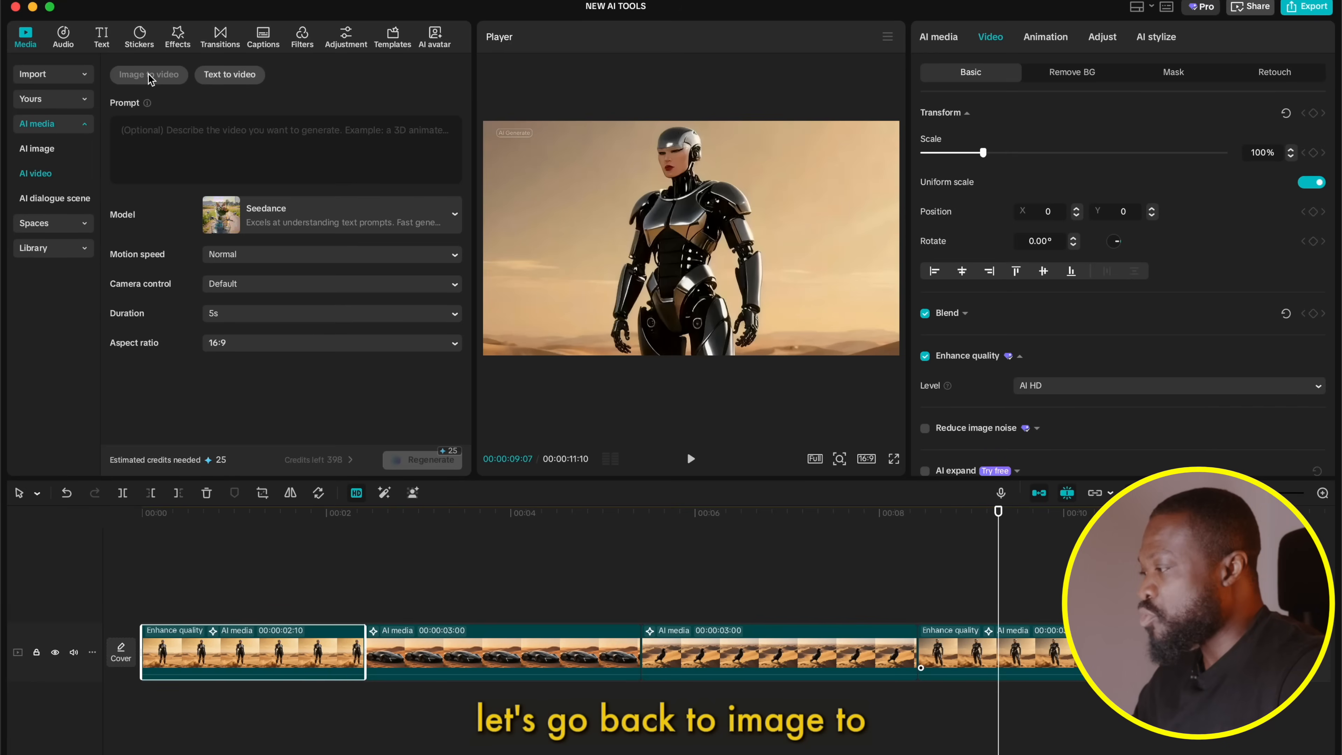
# Step: Load the opening robot clip's image into the image to video generator in single-image mode
pyautogui.click(148, 73)
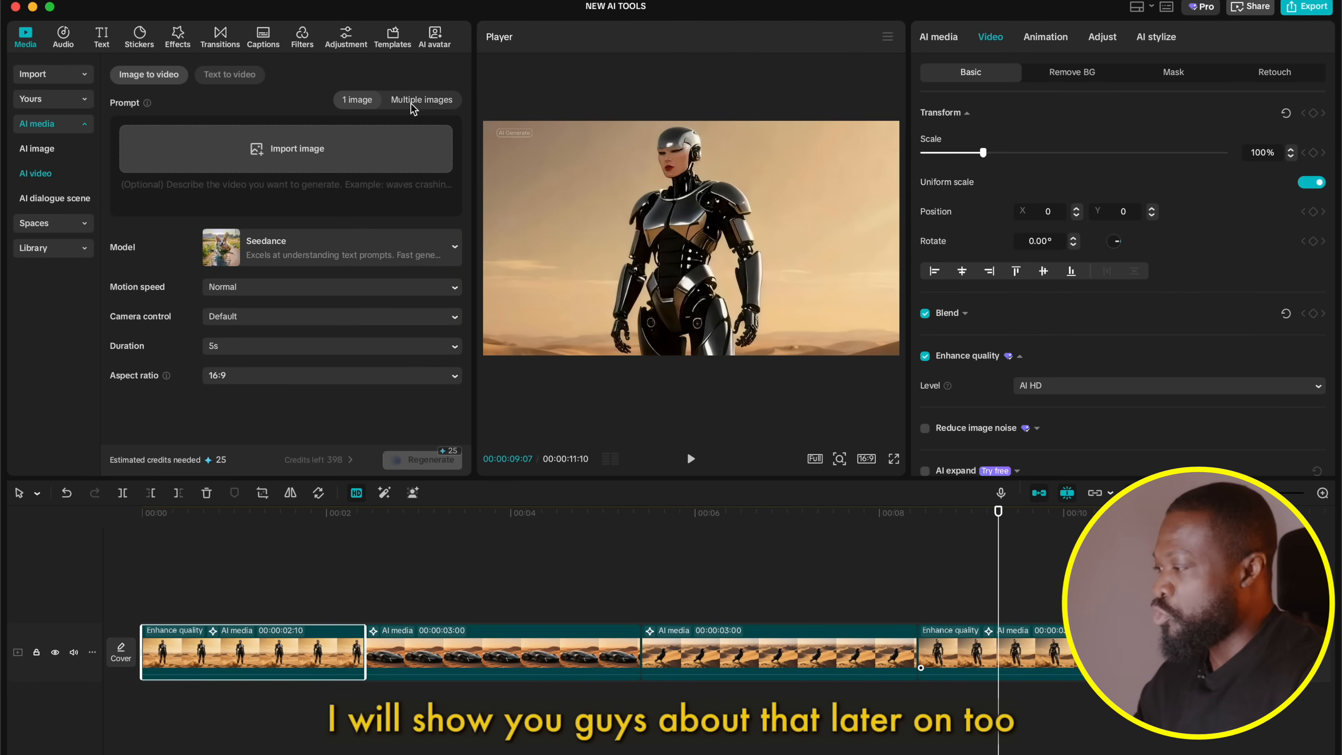
pyautogui.click(363, 101)
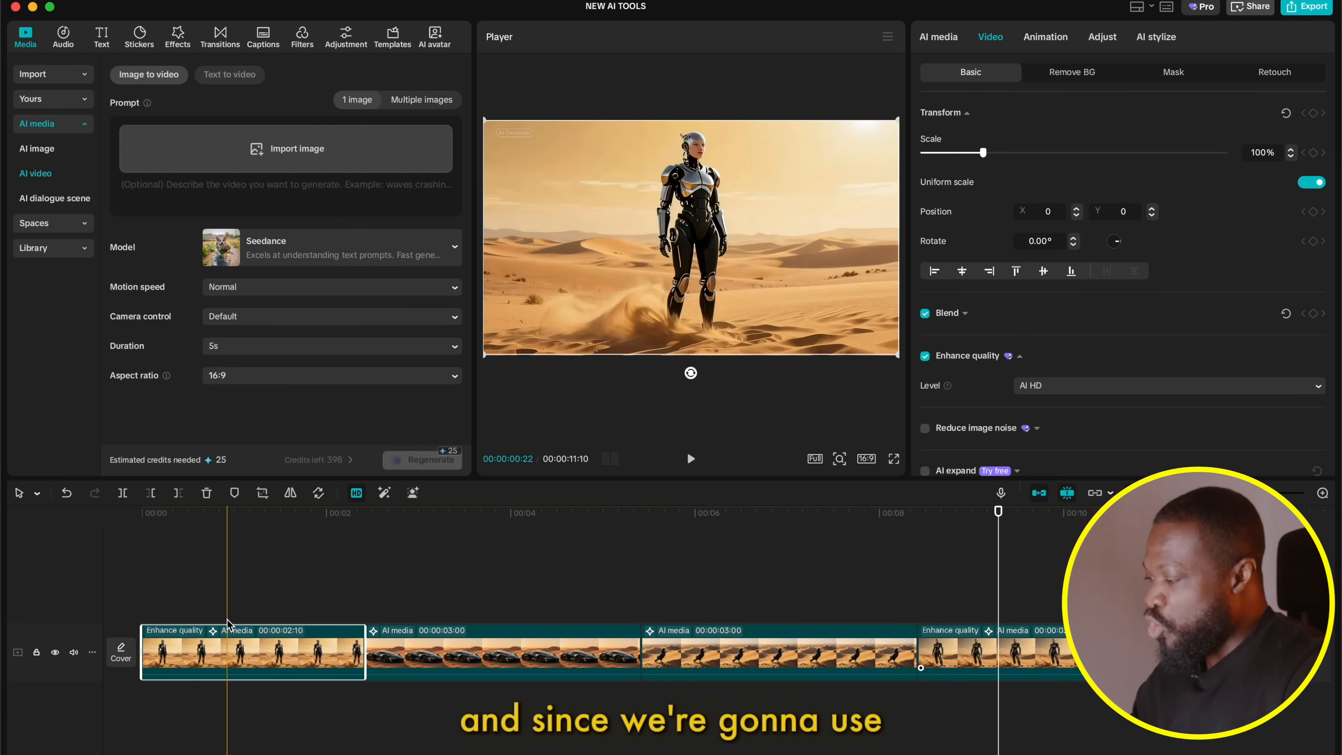
pyautogui.click(258, 644)
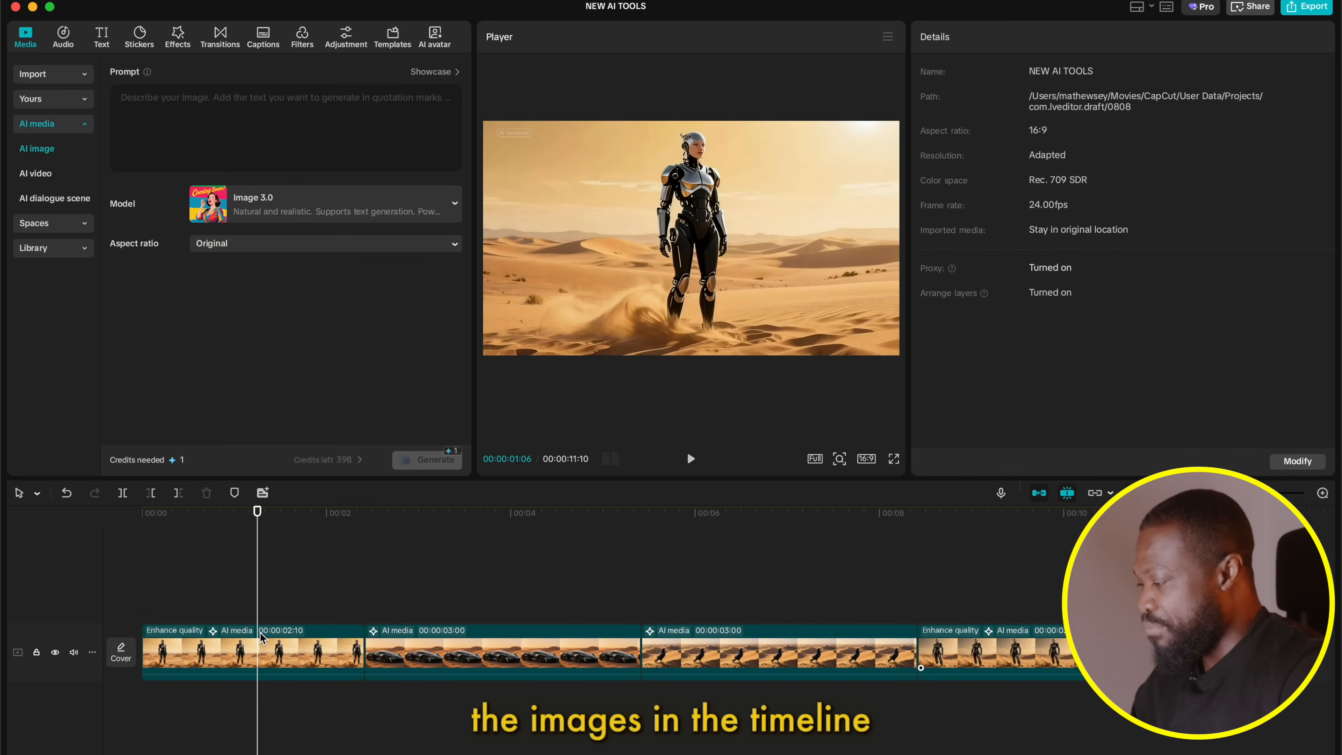
pyautogui.rightClick(259, 658)
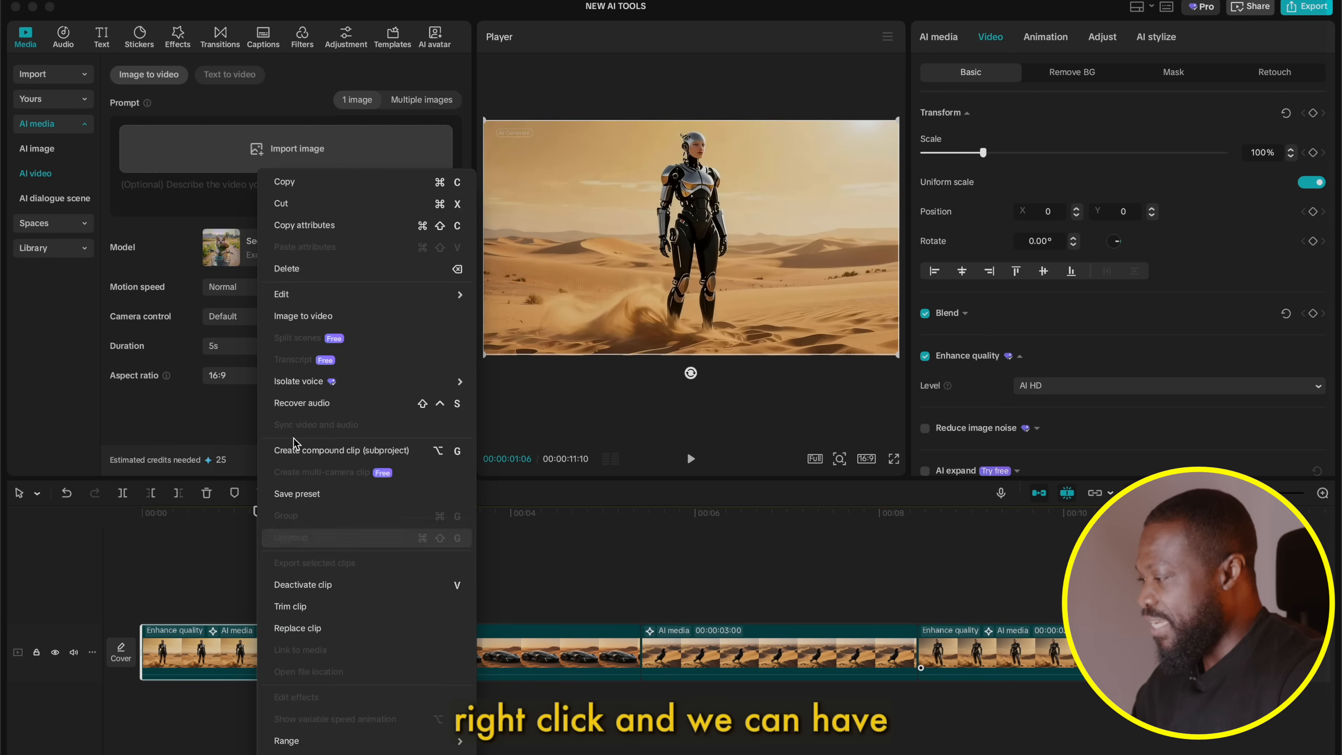
pyautogui.click(312, 318)
pyautogui.click(755, 424)
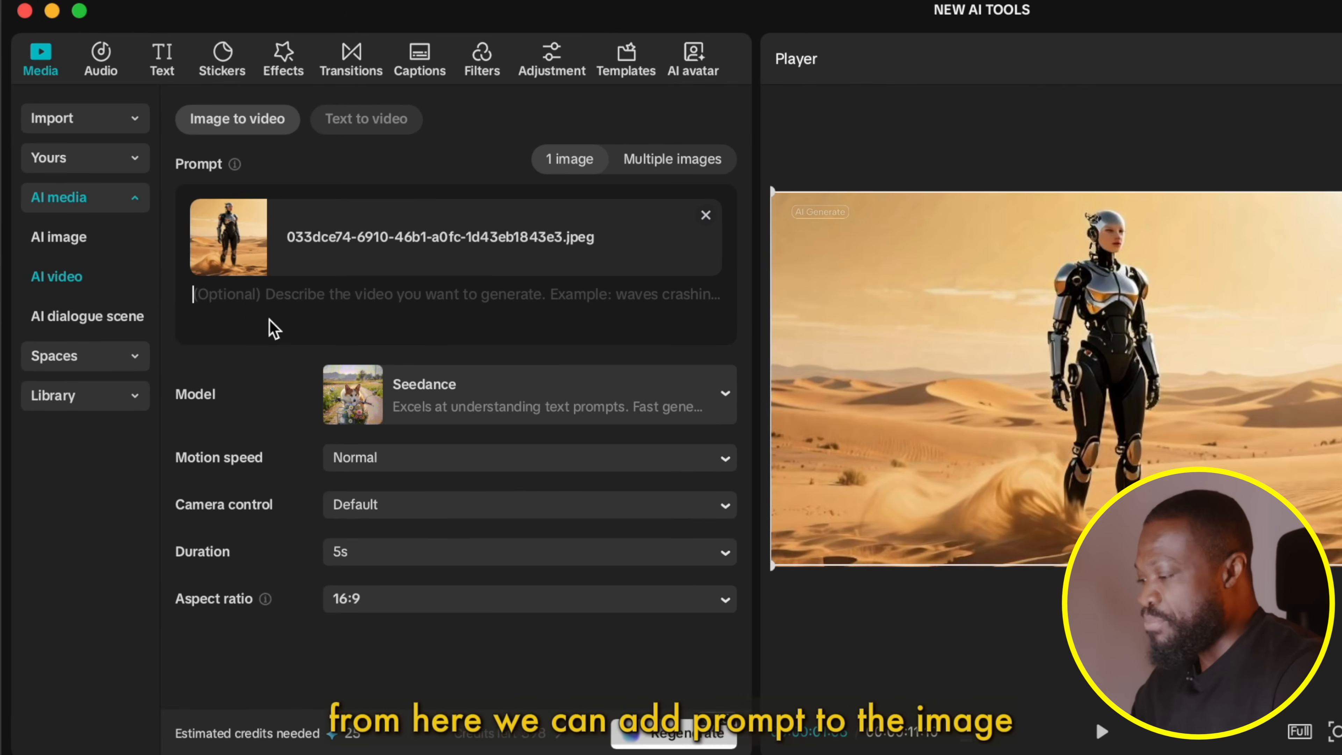
# Step: Enter the prompt "robot moving forward and looking around" and select the Video G4.0 model
pyautogui.write('robot moving forward and looking around')
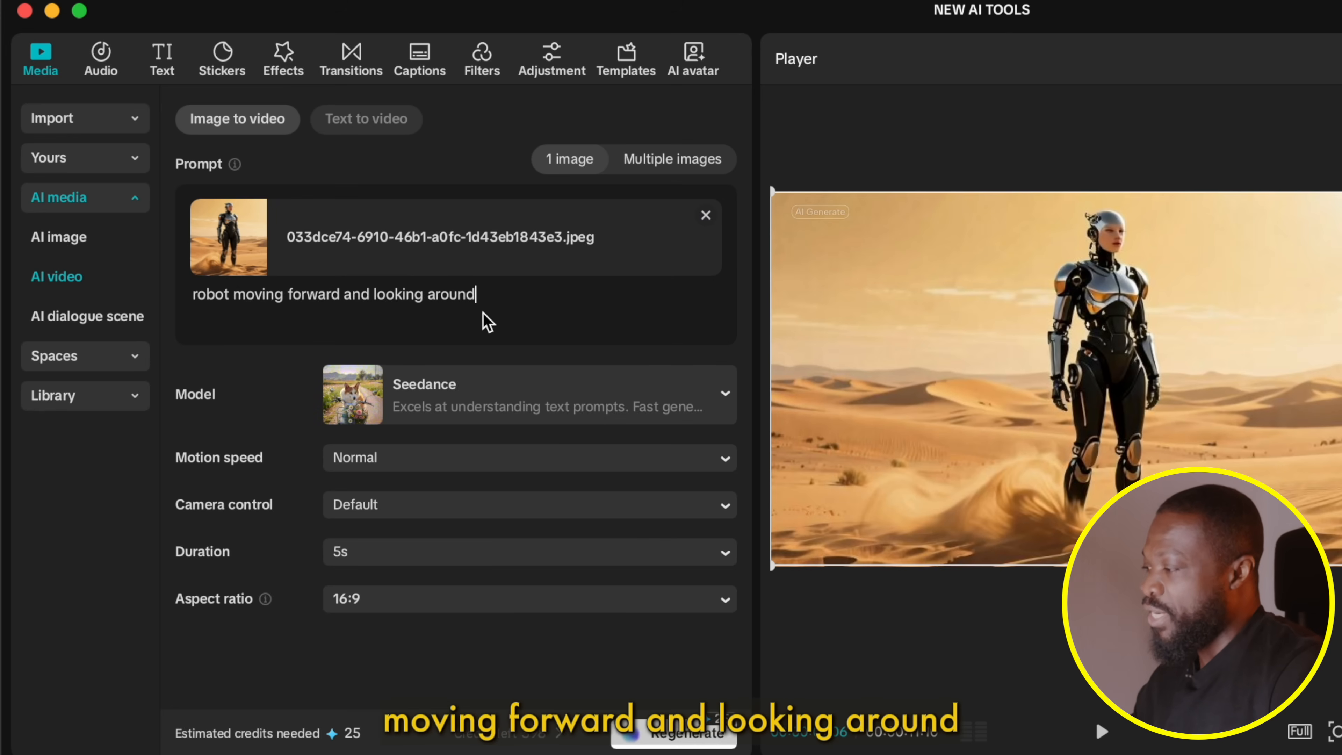
pyautogui.click(535, 393)
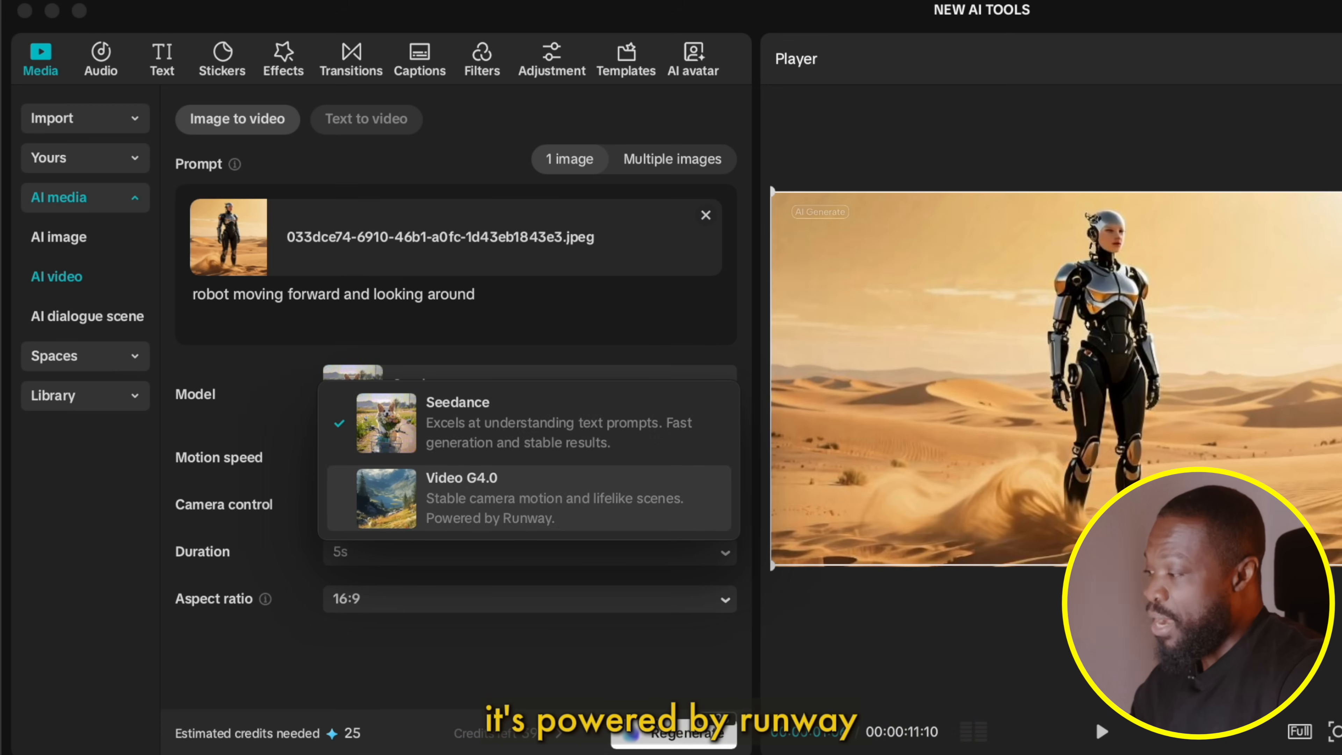
pyautogui.click(523, 519)
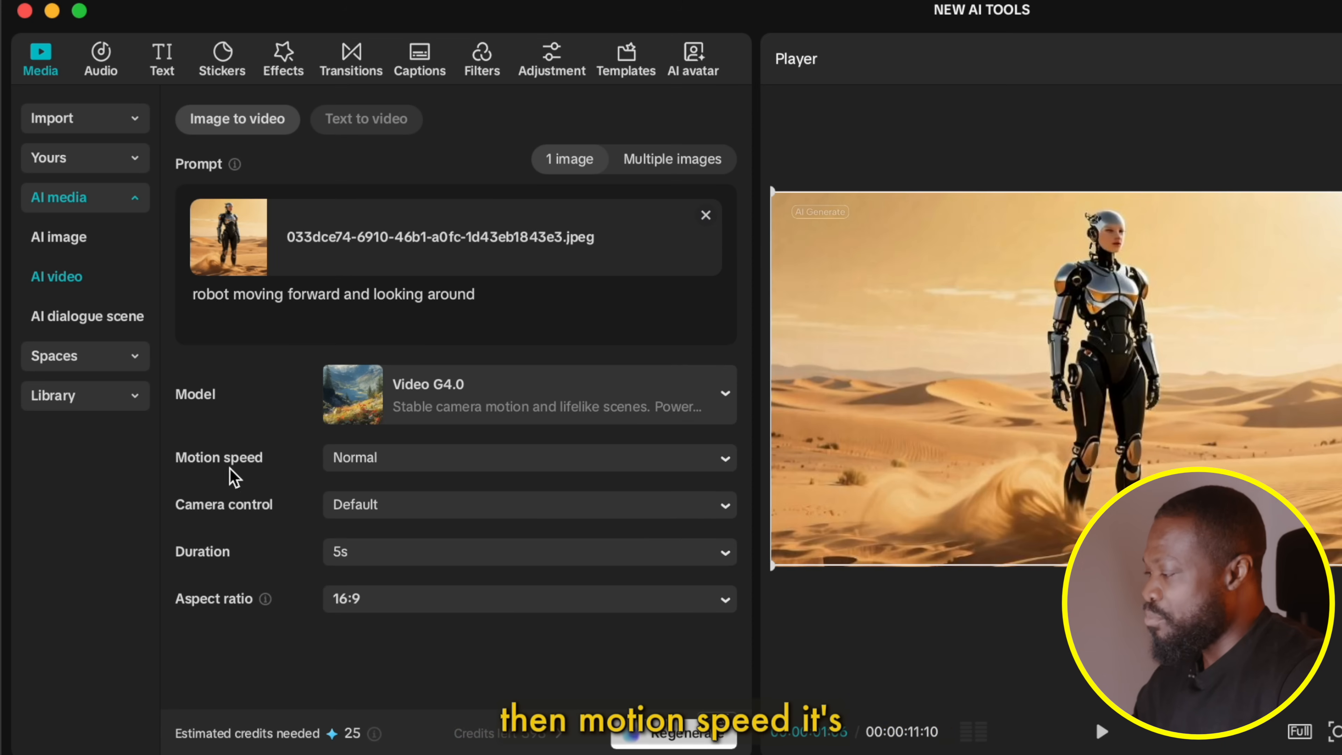
# Step: Generate the robot video with Normal motion speed, Default camera control, 5s duration and 16:9 aspect ratio
pyautogui.click(411, 469)
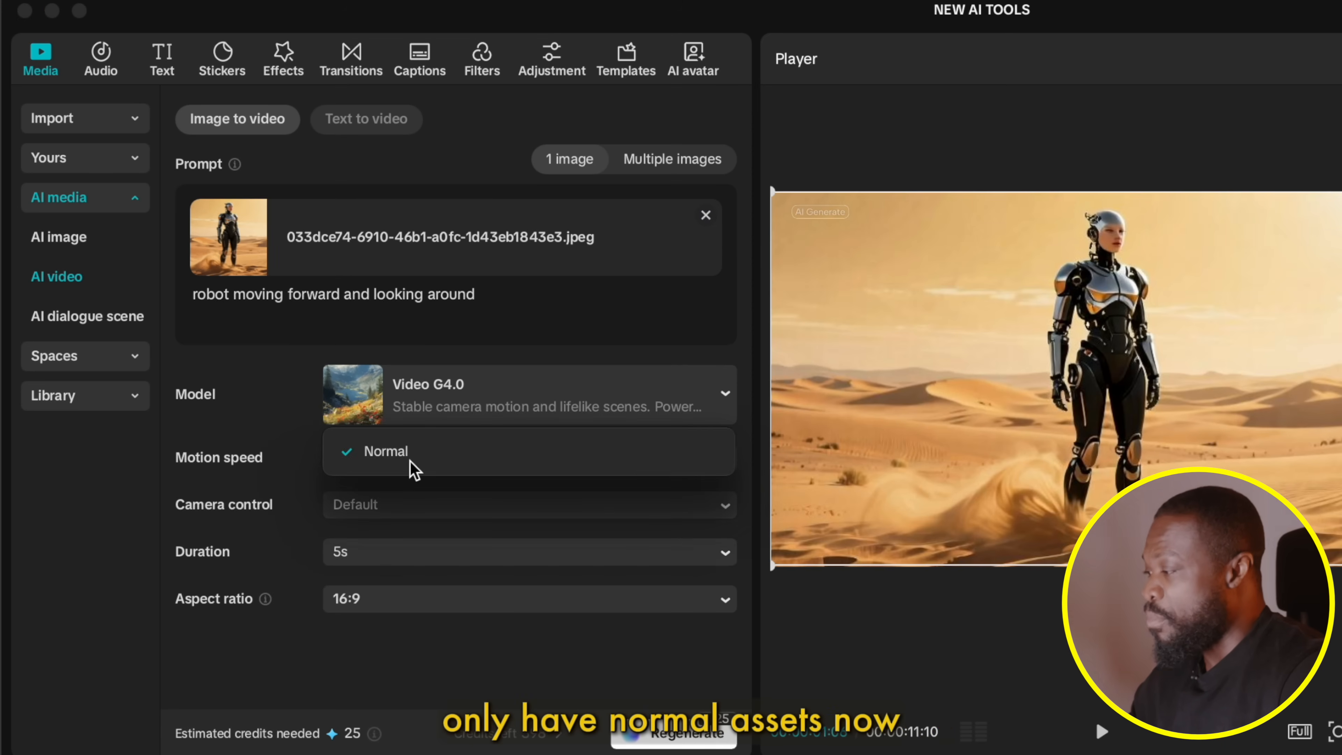
pyautogui.click(412, 469)
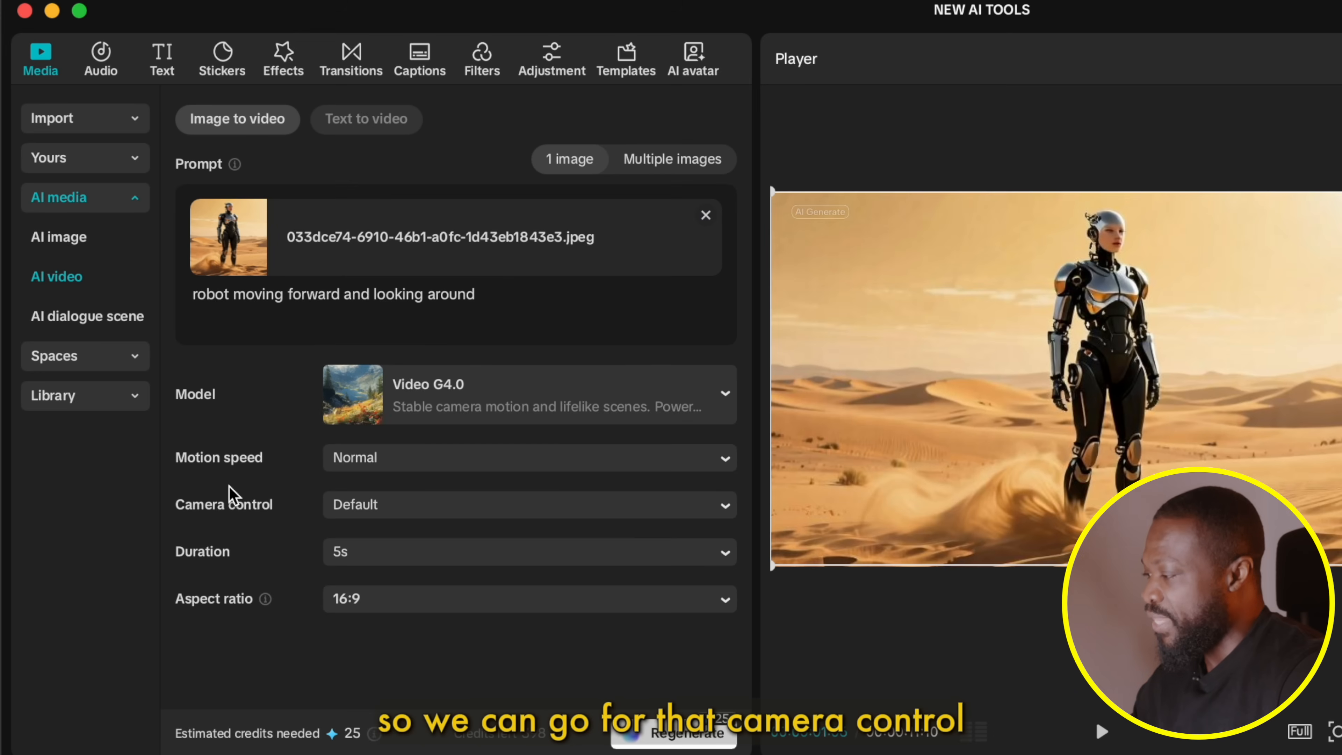
pyautogui.click(393, 503)
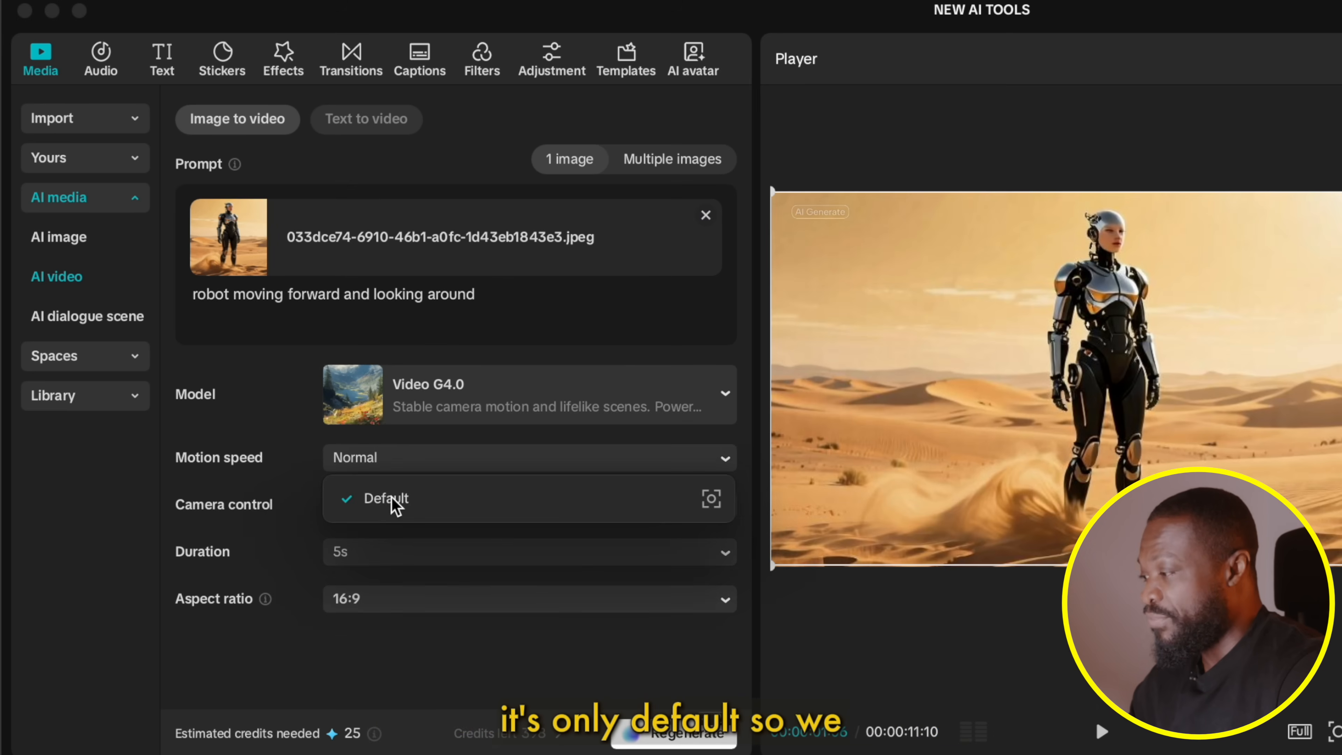
pyautogui.click(394, 504)
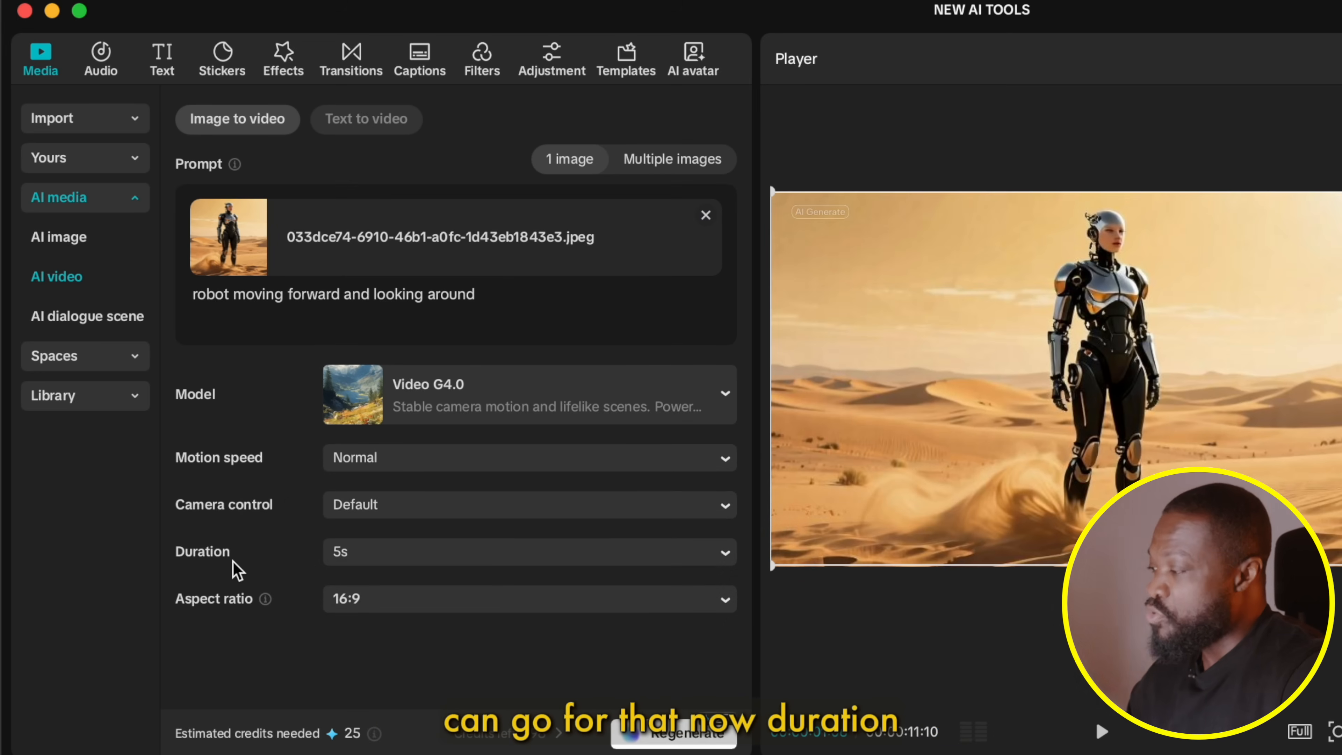
pyautogui.click(338, 555)
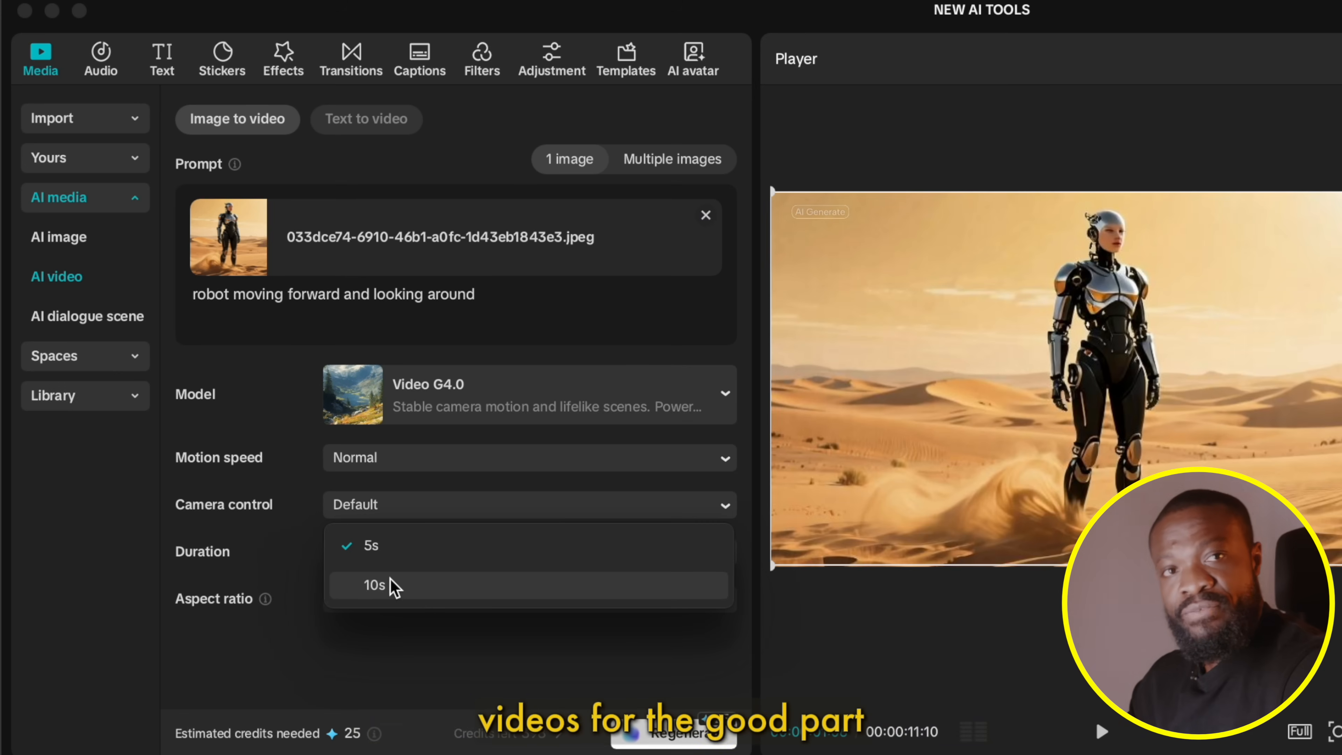
pyautogui.click(395, 549)
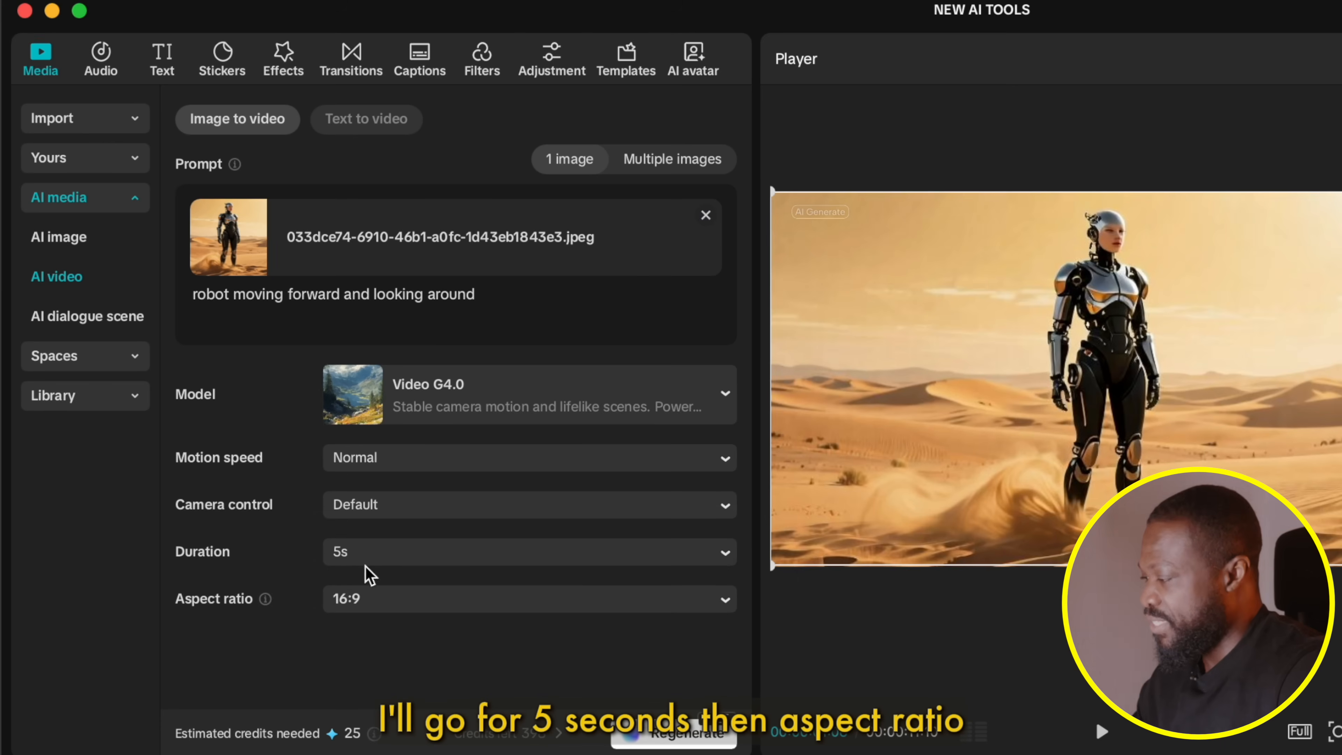
pyautogui.click(370, 600)
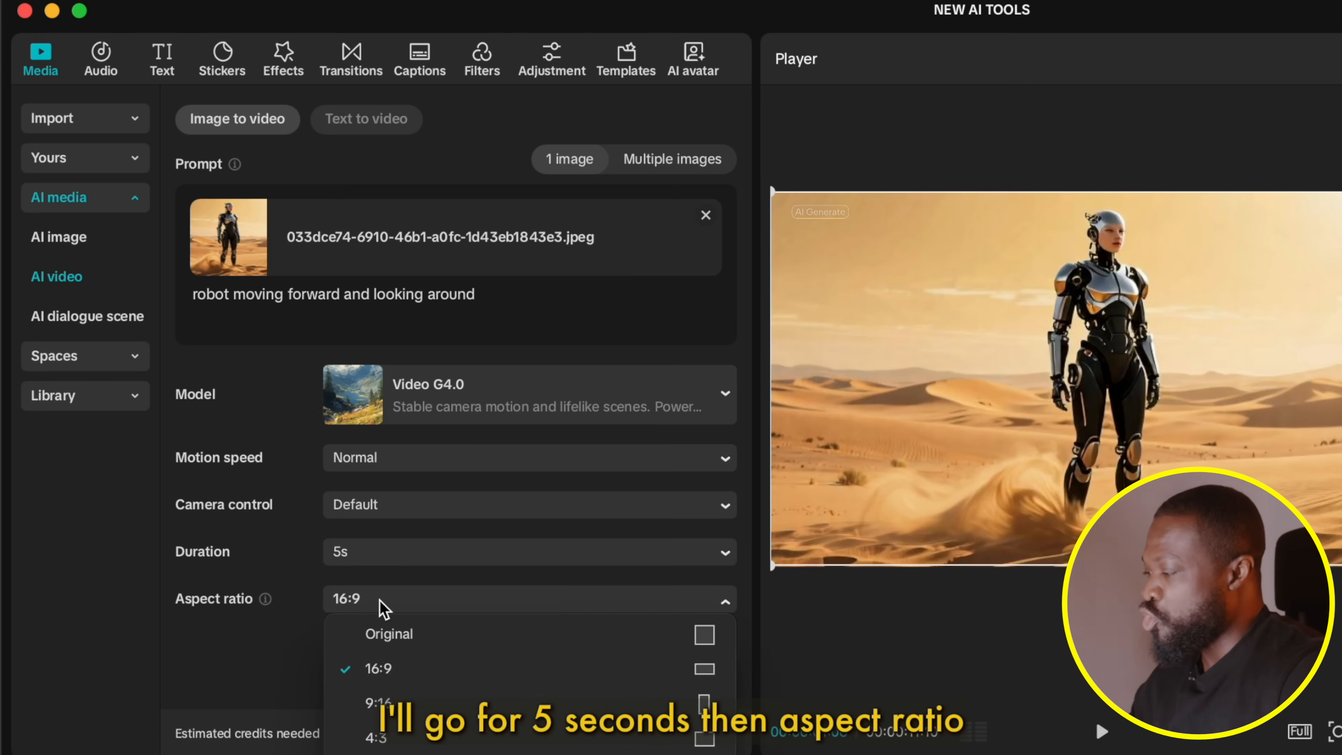
pyautogui.click(405, 675)
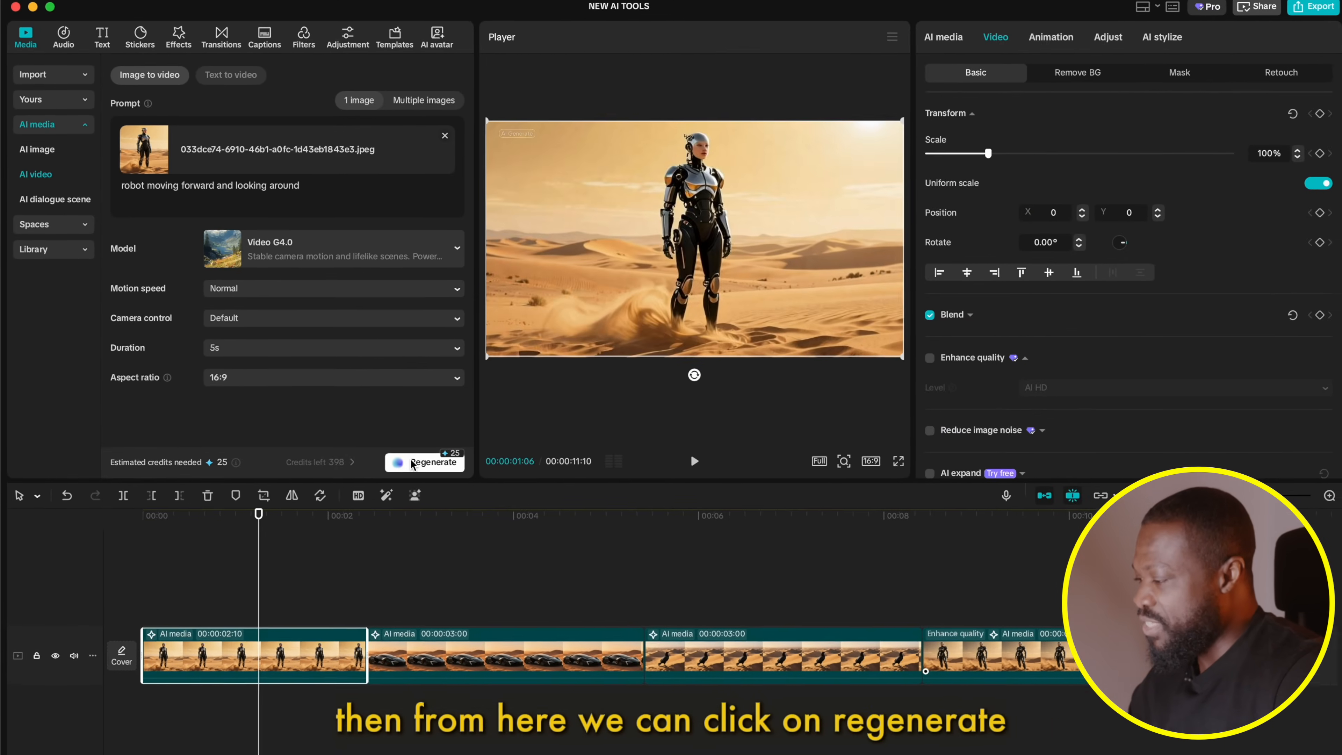
pyautogui.click(412, 462)
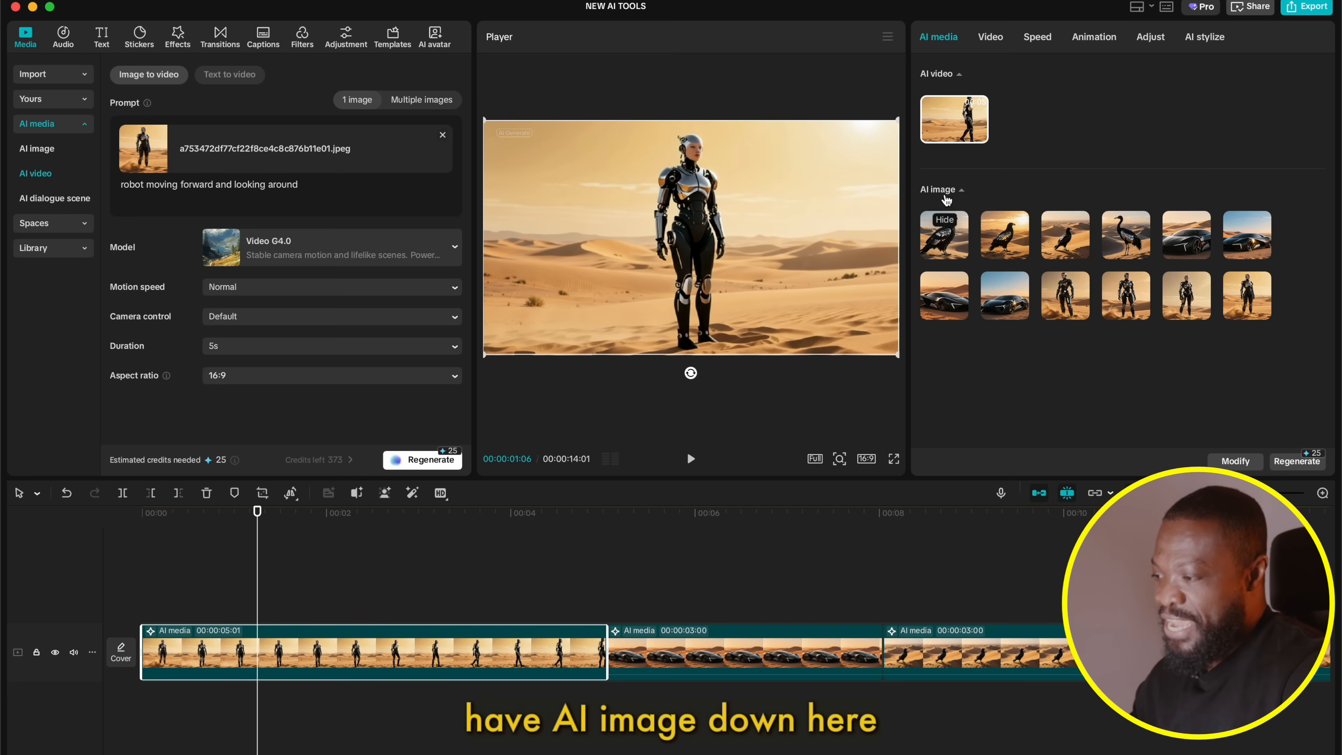
# Step: Play the generated robot video from the start of the timeline
pyautogui.click(150, 598)
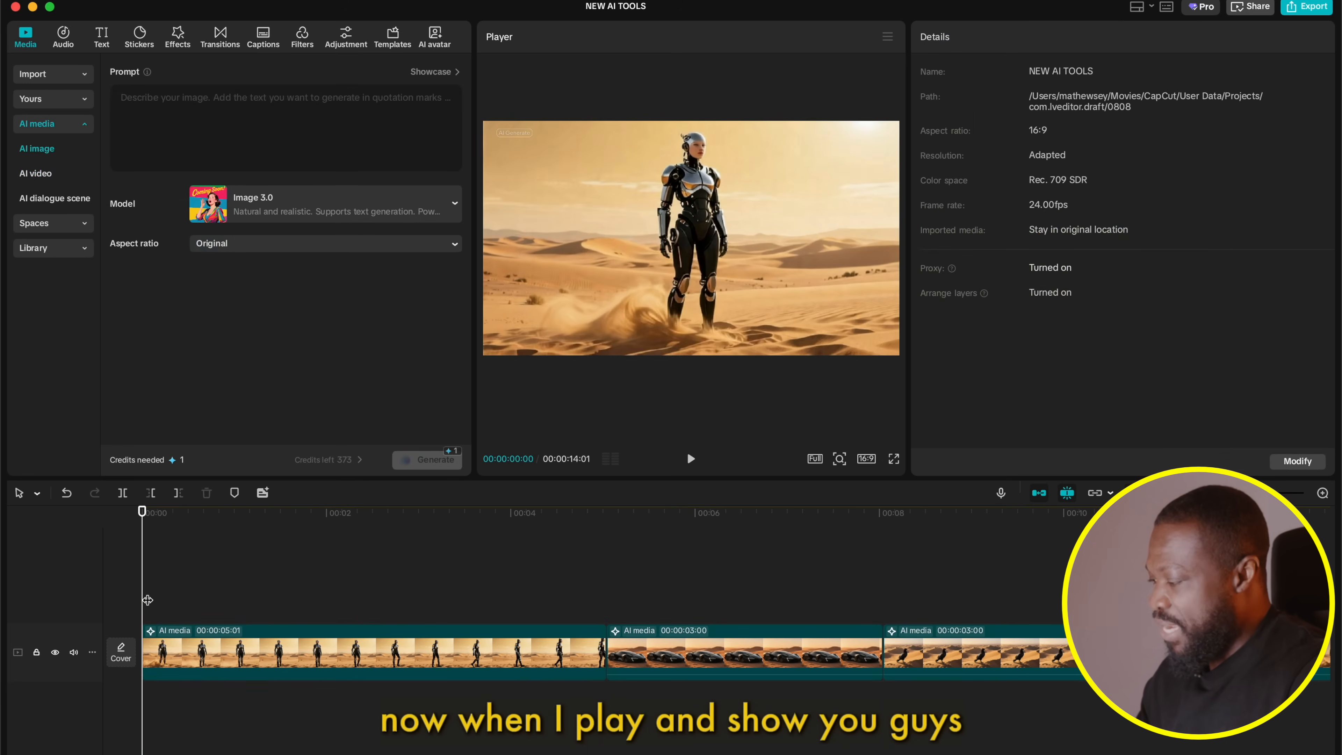
pyautogui.press('space')
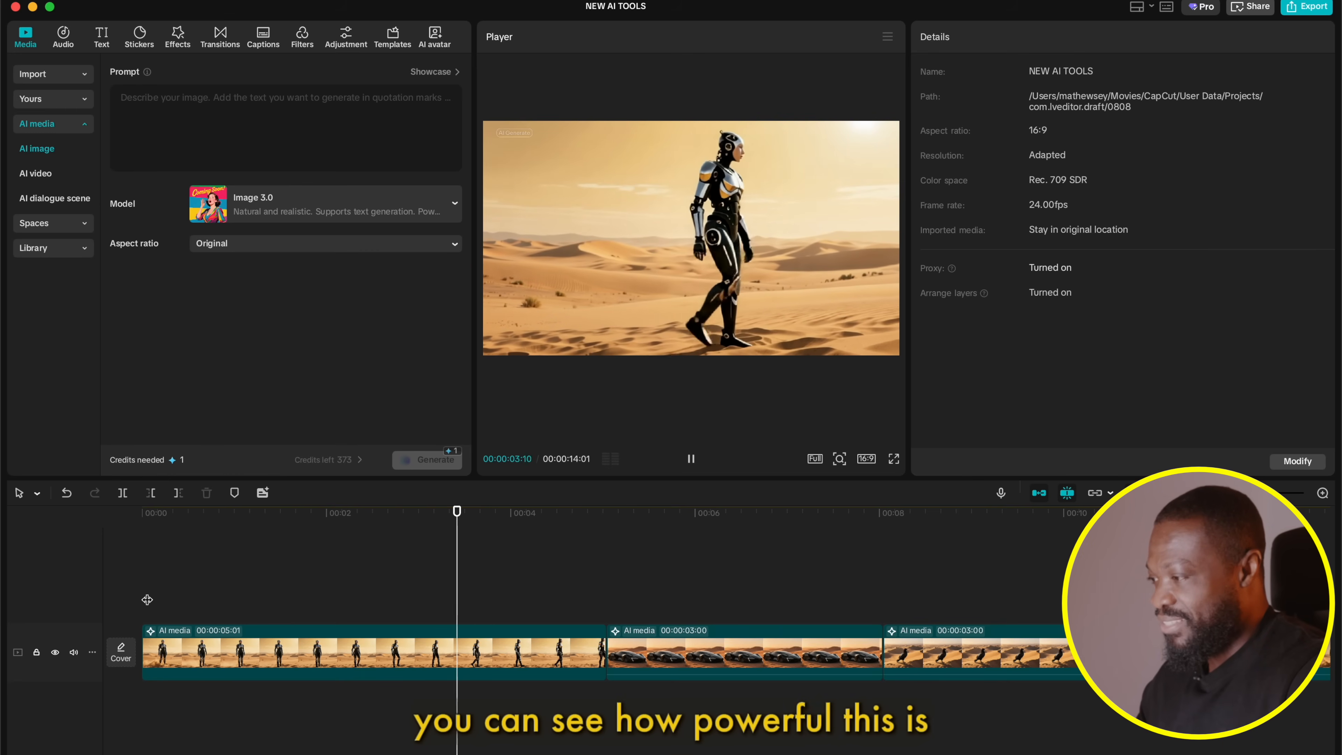
pyautogui.click(146, 599)
pyautogui.press('space')
# Step: Set the orange hue of the first robot clip to -28 in HSL and increase the orange saturation
pyautogui.click(231, 664)
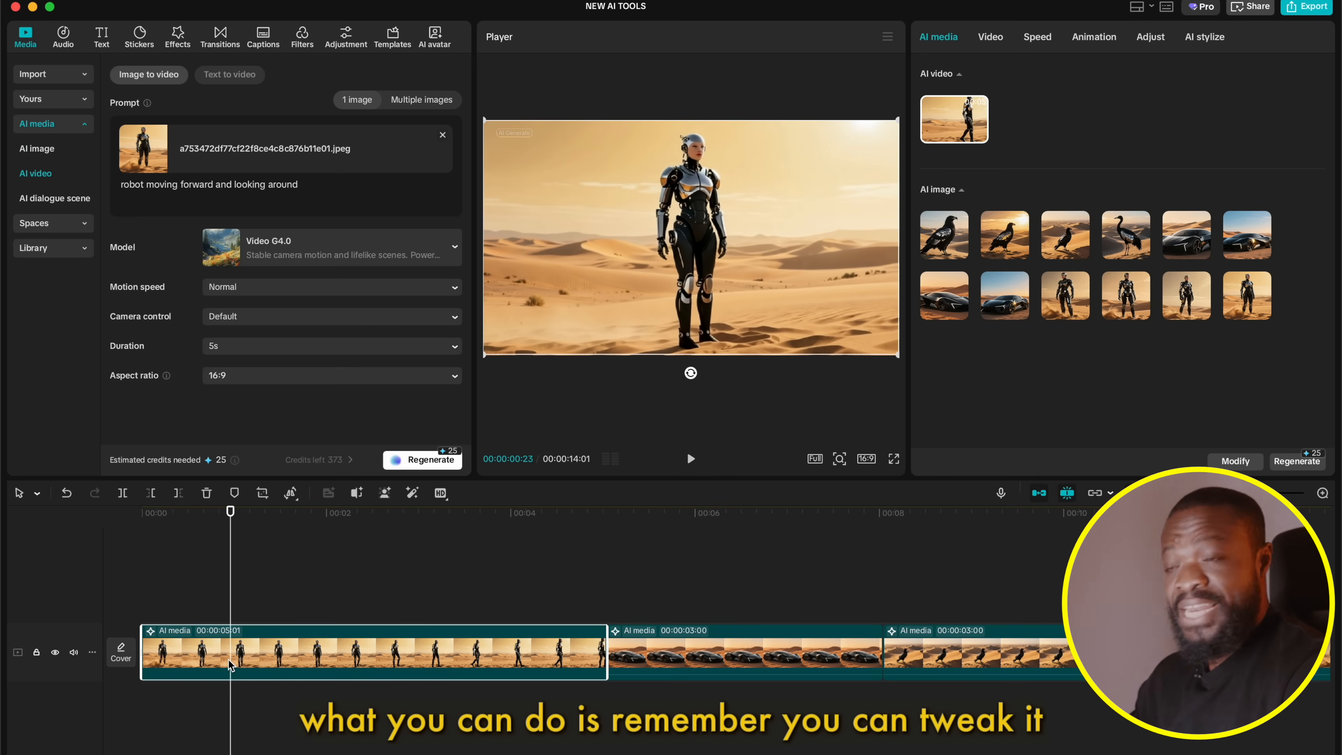
pyautogui.click(1151, 38)
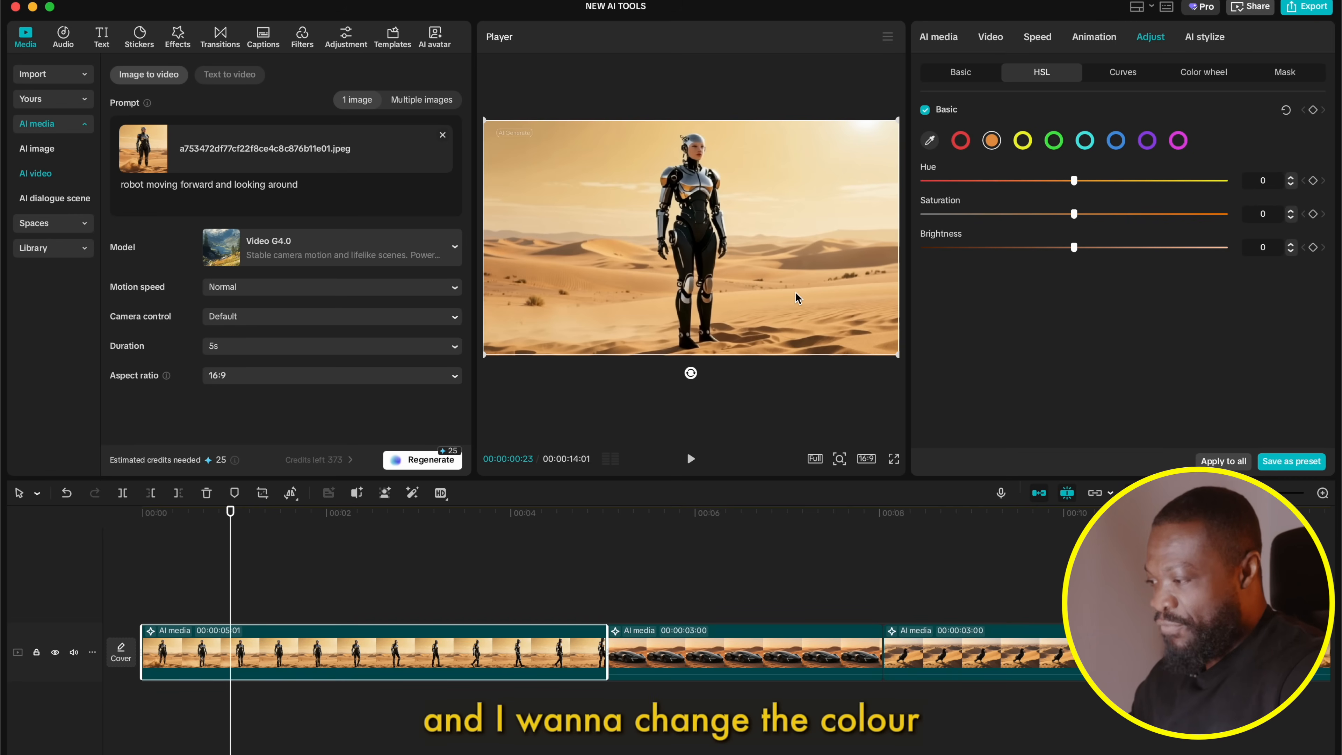
pyautogui.moveTo(1073, 181); pyautogui.dragTo(1029, 192)
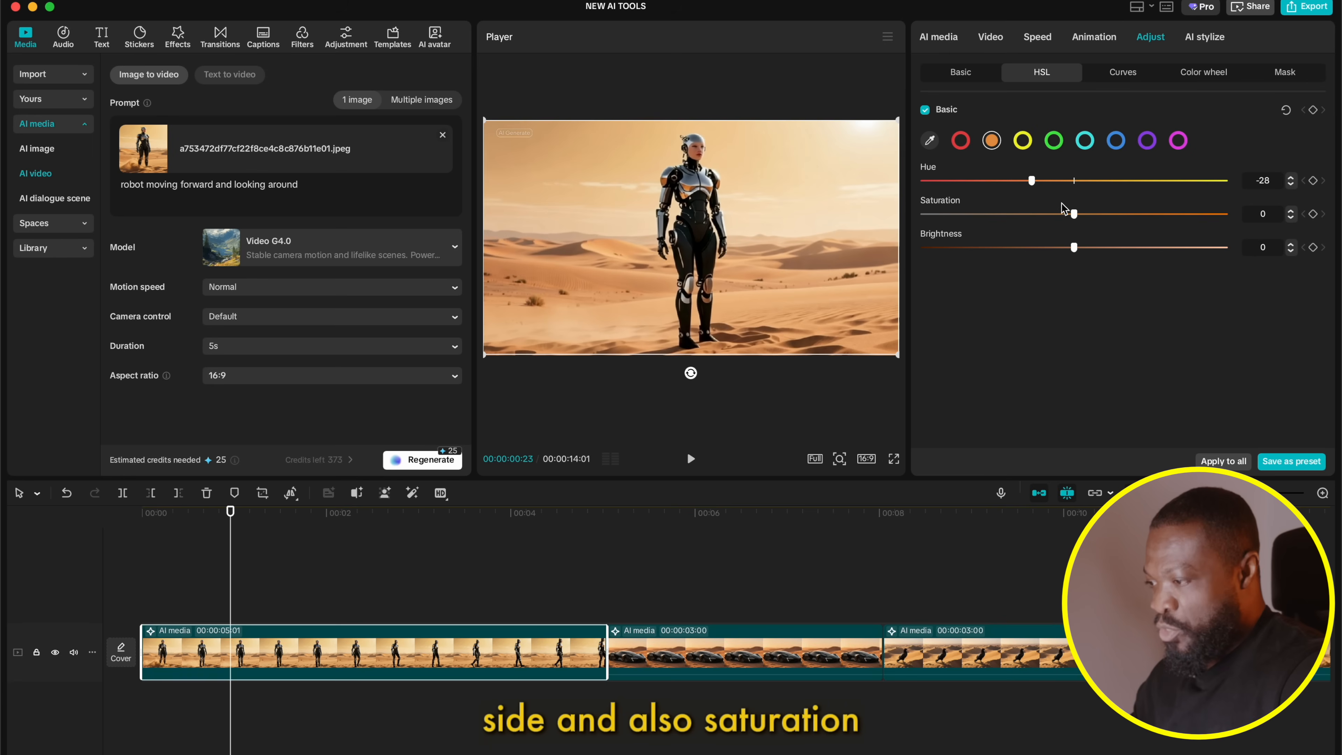
pyautogui.moveTo(1097, 217); pyautogui.dragTo(1113, 219)
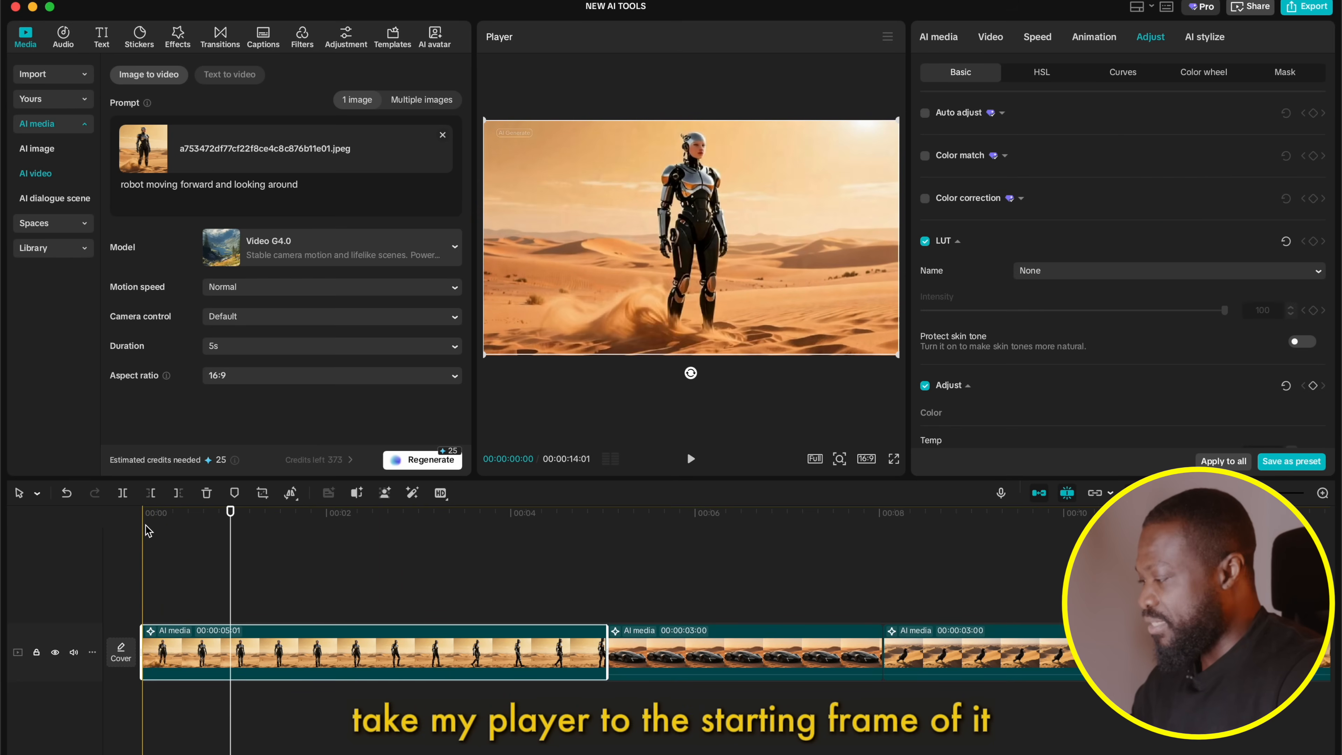
# Step: Animate a zoom on the first robot clip from a Transform keyframe at its start to an enlarged, repositioned frame near its end, and preview it
pyautogui.click(146, 528)
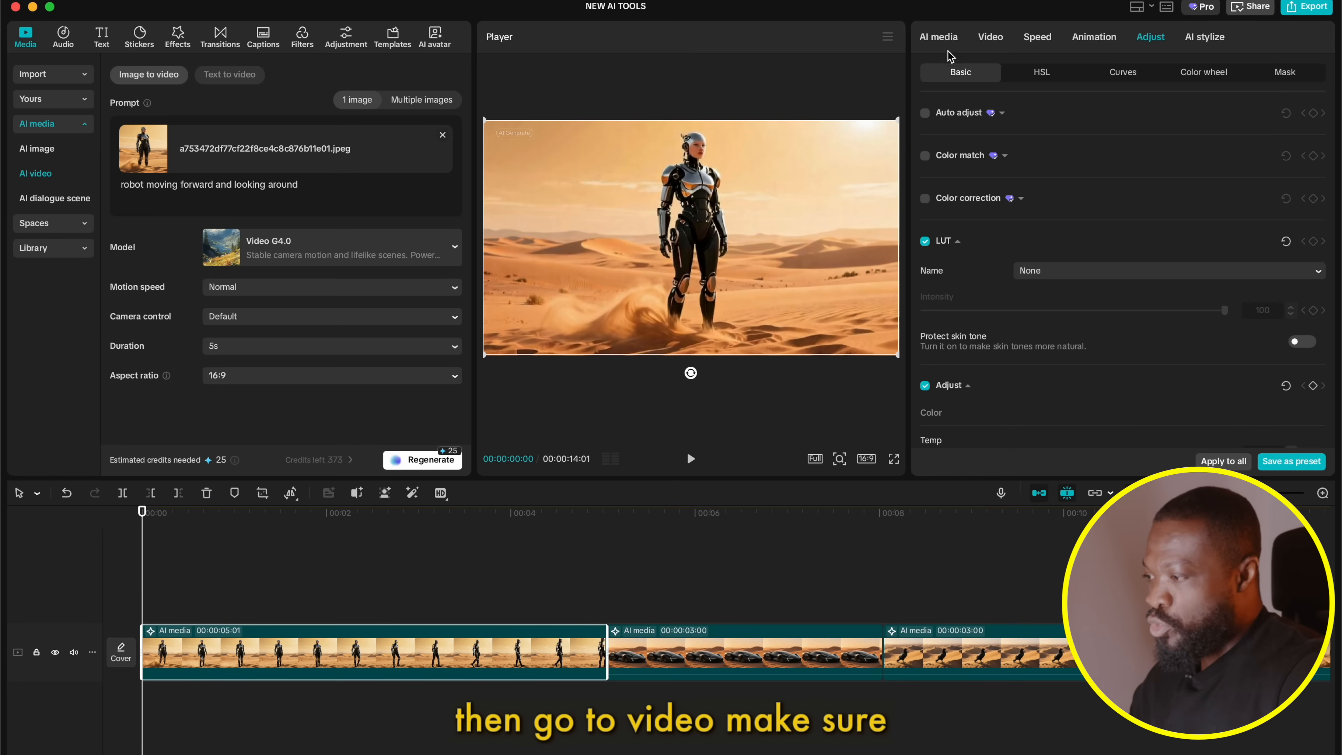
pyautogui.click(993, 37)
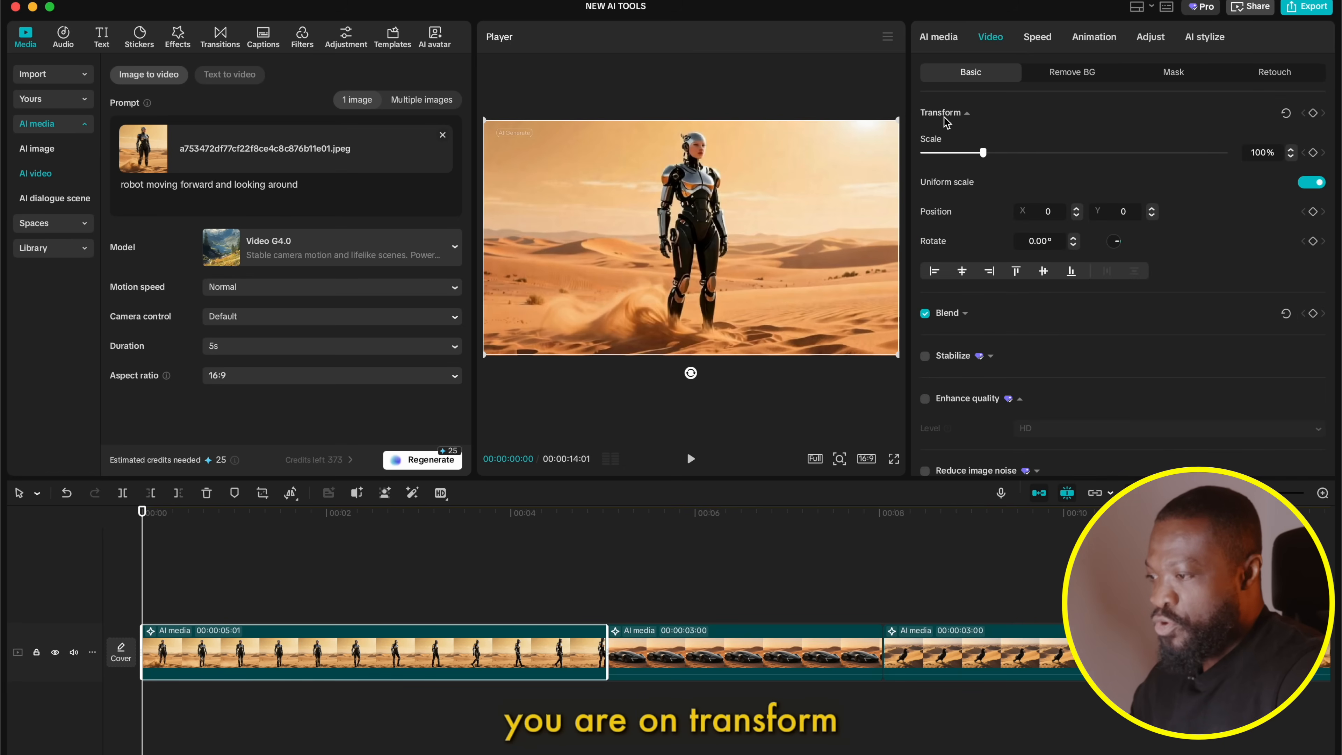
pyautogui.click(1313, 113)
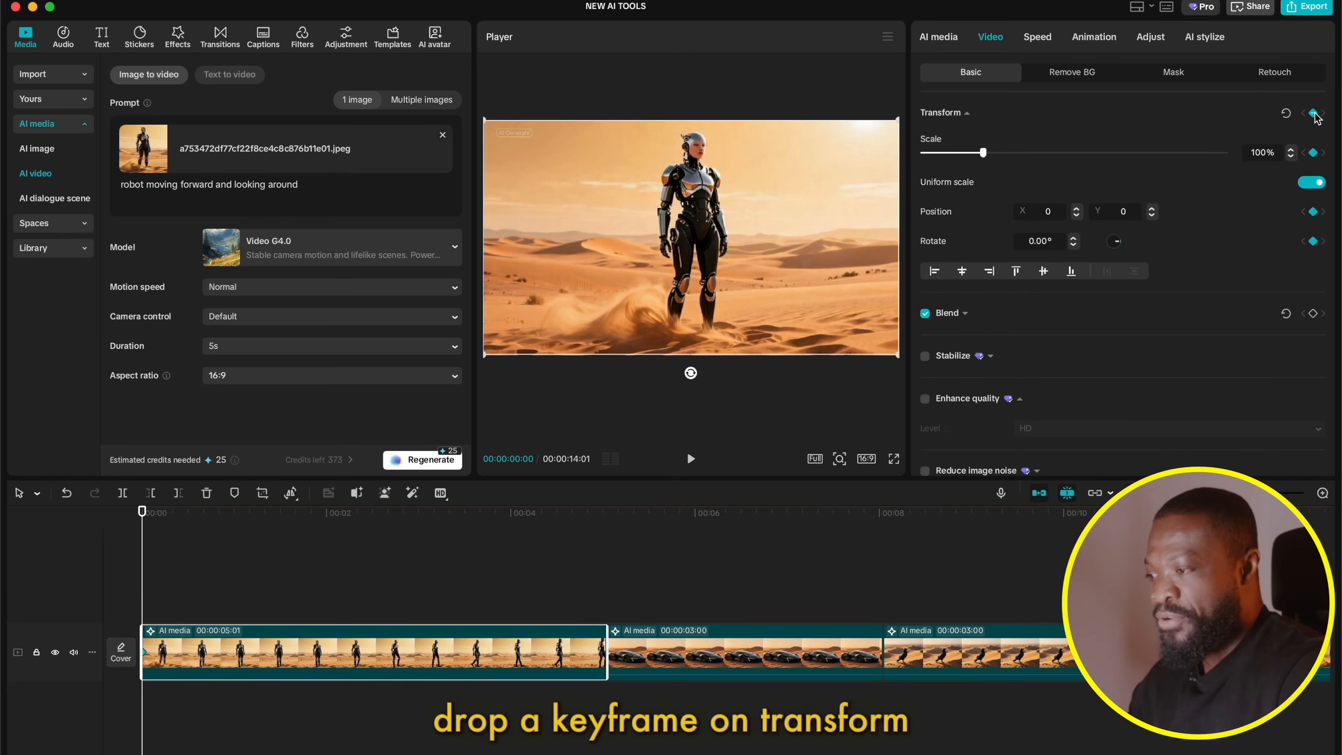
pyautogui.moveTo(524, 512); pyautogui.dragTo(589, 521)
pyautogui.moveTo(982, 152); pyautogui.dragTo(1002, 152)
pyautogui.moveTo(831, 183); pyautogui.dragTo(780, 213)
pyautogui.click(140, 583)
pyautogui.press('space')
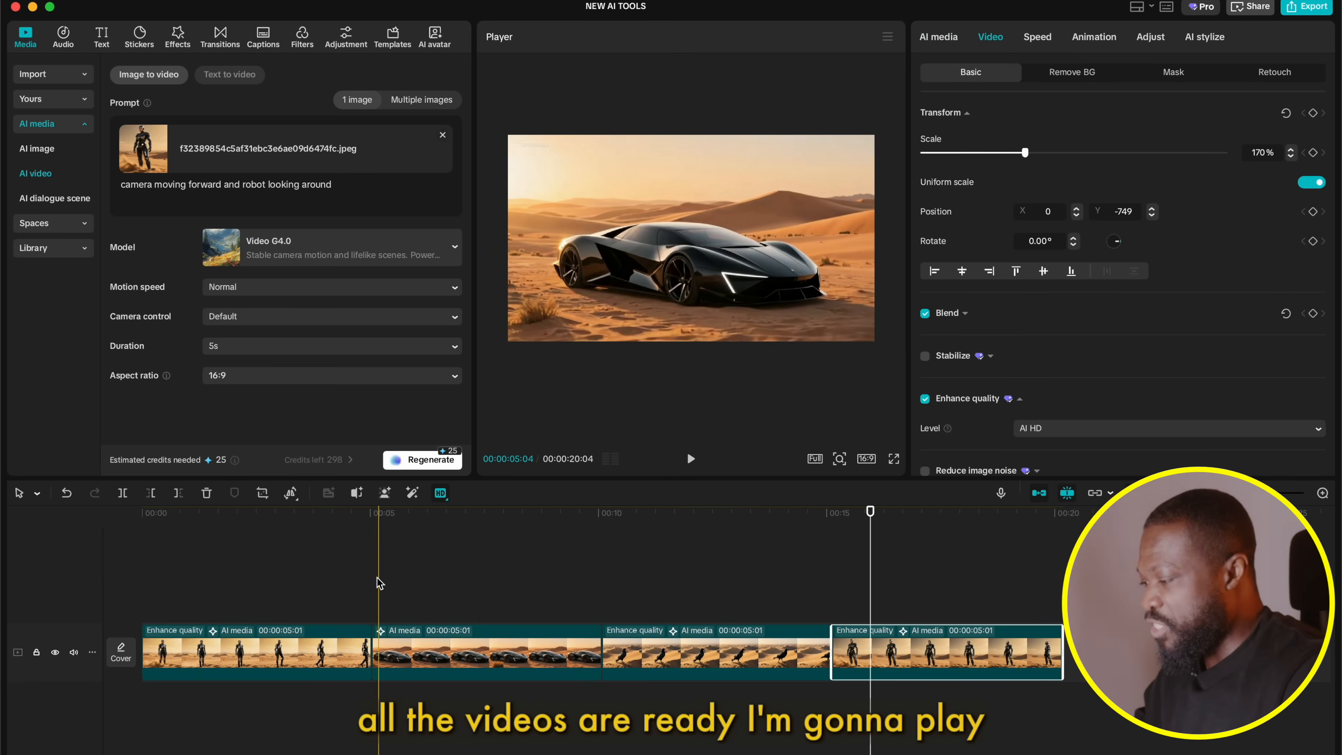
# Step: Play the whole sequence from the start to review the robot, car and bird videos, pausing within the bird clip
pyautogui.click(143, 555)
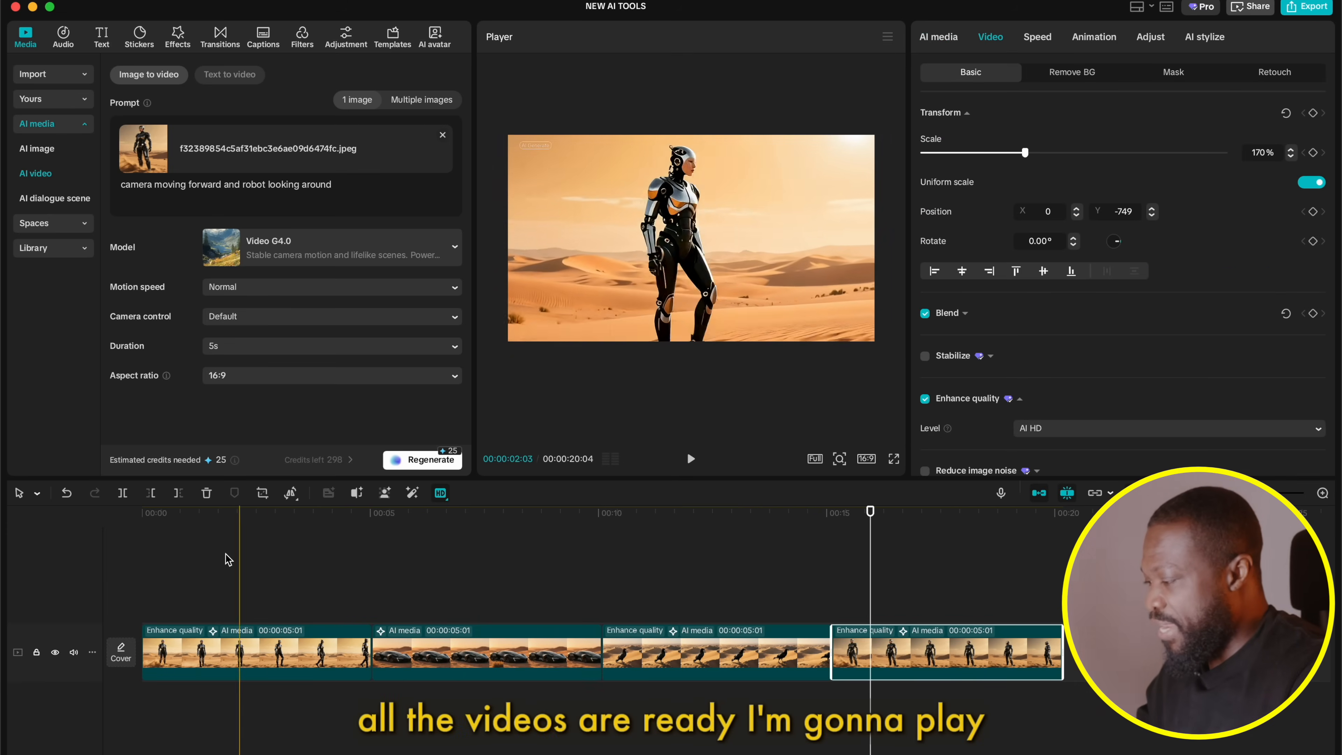
pyautogui.click(129, 575)
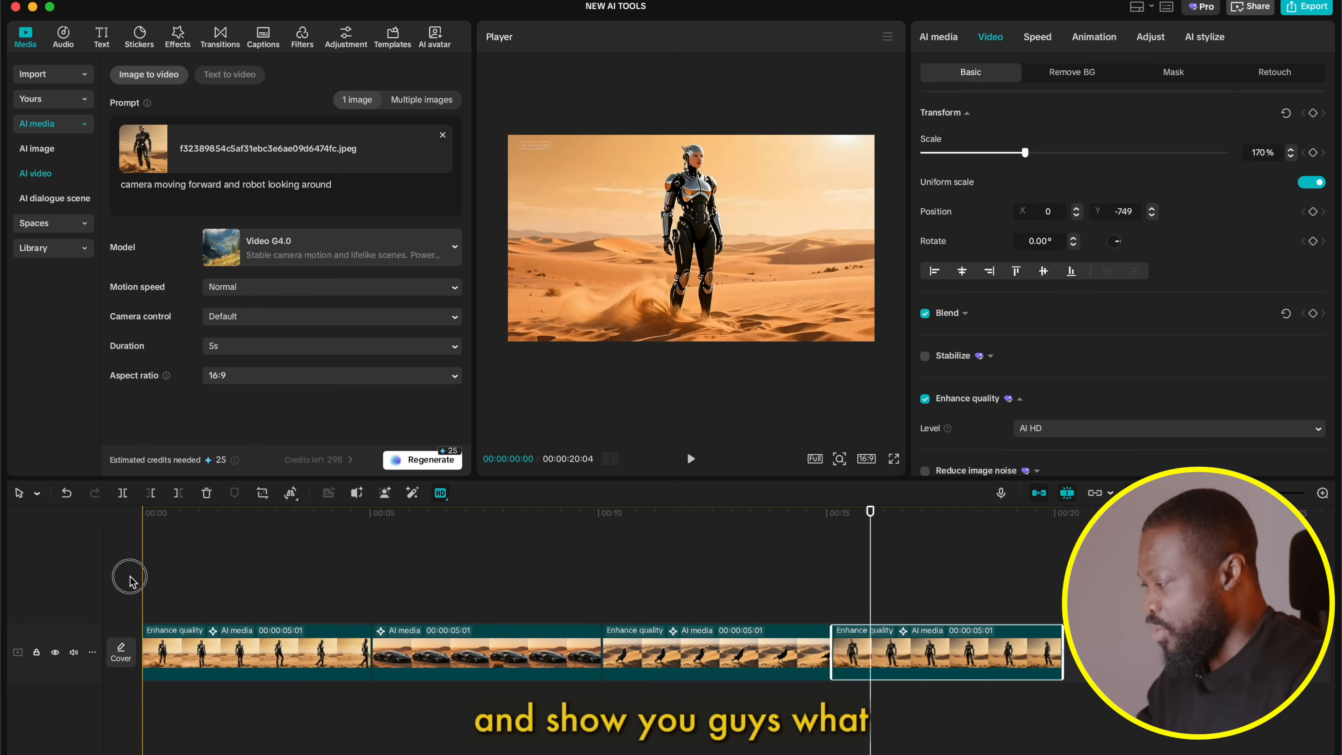
pyautogui.press('space')
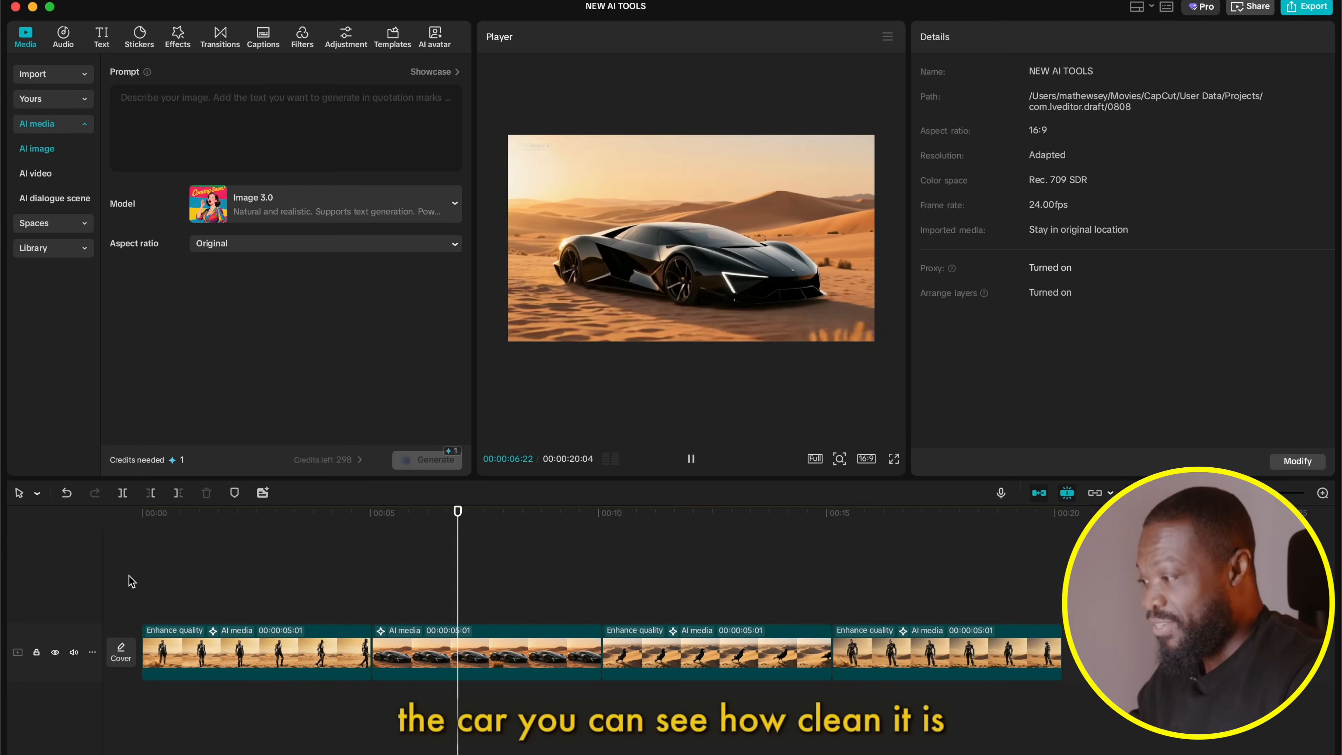
pyautogui.click(621, 287)
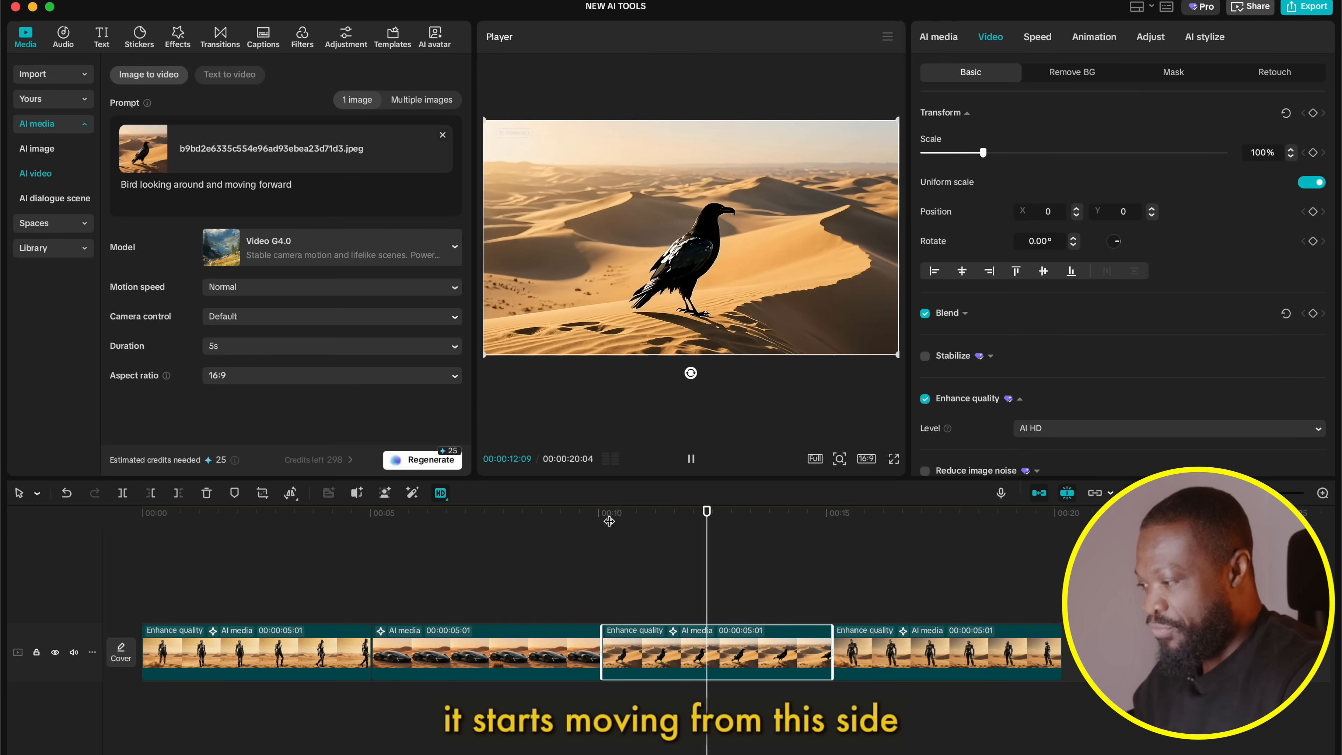
pyautogui.press('space')
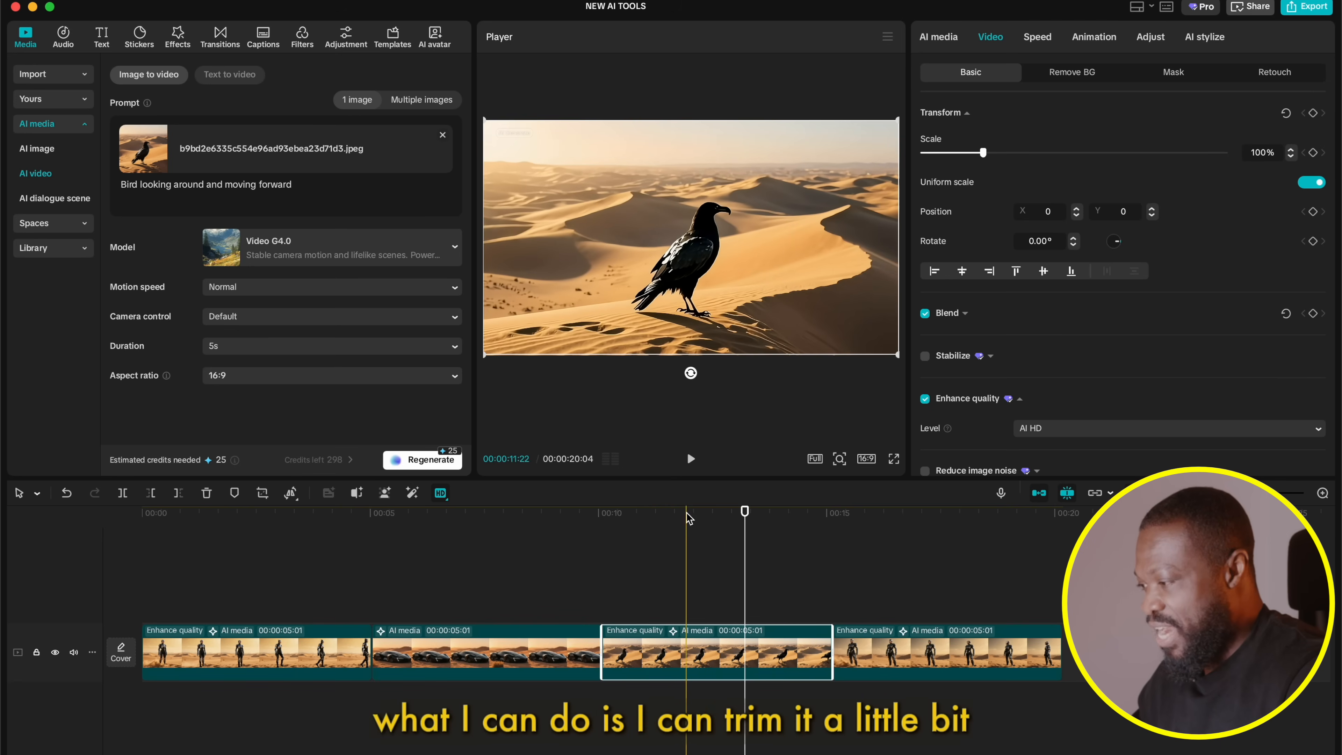
# Step: Trim about 2 seconds off the start of the bird clip and play the shortened section
pyautogui.moveTo(604, 656); pyautogui.dragTo(705, 657)
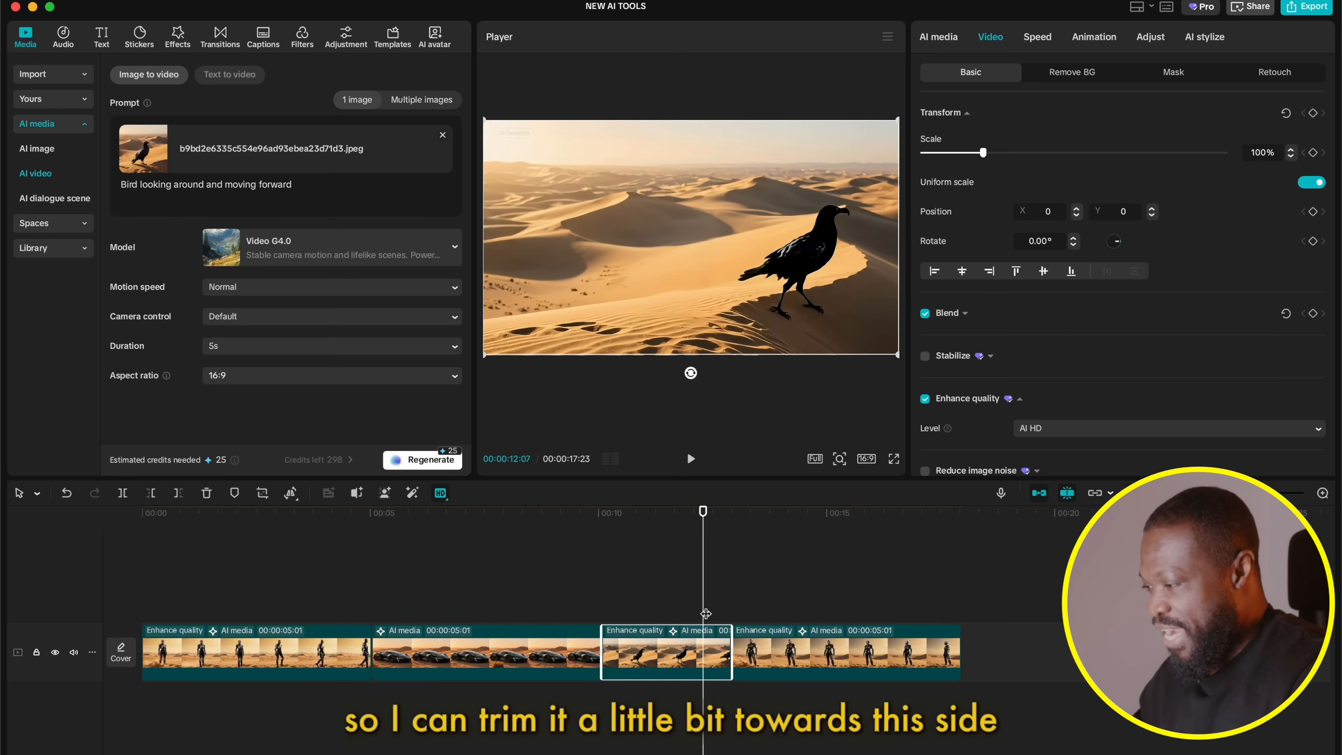
pyautogui.press('space')
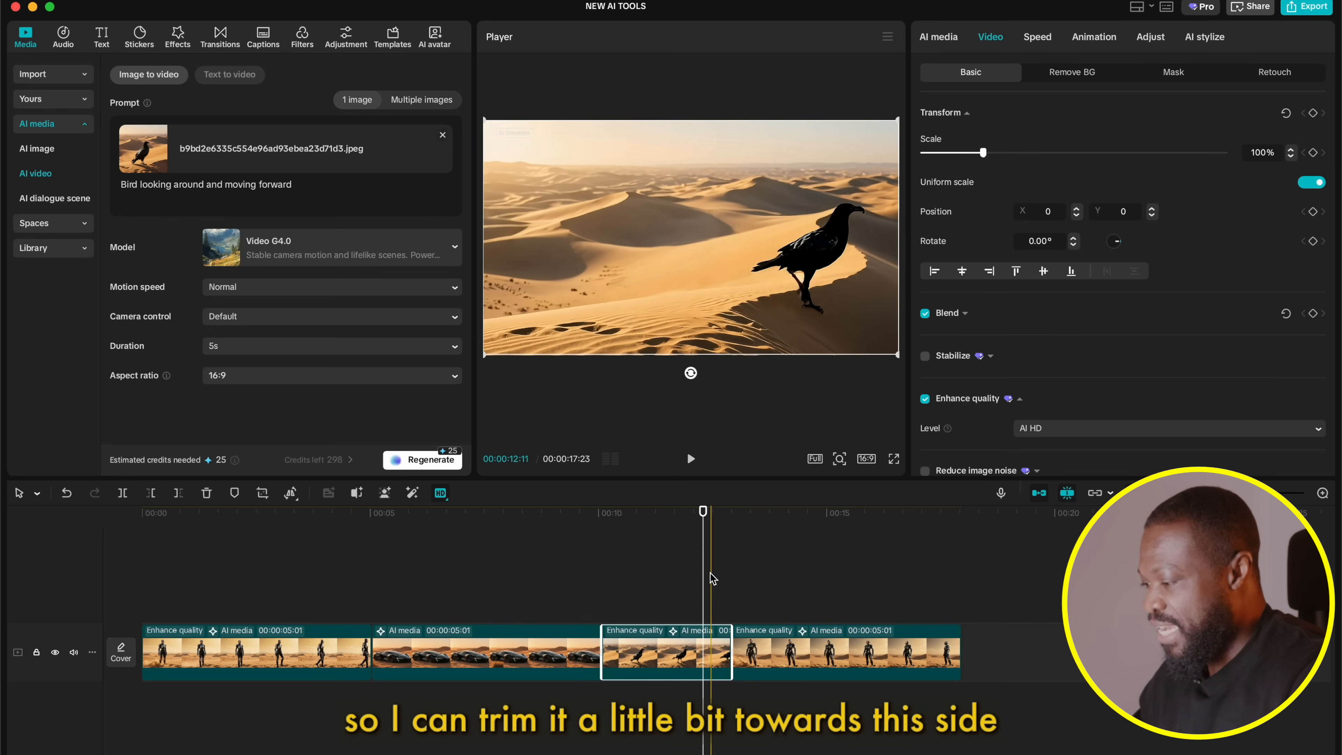
pyautogui.press('space')
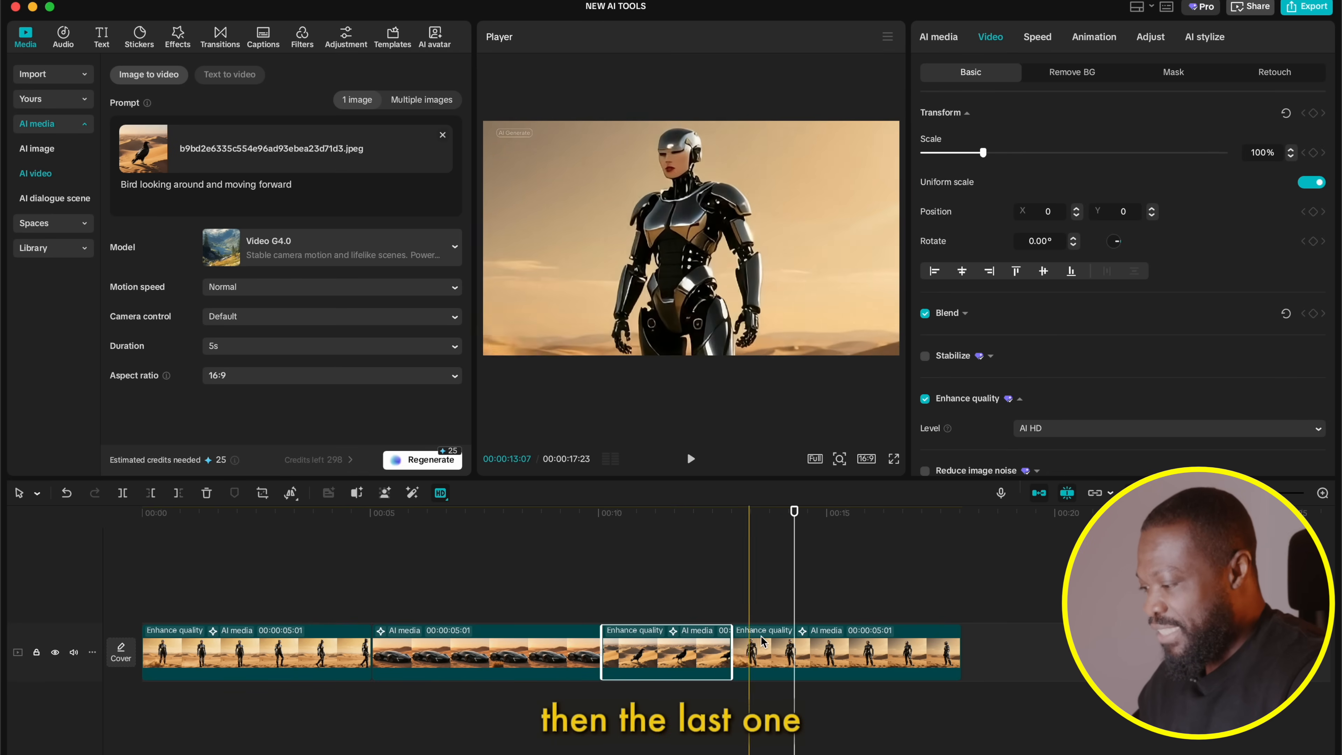
# Step: Select the last robot clip to examine its generation prompt, and play the clip in the sequence
pyautogui.click(761, 653)
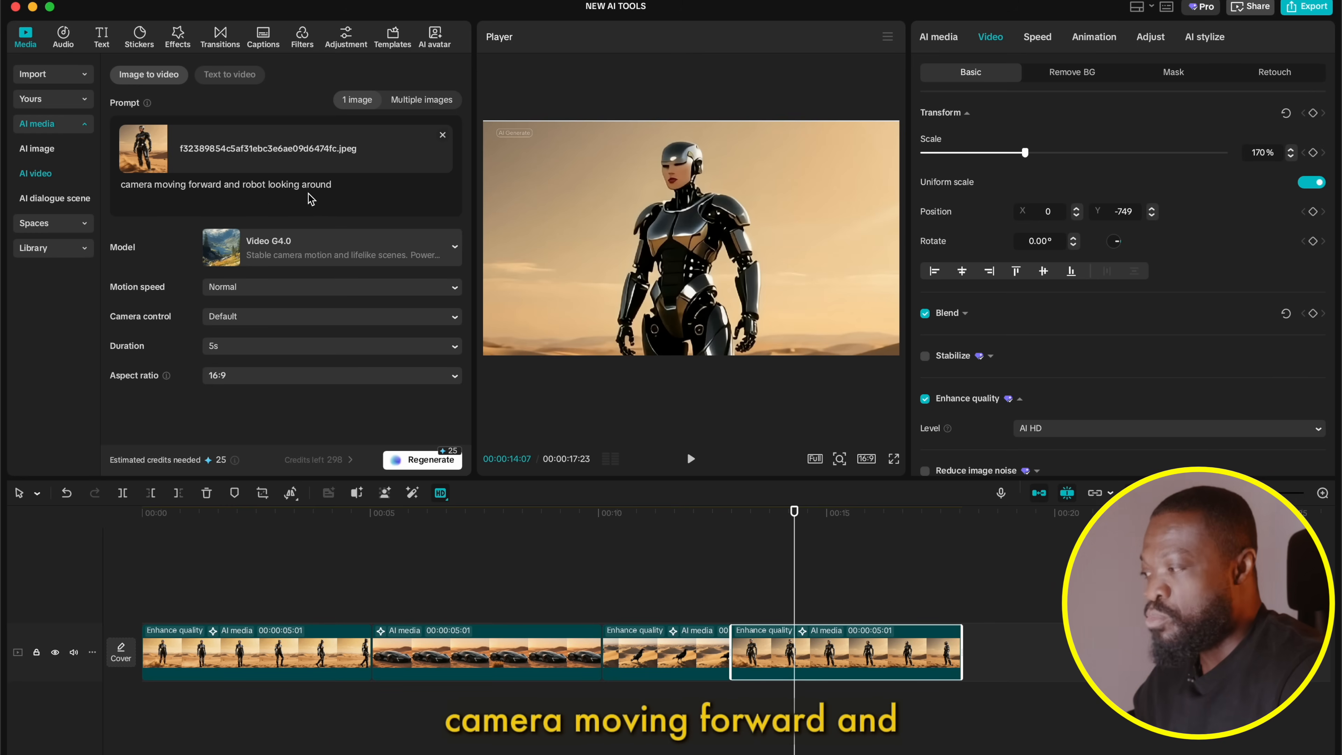
pyautogui.click(739, 545)
pyautogui.press('space')
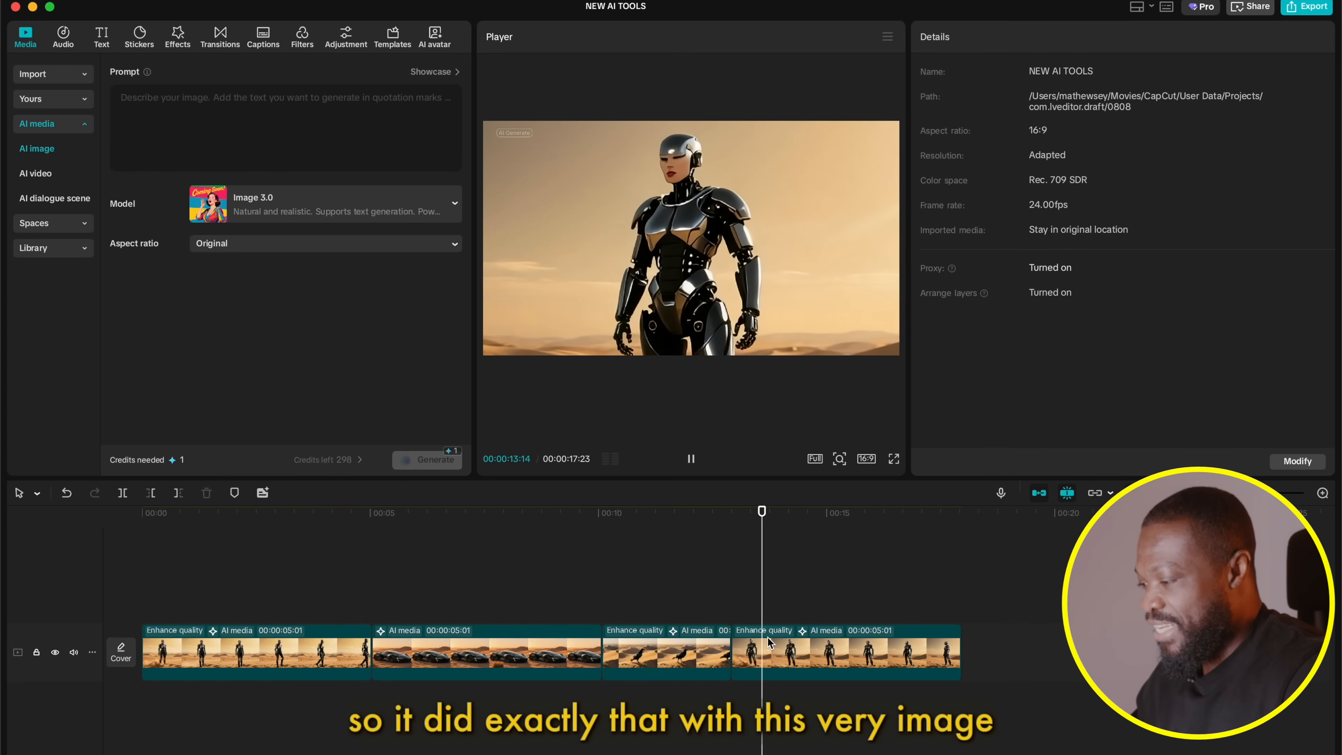
pyautogui.click(772, 647)
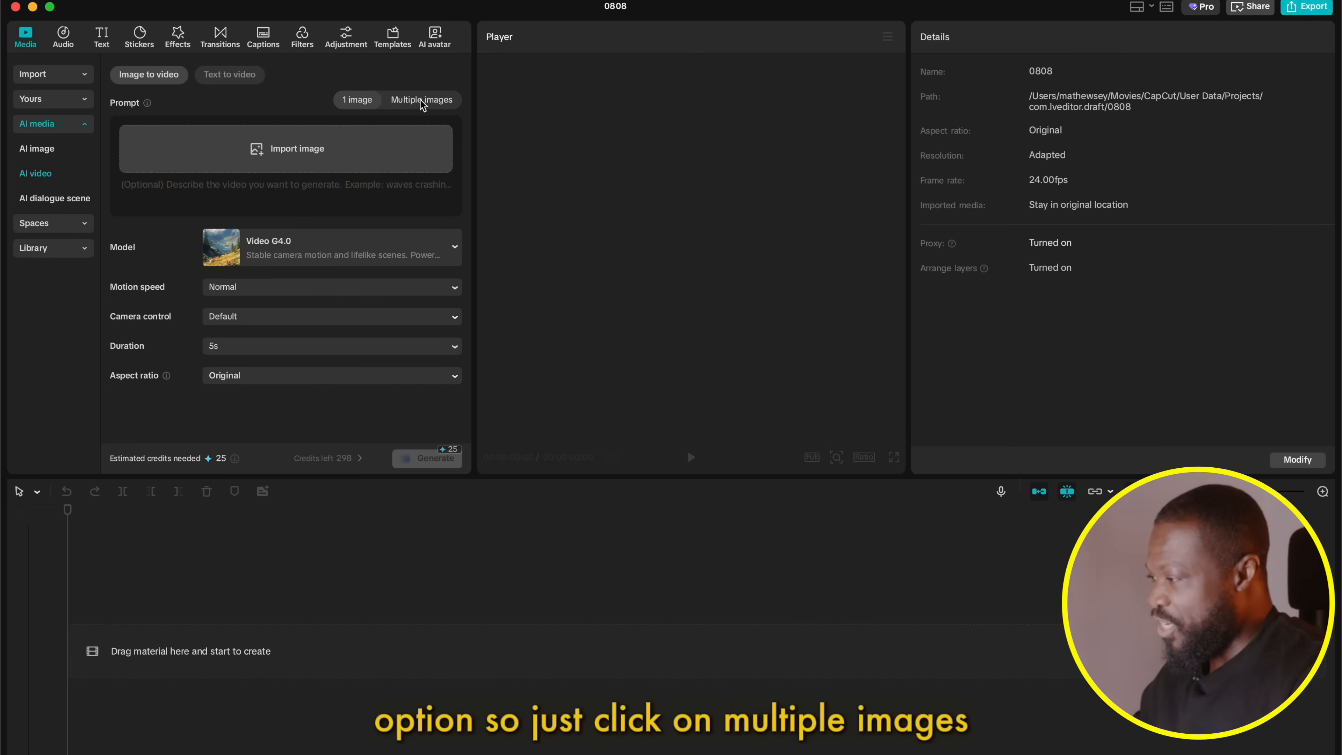
# Step: Set the image-to-video generator to multiple images and import the standing robot picture ending in "mystery 2.jpeg" as the first frame
pyautogui.click(421, 100)
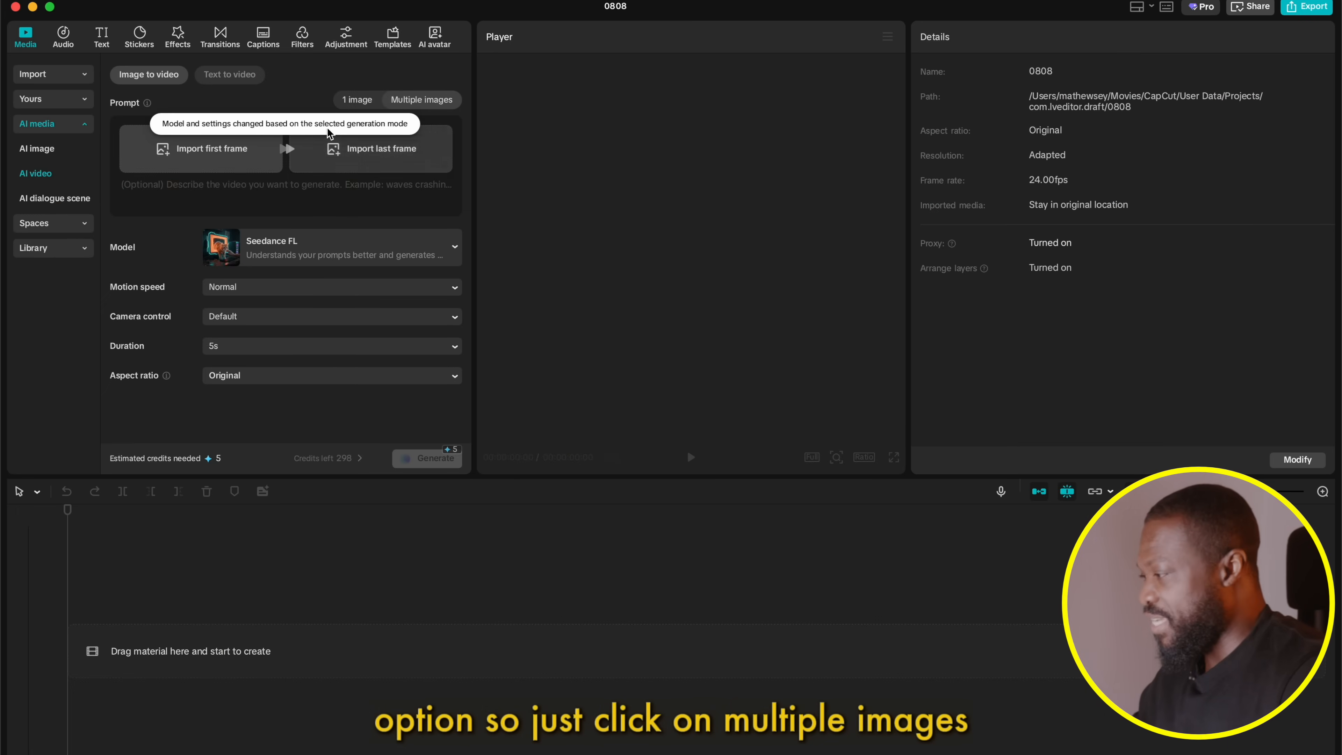
pyautogui.click(220, 159)
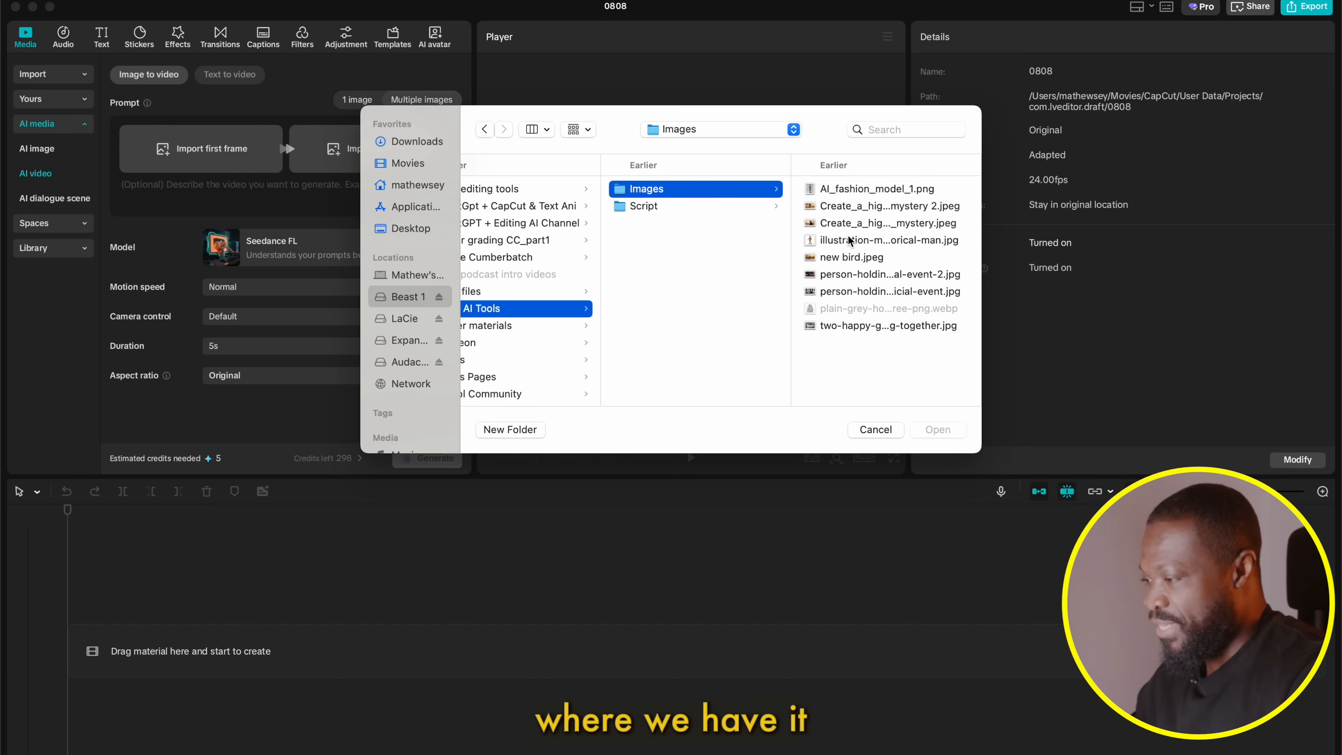
pyautogui.click(852, 207)
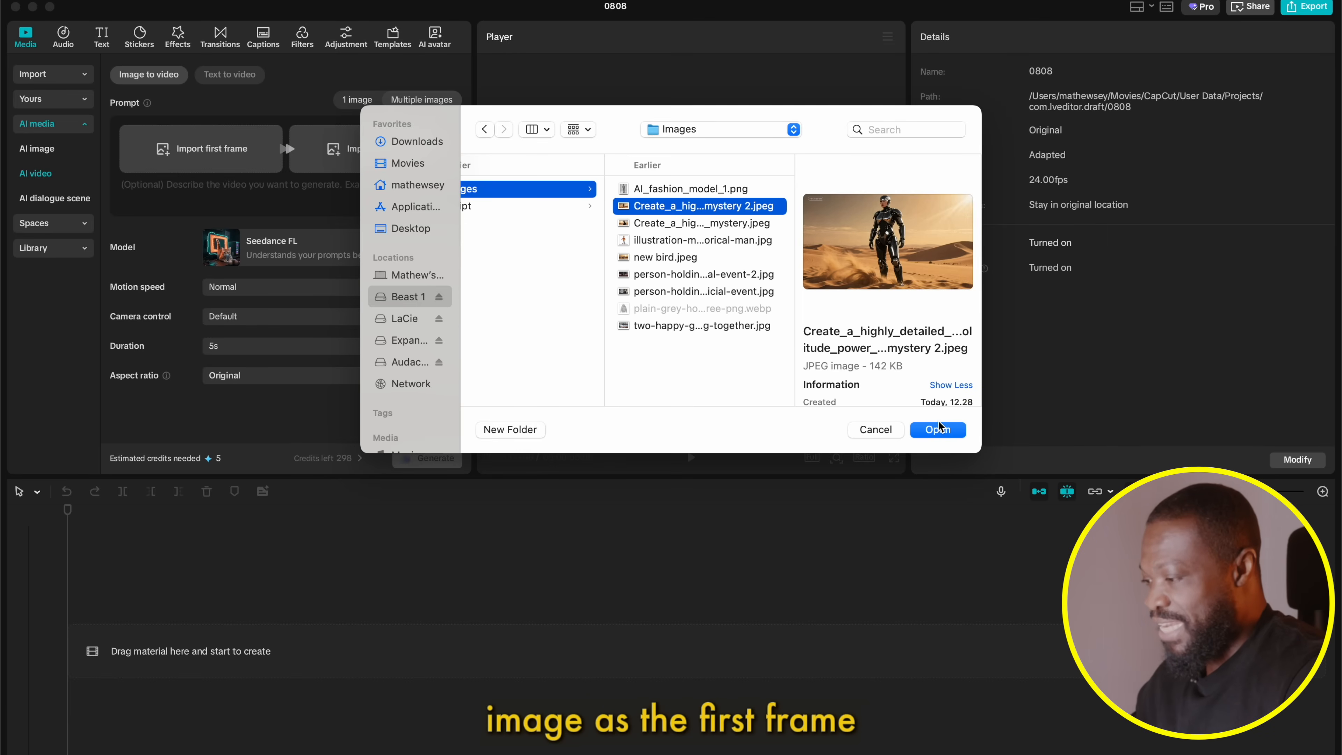
pyautogui.click(939, 430)
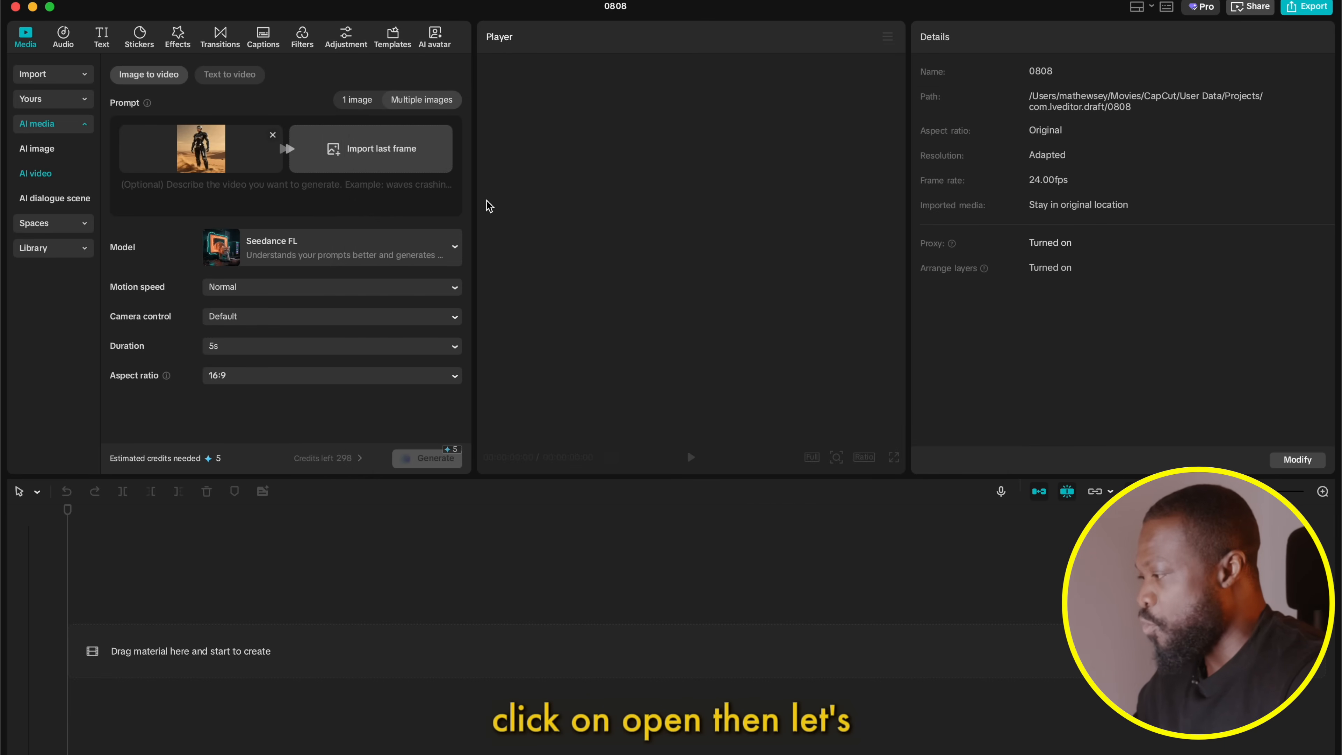
# Step: Import new bird.jpeg from the Images folder of New AI Tools on the Beast 1 drive as the last frame
pyautogui.click(383, 153)
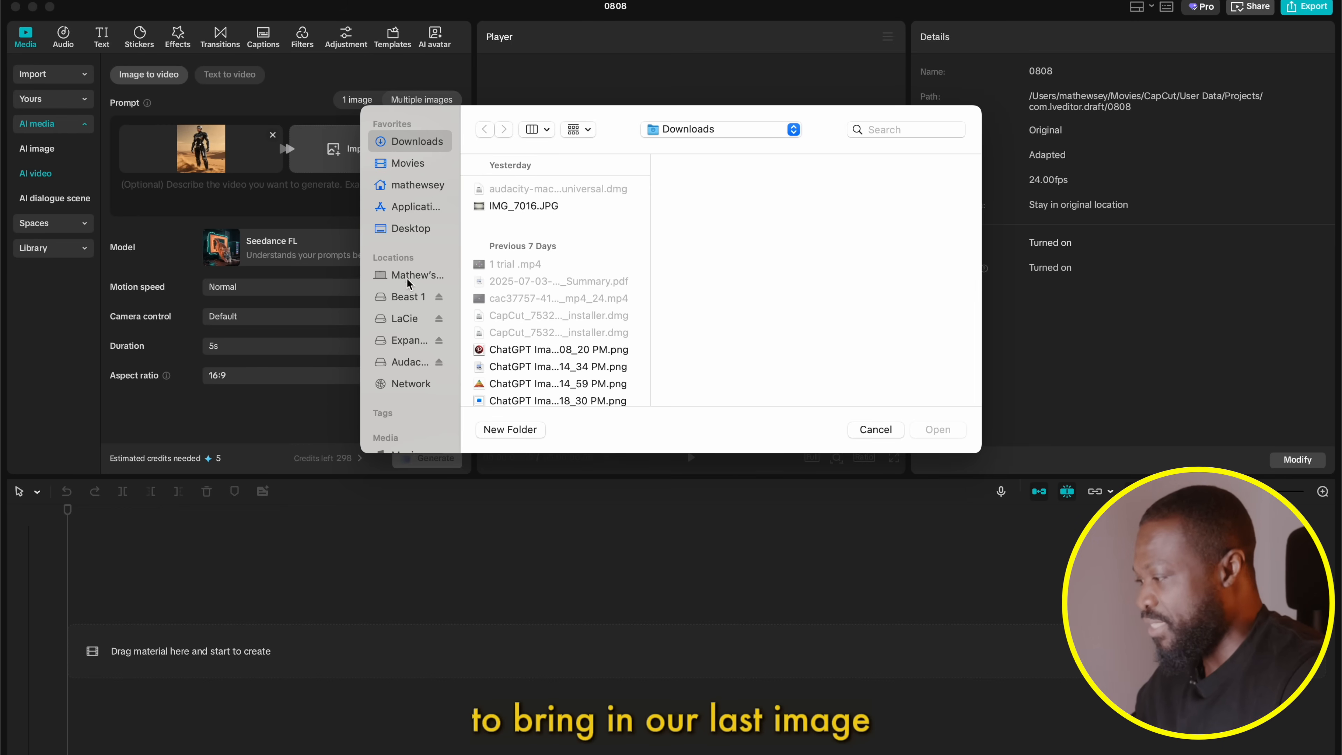
pyautogui.click(408, 296)
pyautogui.click(559, 311)
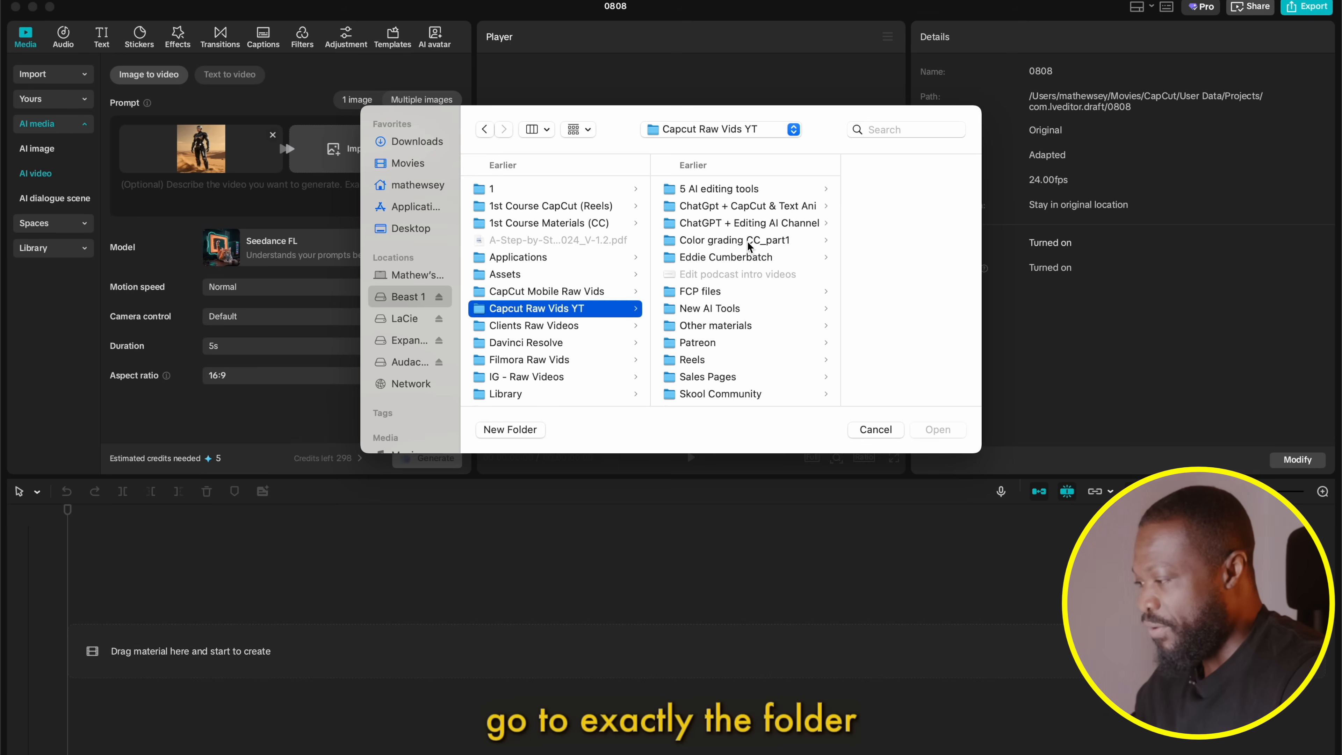
pyautogui.click(734, 308)
pyautogui.click(682, 189)
pyautogui.click(861, 259)
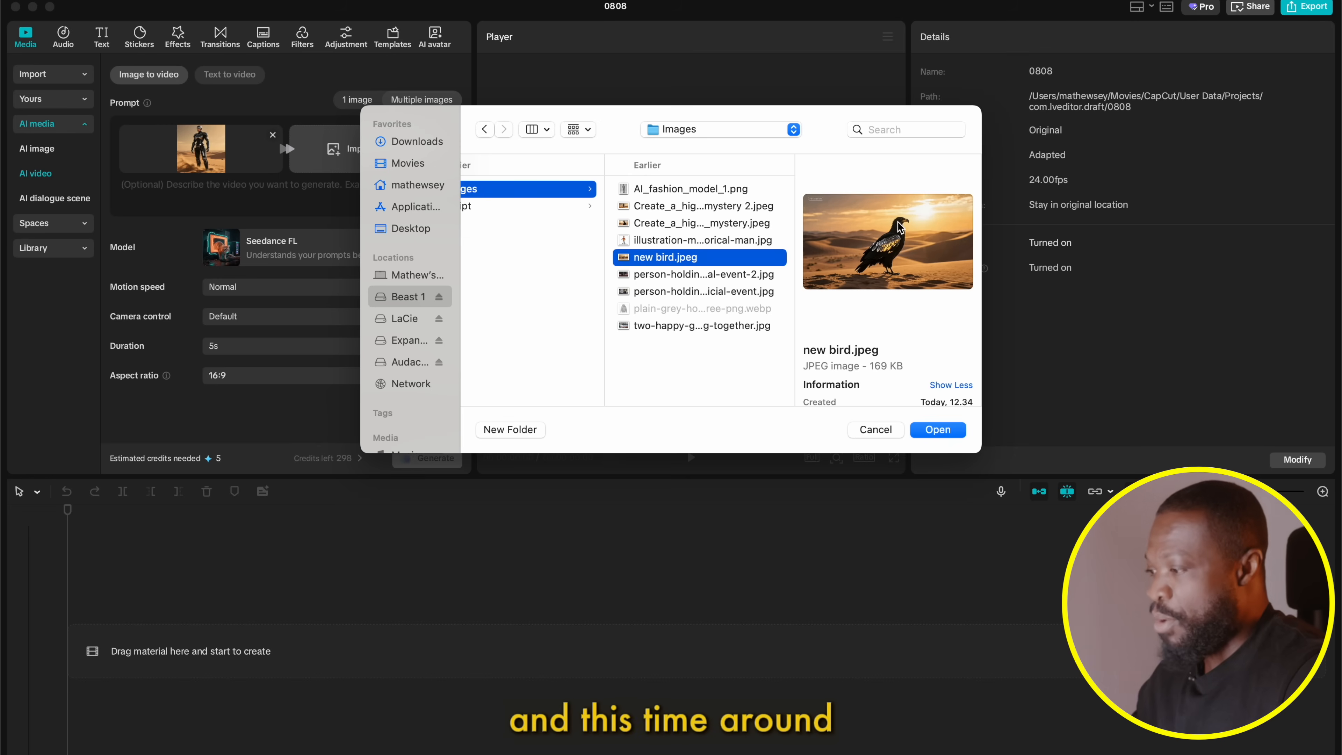
pyautogui.click(938, 430)
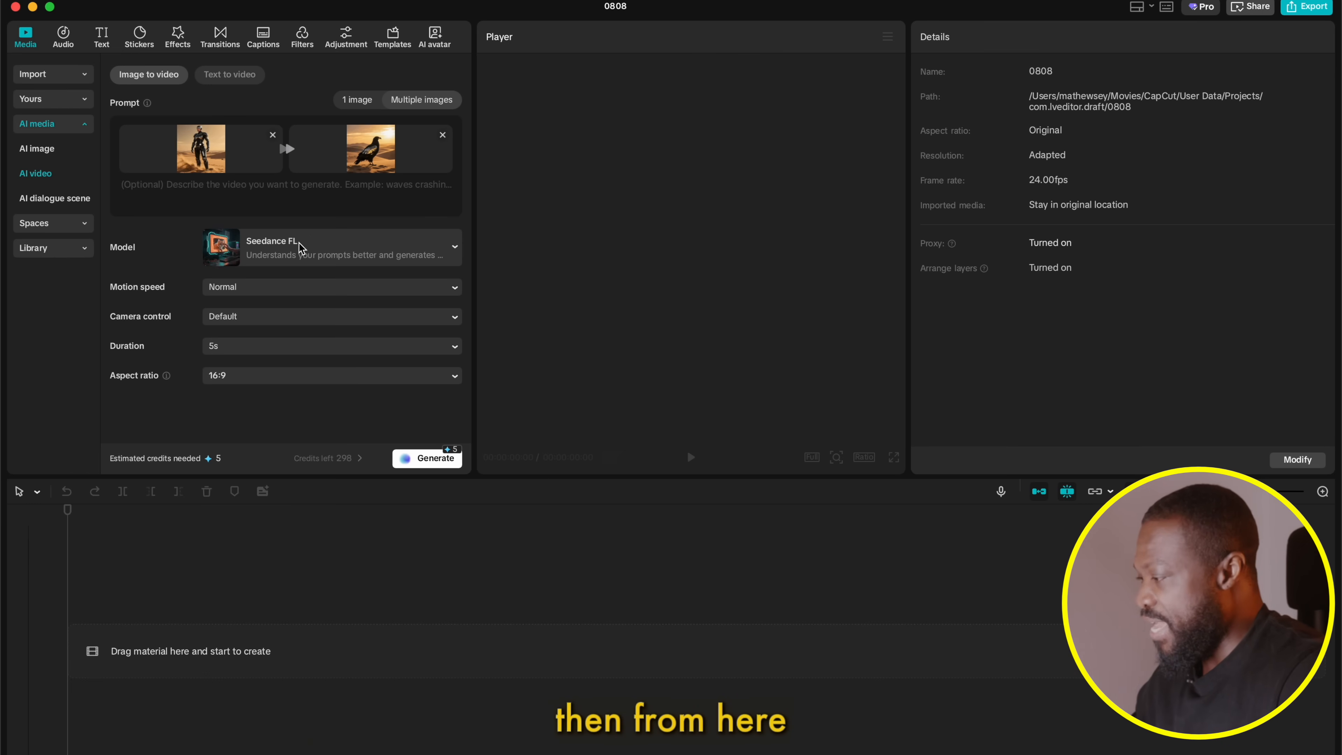
# Step: Configure the robot-to-bird video with the Seedance FL model, Normal motion speed, Default camera control, 5s duration and 16:9 aspect ratio
pyautogui.click(312, 248)
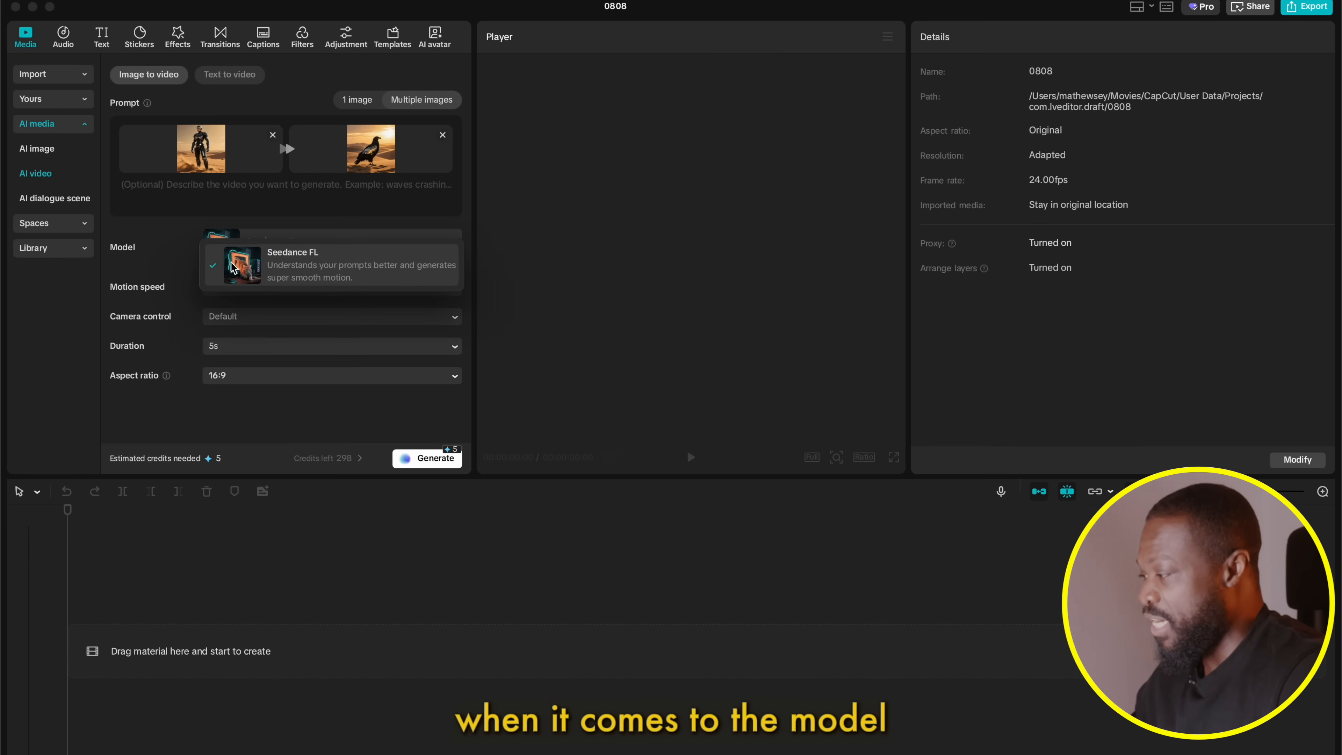
pyautogui.click(297, 264)
pyautogui.click(242, 287)
pyautogui.click(241, 286)
pyautogui.click(219, 318)
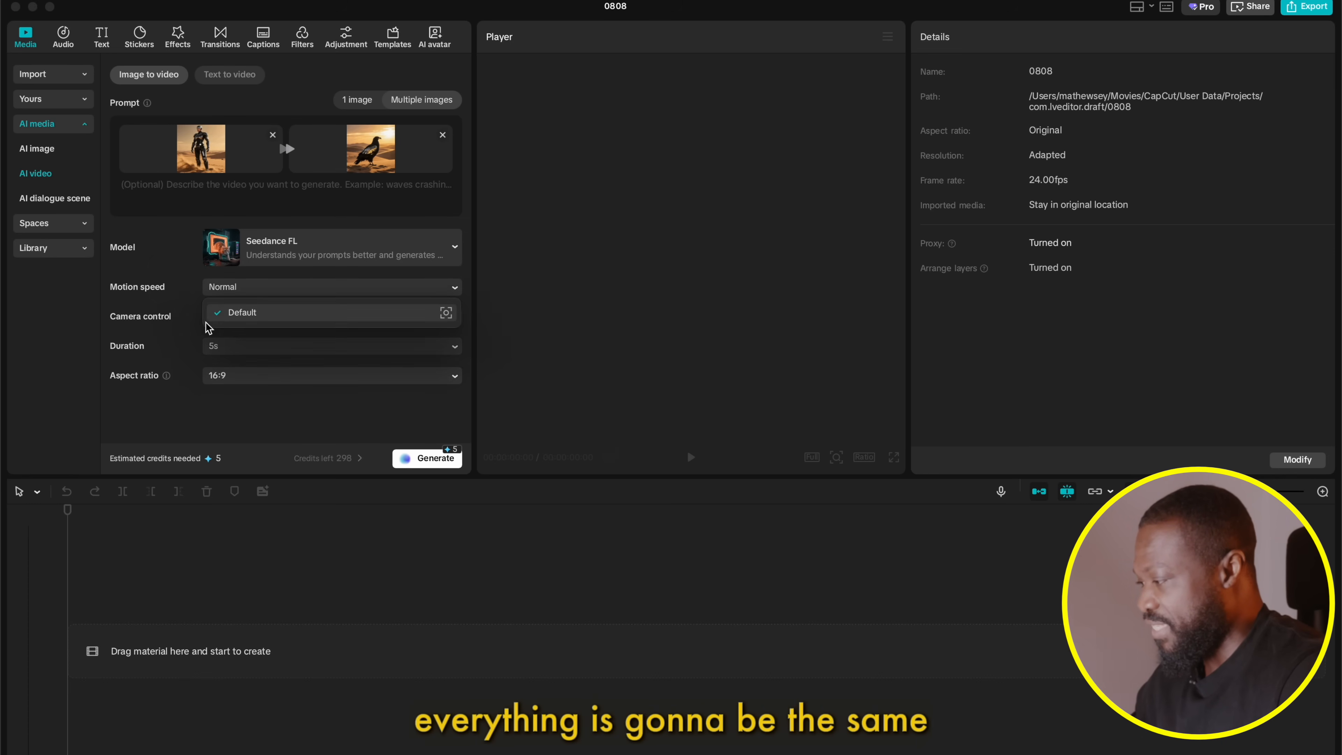
pyautogui.click(226, 314)
pyautogui.click(221, 349)
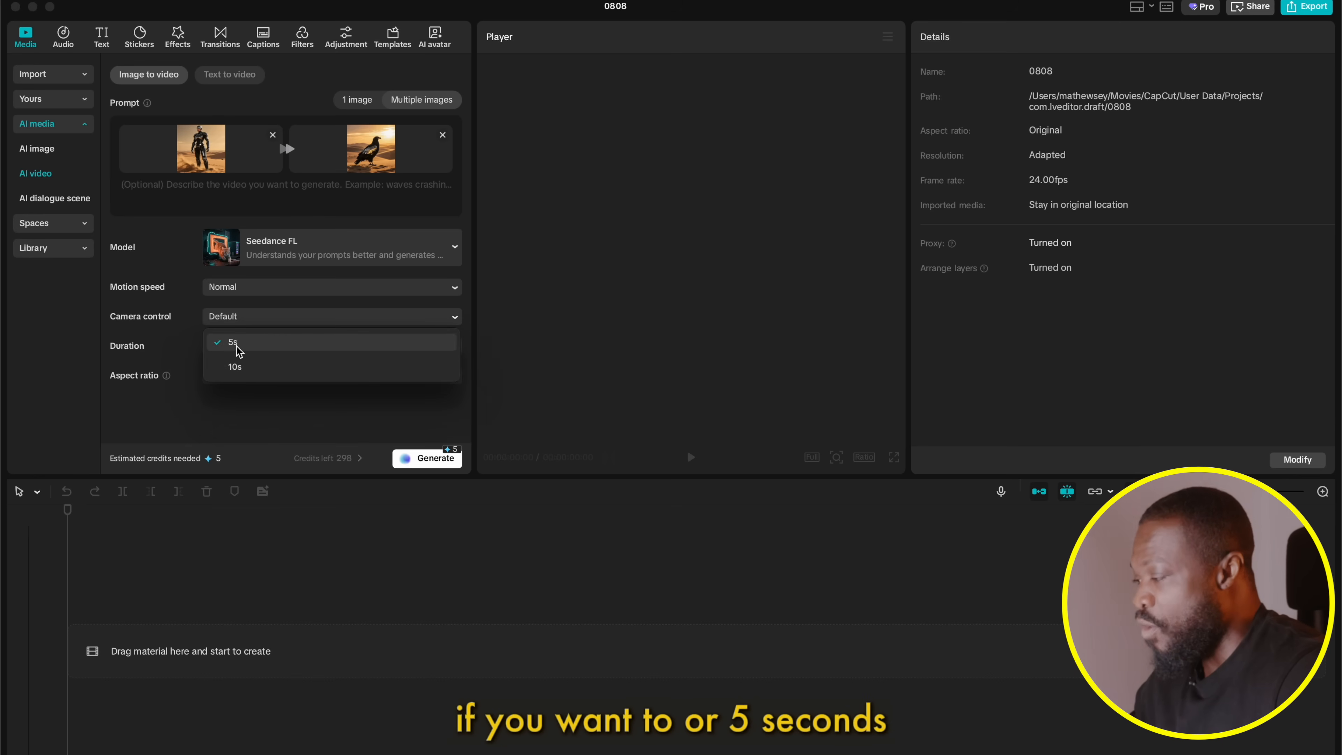
pyautogui.click(235, 349)
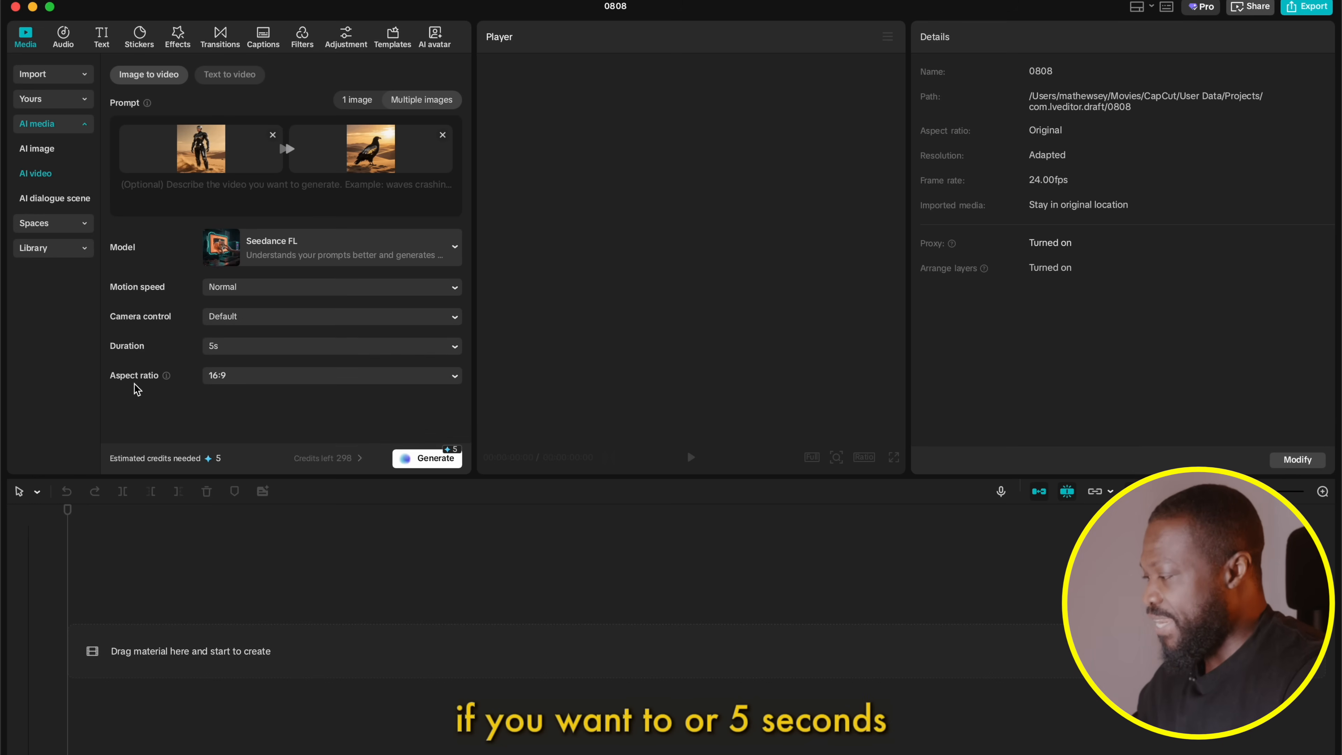
pyautogui.click(245, 381)
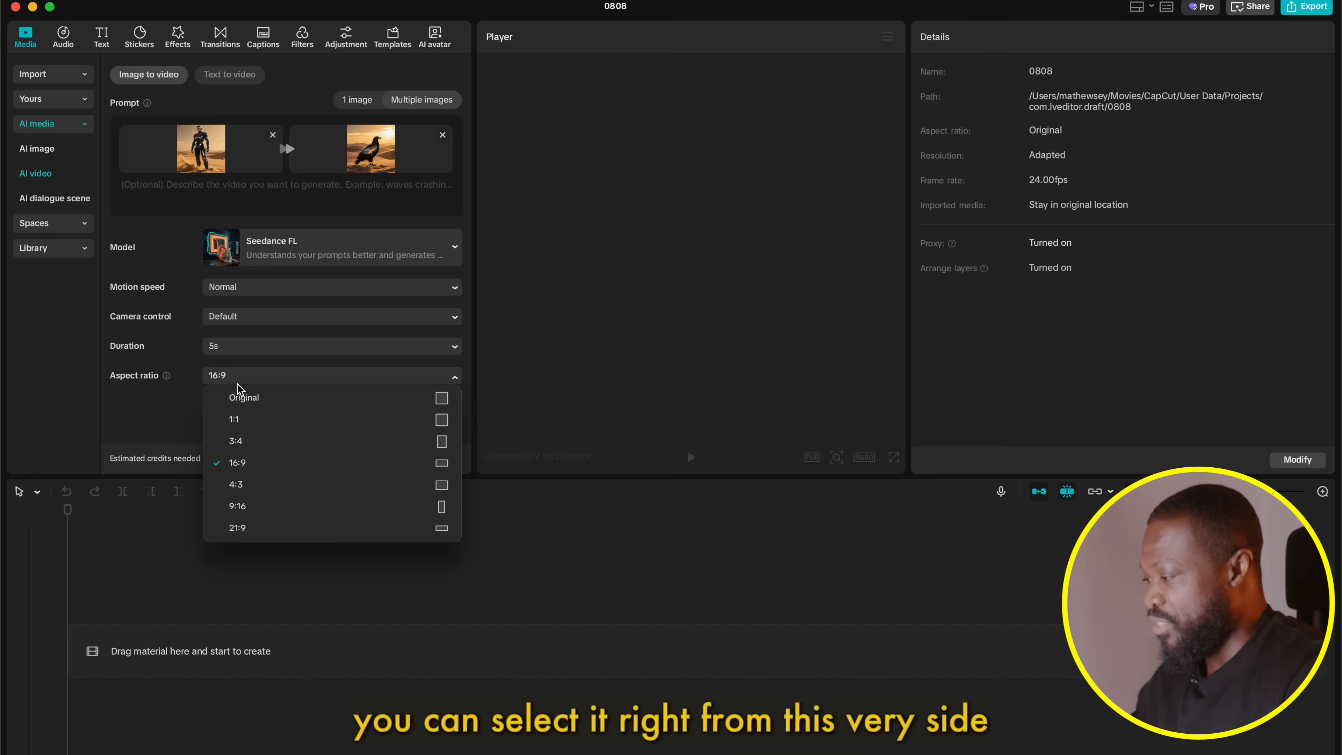
pyautogui.click(259, 468)
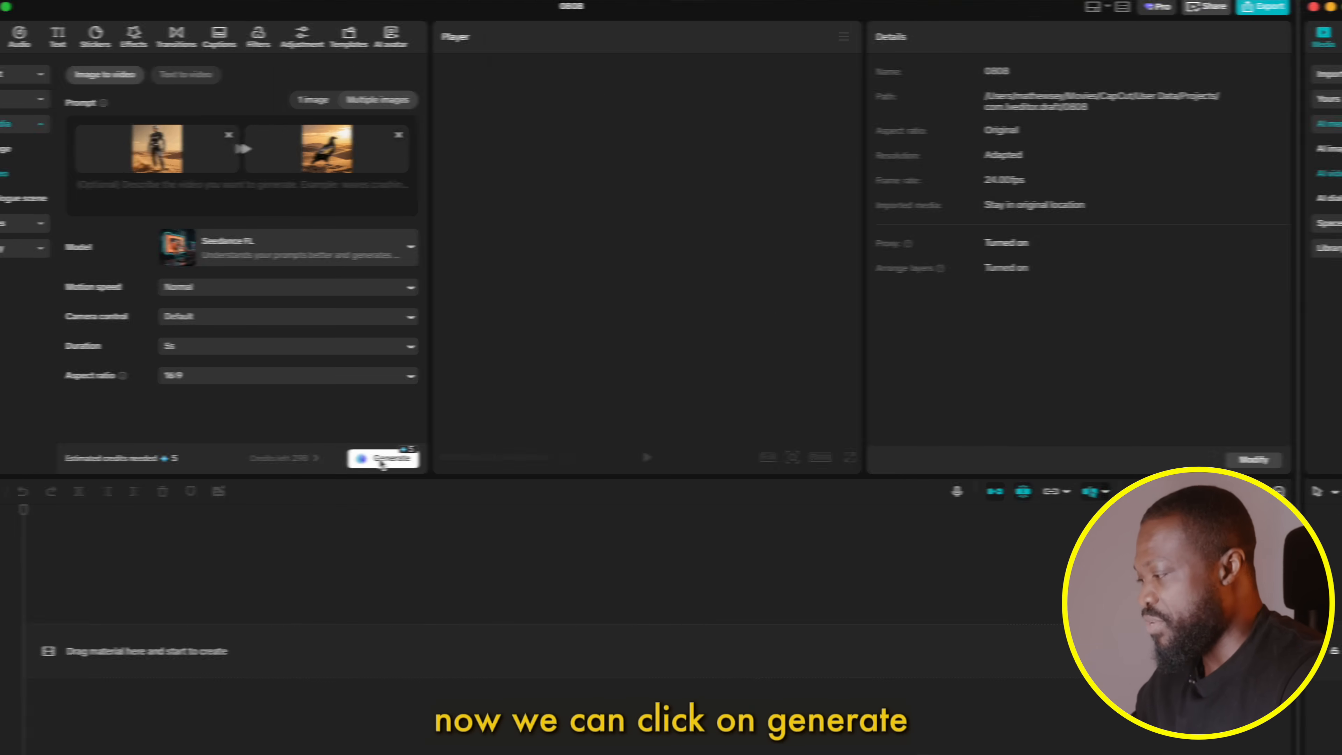
# Step: Generate the robot-to-bird video and play it from the start with the timeline enlarged
pyautogui.click(427, 459)
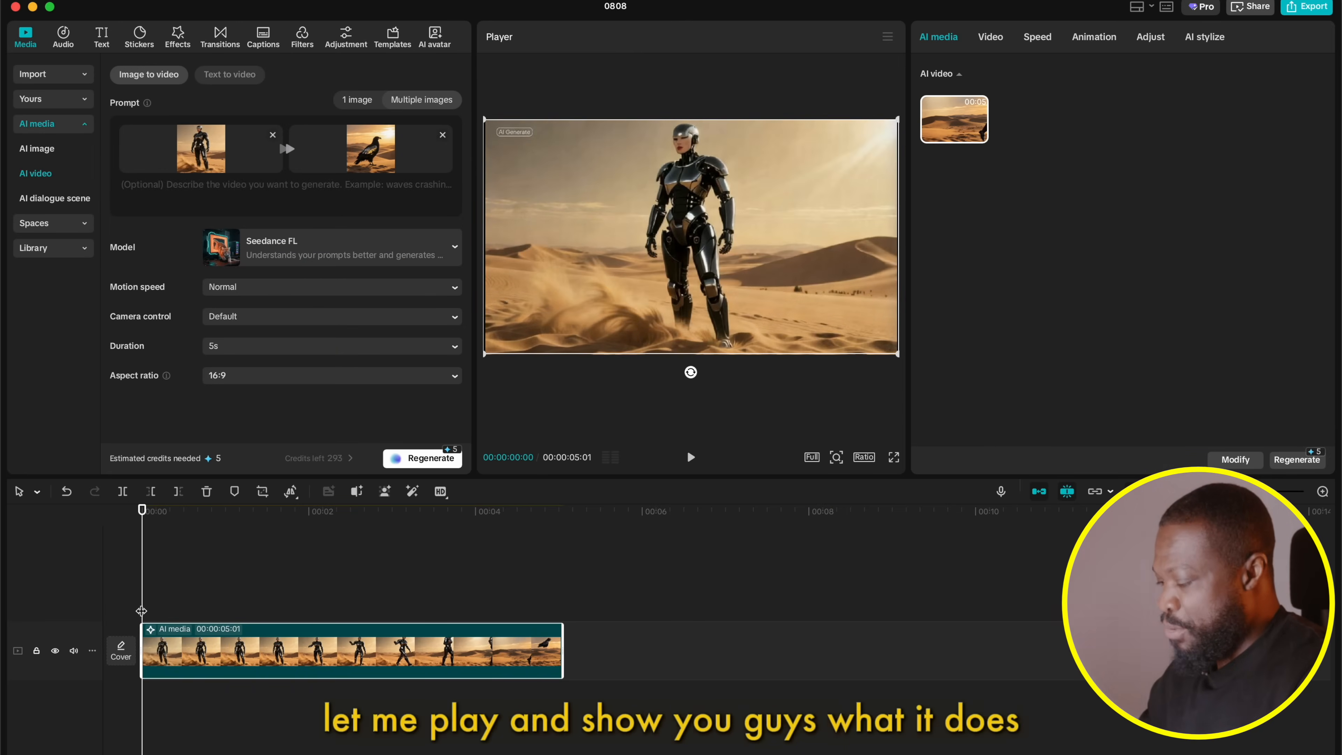
pyautogui.press('super+equal')
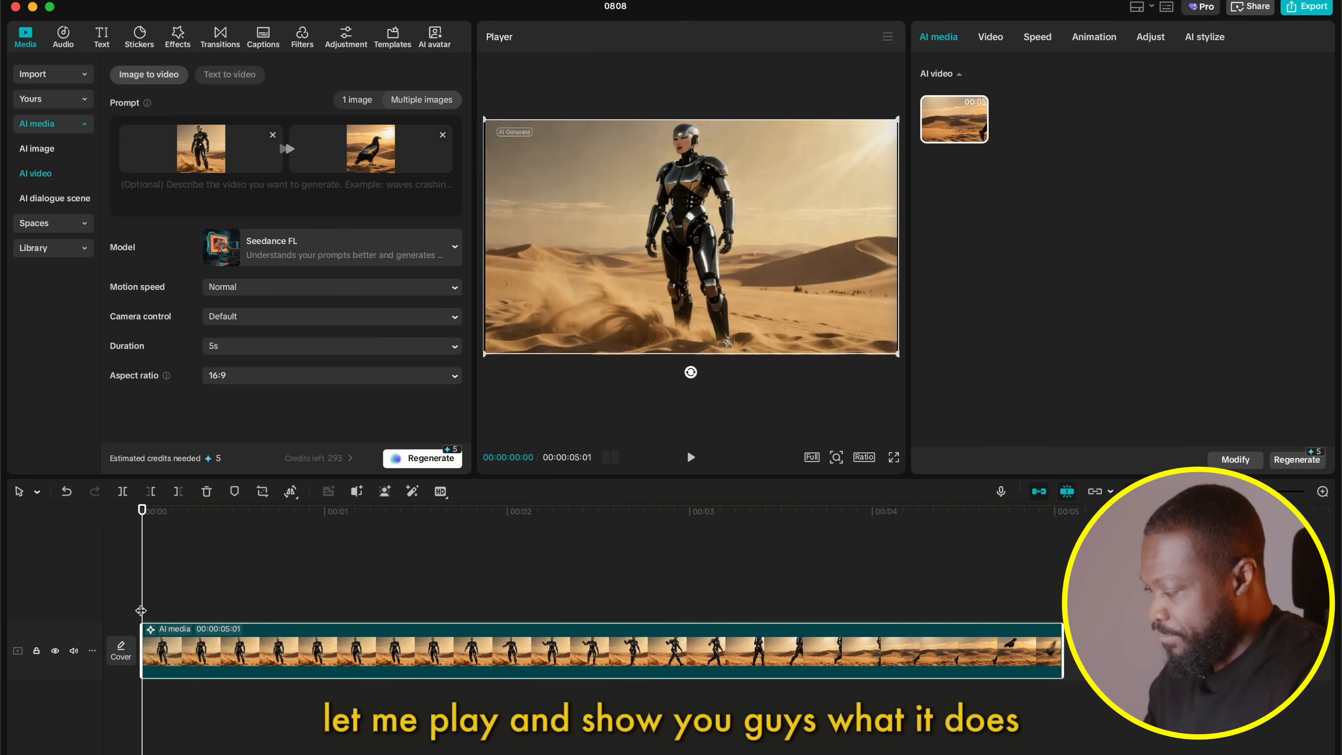
pyautogui.press('space')
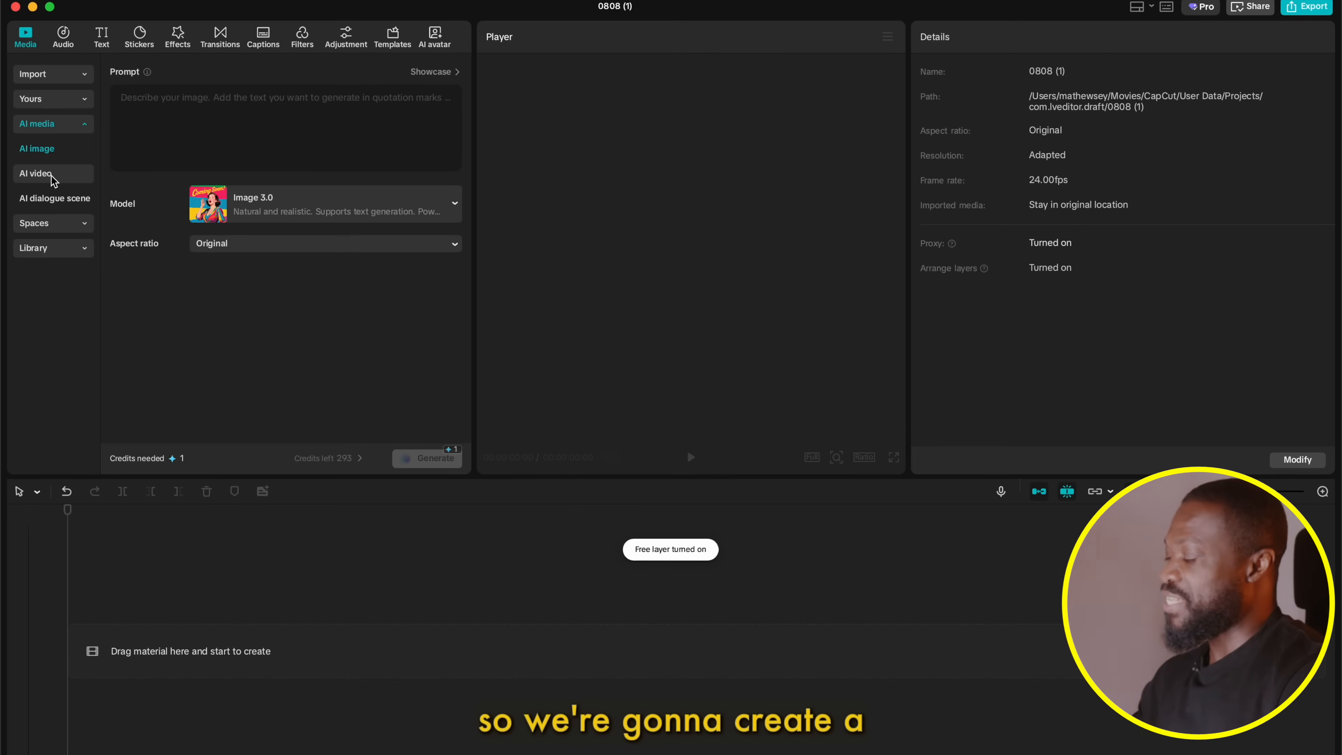
# Step: Set up a text-to-video generation and paste the prompt describing a cinematic futuristic robotic figure looking around in a vast desert landscape
pyautogui.click(52, 175)
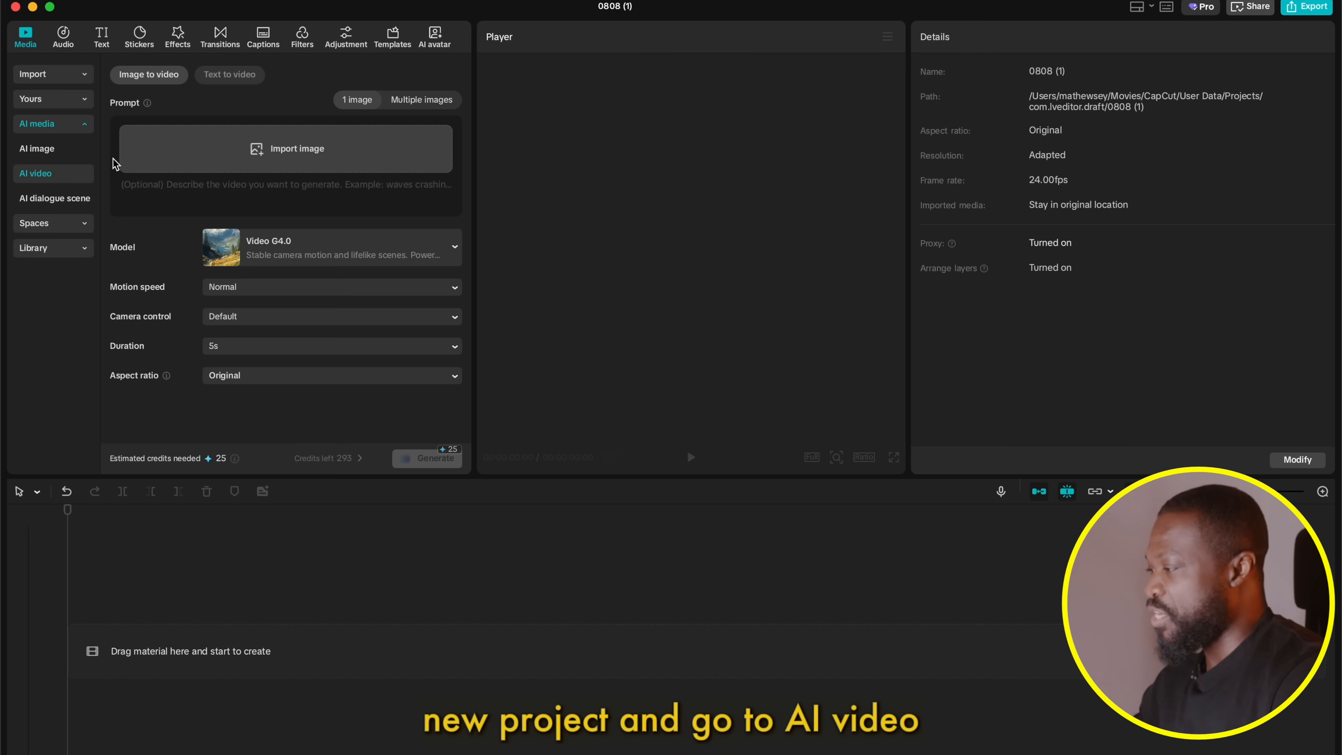
pyautogui.click(231, 77)
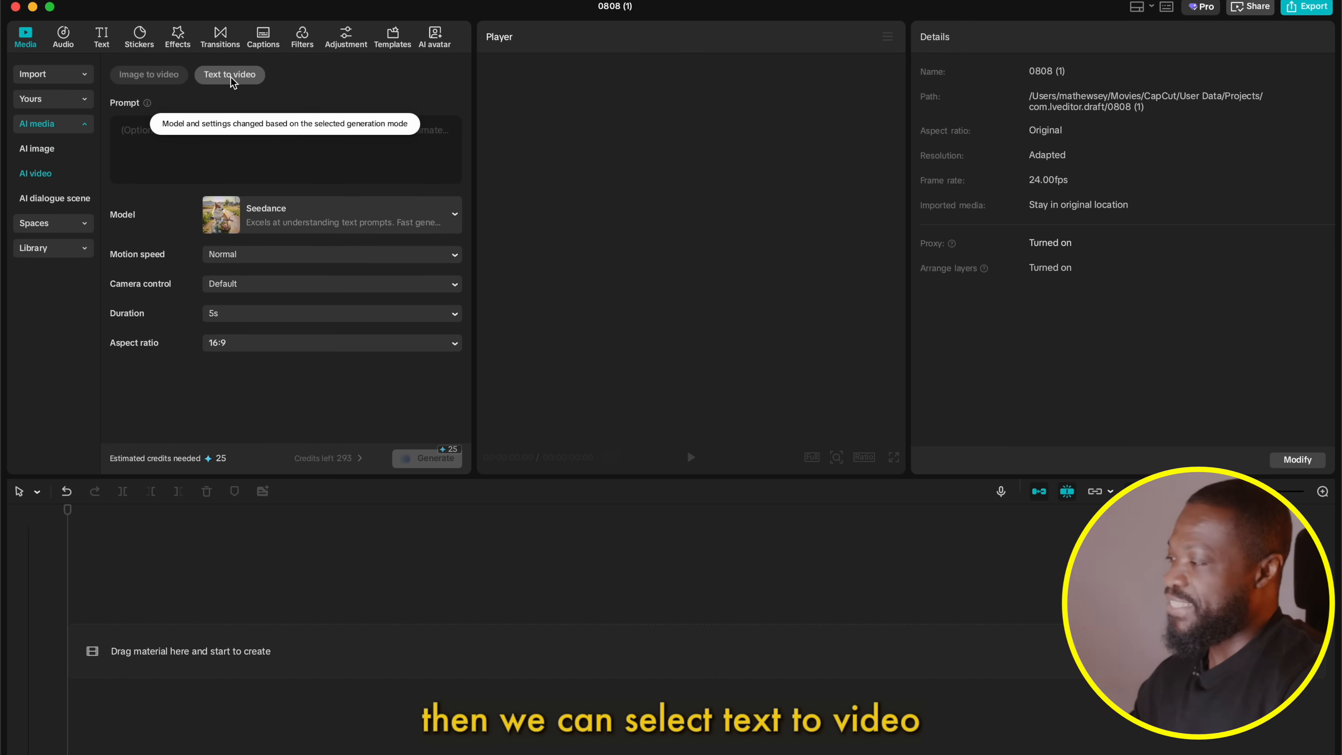
pyautogui.click(216, 170)
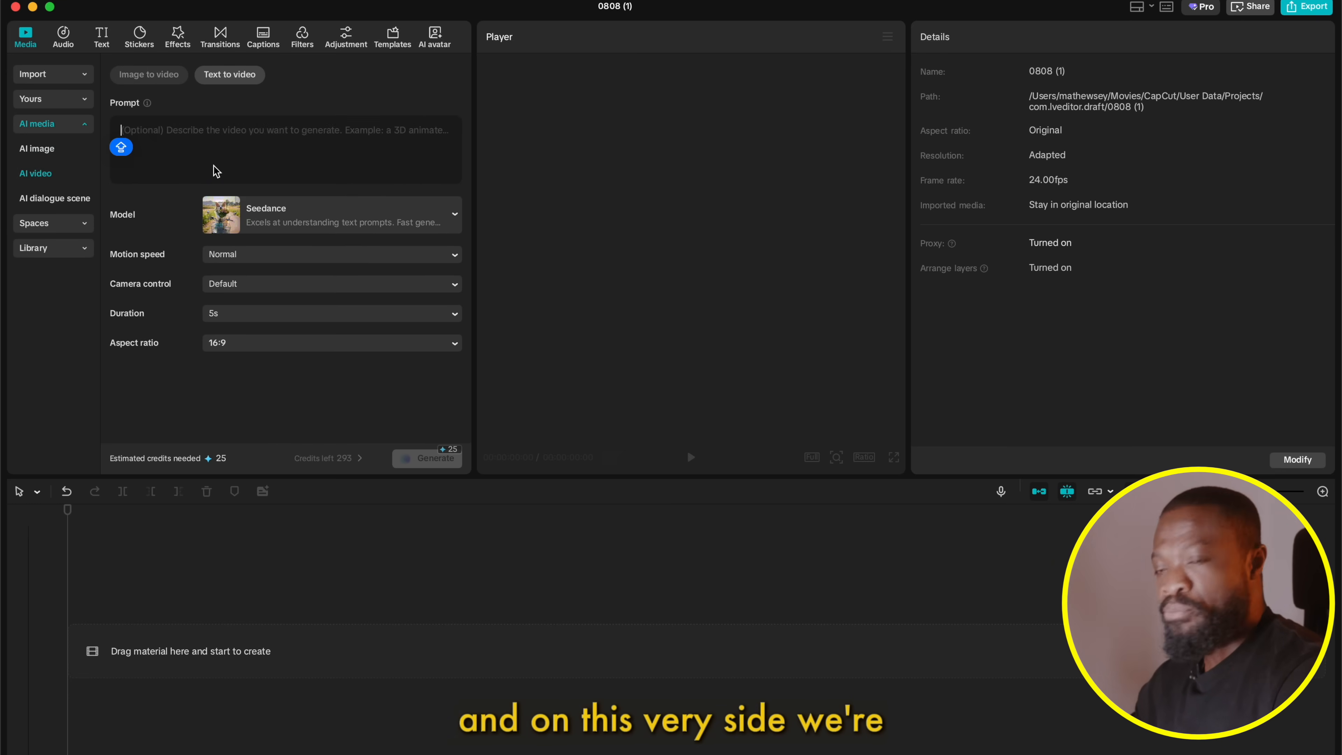
pyautogui.press('super+v')
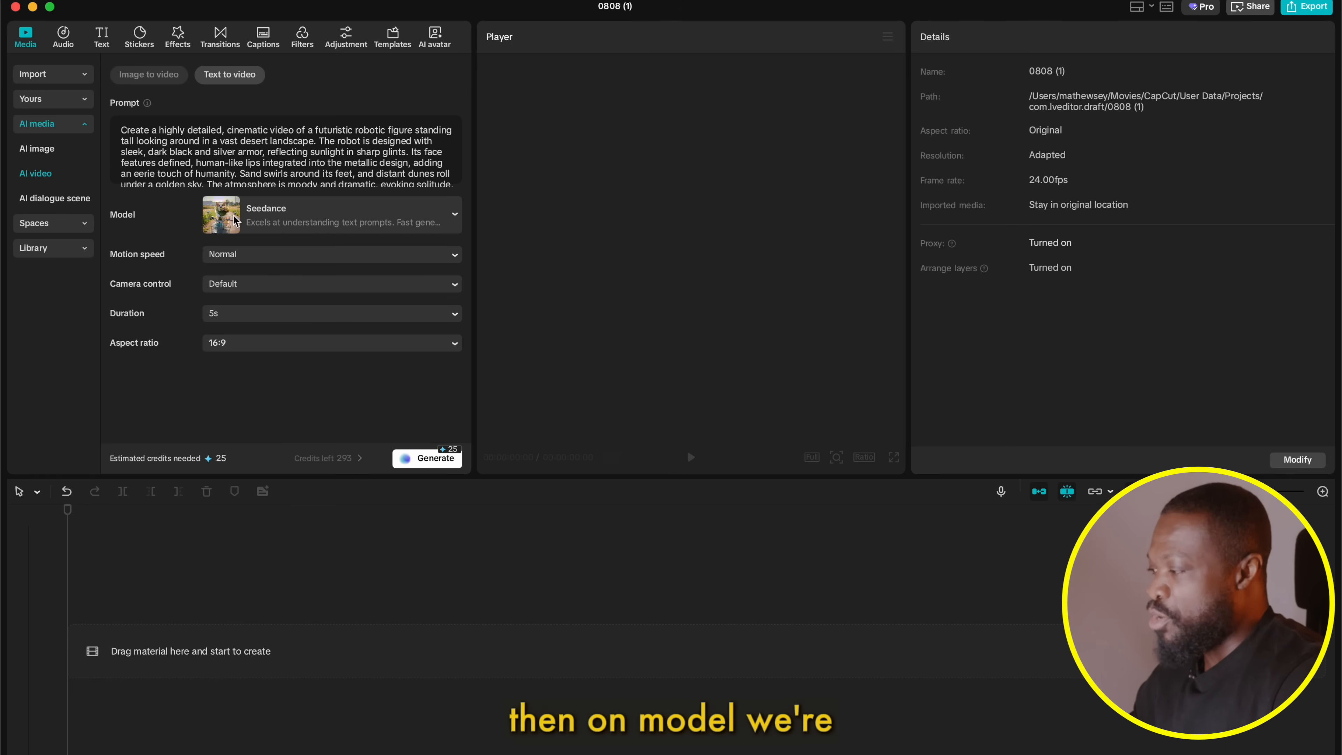
# Step: Keep the Seedance model, set the aspect ratio to 9:16 and generate the desert robot video
pyautogui.click(316, 221)
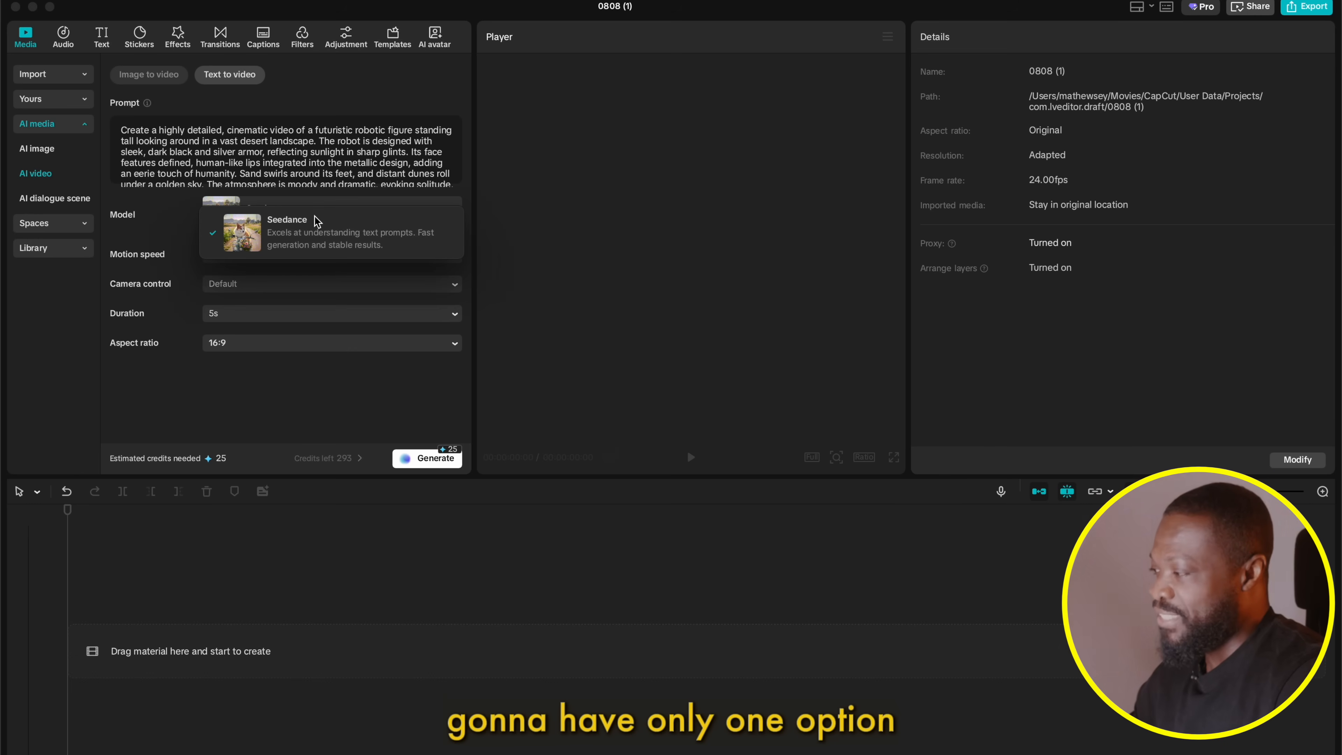
pyautogui.click(194, 220)
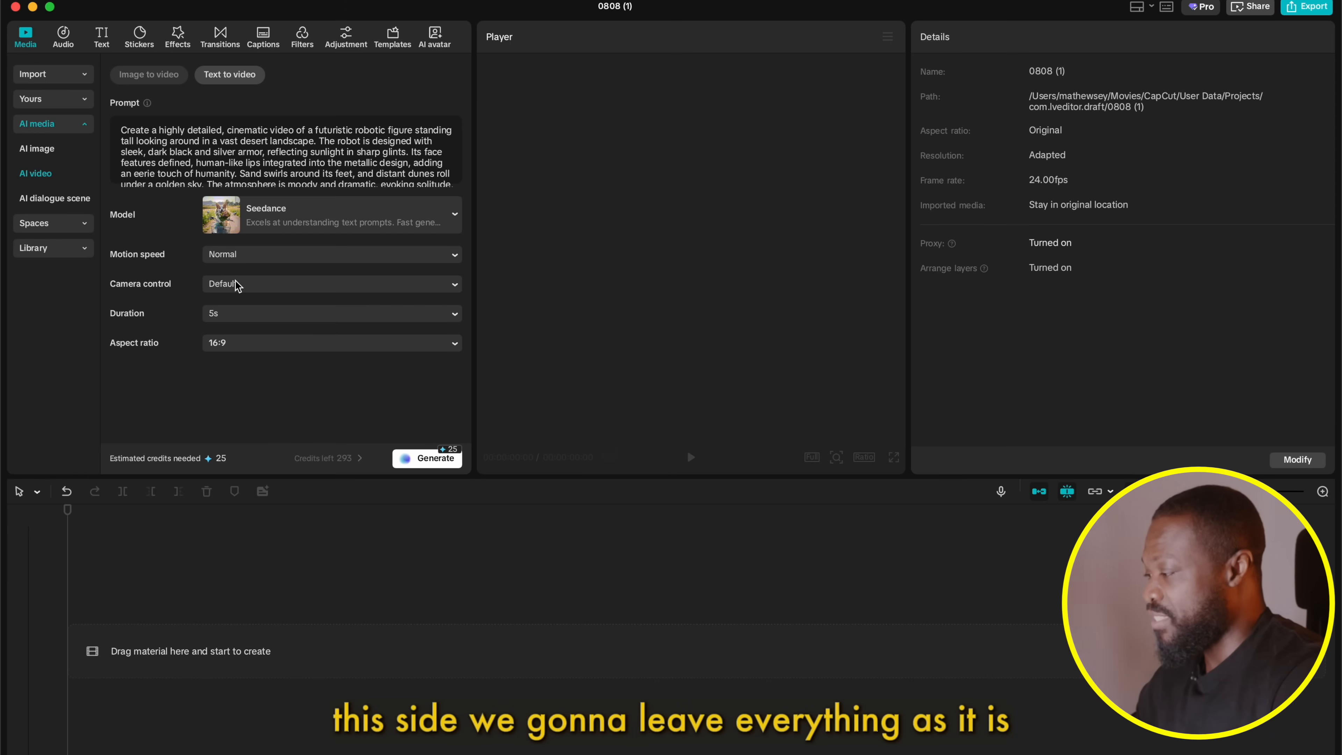
pyautogui.click(257, 338)
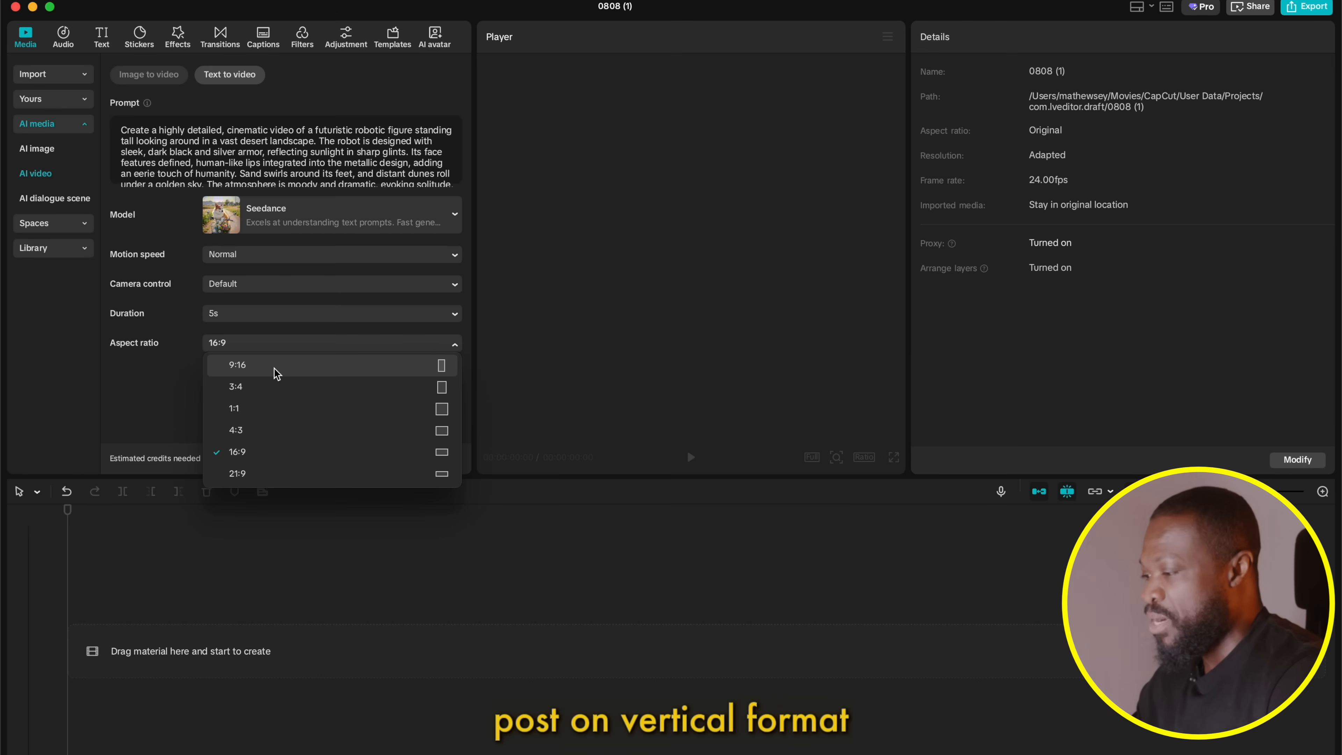
pyautogui.click(274, 366)
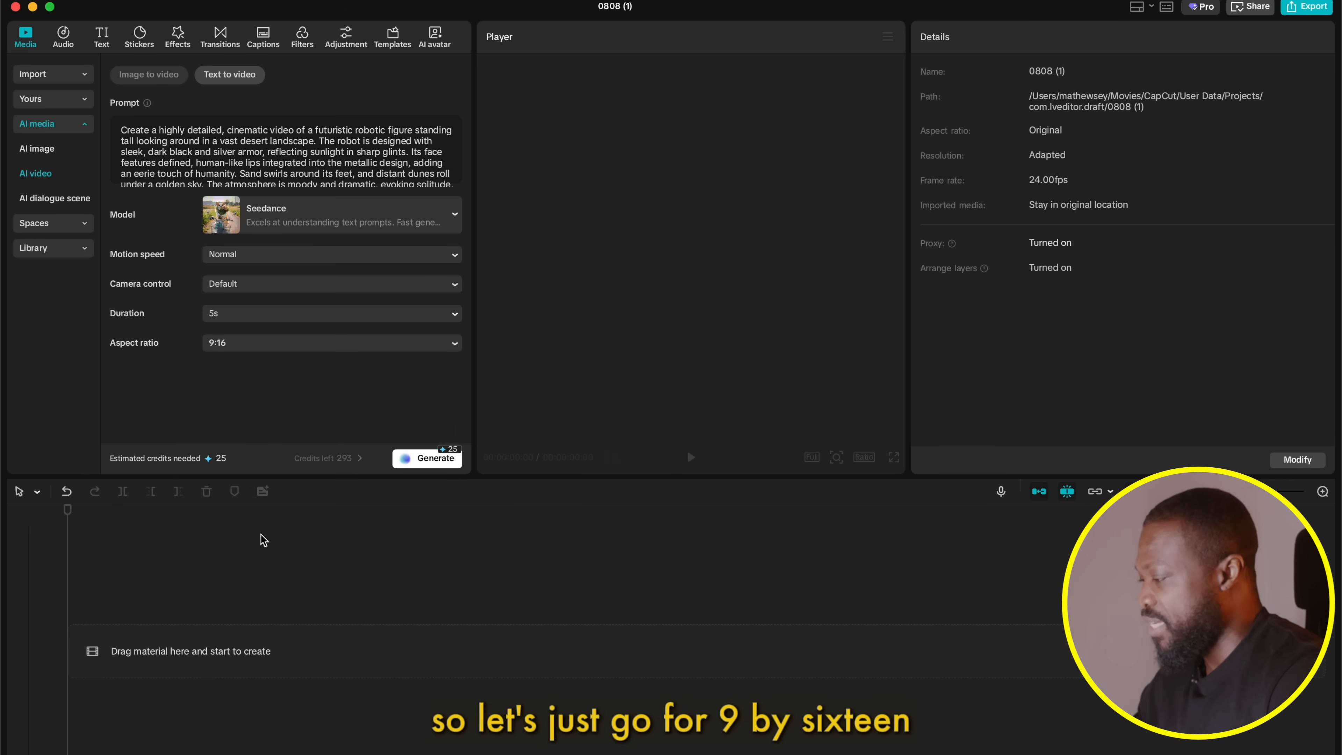
pyautogui.click(414, 459)
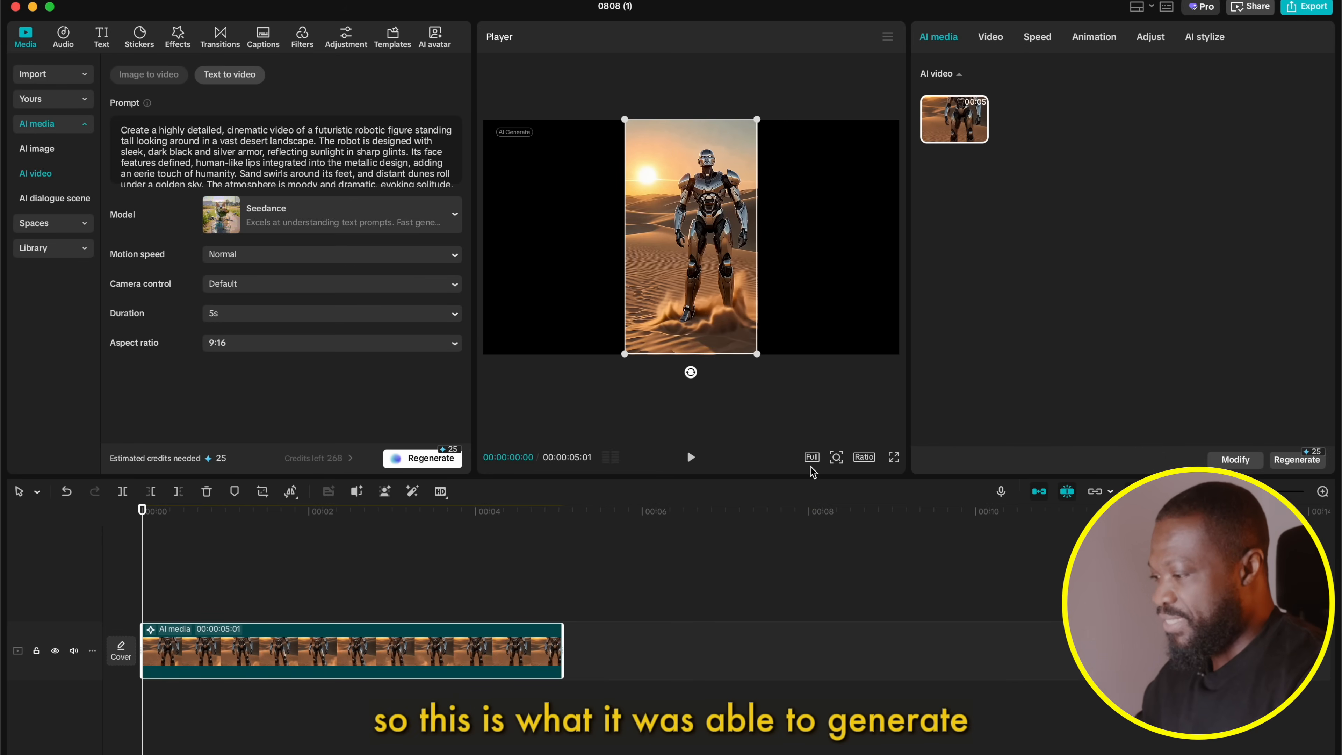
# Step: Change the project's aspect ratio to 9:16 and play the vertical robot video
pyautogui.click(868, 458)
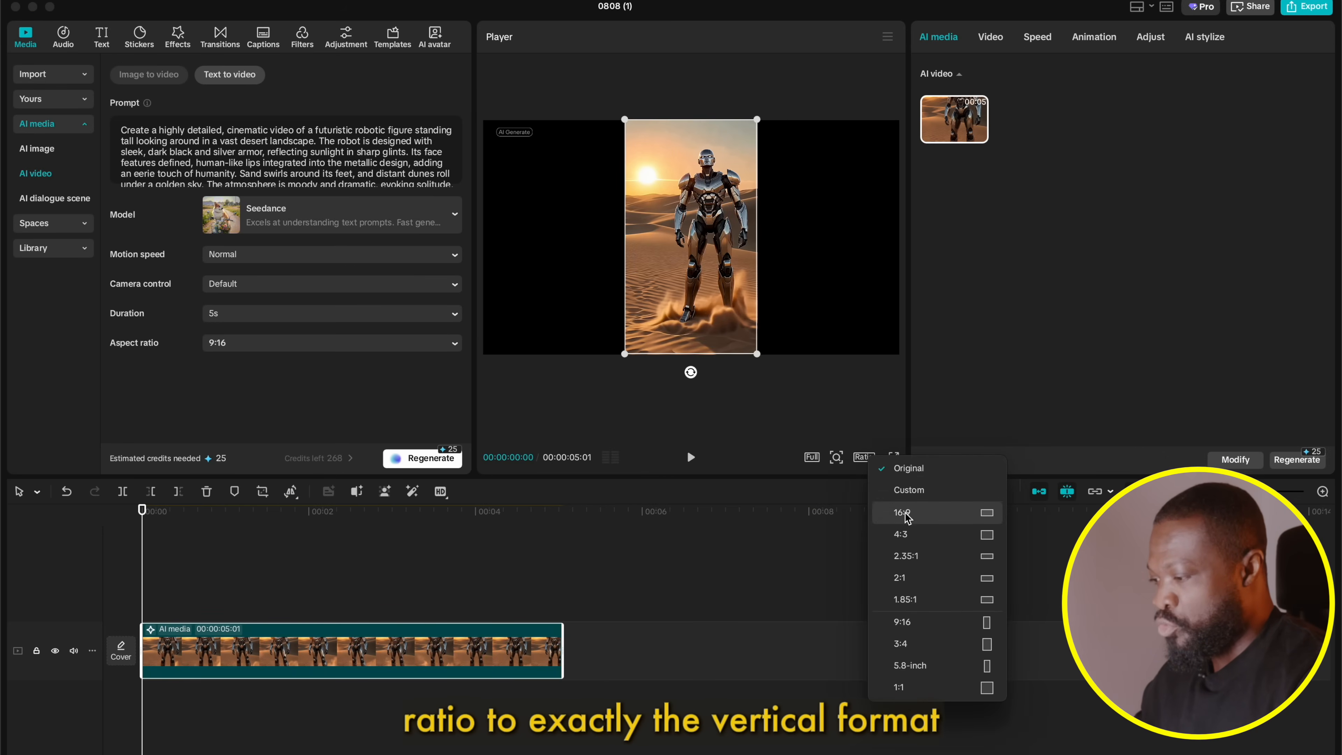
pyautogui.click(910, 623)
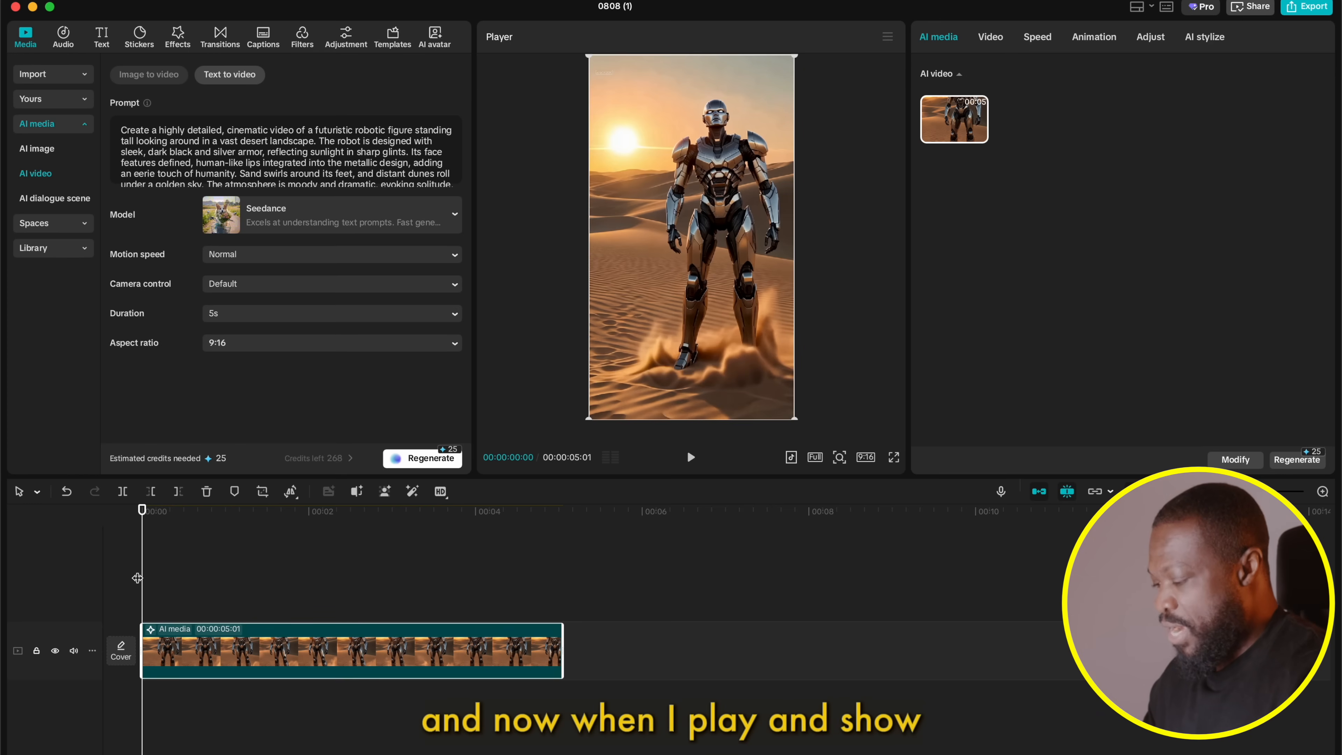
pyautogui.press('space')
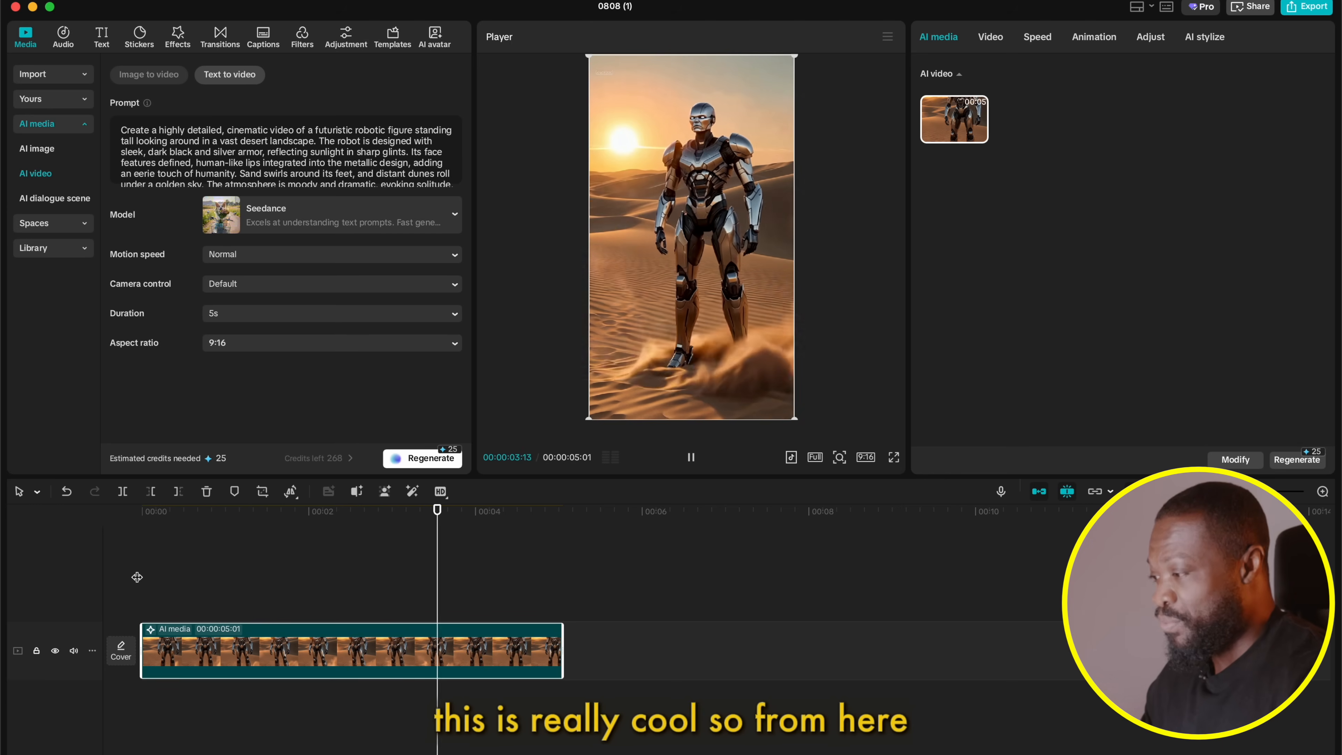
pyautogui.press('space')
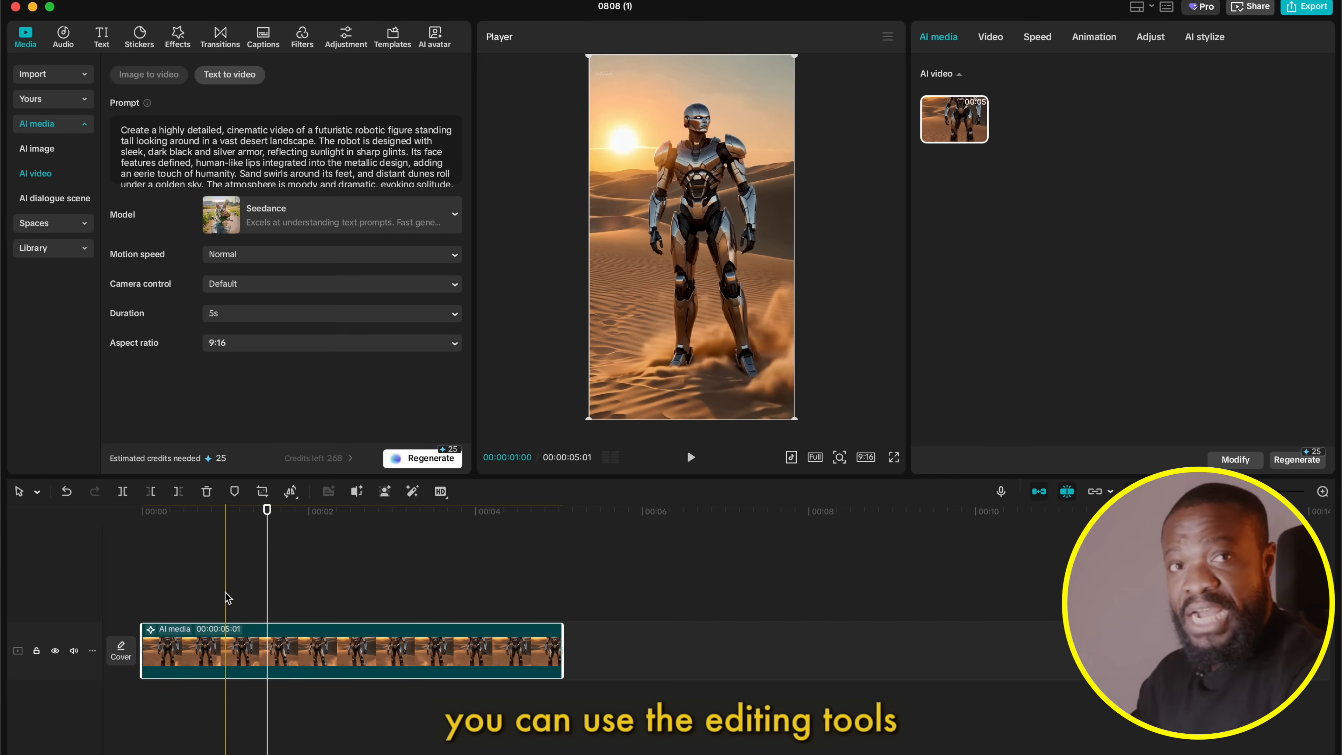
# Step: Enlarge the vertical robot clip slightly and trim about 0.4 seconds off its end
pyautogui.click(990, 37)
pyautogui.moveTo(980, 152); pyautogui.dragTo(985, 155)
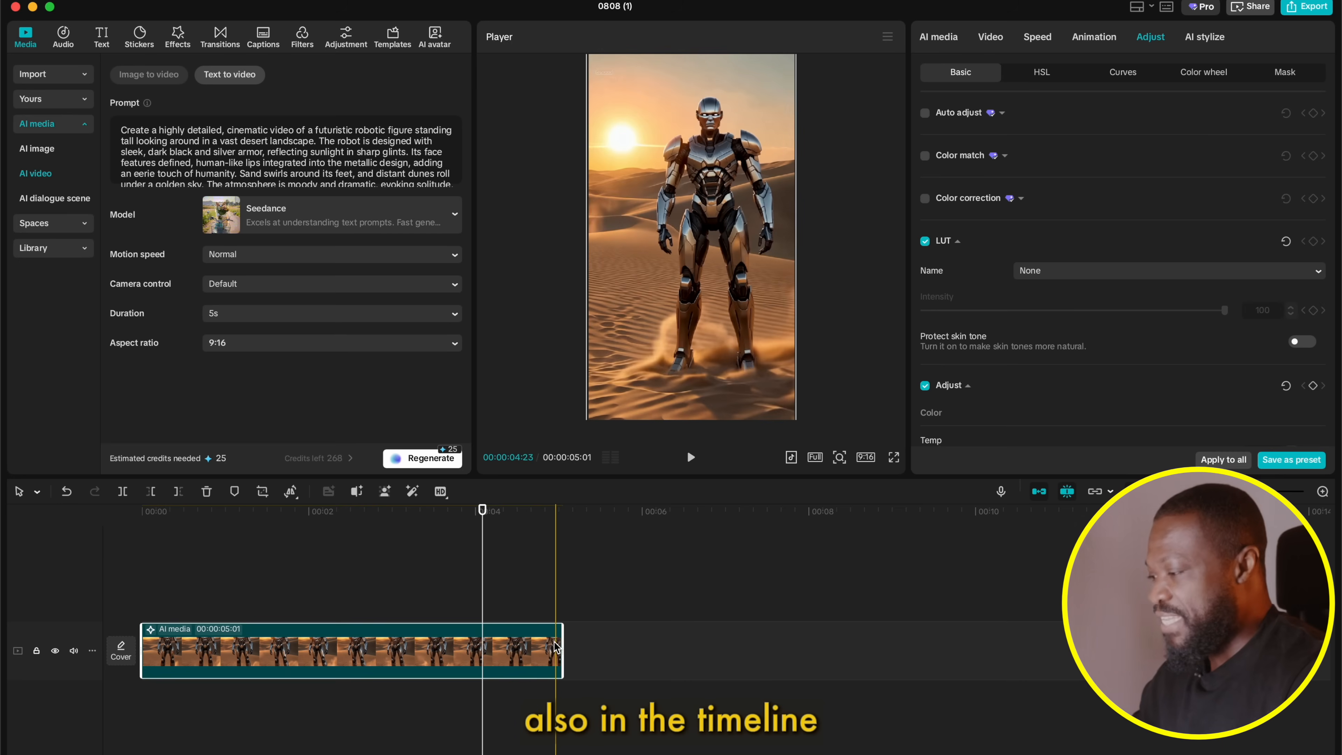
pyautogui.moveTo(561, 640); pyautogui.dragTo(527, 641)
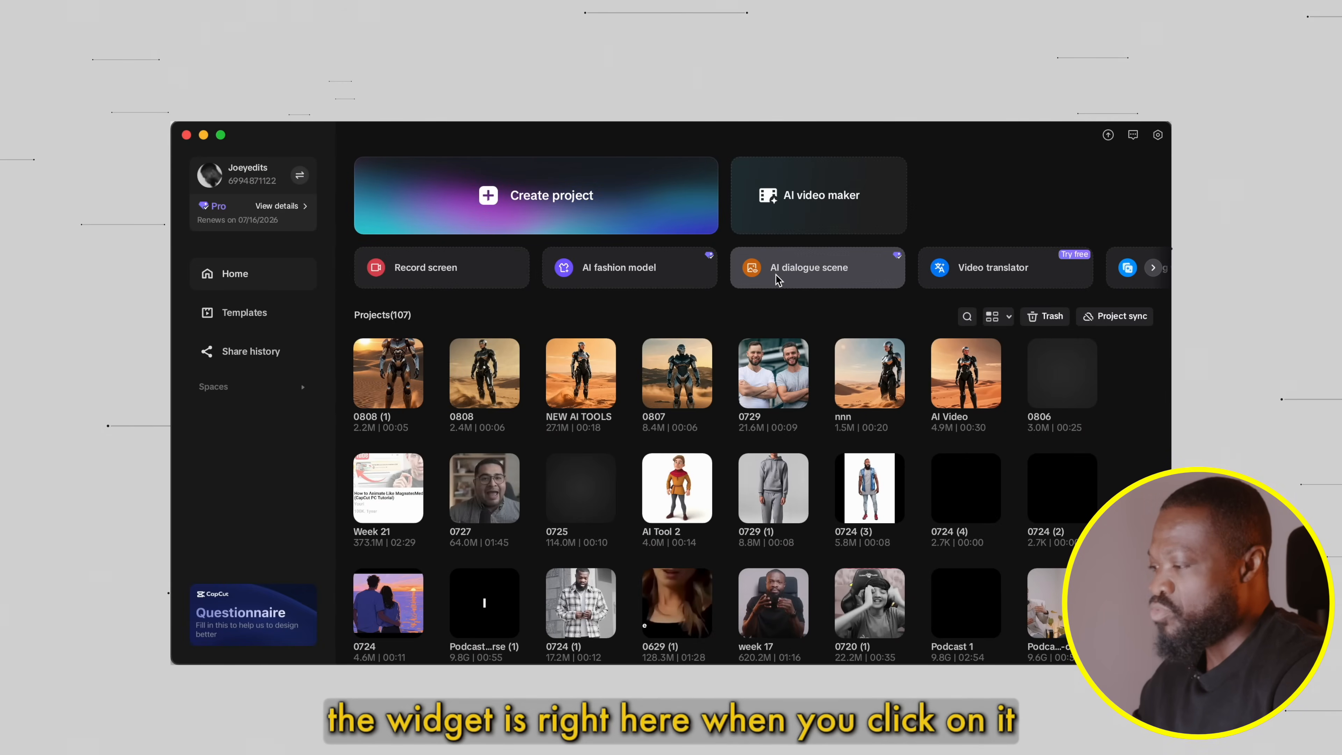
# Step: Start a new project with the AI dialogue scene tool
pyautogui.click(789, 271)
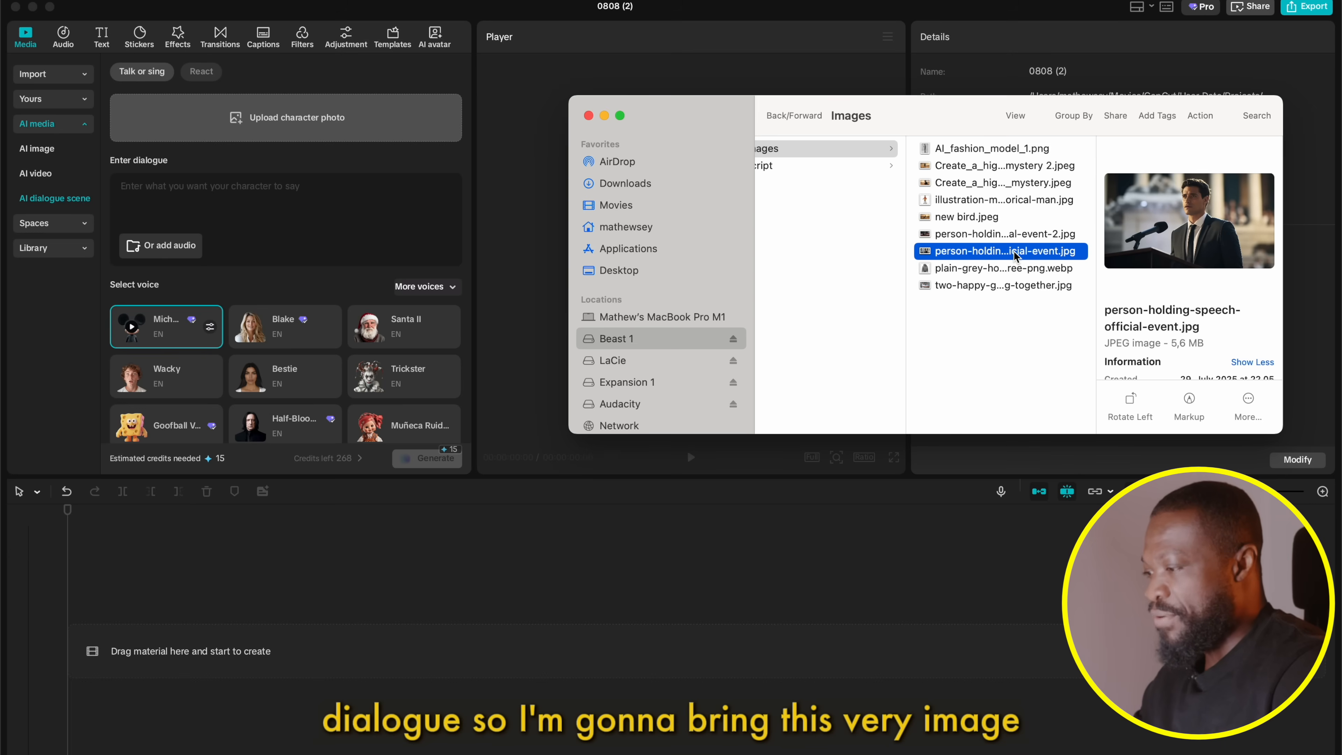
# Step: Place person-holding-speech-official-event.jpg on the timeline and enable AI dialogue scene for the clip
pyautogui.moveTo(1014, 255); pyautogui.dragTo(197, 650)
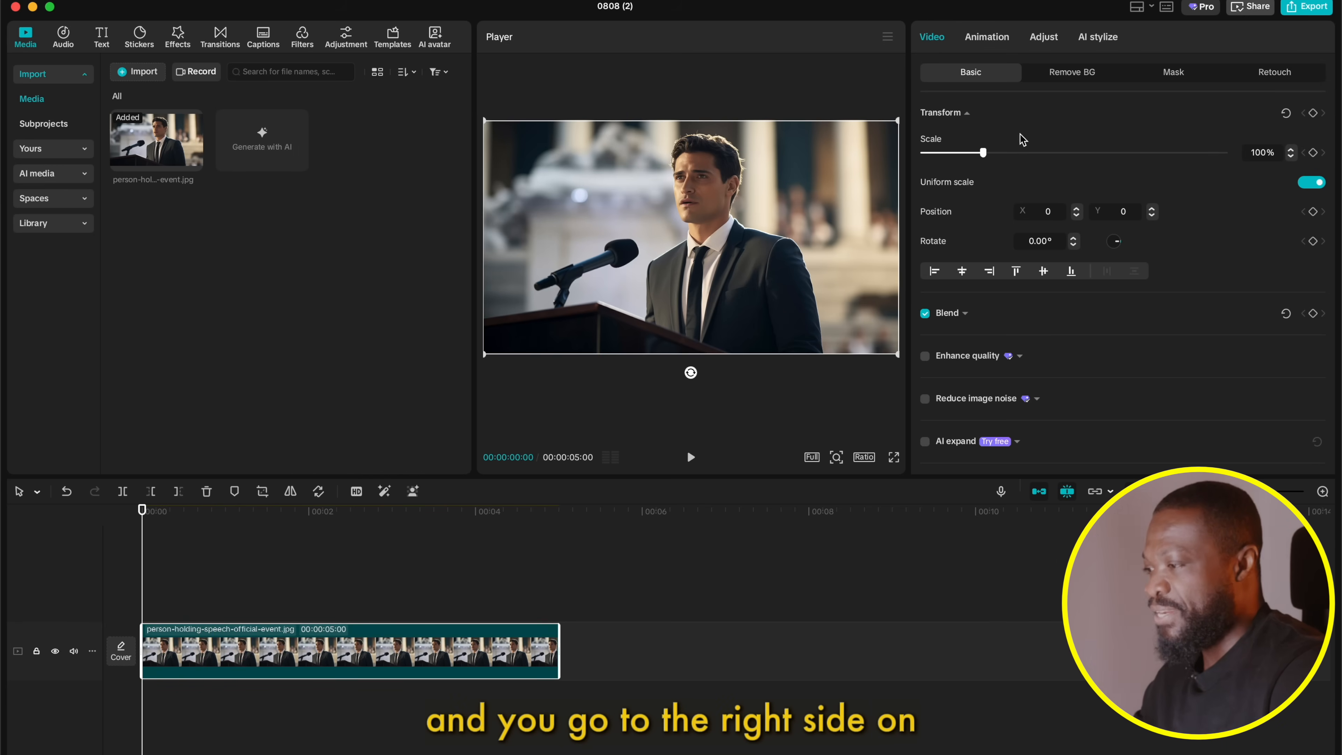
pyautogui.scroll(-10, 1051, 280)
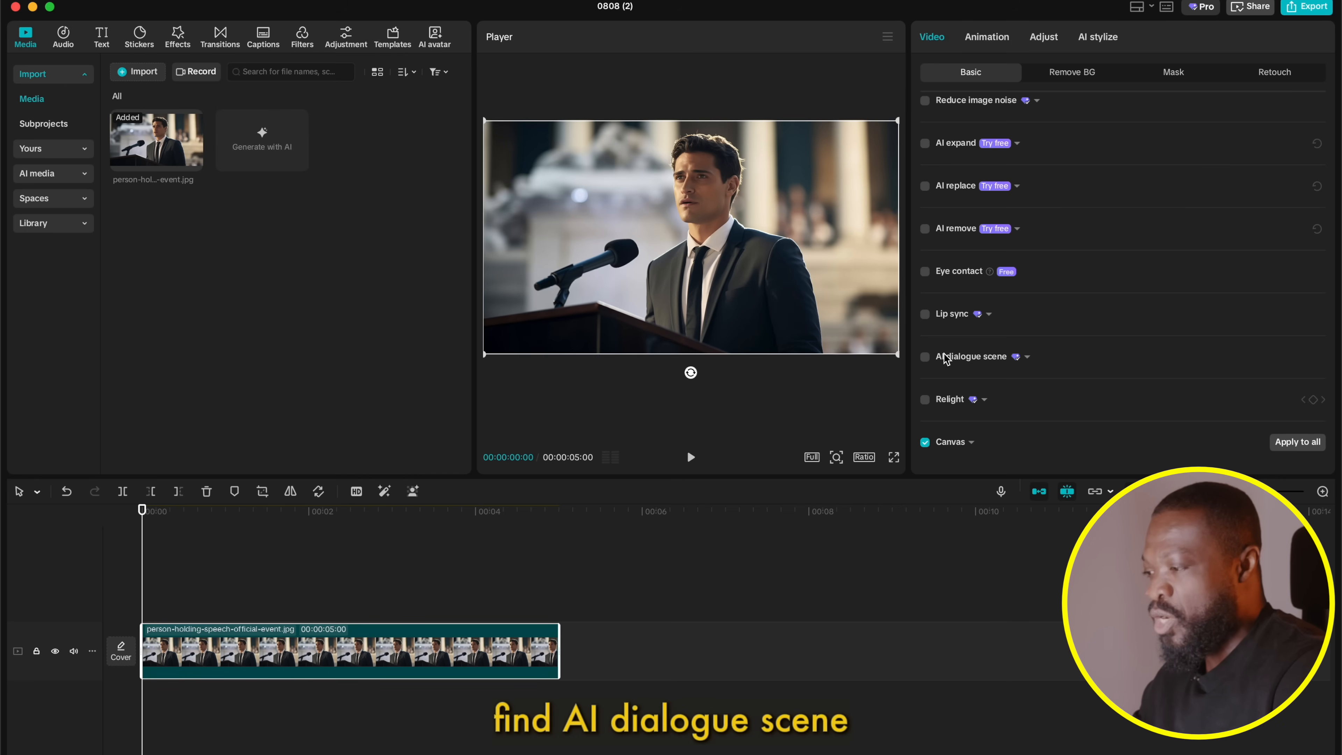
pyautogui.click(924, 356)
pyautogui.scroll(-6, 1056, 344)
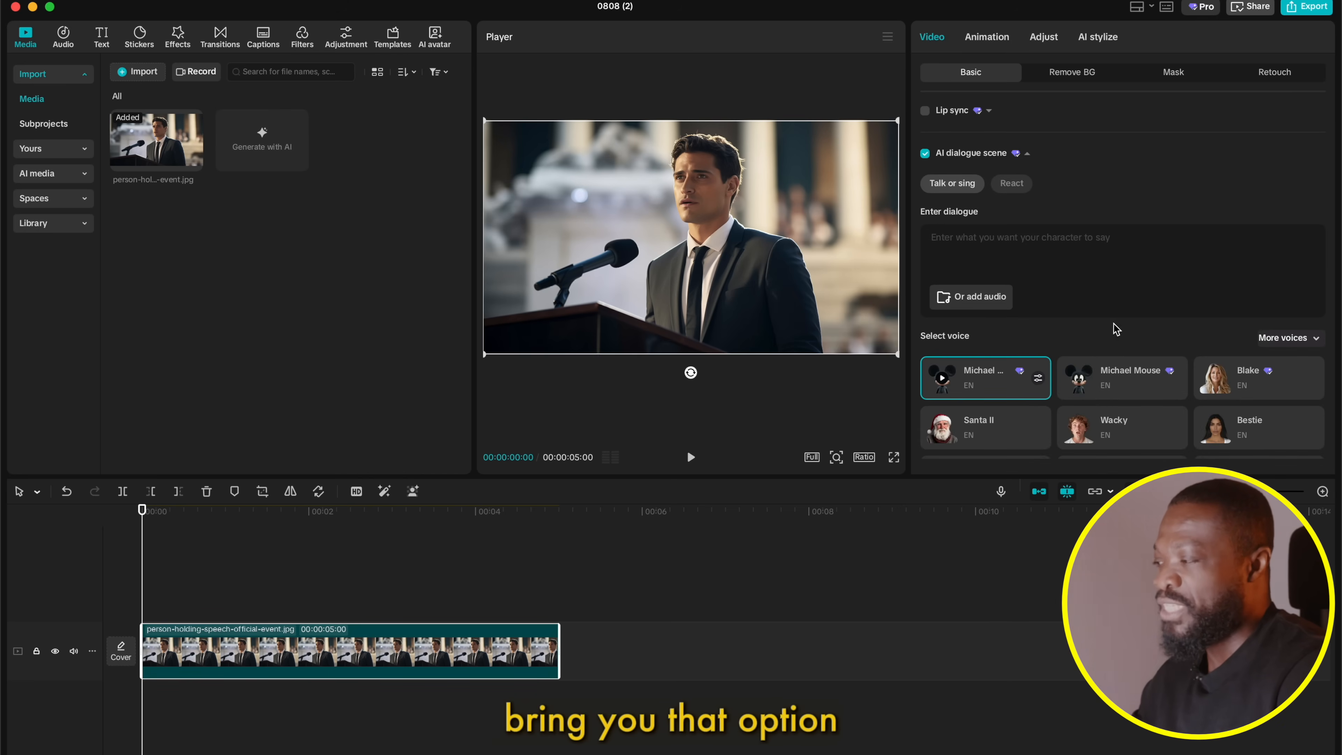
# Step: Return to the AI dialogue scene generator in AI media and delete the photo clip from the timeline
pyautogui.click(53, 173)
pyautogui.click(52, 198)
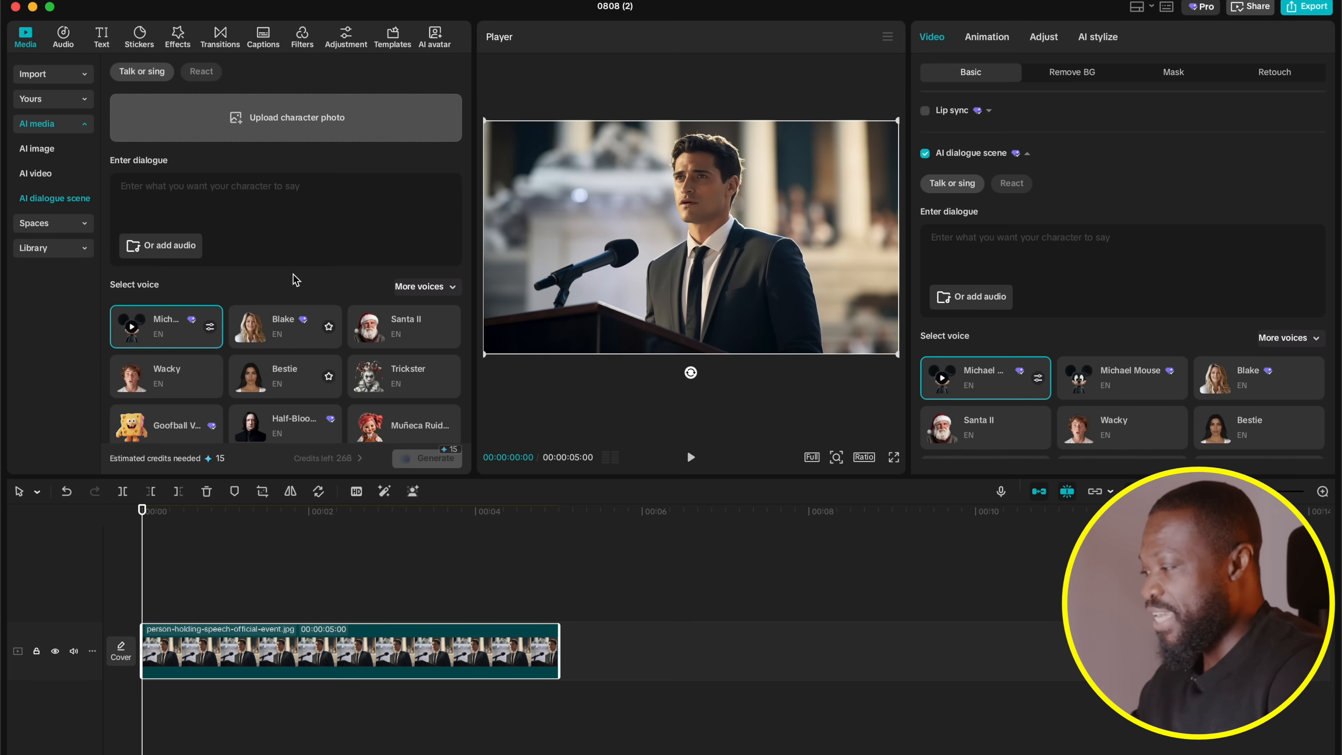
pyautogui.press('Delete')
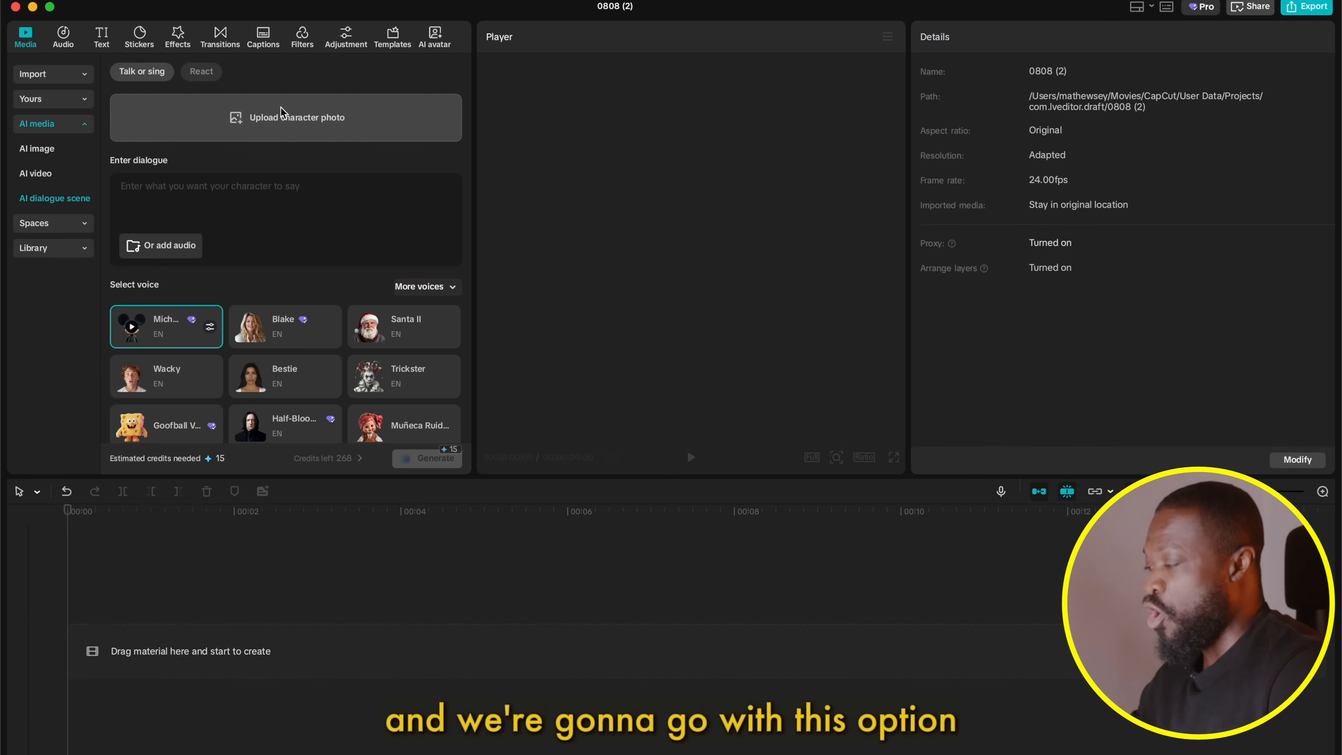
# Step: Upload person-holding-speech-official-event.jpg from the Images folder on Beast 1 as the character photo
pyautogui.click(283, 117)
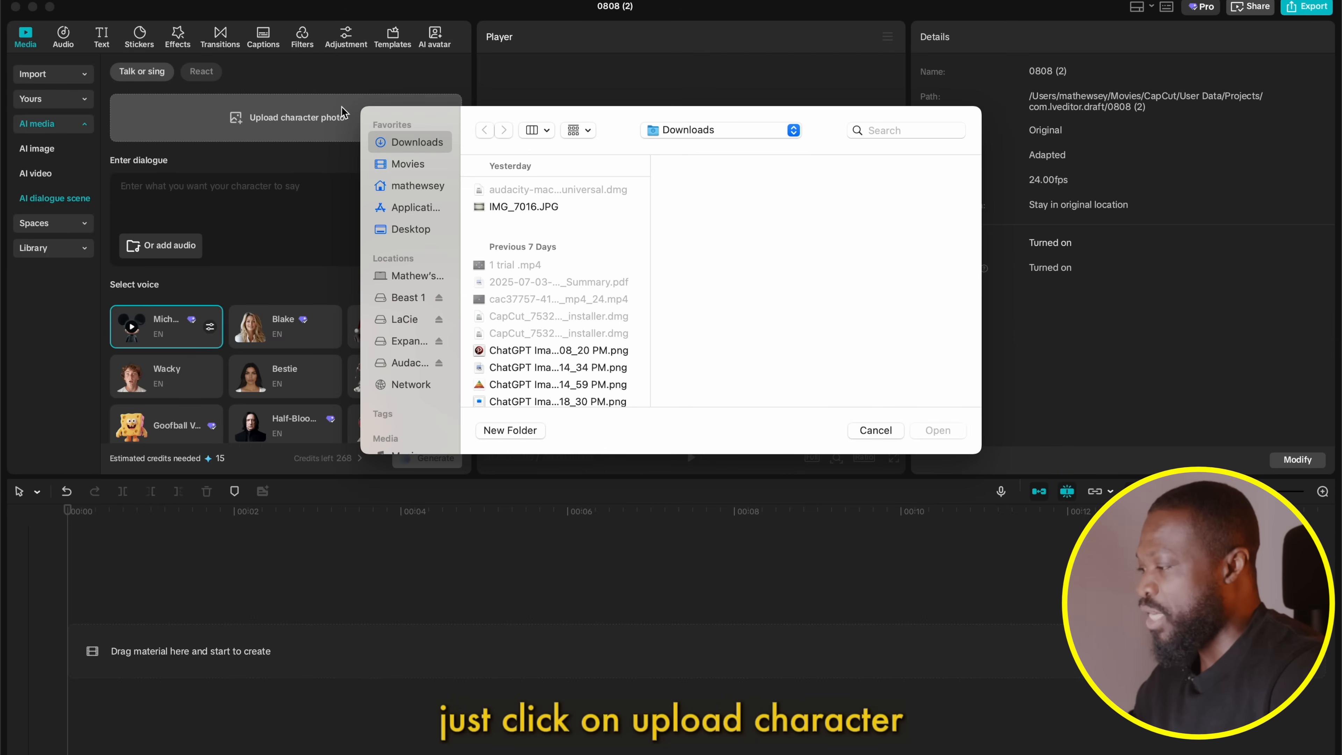
pyautogui.click(406, 297)
pyautogui.click(549, 309)
pyautogui.click(703, 308)
pyautogui.click(845, 190)
pyautogui.click(858, 294)
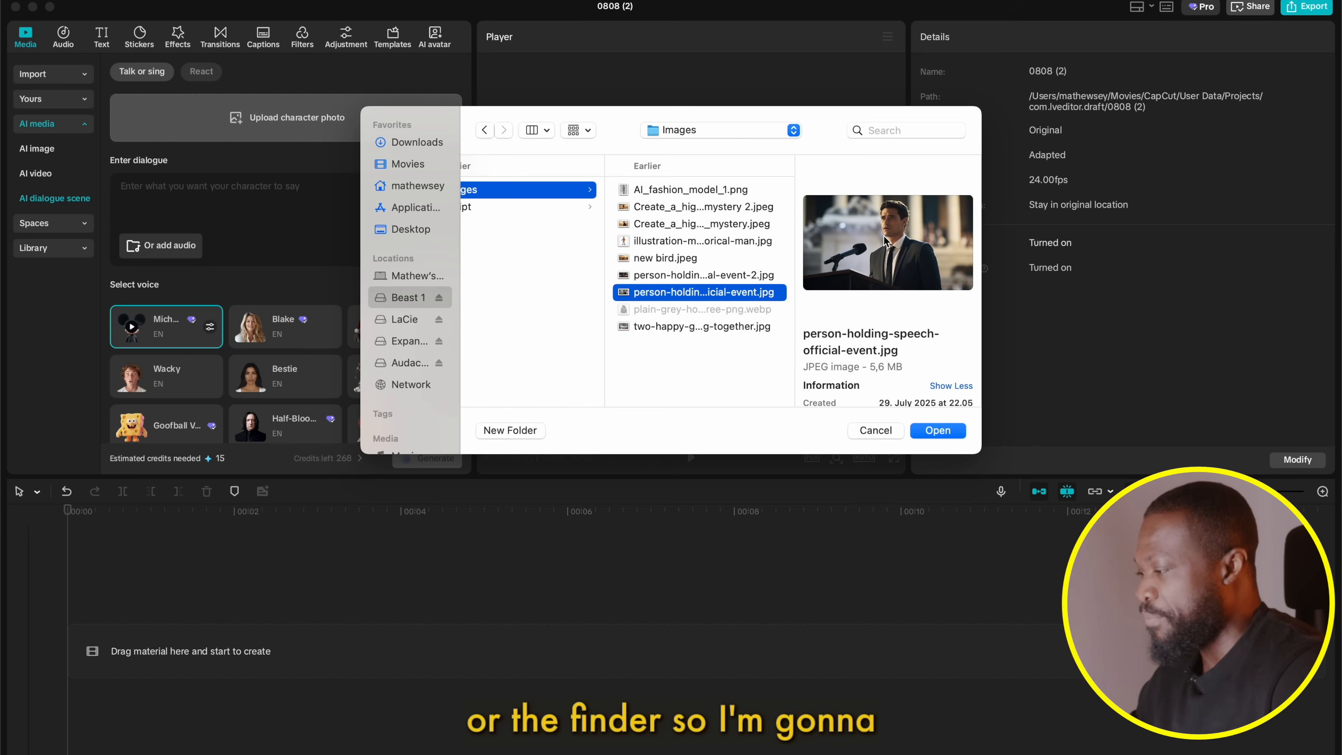
pyautogui.click(938, 430)
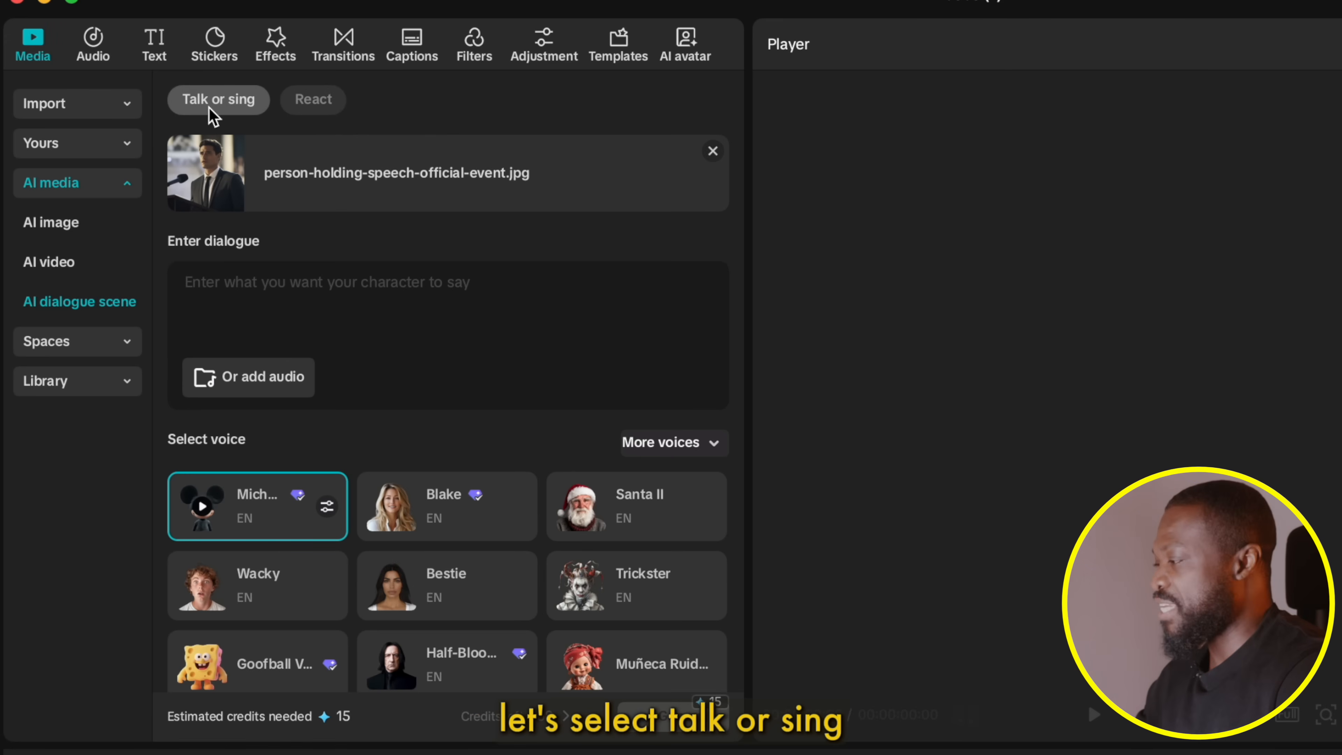
# Step: Enter a dialogue that greets friends, states the speaker's name and adds "and I like edting videos and creating content"
pyautogui.click(214, 290)
pyautogui.write('Hi friend')
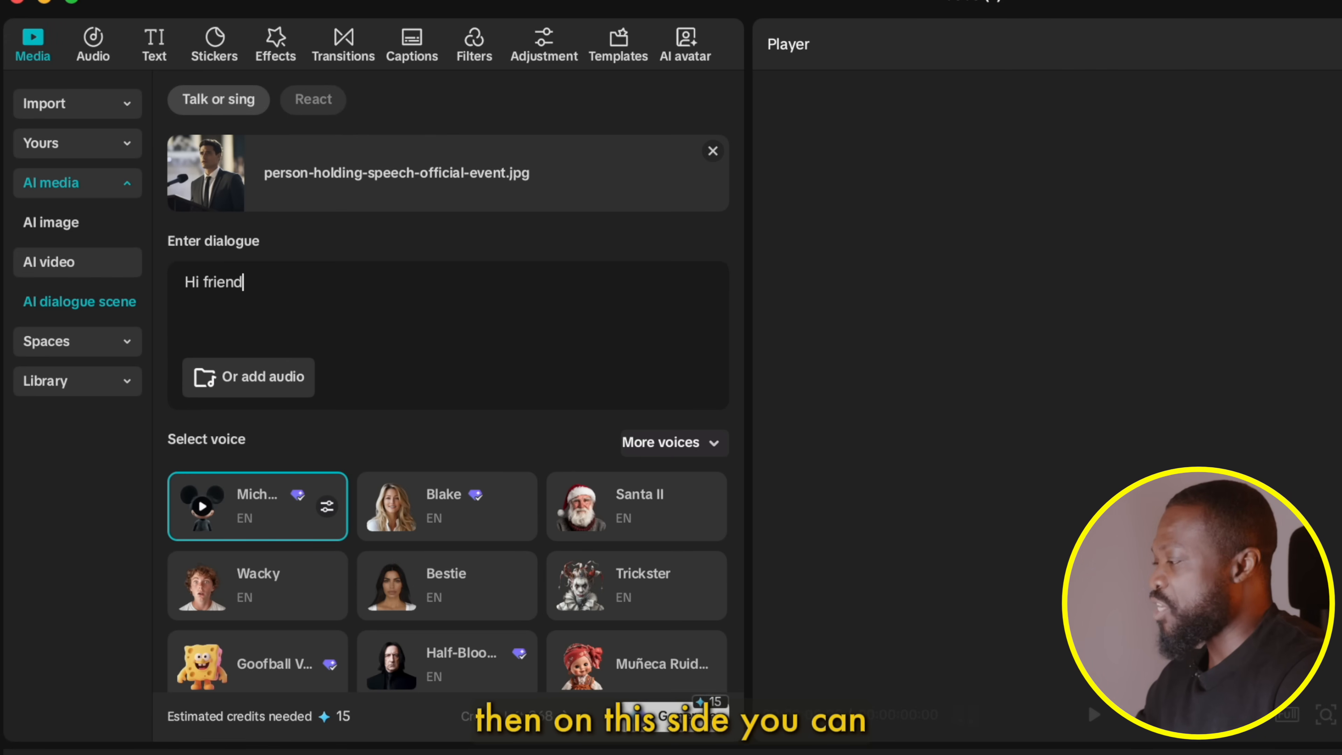
pyautogui.write('s, my name is Joey and I like')
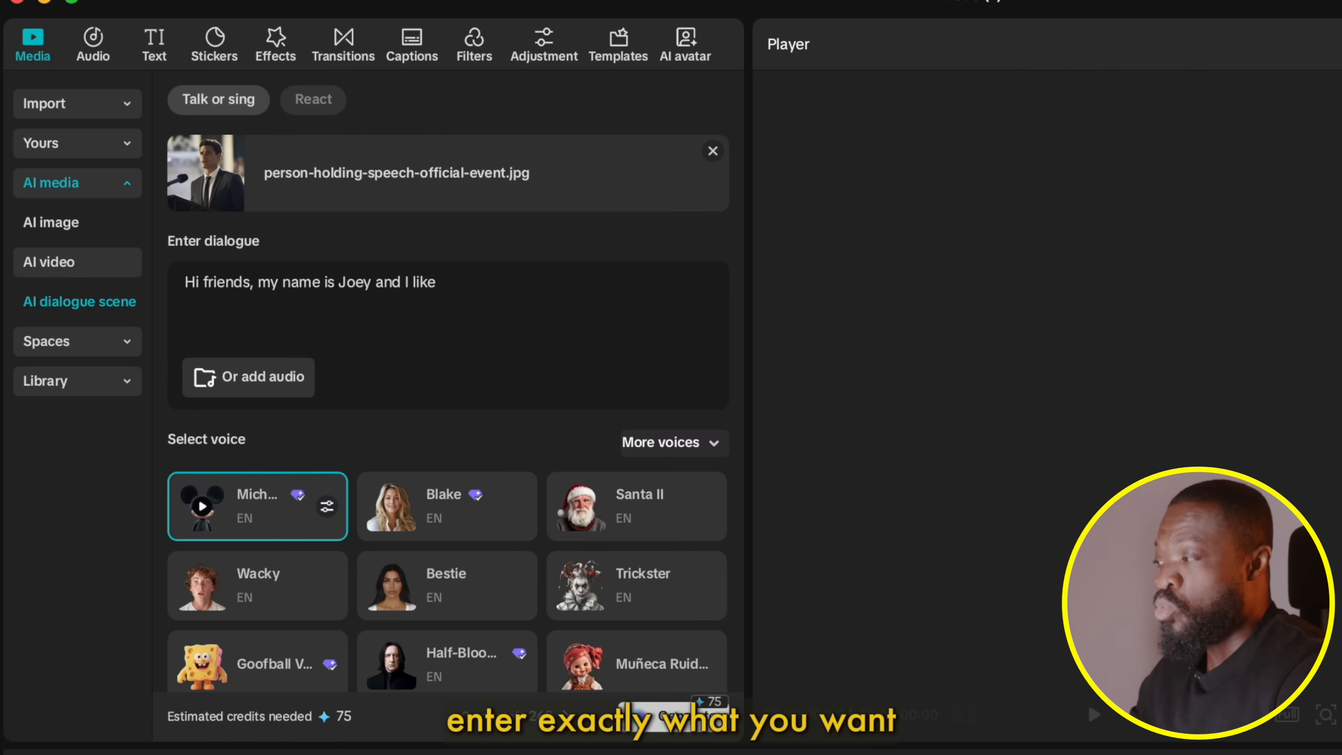
pyautogui.write(' edting videos and creating content')
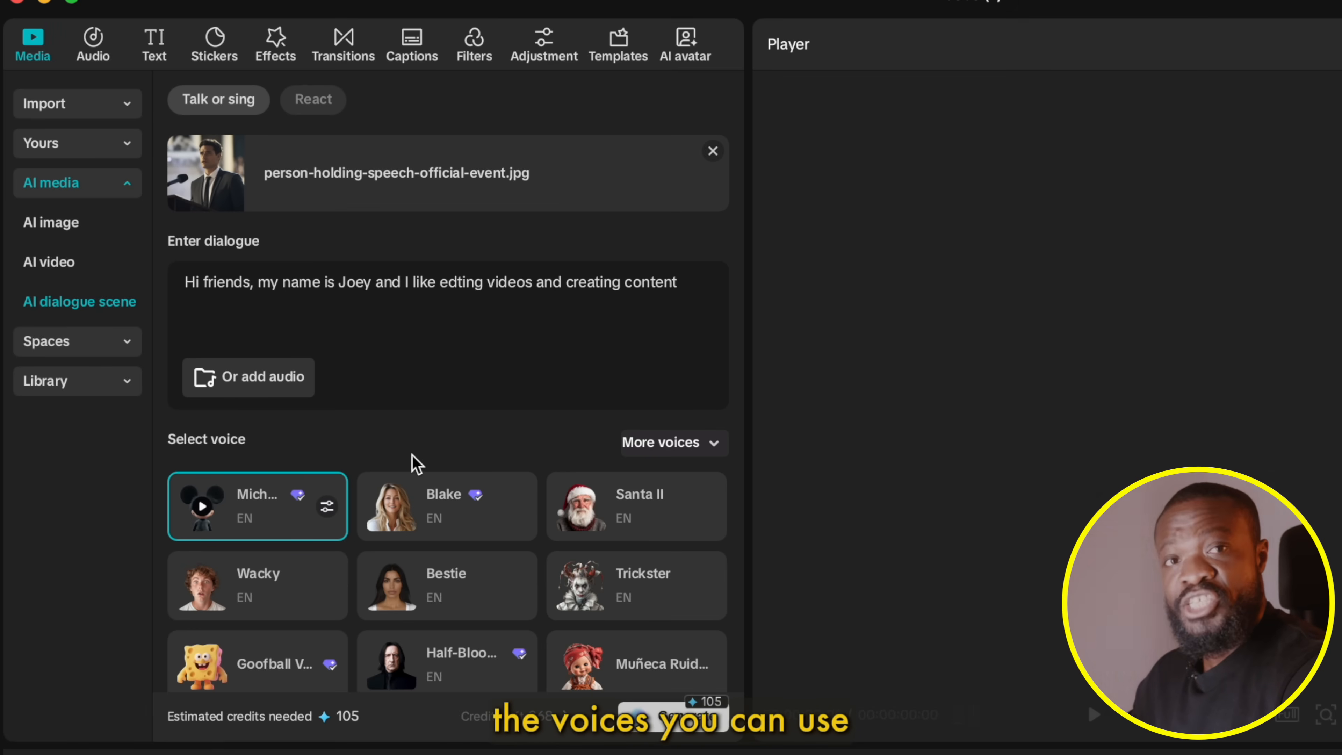
# Step: Preview the Michael Mouse and Blake voices with the dialogue and look through the other character voices
pyautogui.click(249, 515)
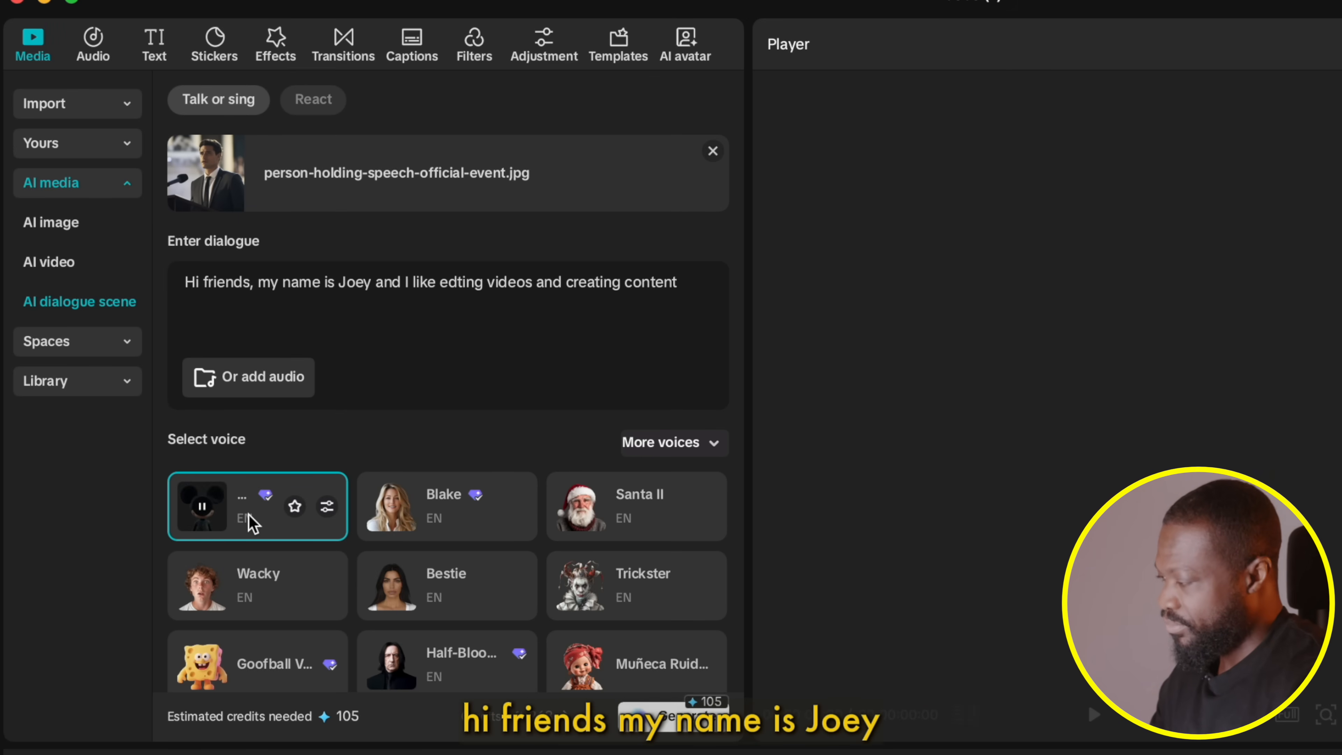
pyautogui.click(439, 520)
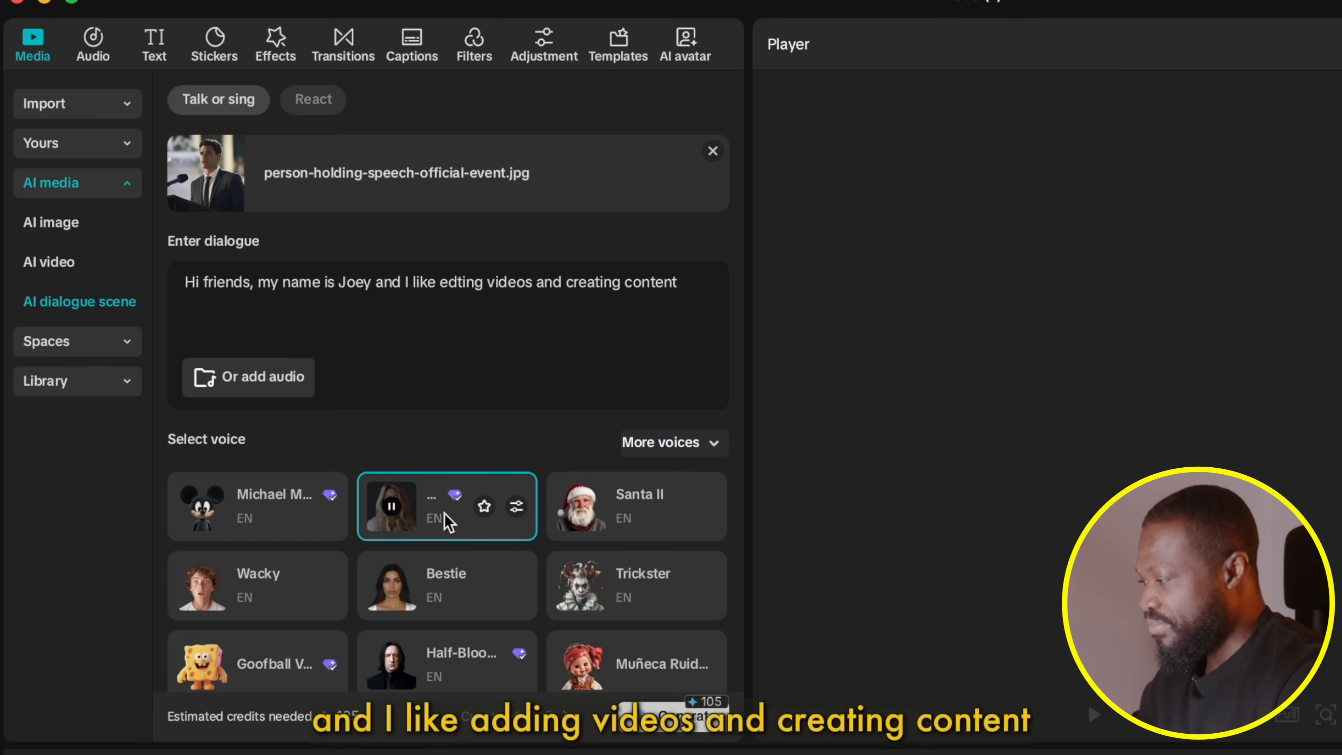
pyautogui.scroll(-15, 552, 531)
pyautogui.scroll(-5, 550, 531)
pyautogui.scroll(20, 549, 531)
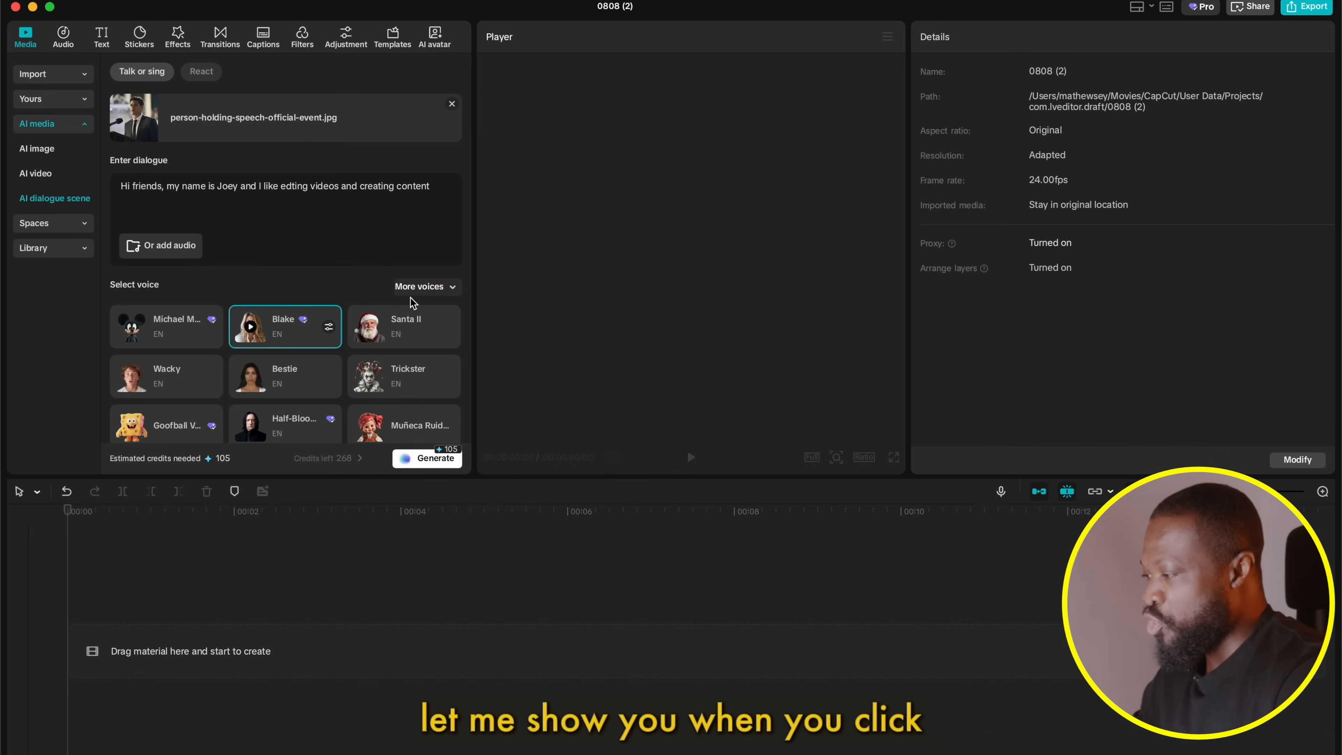
# Step: Open the full voice selection and look at the custom voices, text-to-speech voices and favorites
pyautogui.click(420, 287)
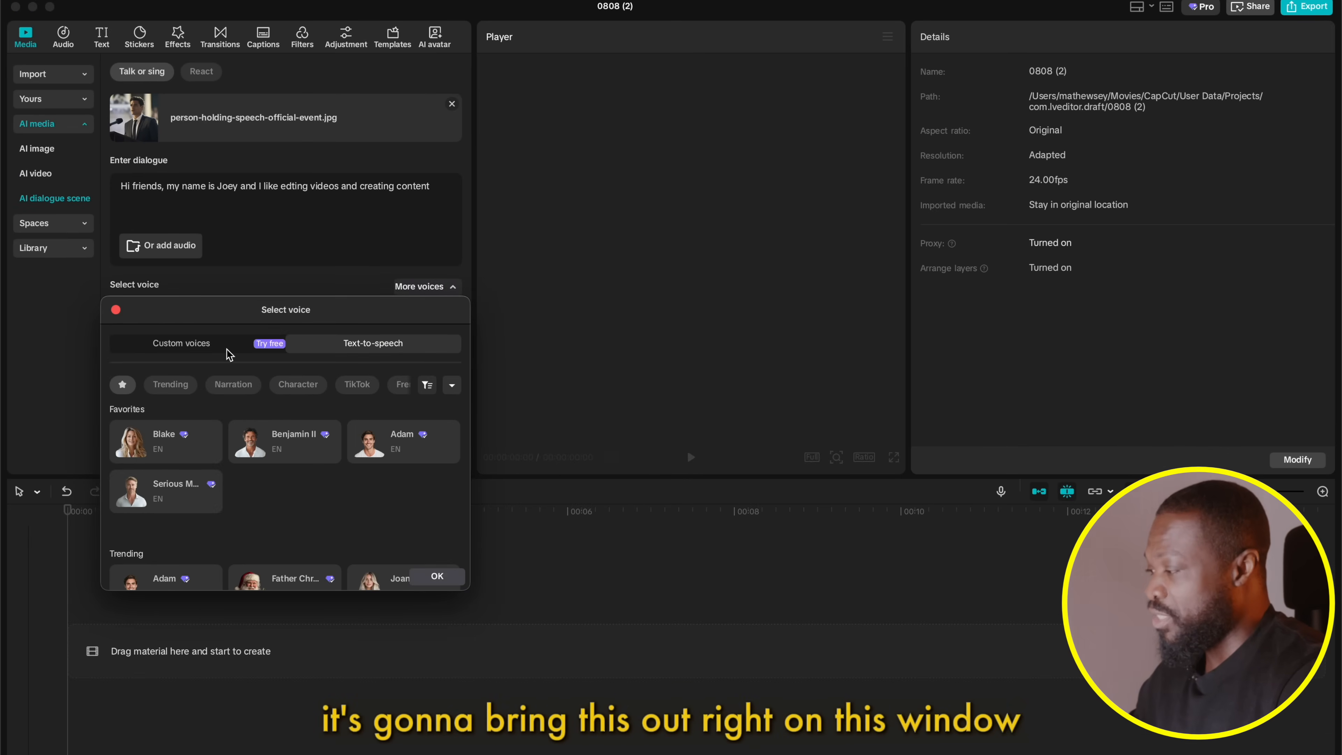
pyautogui.click(201, 346)
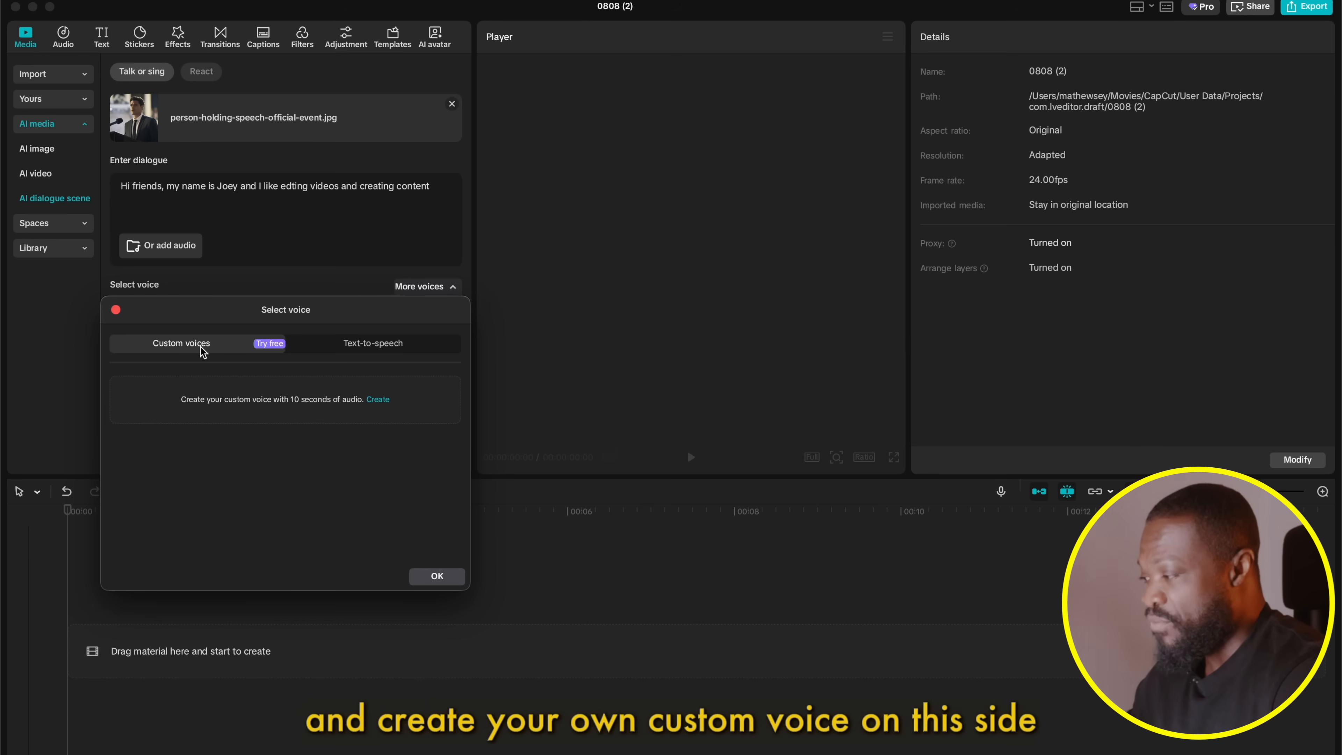
pyautogui.click(358, 346)
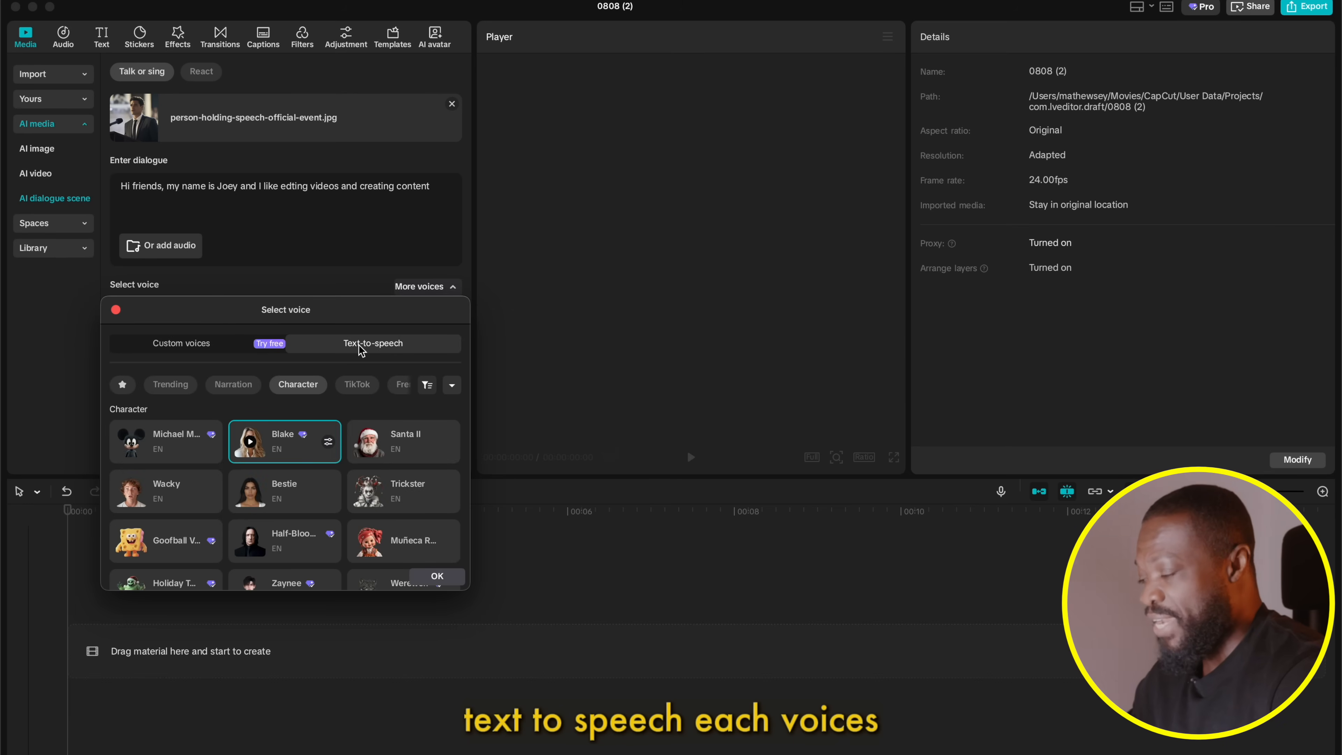
pyautogui.click(125, 391)
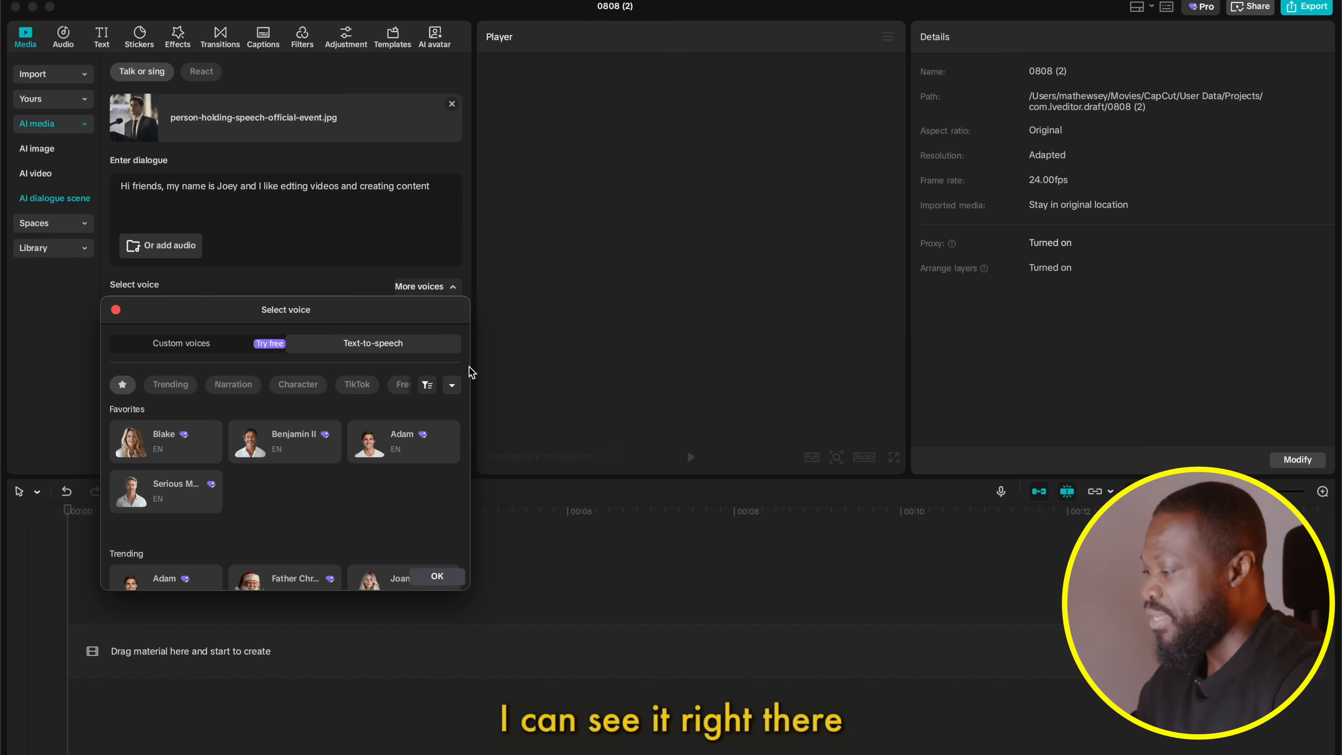
# Step: Expand the voice categories and browse the Narration voices
pyautogui.click(452, 387)
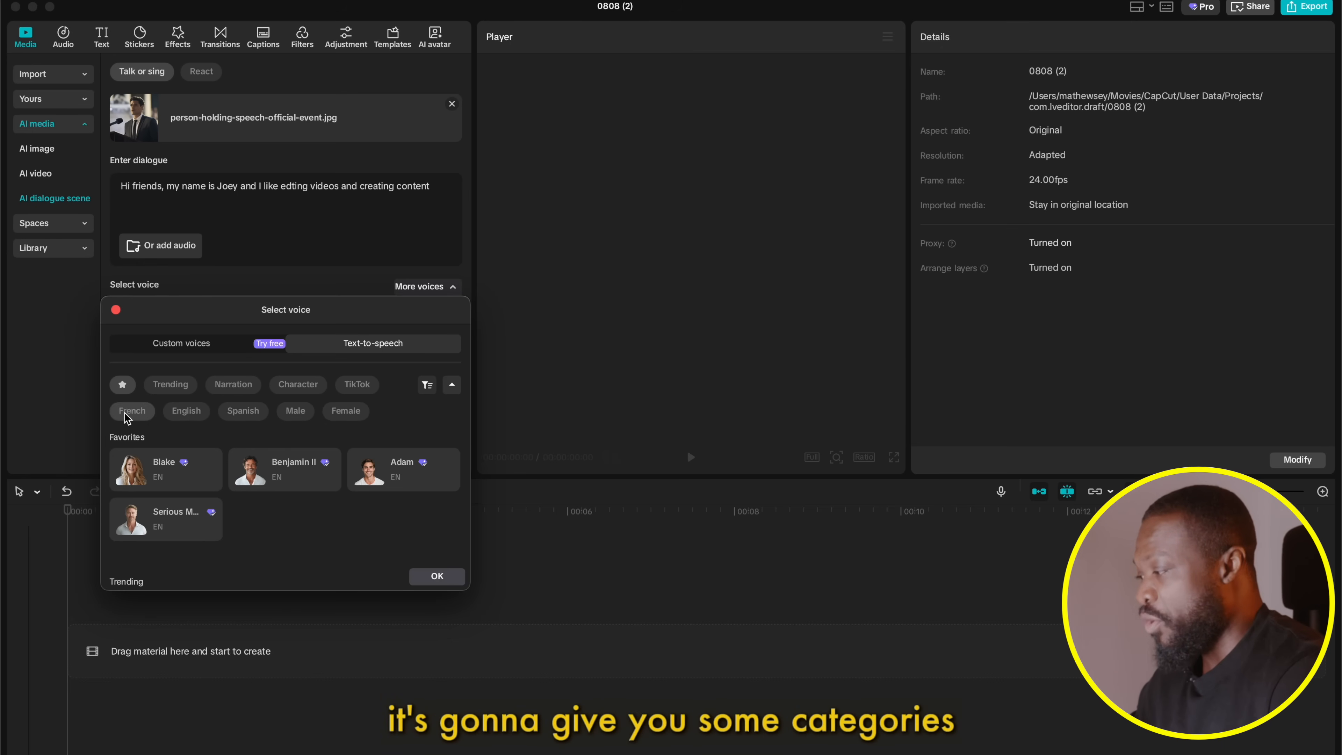
pyautogui.click(234, 383)
pyautogui.scroll(-2, 302, 485)
pyautogui.scroll(-1, 304, 491)
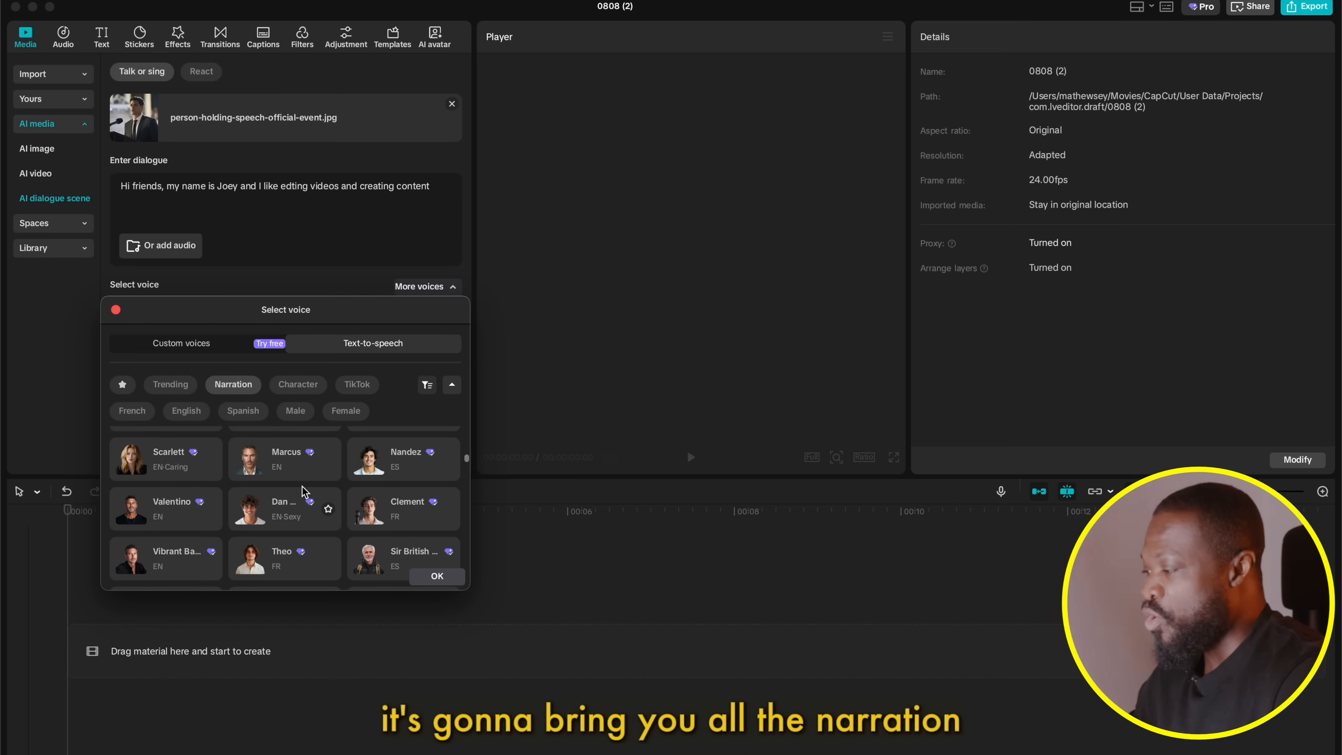
pyautogui.scroll(2, 302, 490)
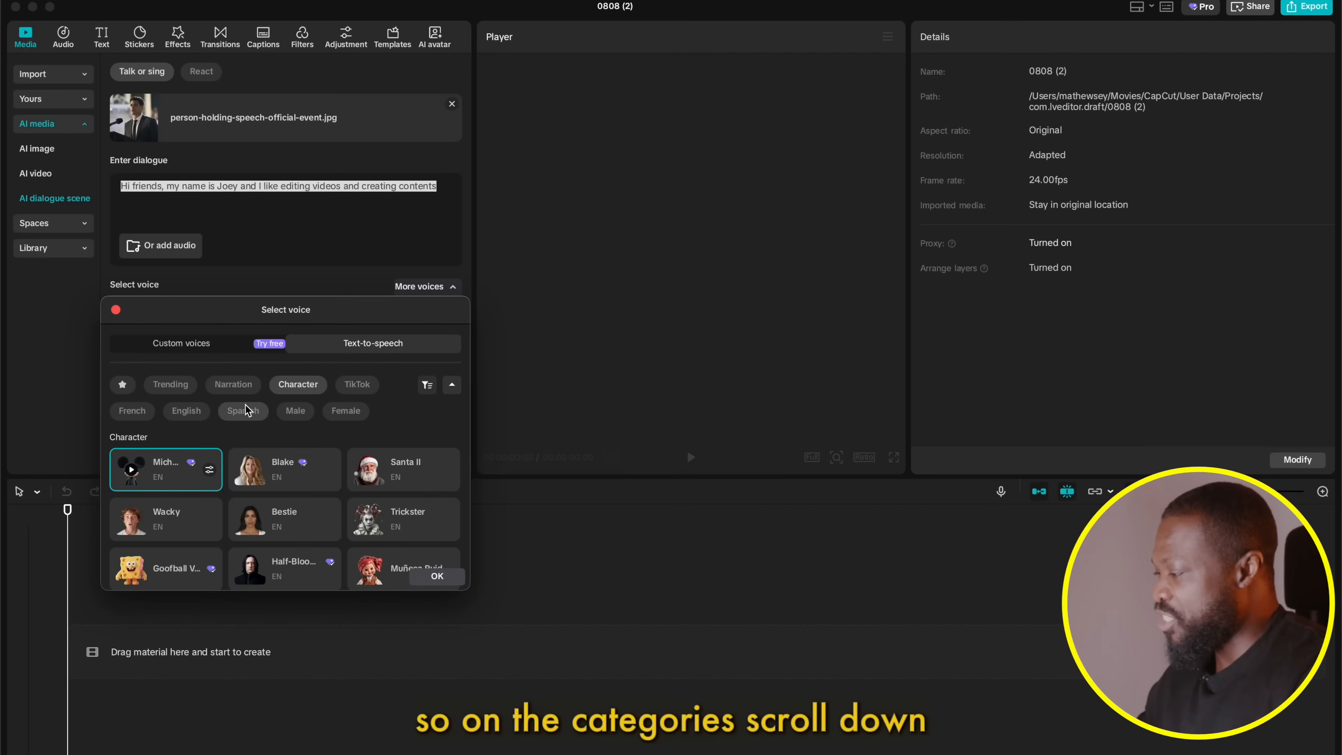
# Step: Preview the Hypetrain voice in the Memesong category and return to the favorite voices
pyautogui.scroll(-2, 261, 415)
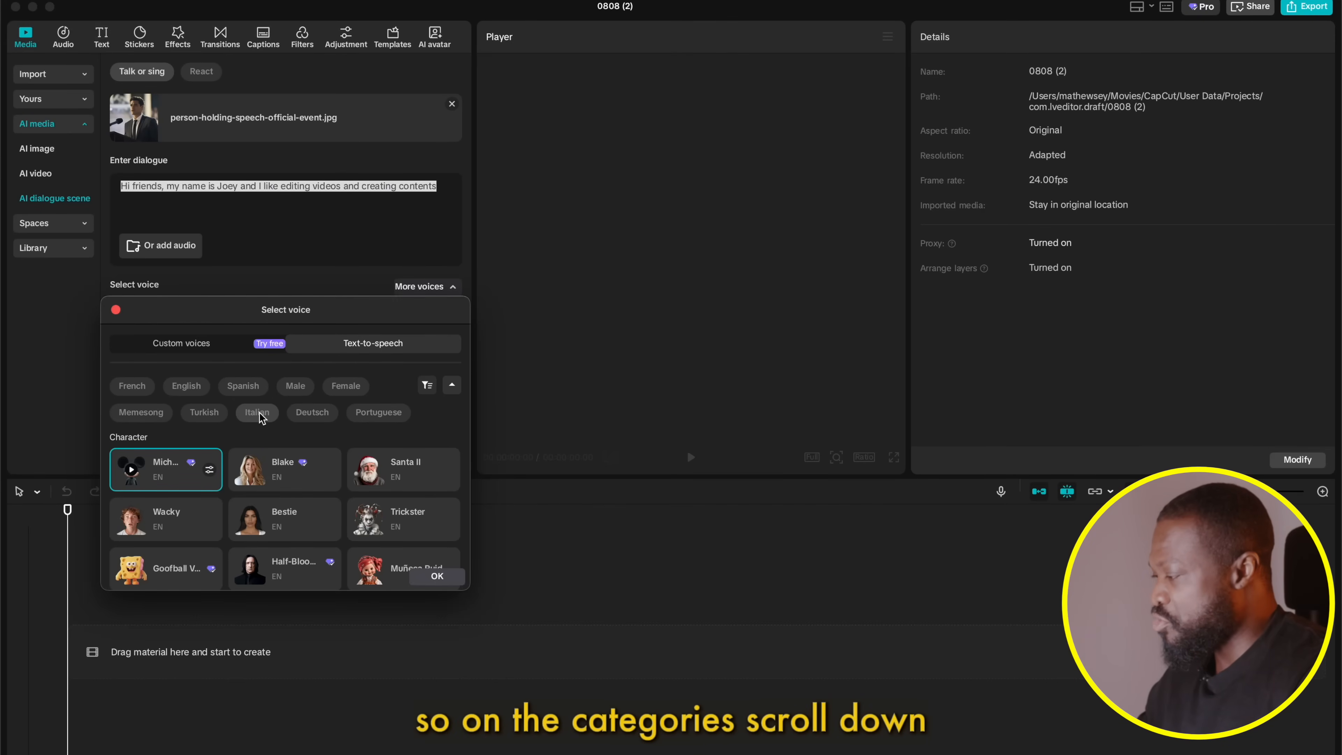
pyautogui.click(137, 419)
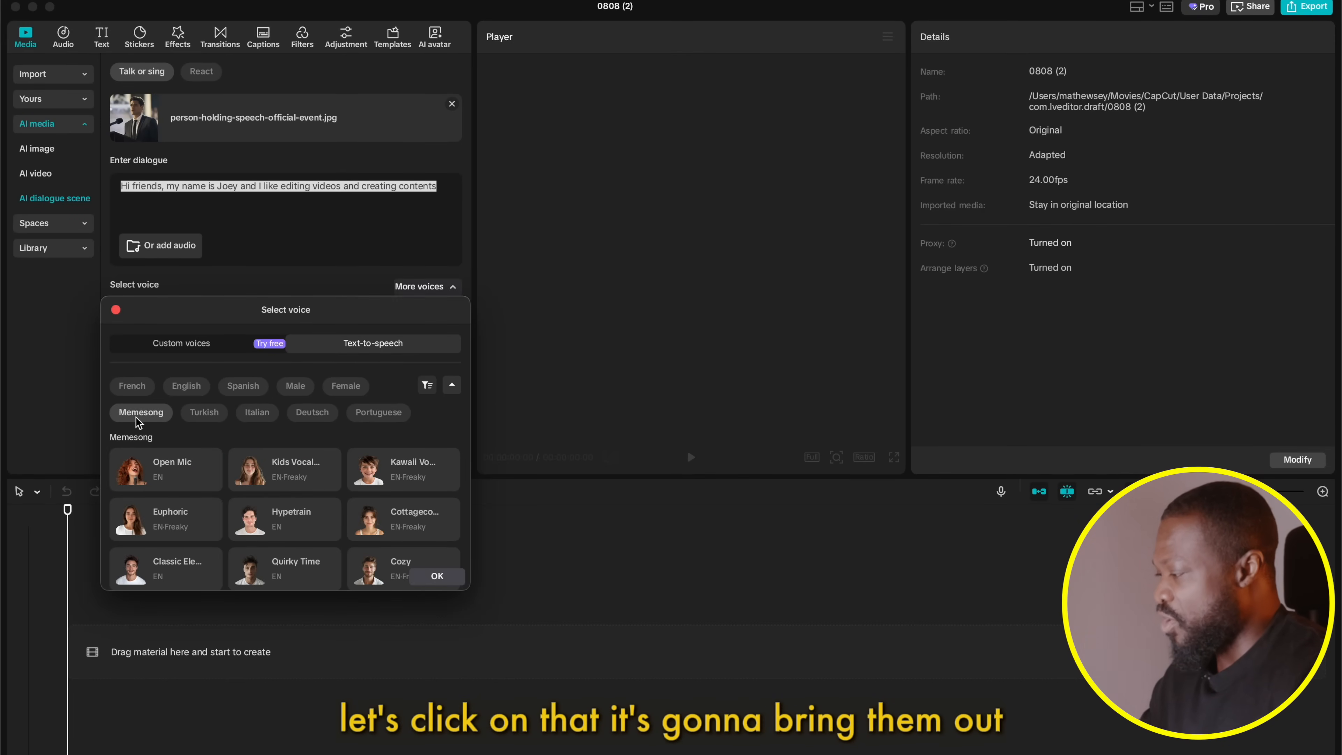
pyautogui.click(287, 526)
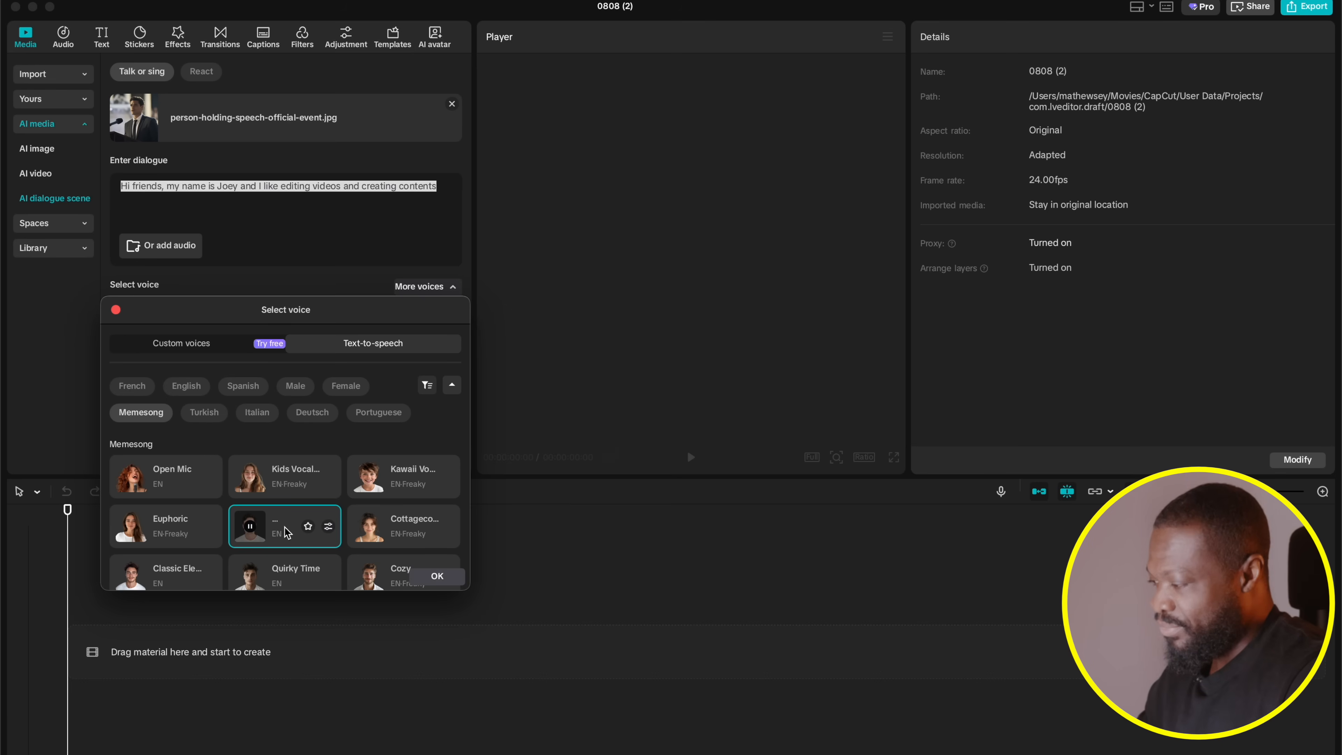
pyautogui.click(253, 527)
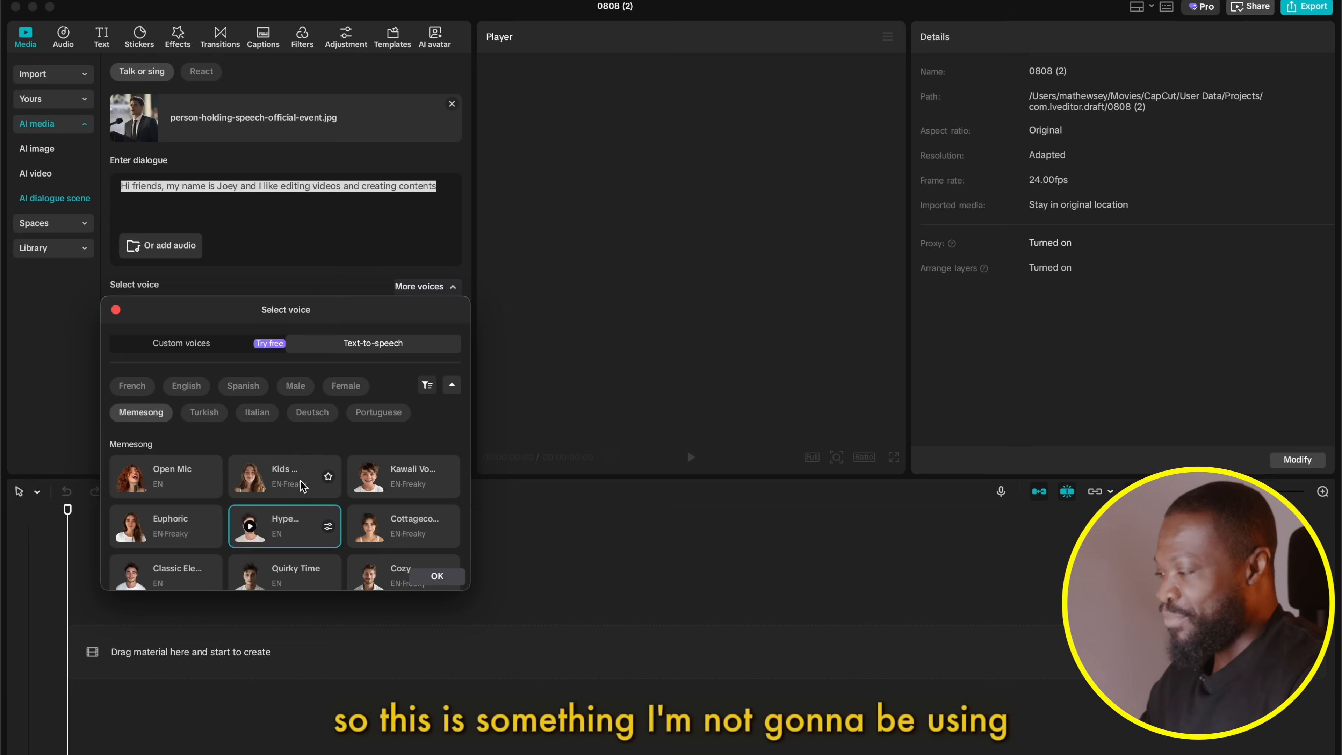
pyautogui.scroll(8, 286, 504)
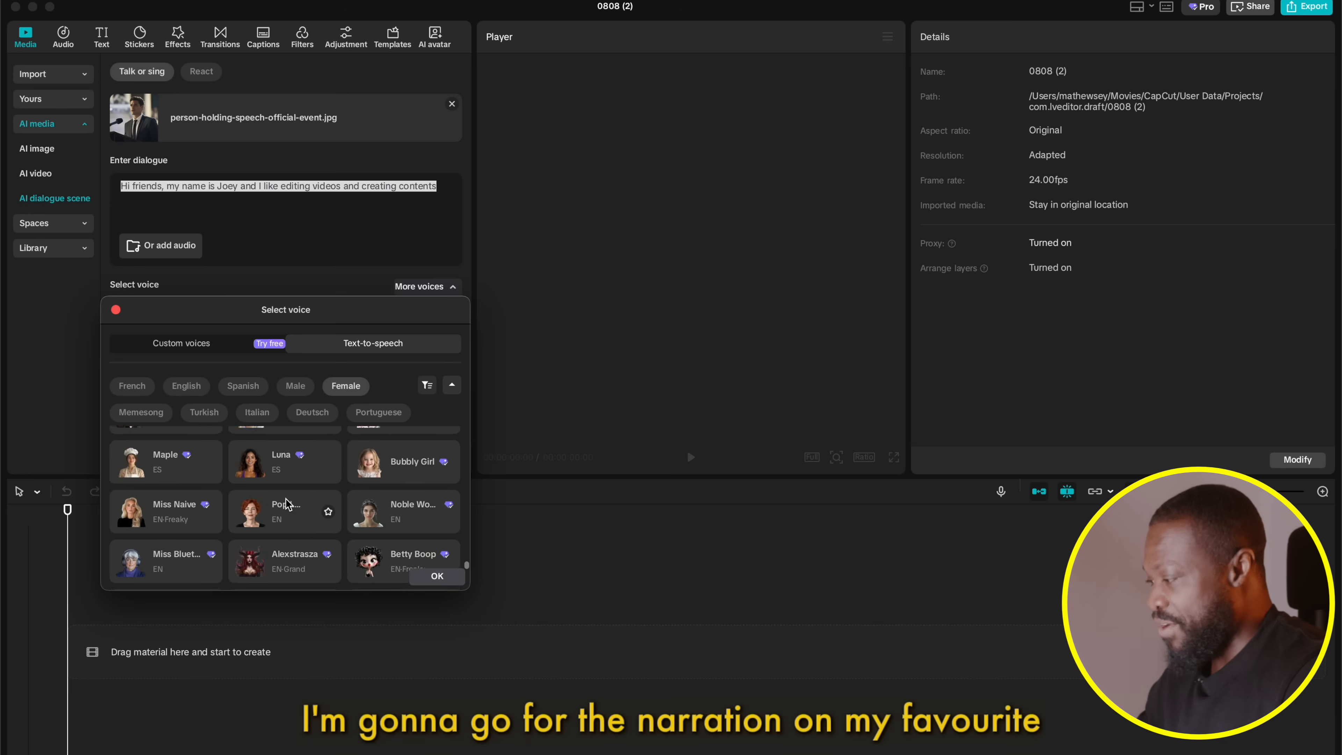
pyautogui.scroll(6, 287, 503)
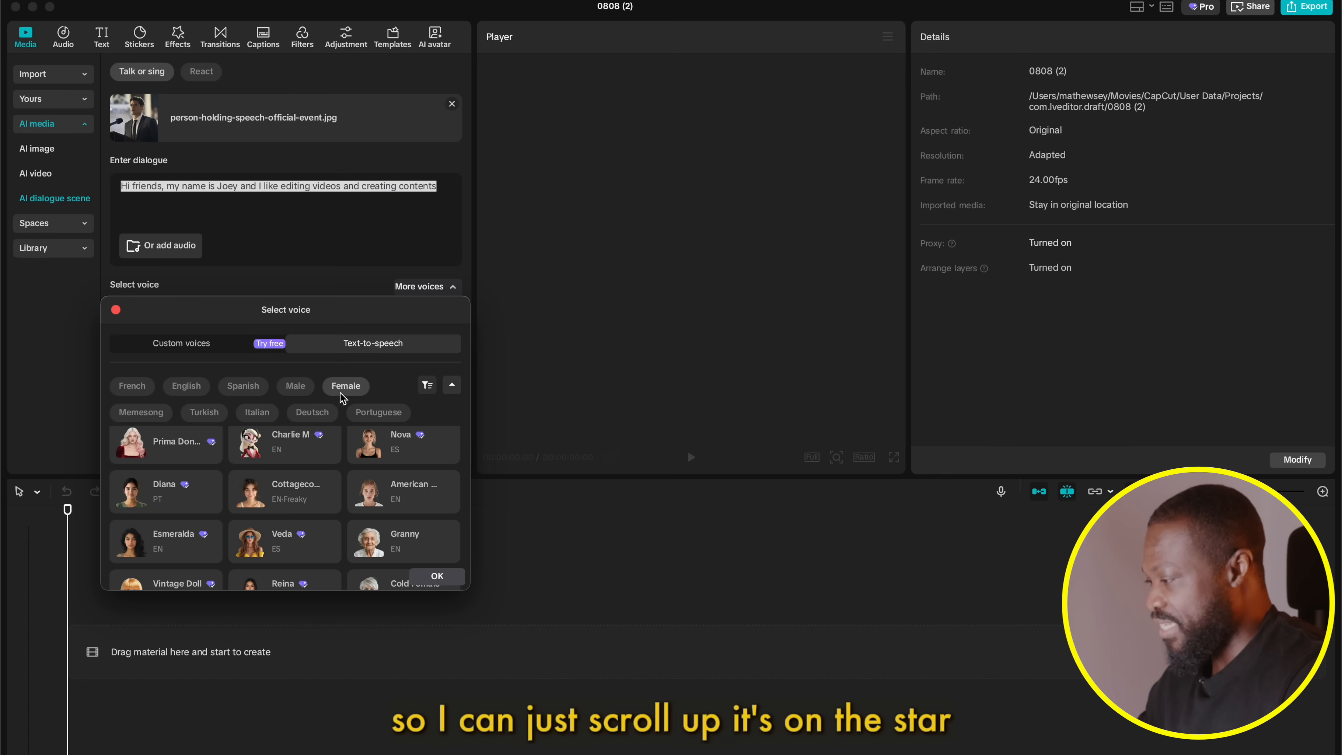
pyautogui.click(130, 390)
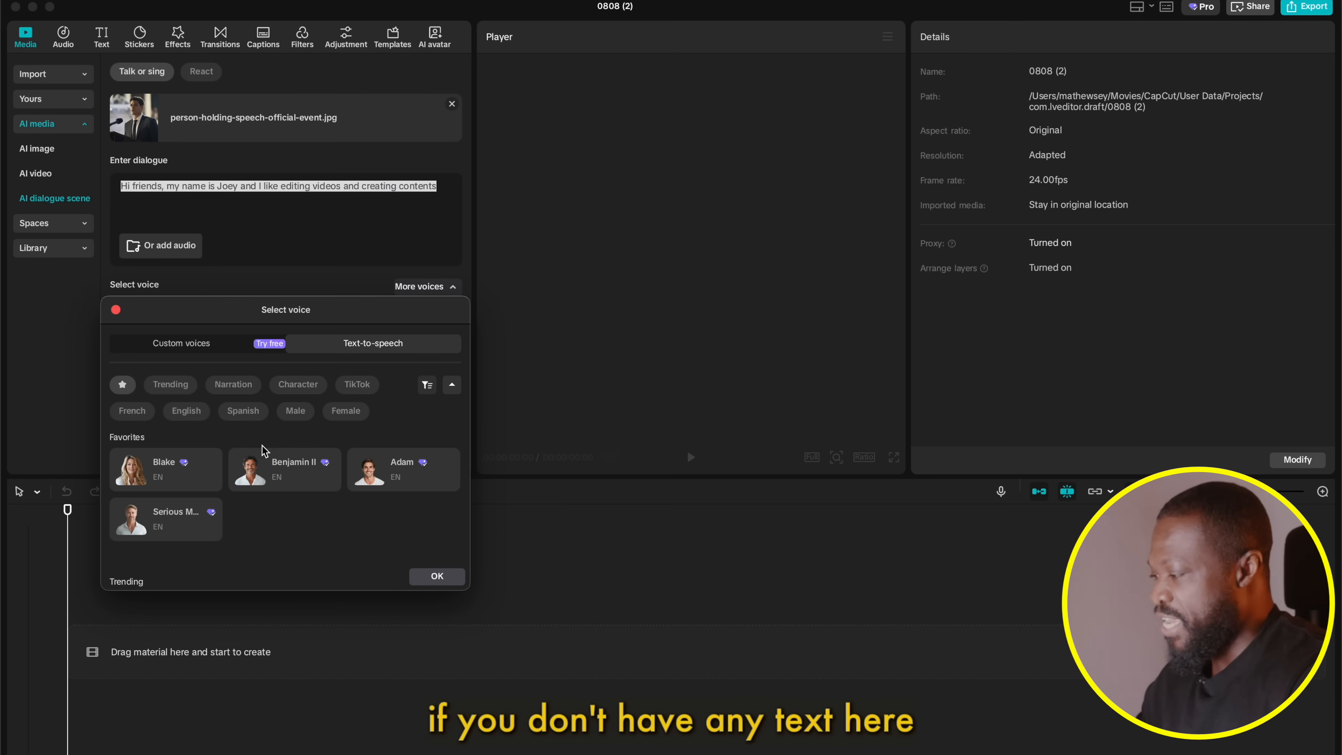
# Step: Try to preview the Blake voice with the dialogue text cut out, and paste the dialogue back in
pyautogui.click(430, 185)
pyautogui.moveTo(441, 185); pyautogui.dragTo(98, 188)
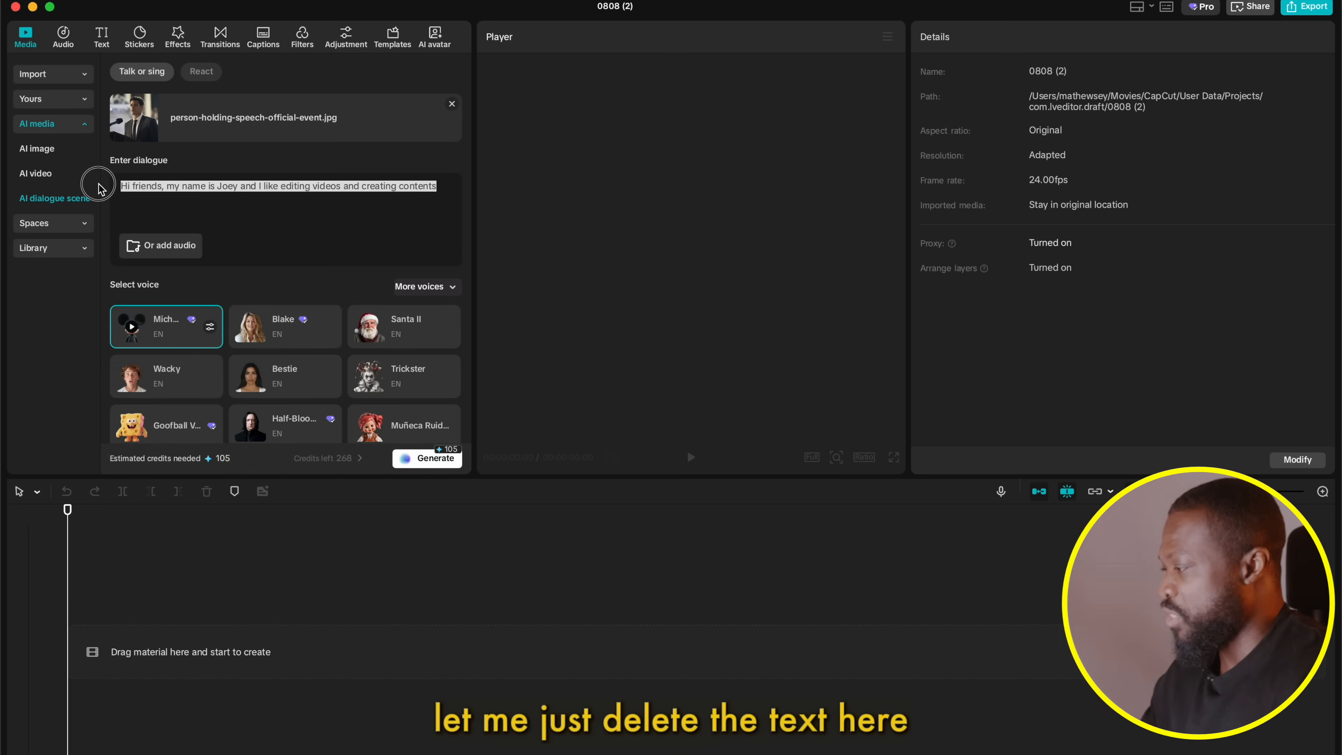
pyautogui.press('super+x')
pyautogui.click(269, 336)
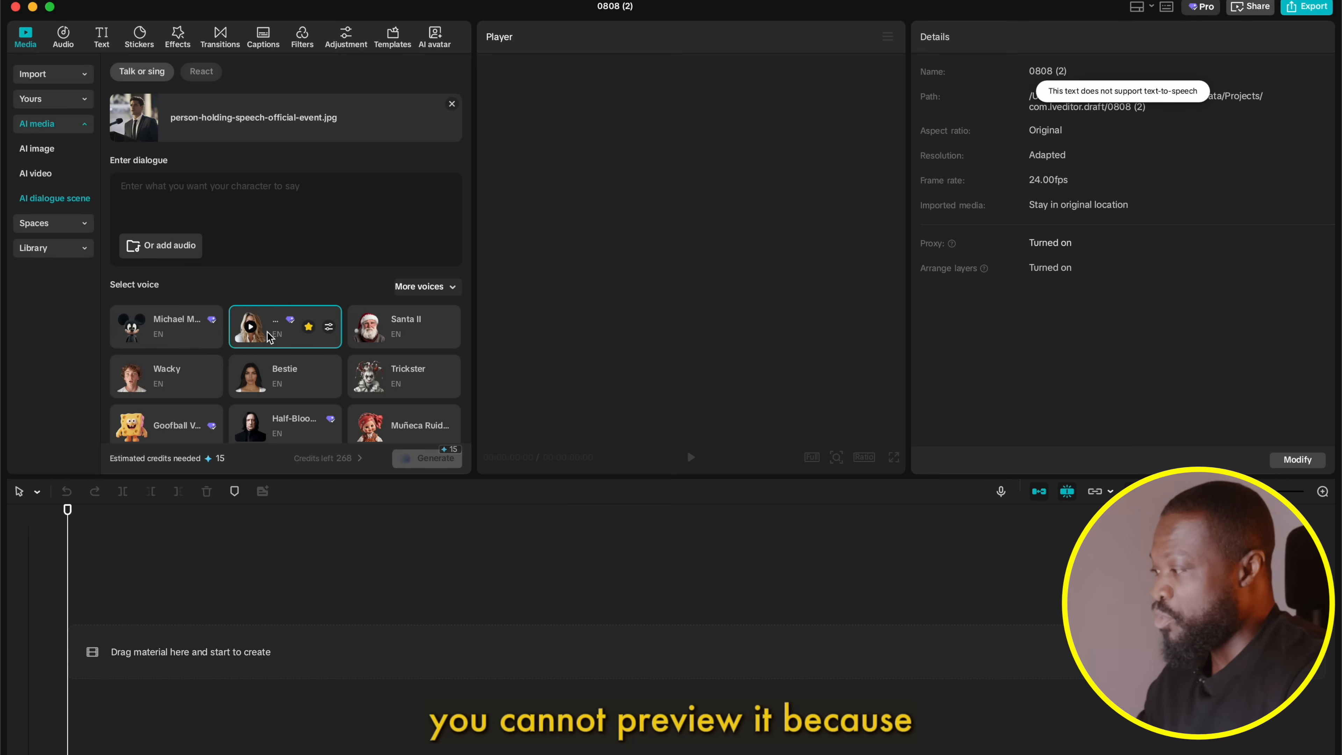
pyautogui.click(217, 187)
pyautogui.press('cmd+v')
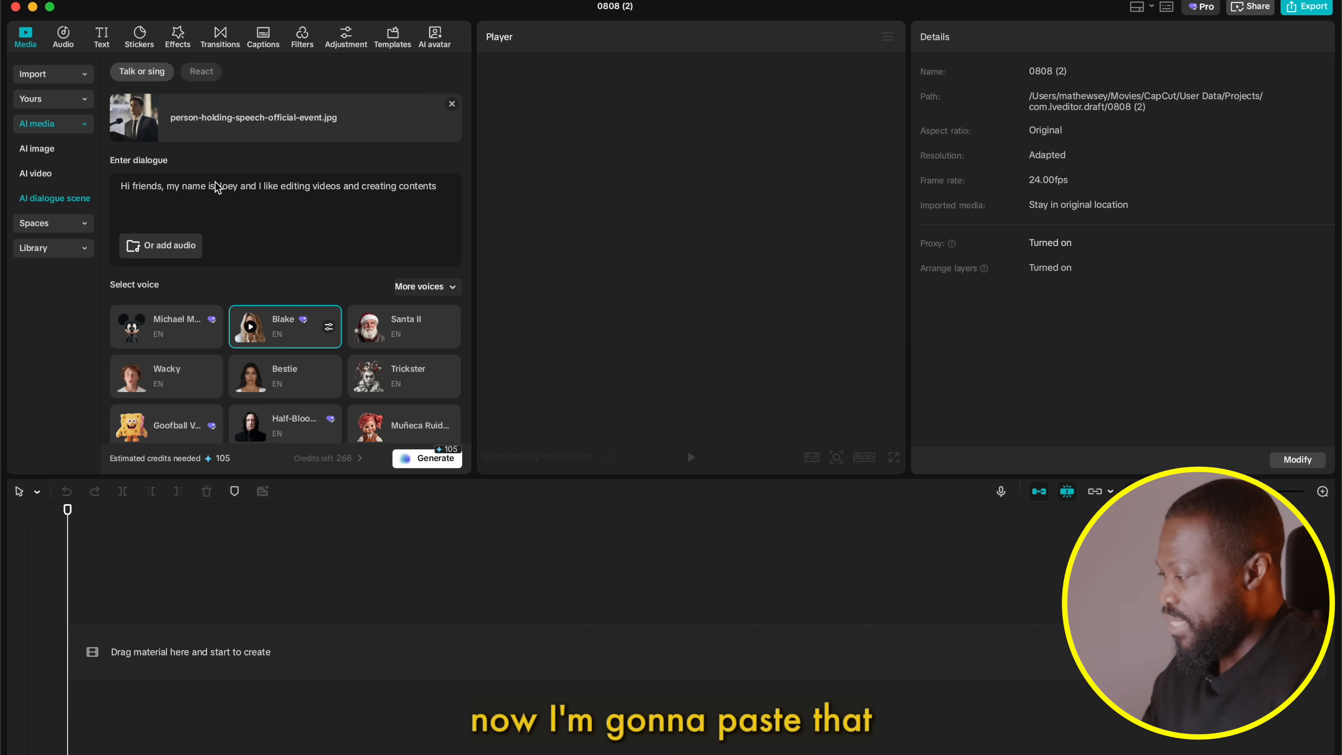
# Step: Choose the Benjamin II voice from the favorite voices and generate the dialogue scene
pyautogui.click(425, 287)
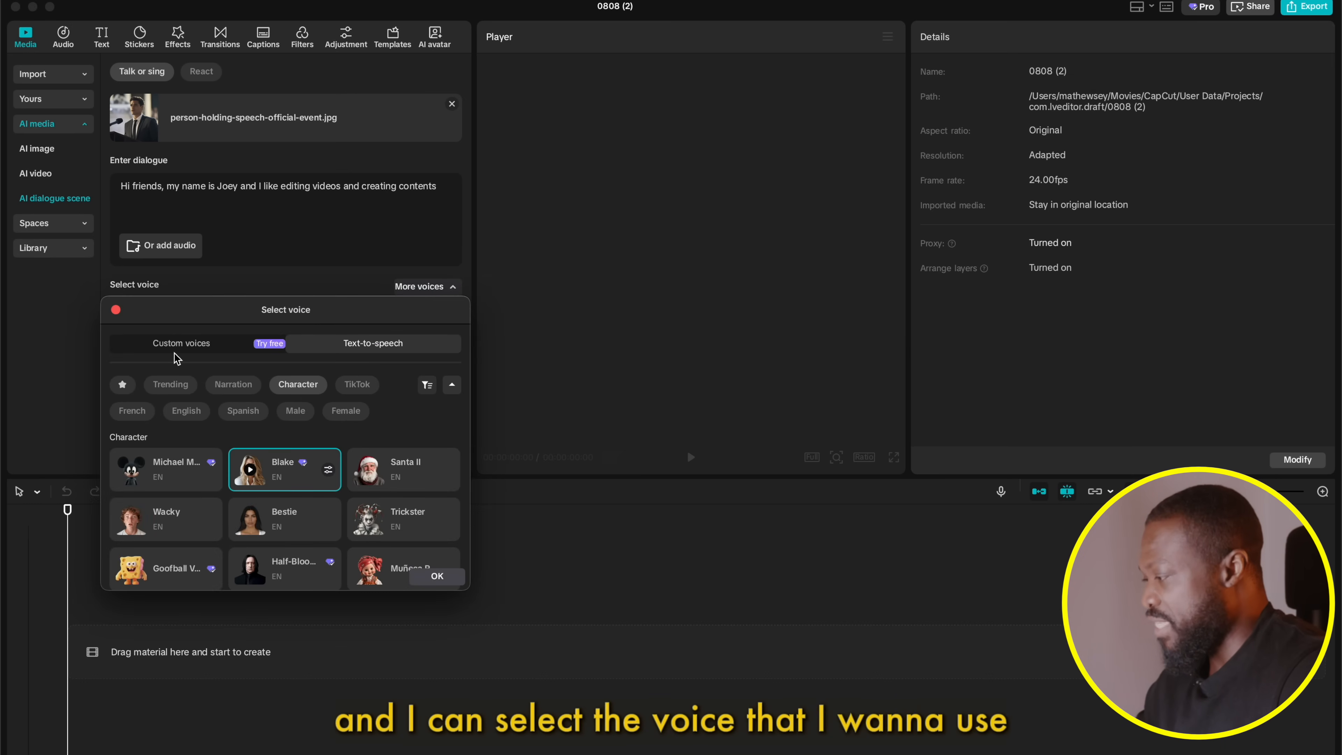
pyautogui.click(122, 389)
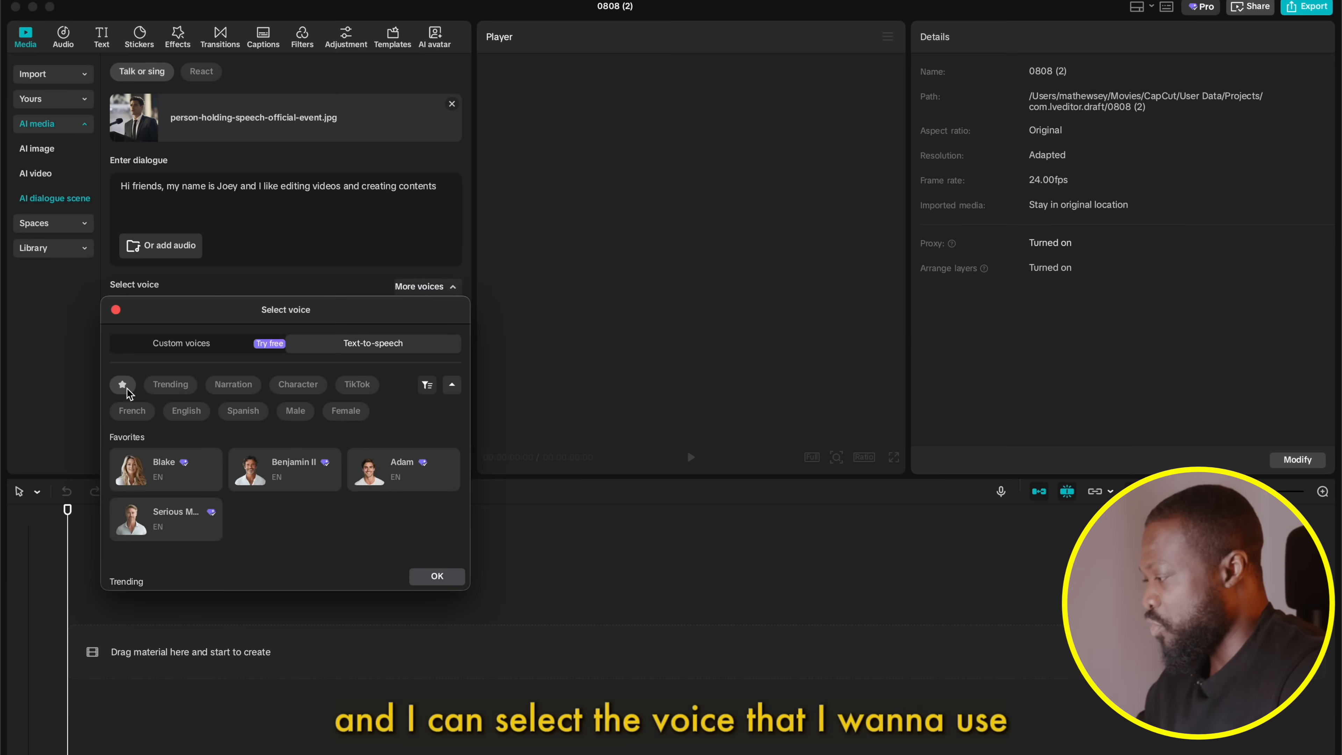
pyautogui.click(288, 479)
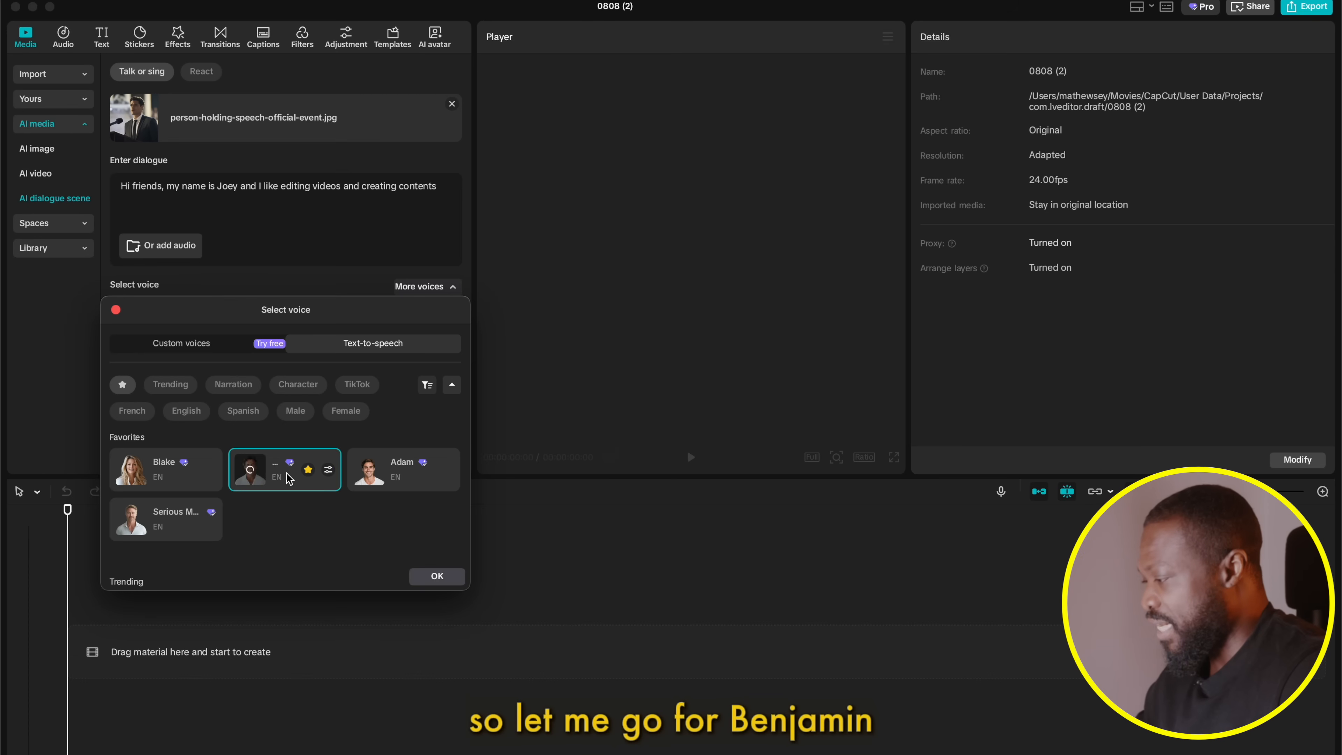
pyautogui.click(442, 581)
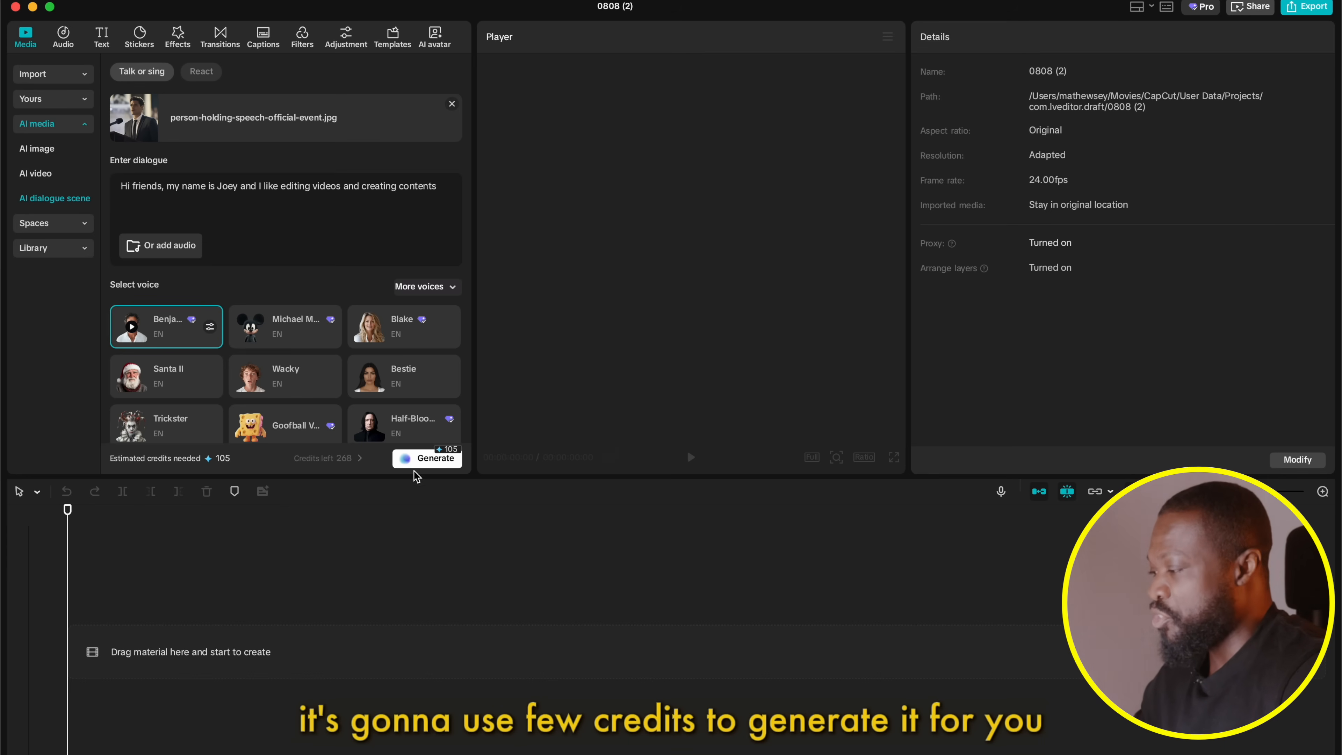
pyautogui.click(432, 459)
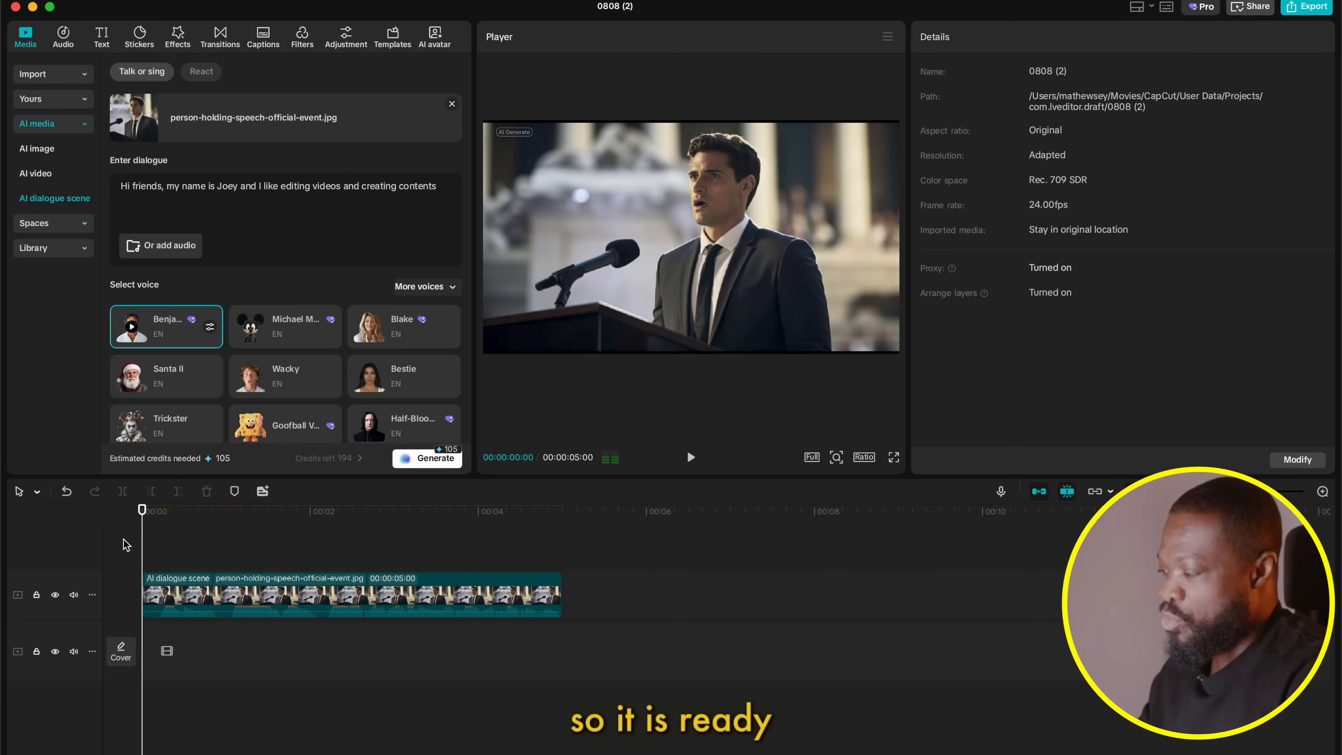
# Step: Play the generated dialogue scene and view it in full screen
pyautogui.press('space')
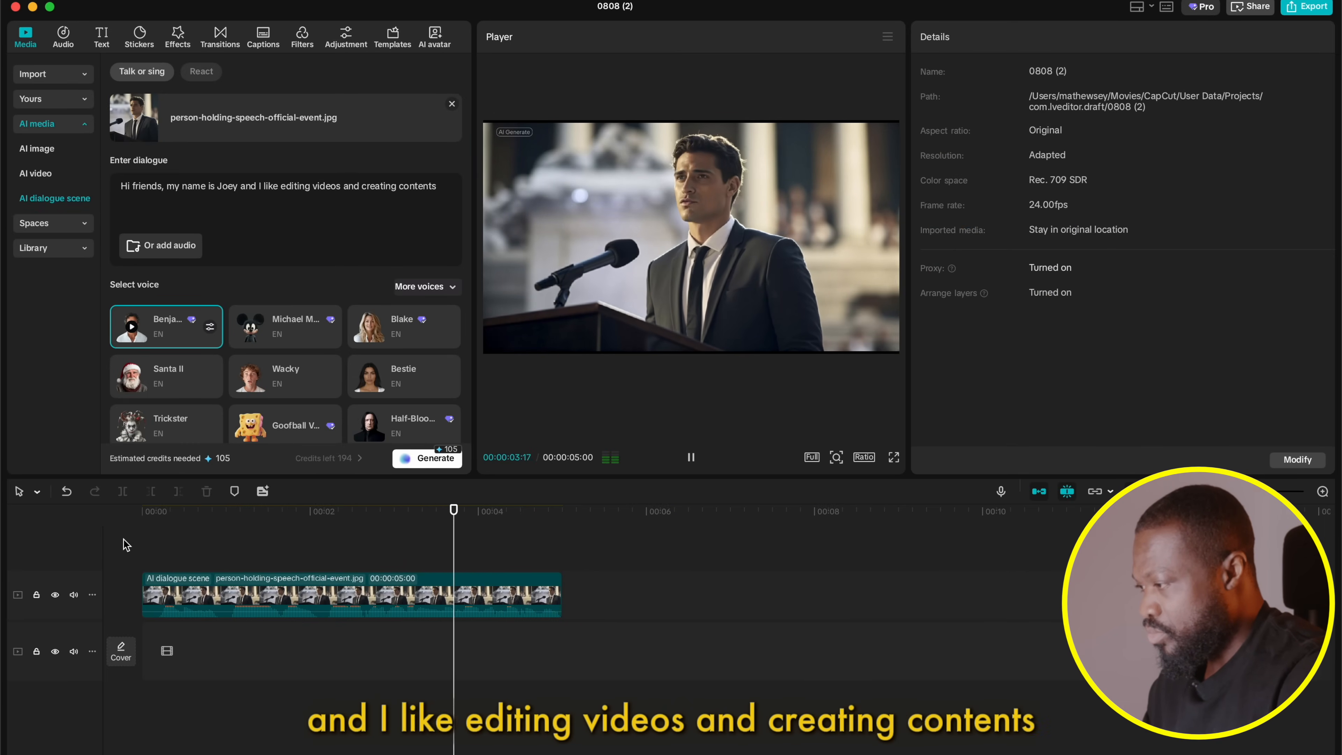
pyautogui.click(892, 459)
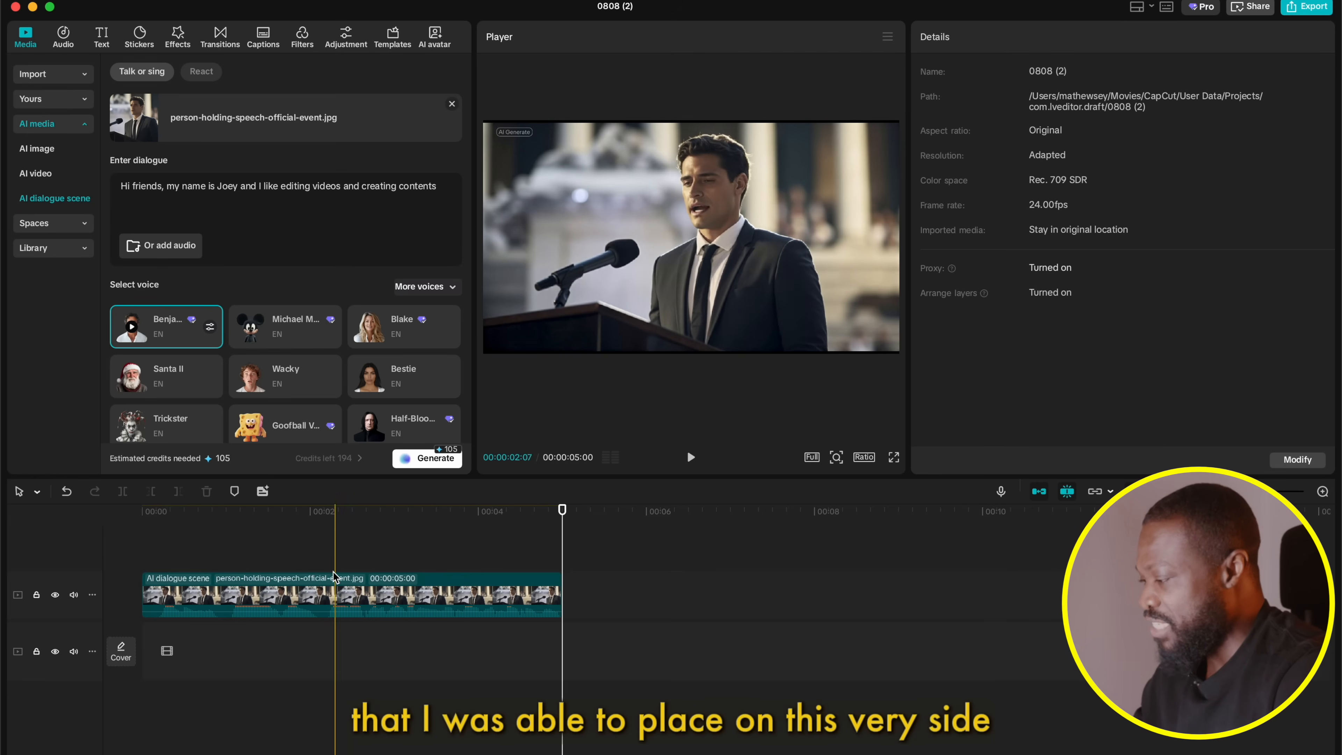
# Step: Keyframe the dialogue clip's transform at its start, and at 00:00:04:19 set the scale to 125% and shift the picture down to Y -140
pyautogui.click(333, 574)
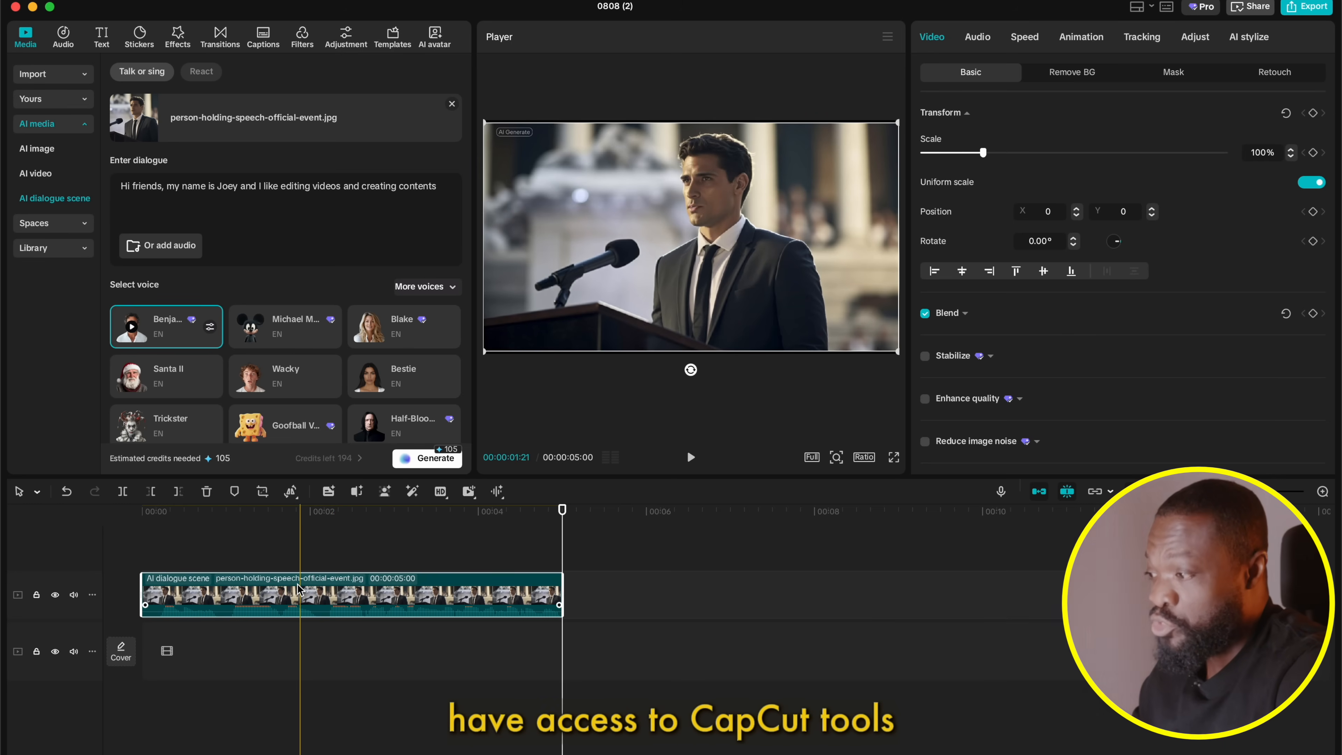
pyautogui.click(147, 515)
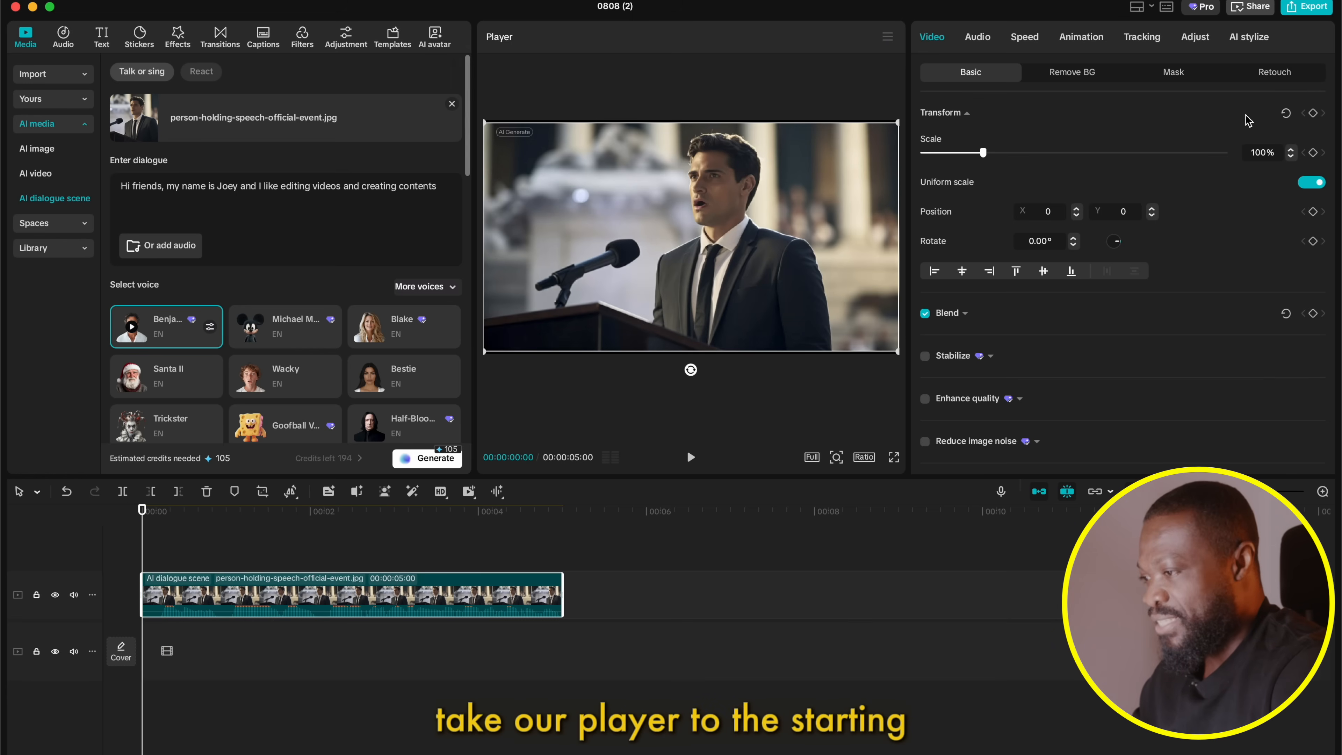
pyautogui.click(1312, 113)
pyautogui.click(544, 512)
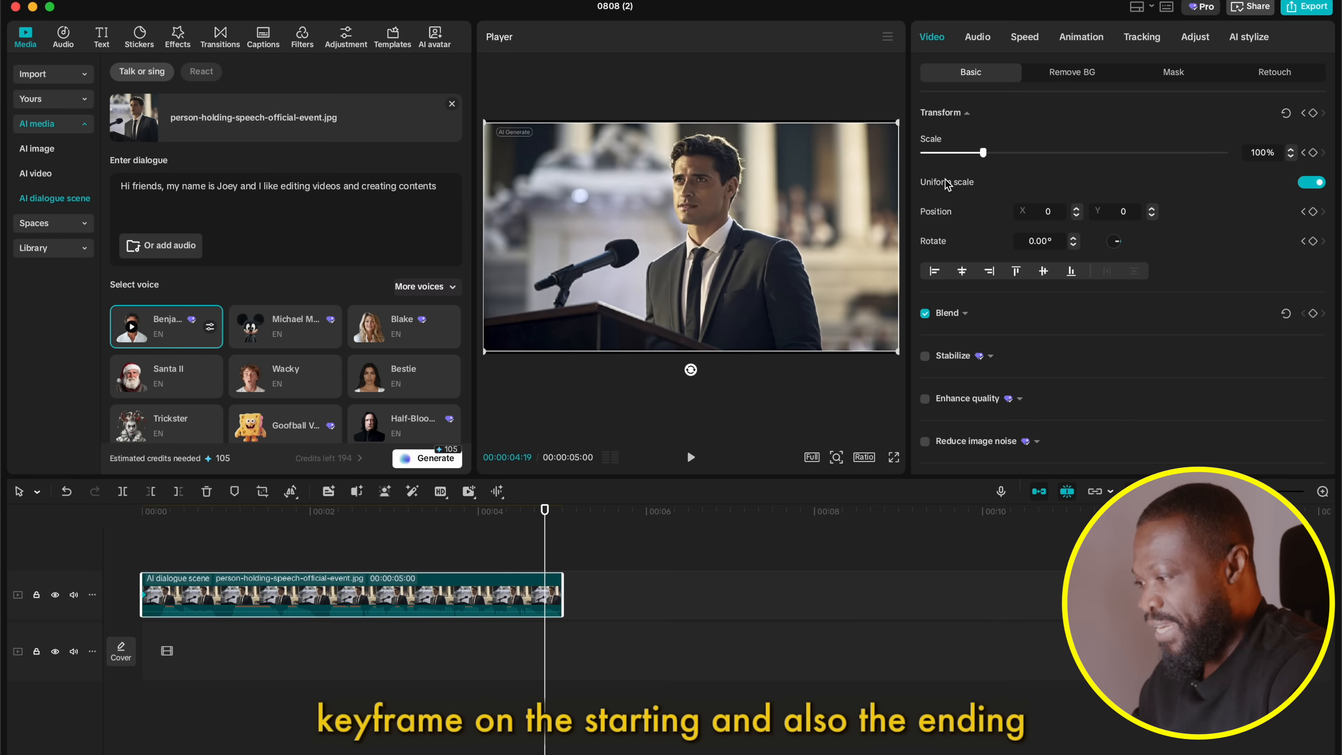
pyautogui.moveTo(983, 153); pyautogui.dragTo(998, 154)
pyautogui.moveTo(787, 177); pyautogui.dragTo(791, 191)
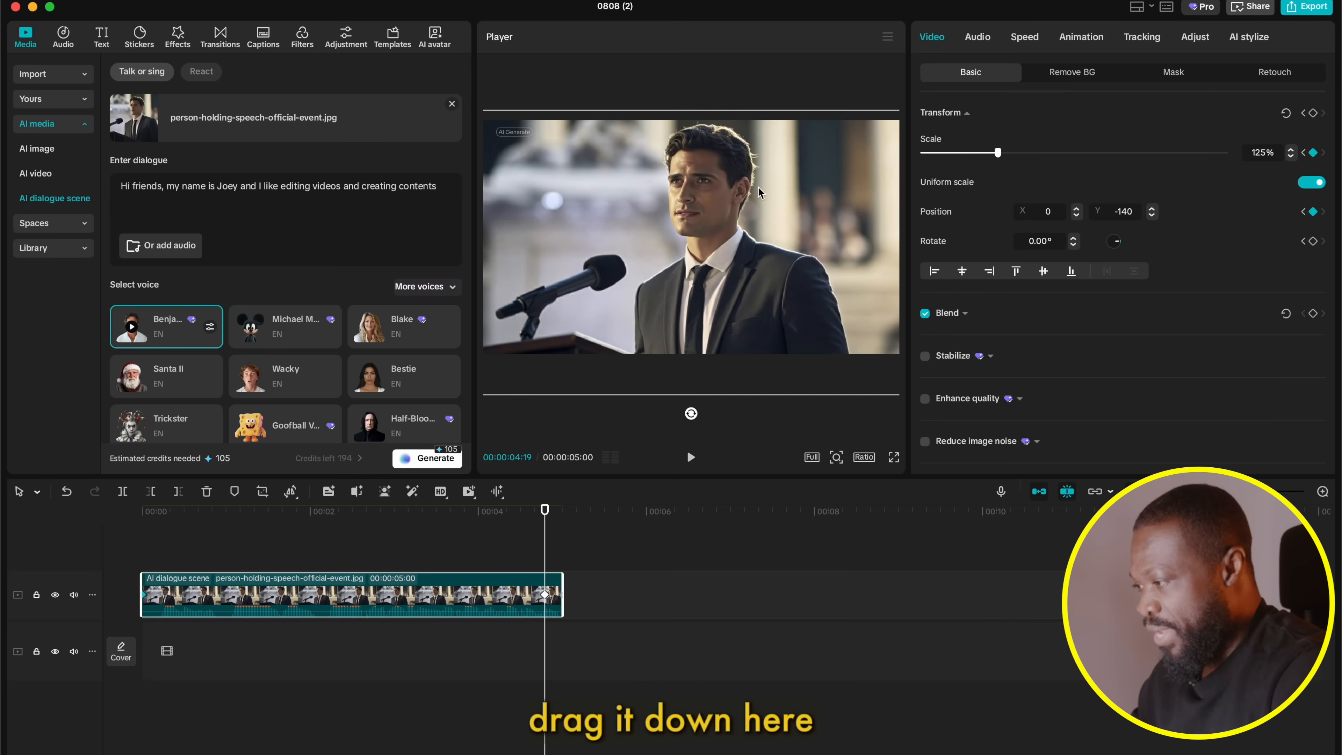
# Step: Raise the dialogue clip's saturation to 18 in the basic color adjustments
pyautogui.click(1195, 37)
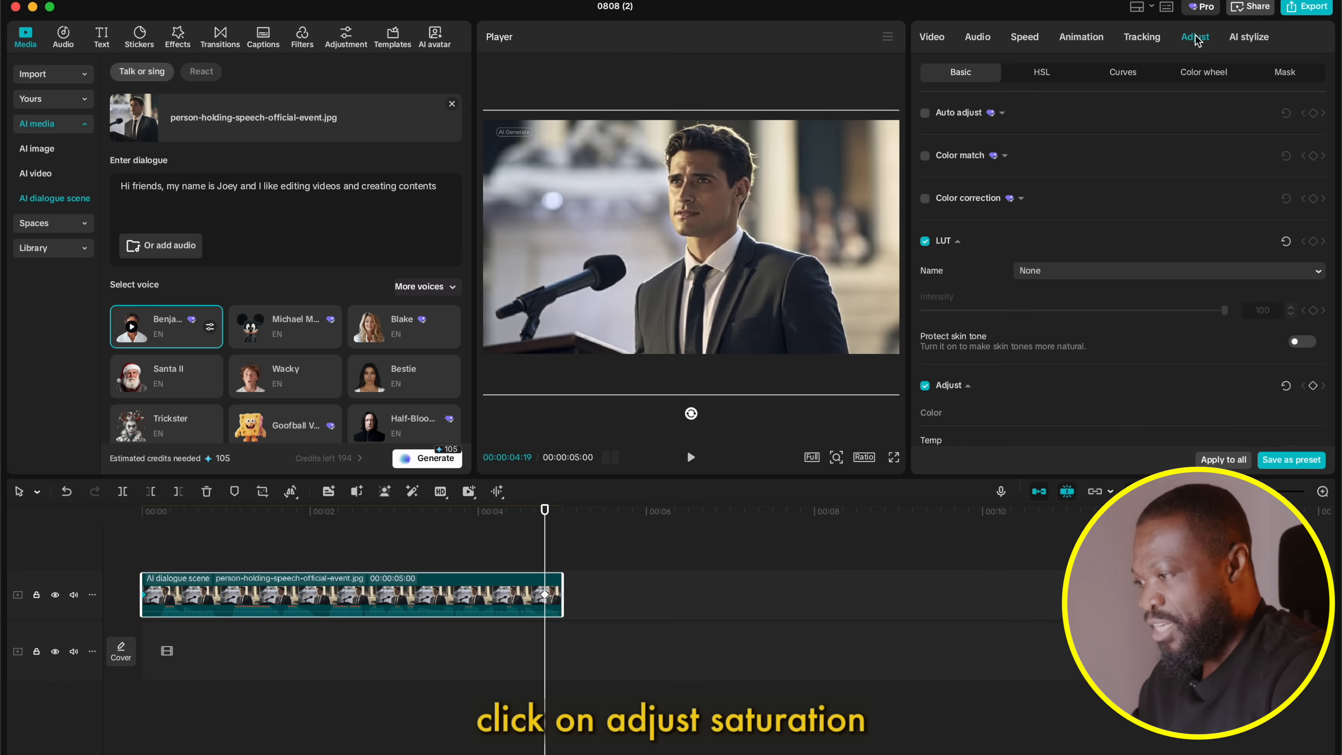
pyautogui.scroll(-3, 1075, 370)
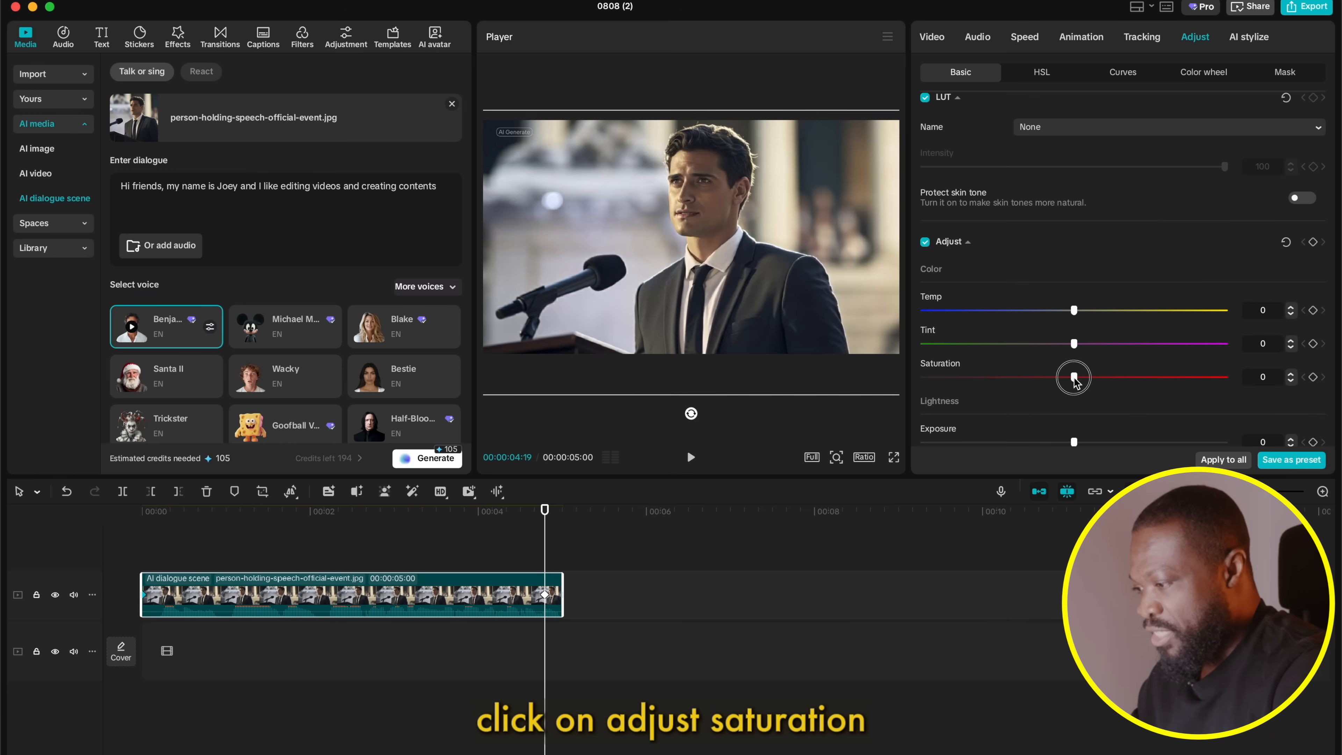
pyautogui.moveTo(1074, 378); pyautogui.dragTo(1101, 380)
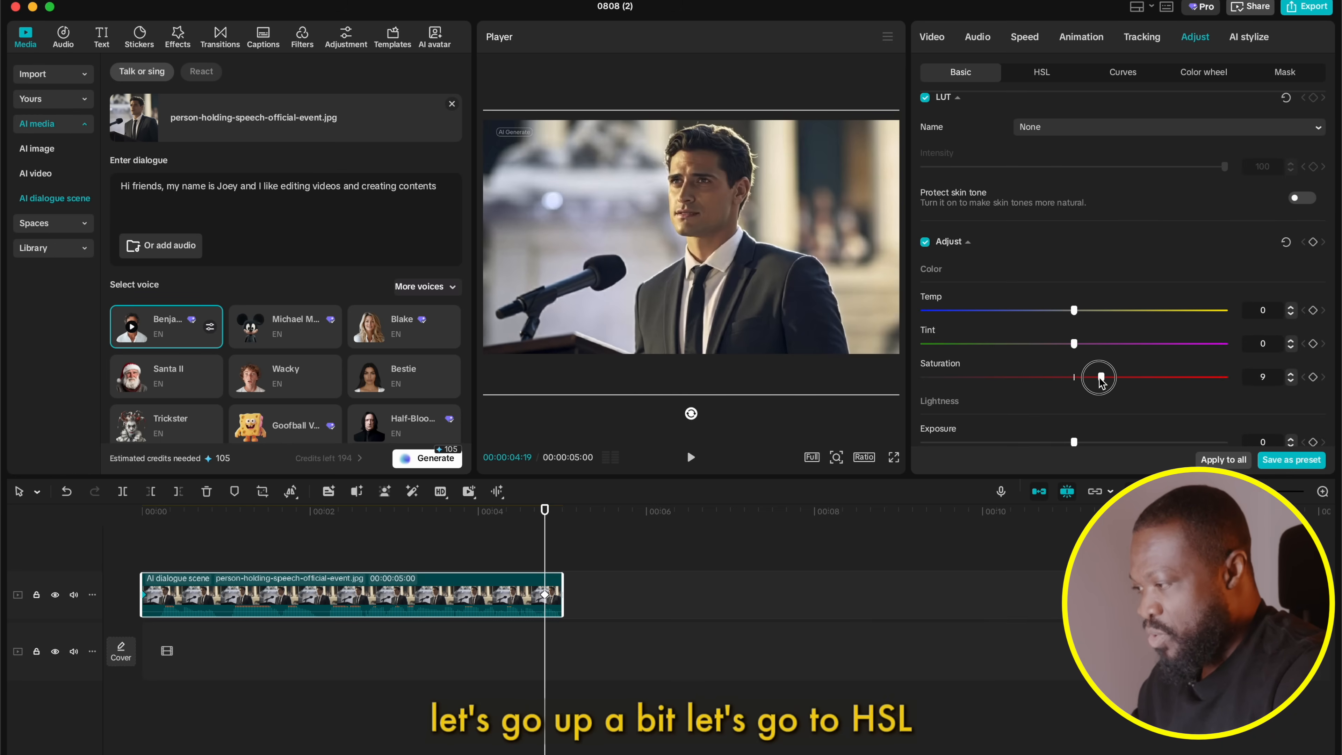
# Step: Sample the man's skin tone as an HSL color and set its hue to -21 and saturation to about 11
pyautogui.click(1041, 74)
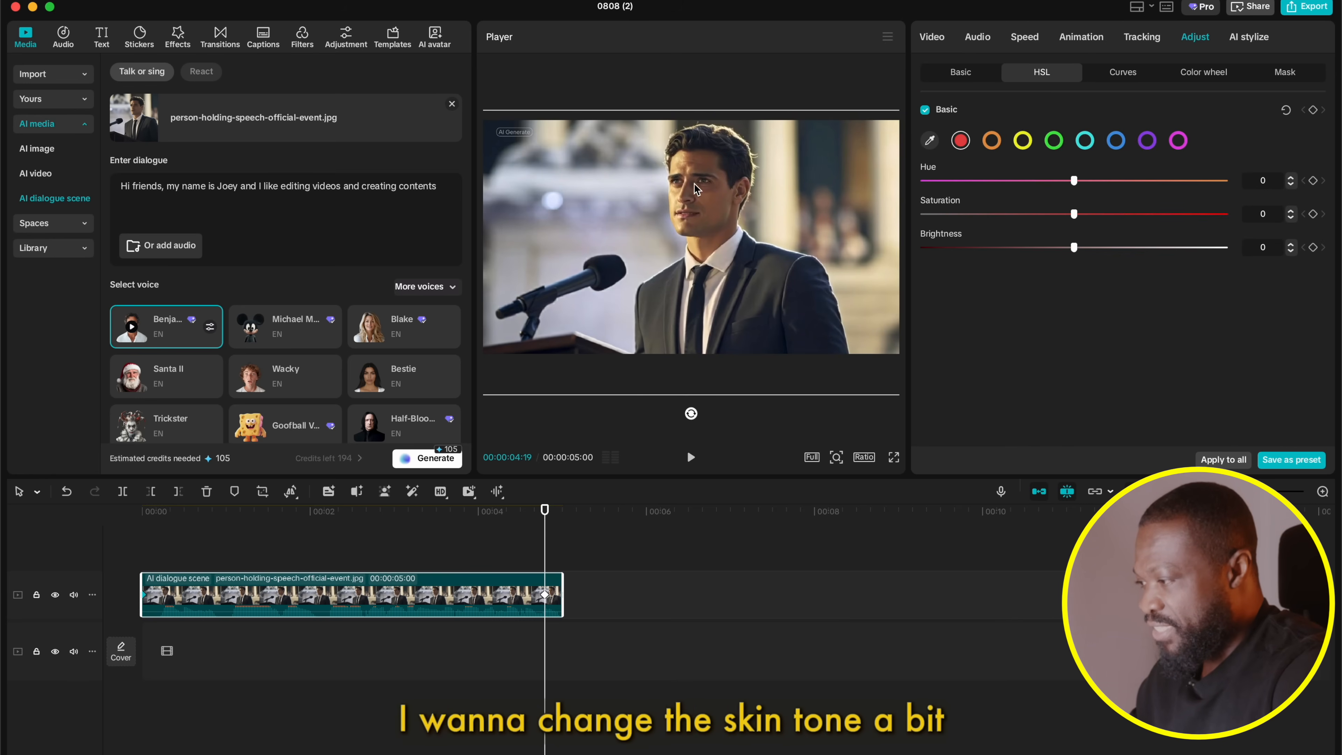
pyautogui.click(931, 141)
pyautogui.click(710, 200)
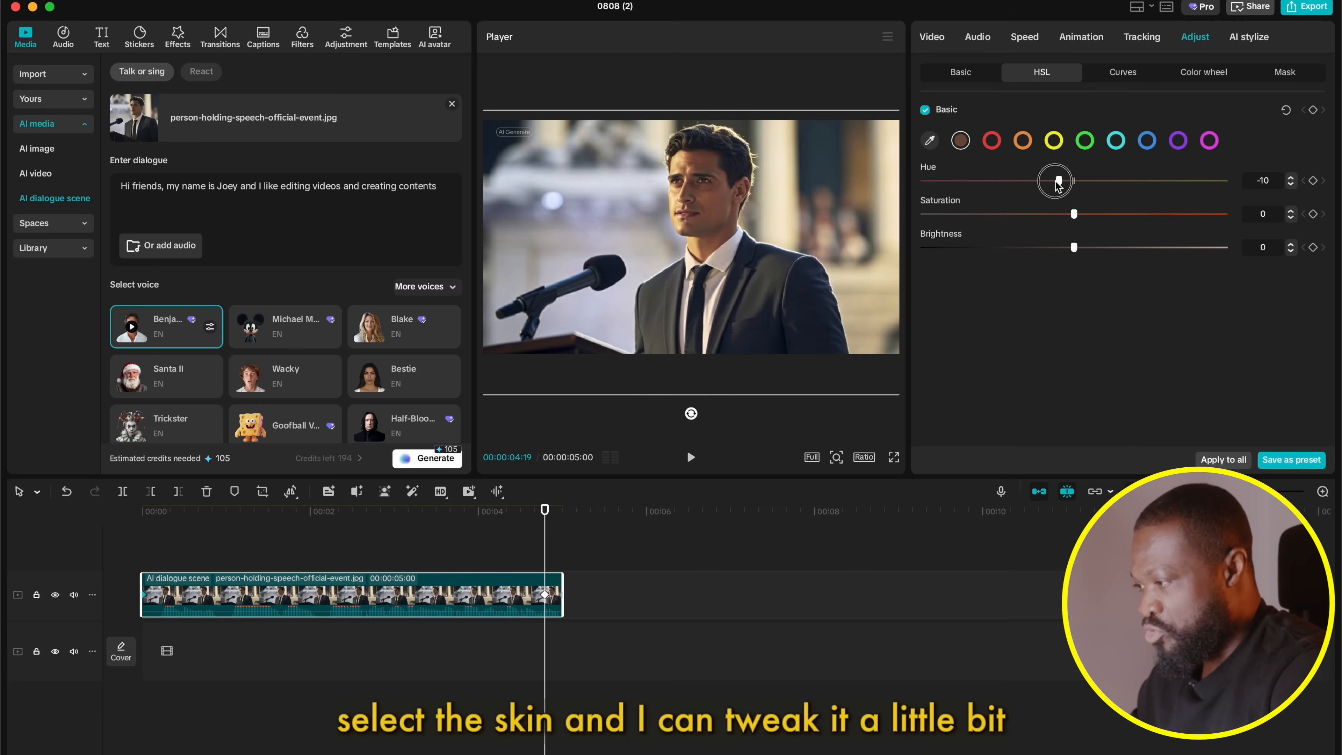
pyautogui.moveTo(1038, 186); pyautogui.dragTo(1088, 215)
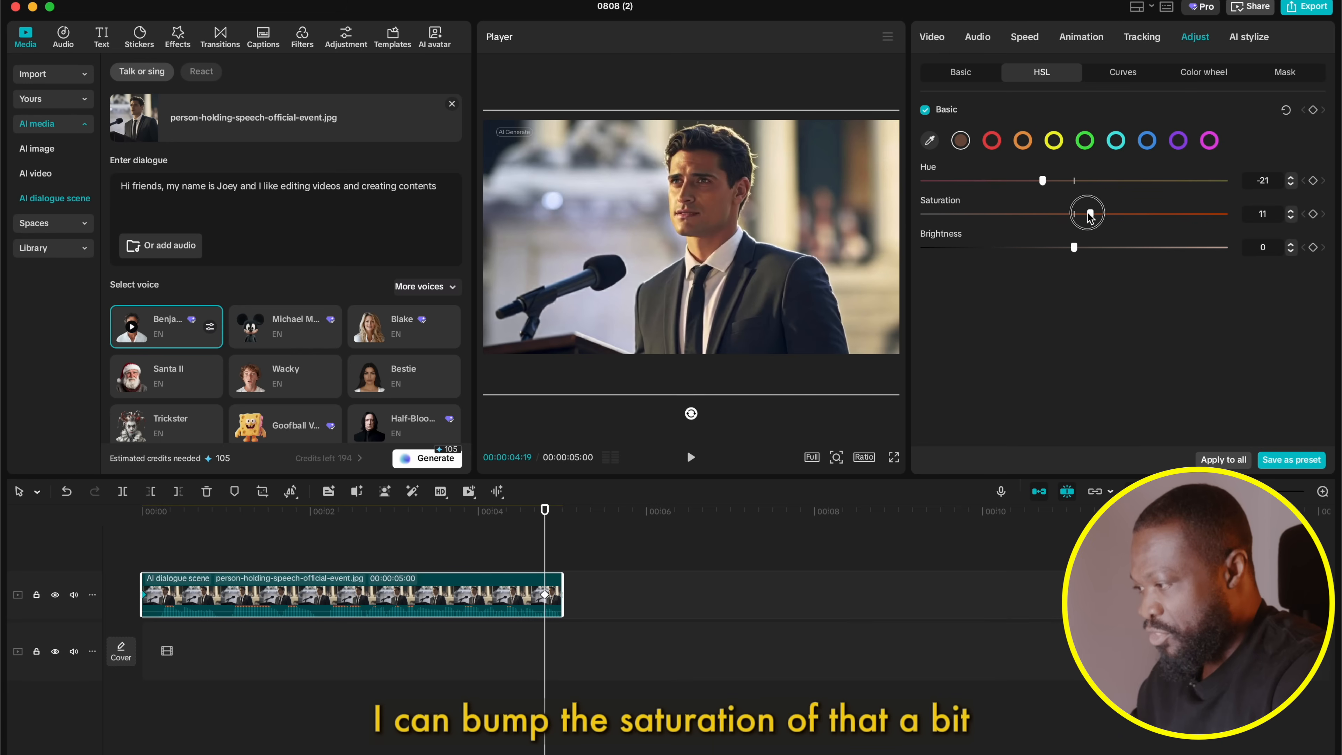
# Step: Set both the contrast and the exposure of the dialogue clip to 4 in the basic adjustments
pyautogui.click(960, 72)
pyautogui.scroll(-10, 997, 312)
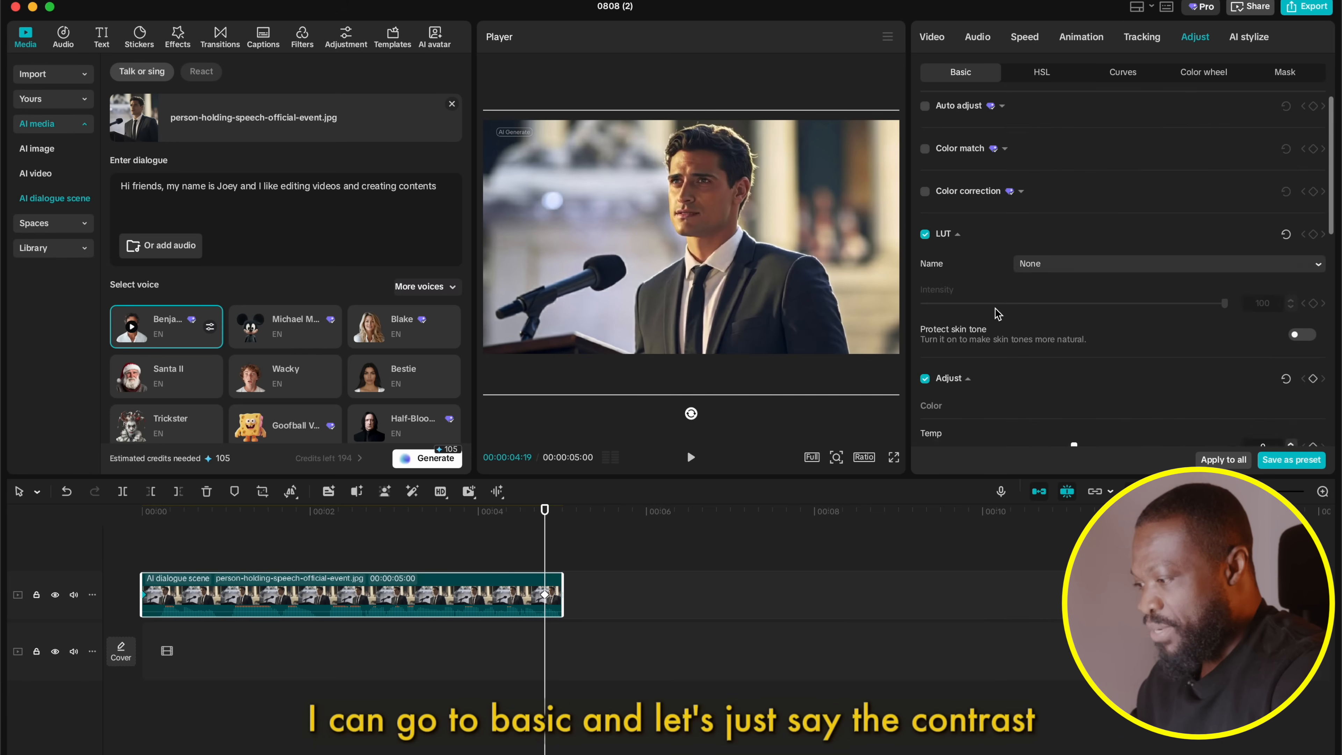
pyautogui.scroll(2, 1026, 281)
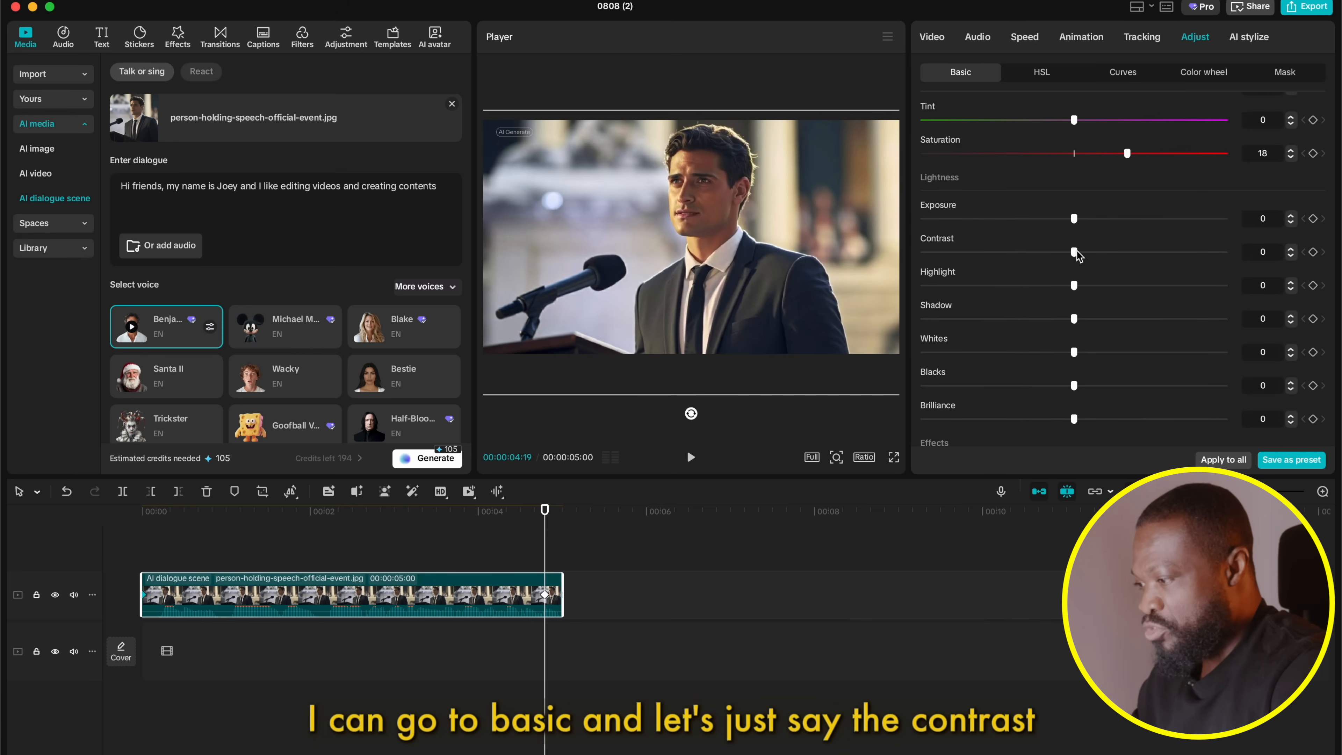
pyautogui.moveTo(1075, 254); pyautogui.dragTo(1091, 253)
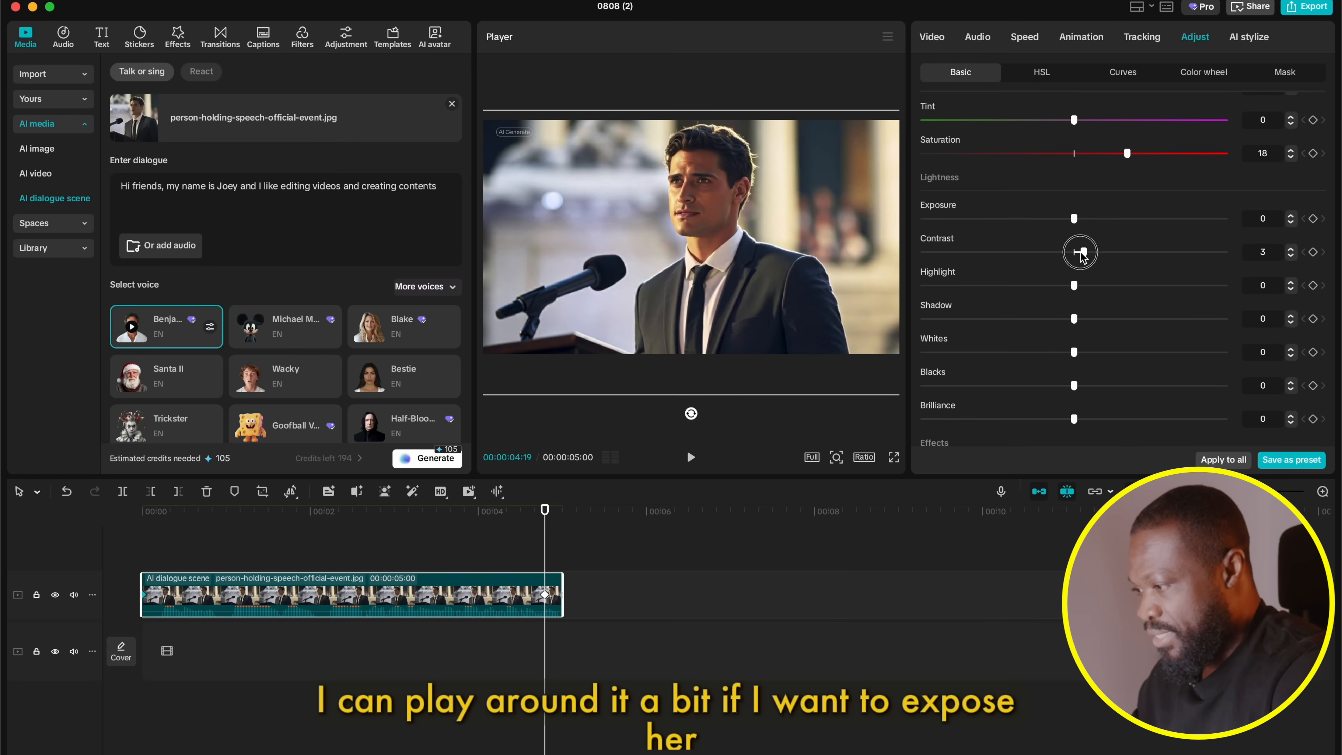
pyautogui.moveTo(1074, 219); pyautogui.dragTo(1082, 220)
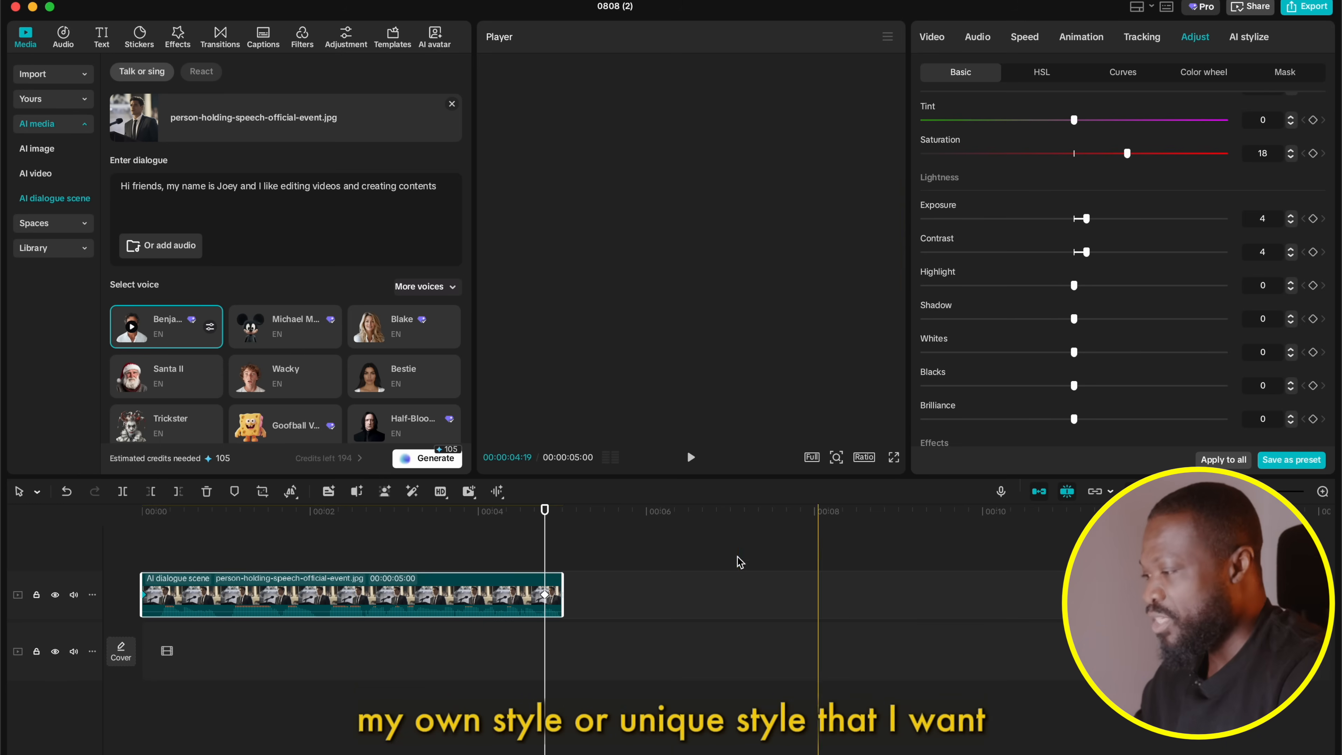
# Step: Play the edited dialogue clip from the beginning to check the zoom and color changes
pyautogui.click(120, 553)
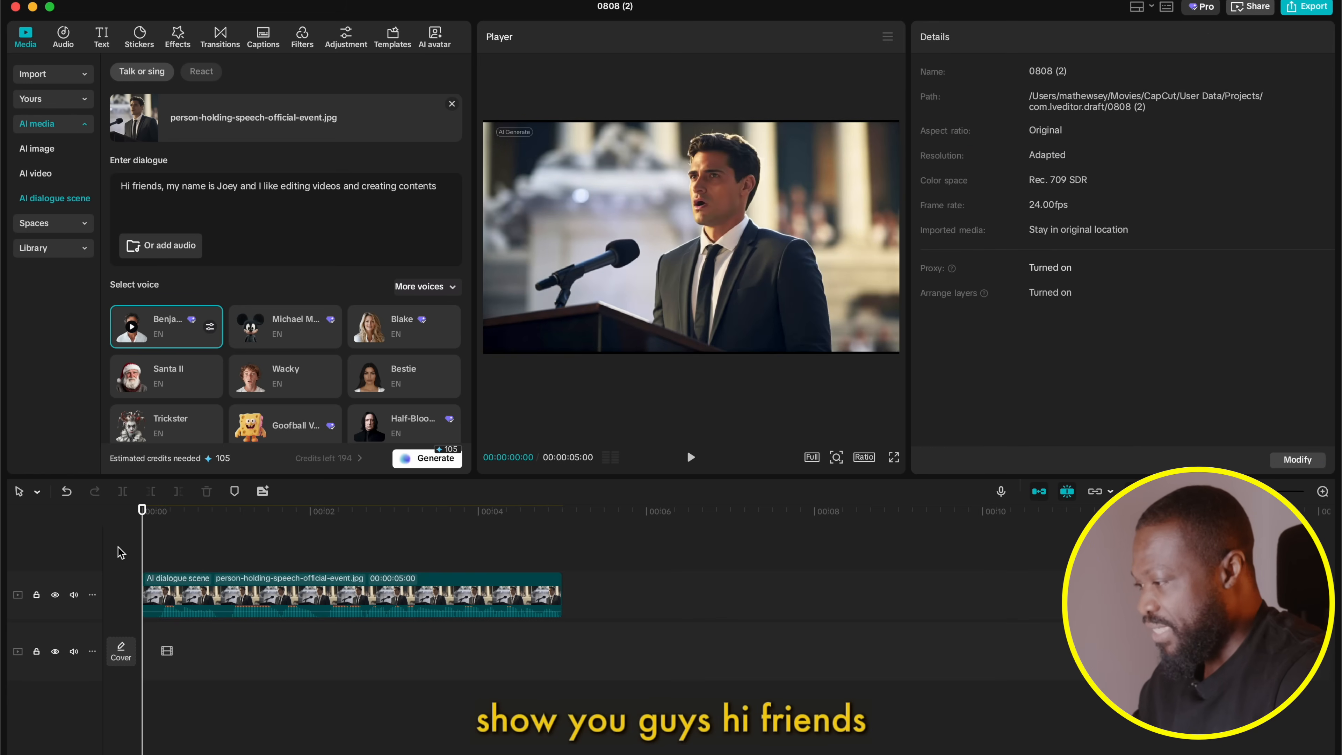
pyautogui.press('space')
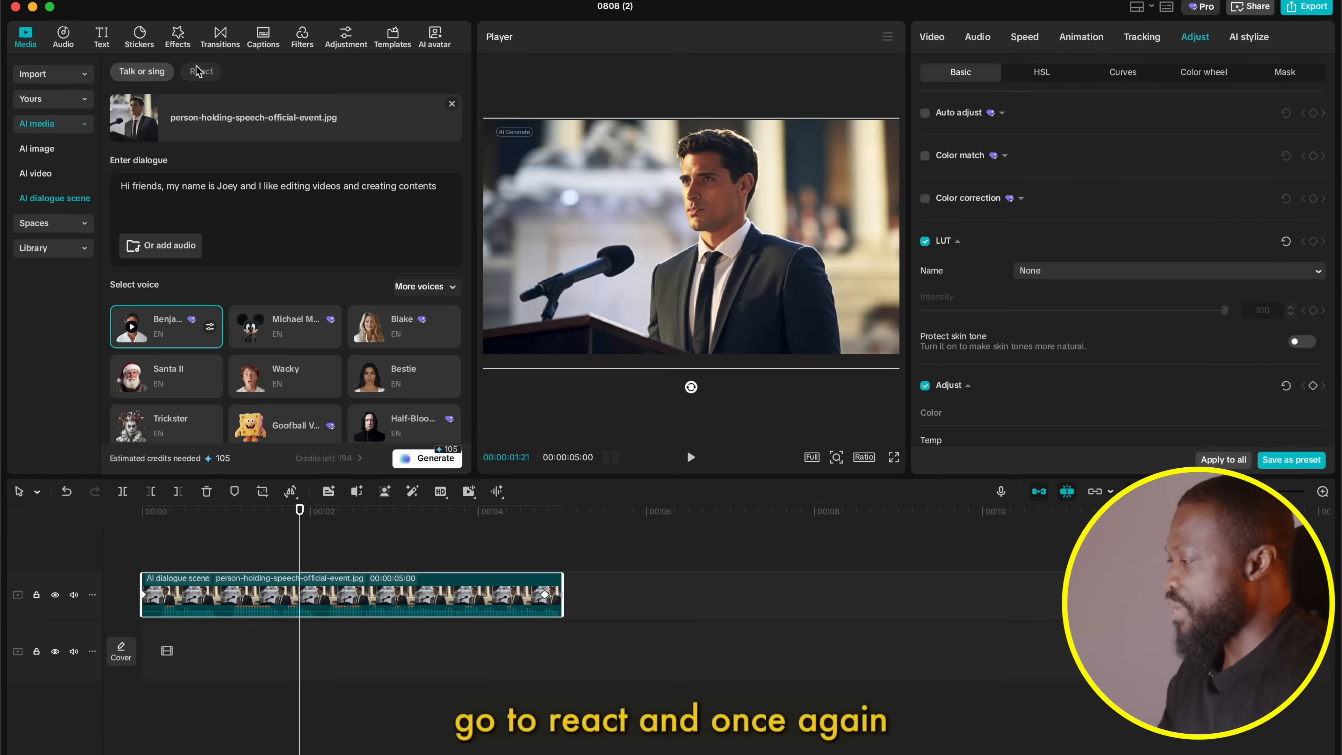
# Step: Generate a 4s React scene from person-holding-speech-official-event.jpg and reposition the clip on the timeline
pyautogui.click(202, 72)
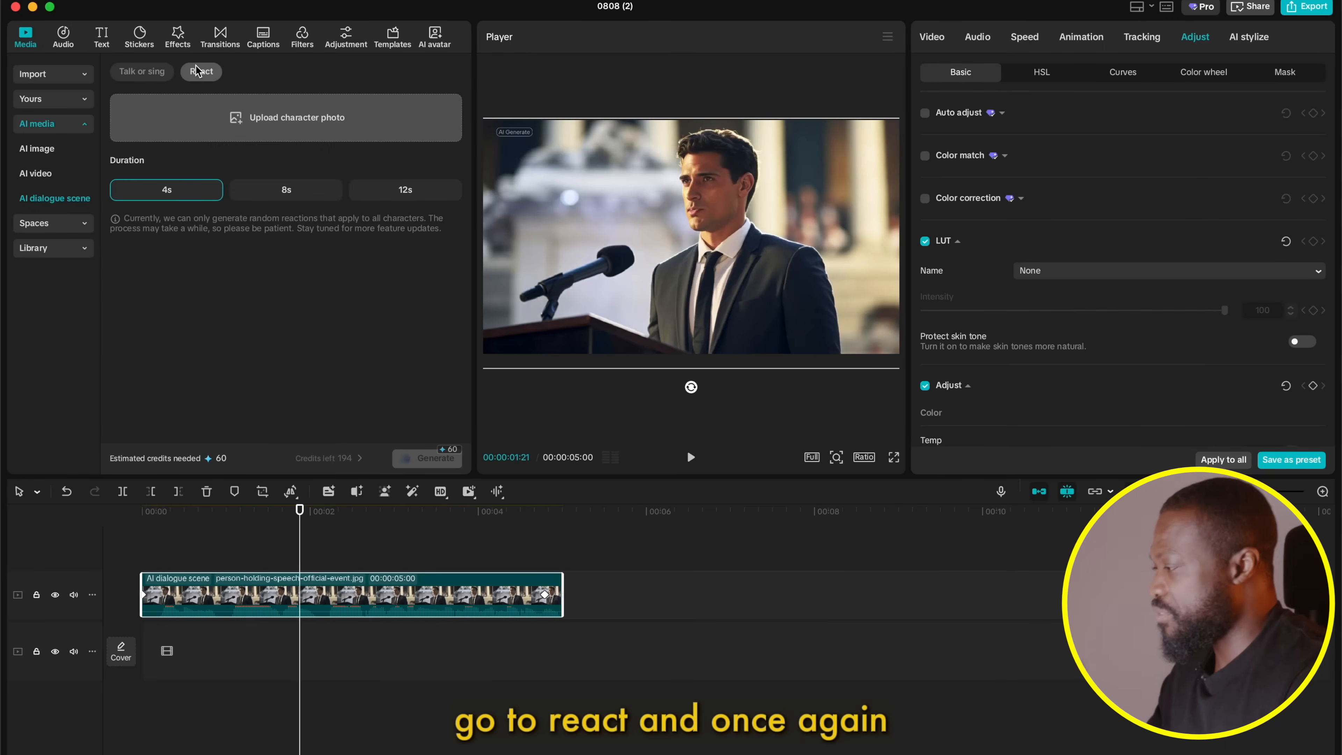
pyautogui.click(280, 117)
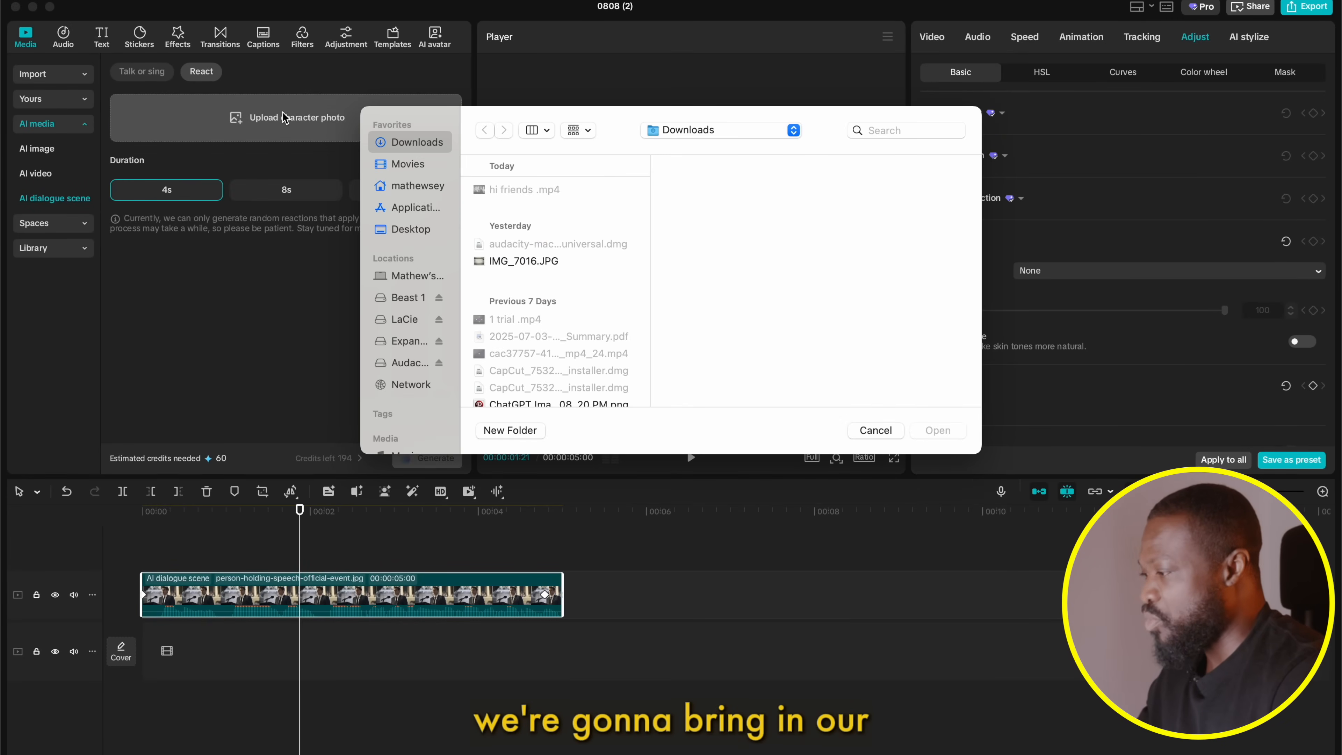
pyautogui.click(693, 131)
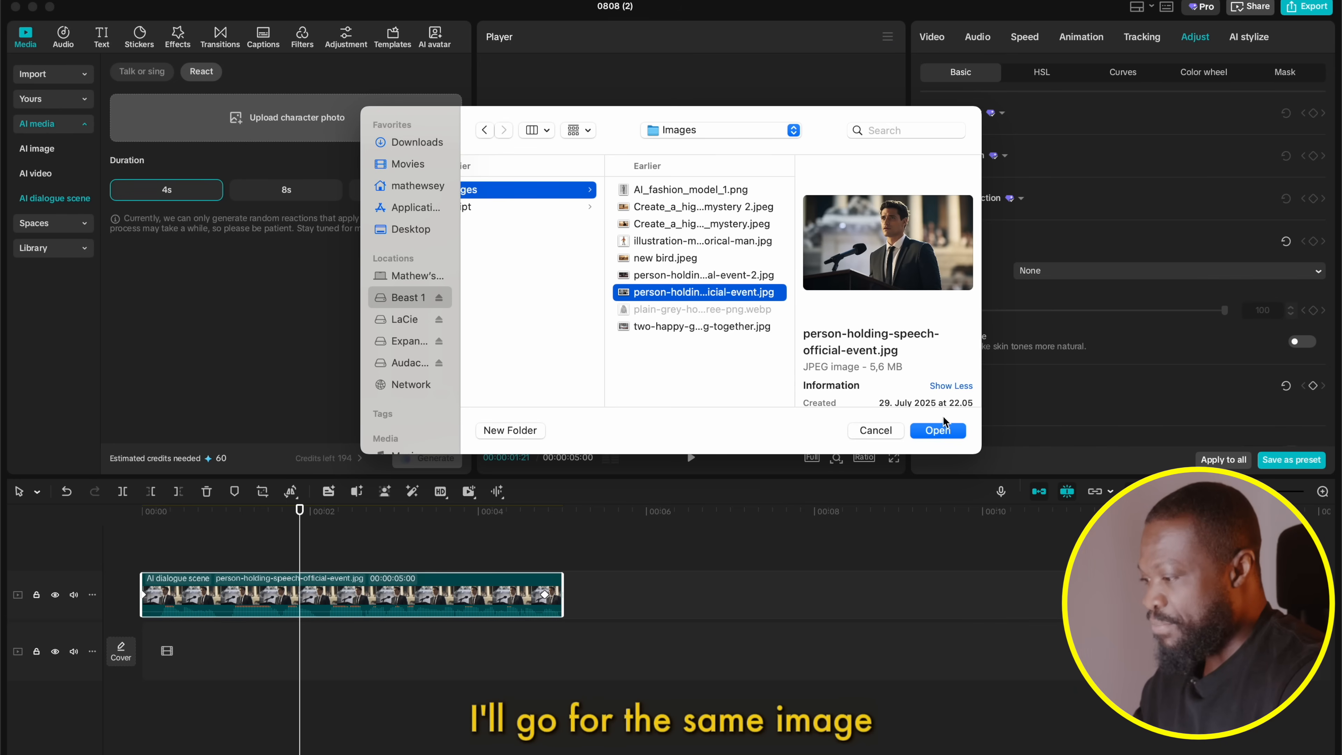
pyautogui.click(937, 430)
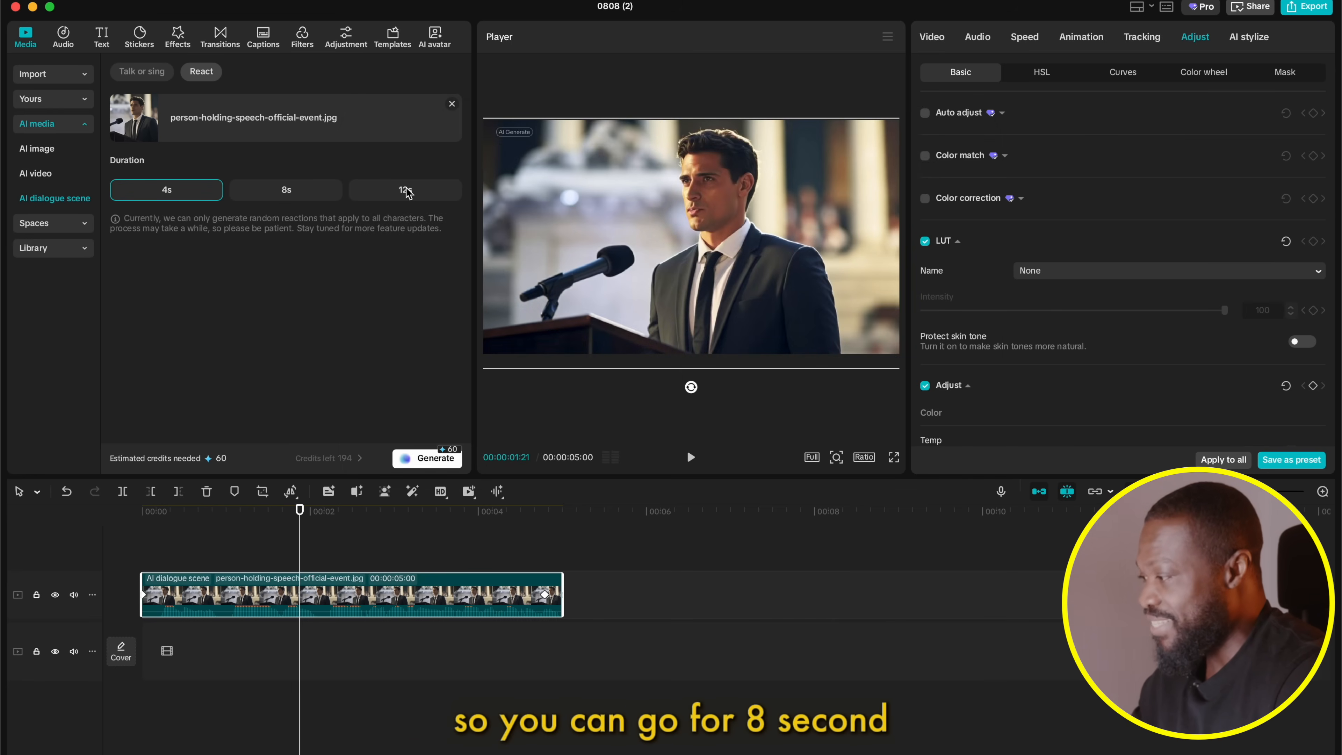
pyautogui.click(294, 192)
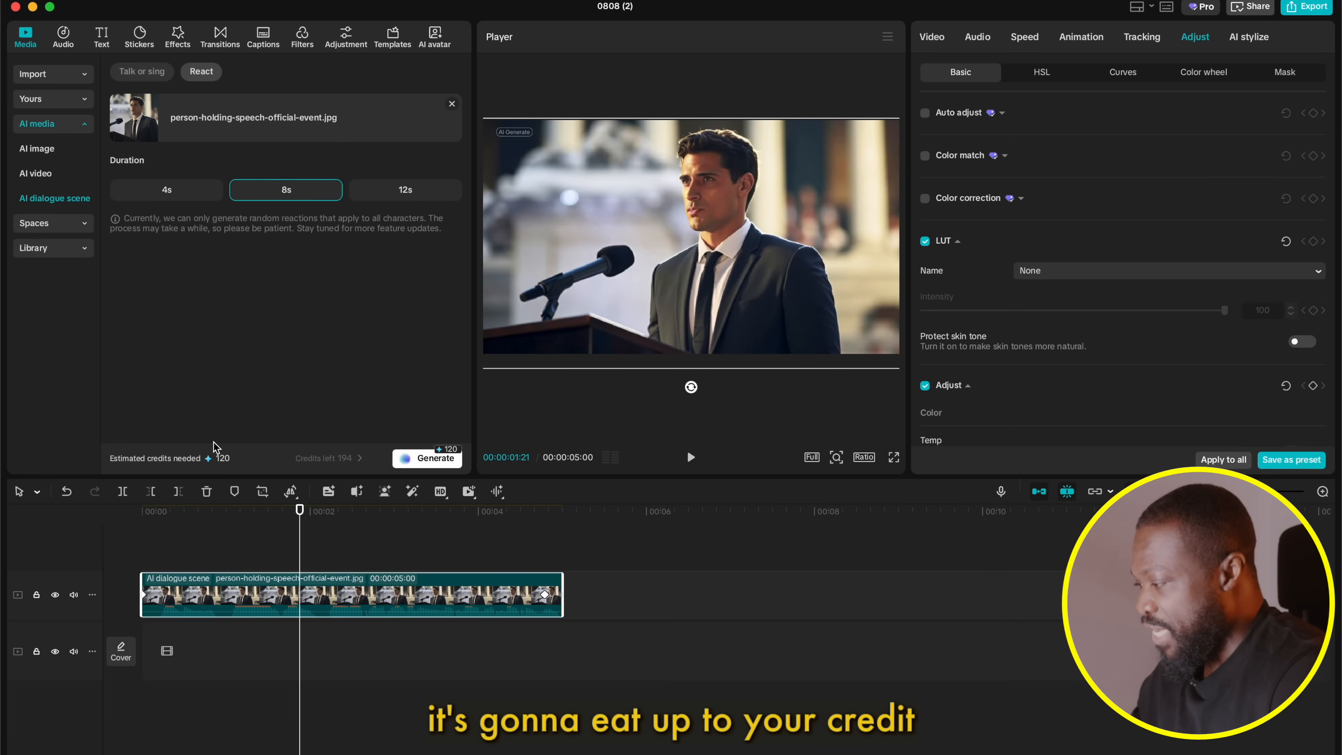
pyautogui.click(165, 190)
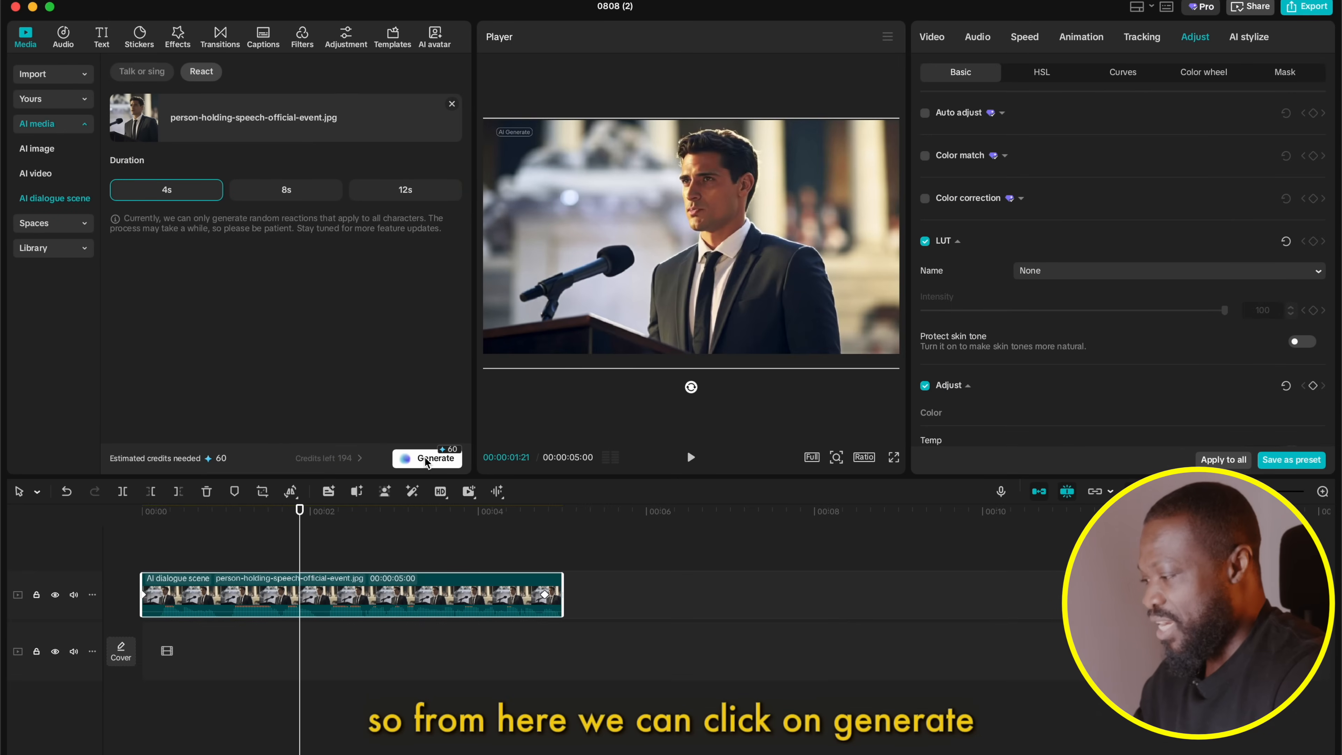
pyautogui.click(518, 565)
pyautogui.moveTo(351, 597); pyautogui.dragTo(613, 654)
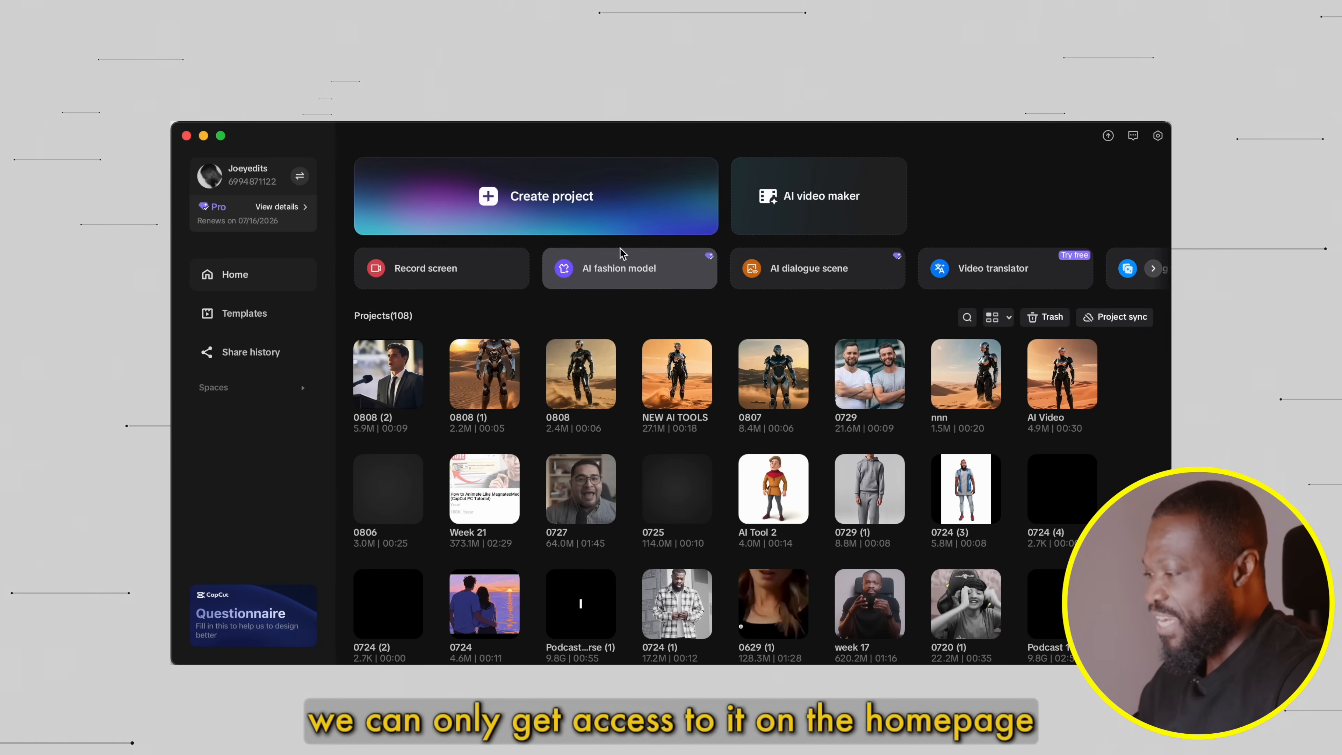
# Step: Start the AI fashion model tool and upload plain-grey-hoodie-free-png.webp from the Images folder as the clothing photo
pyautogui.click(611, 265)
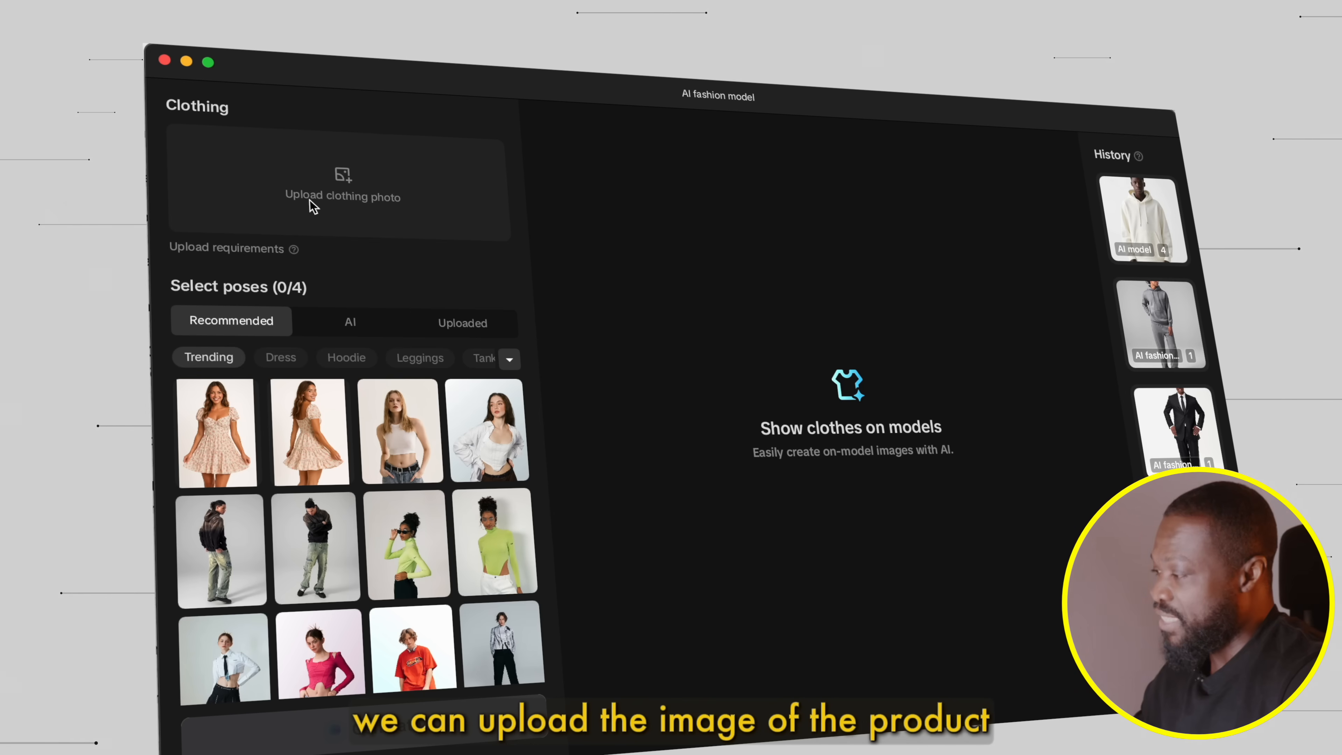
pyautogui.click(316, 199)
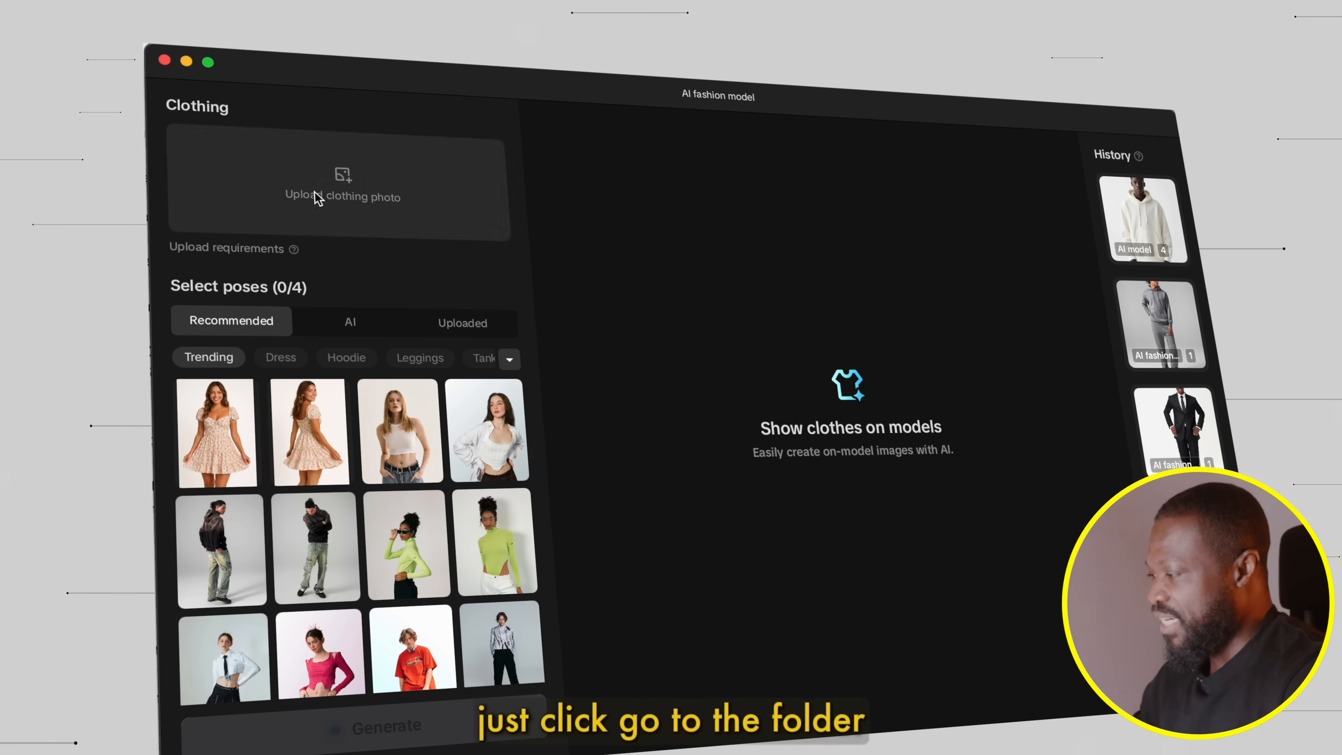
pyautogui.click(750, 258)
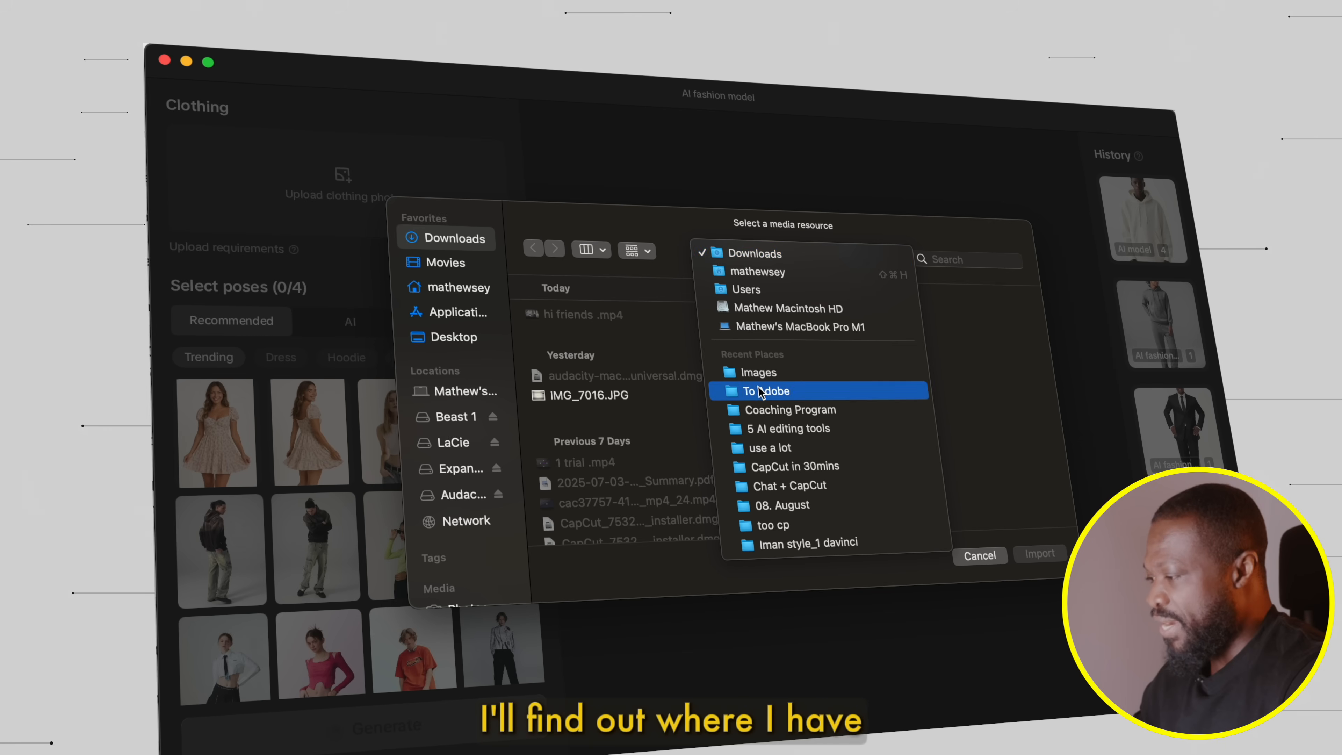
pyautogui.click(764, 378)
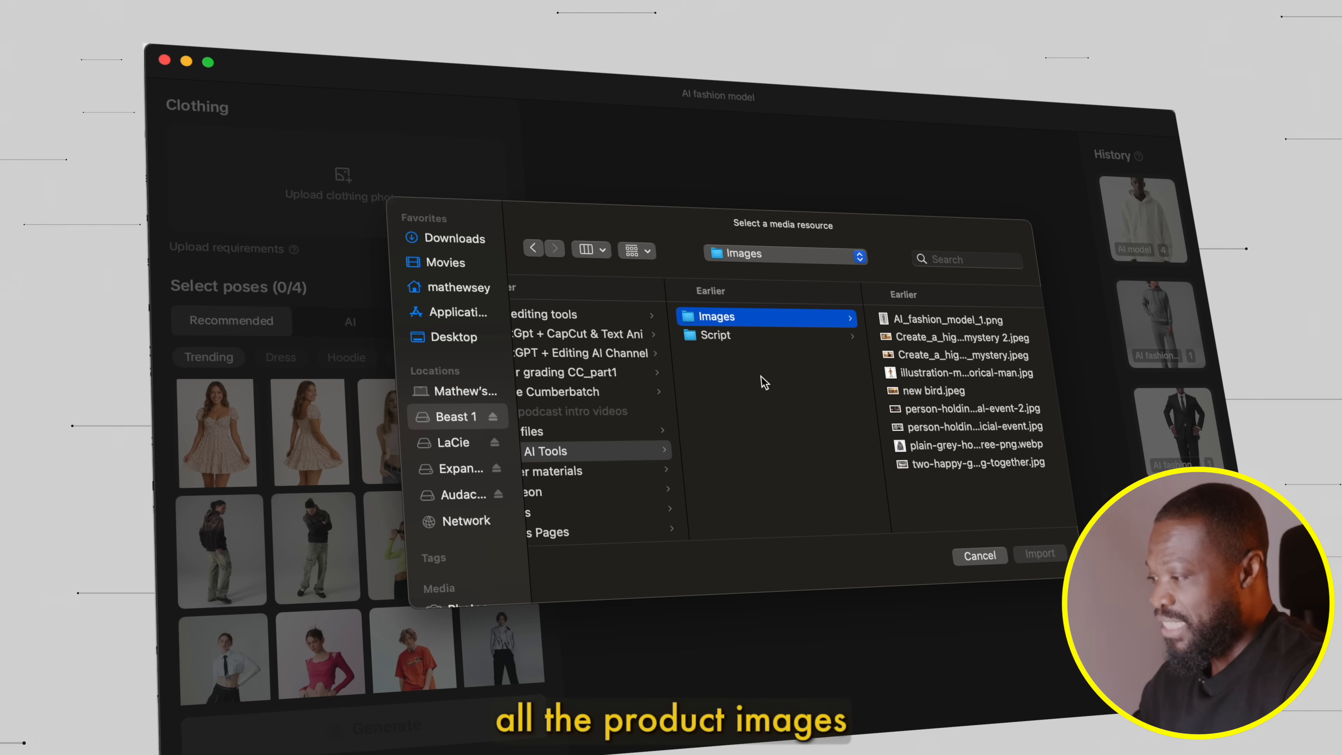
pyautogui.click(939, 445)
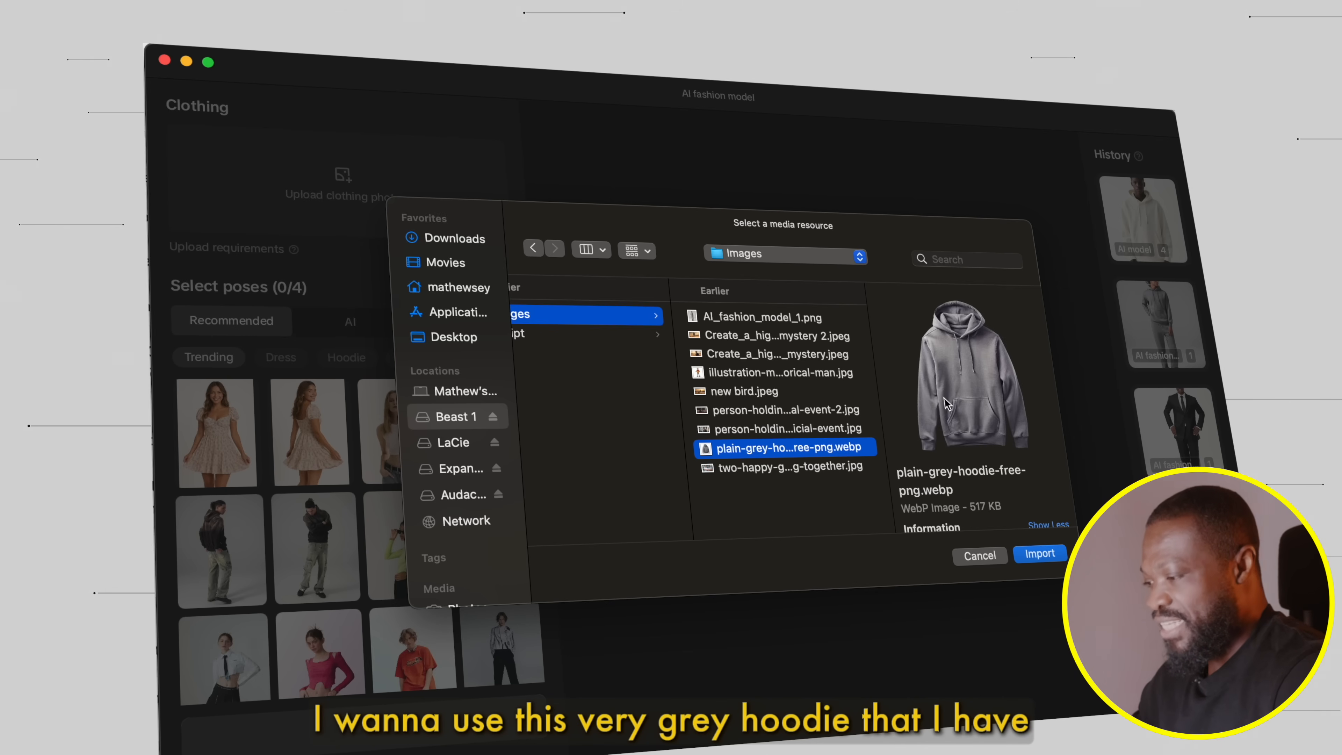
pyautogui.click(1039, 554)
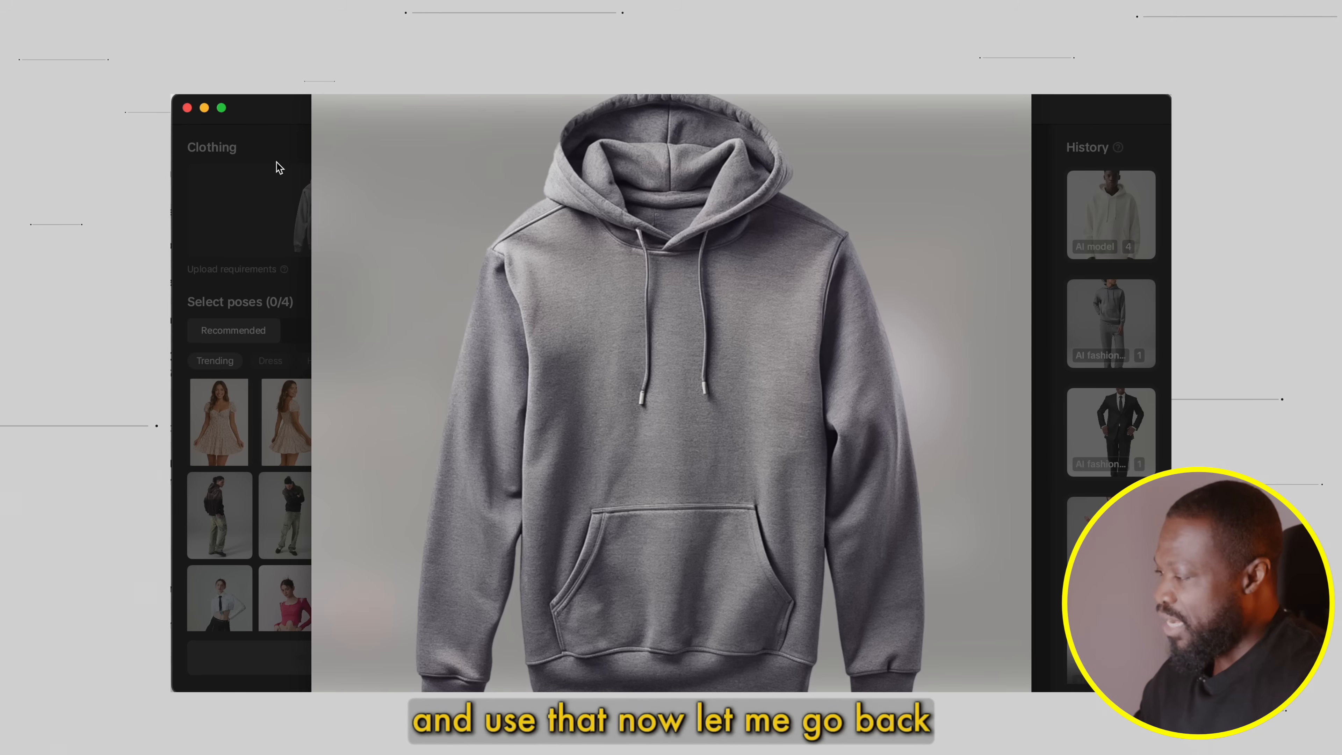
pyautogui.press('Escape')
pyautogui.press('Escape')
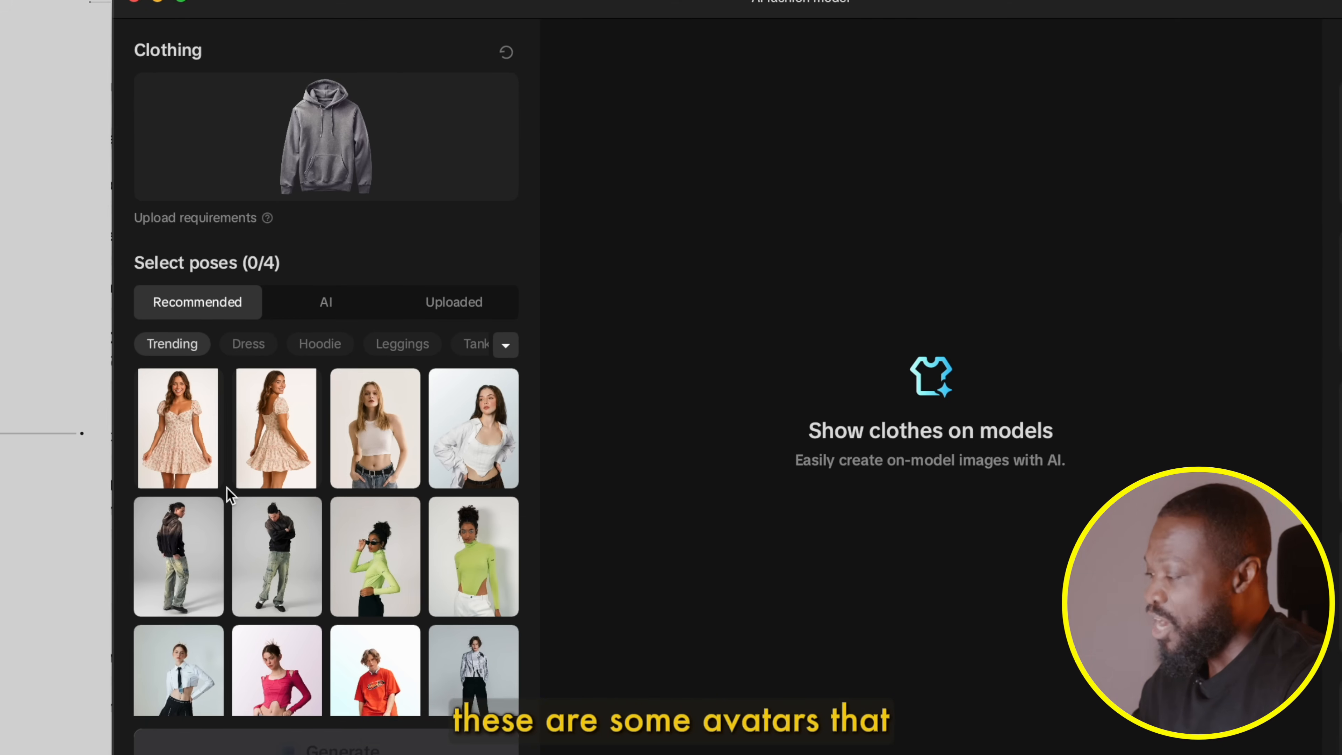
# Step: Browse the recommended model poses in the Trending, Dress, Sports and T-shirts categories
pyautogui.scroll(-10, 227, 487)
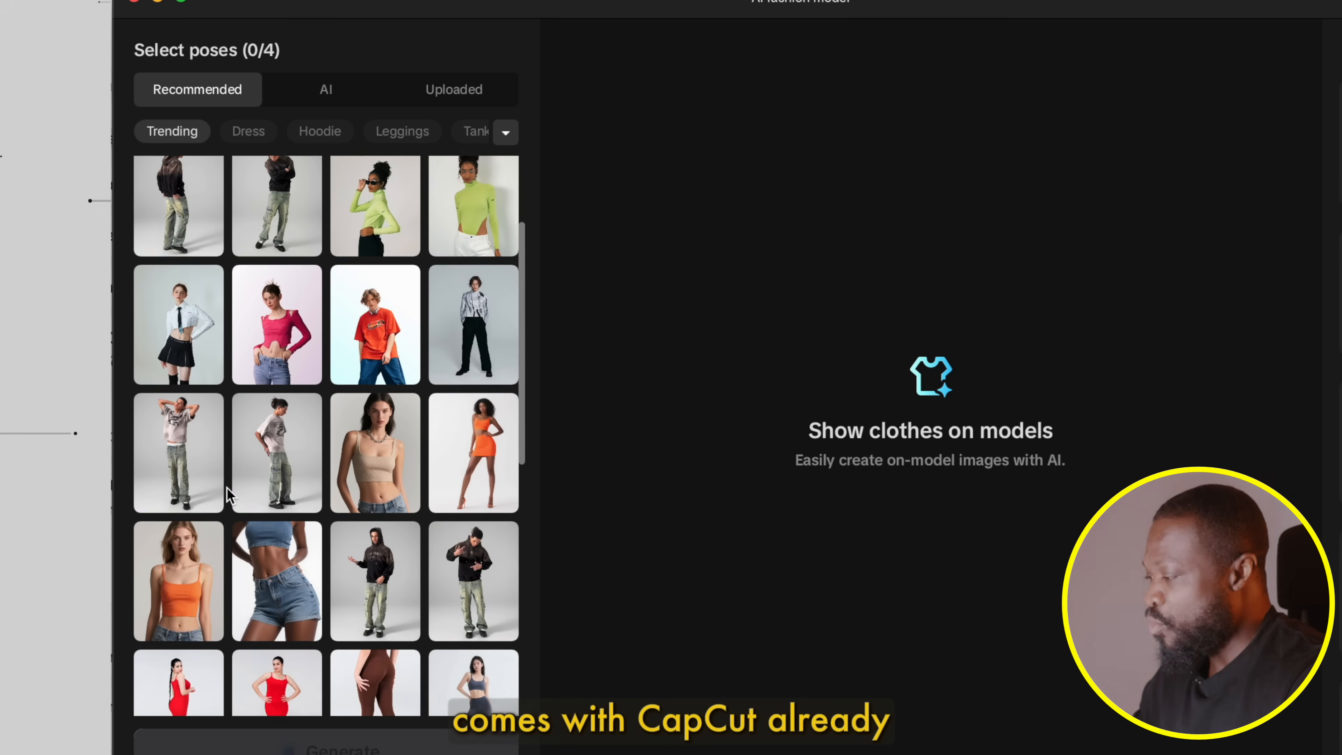
pyautogui.scroll(-2, 228, 488)
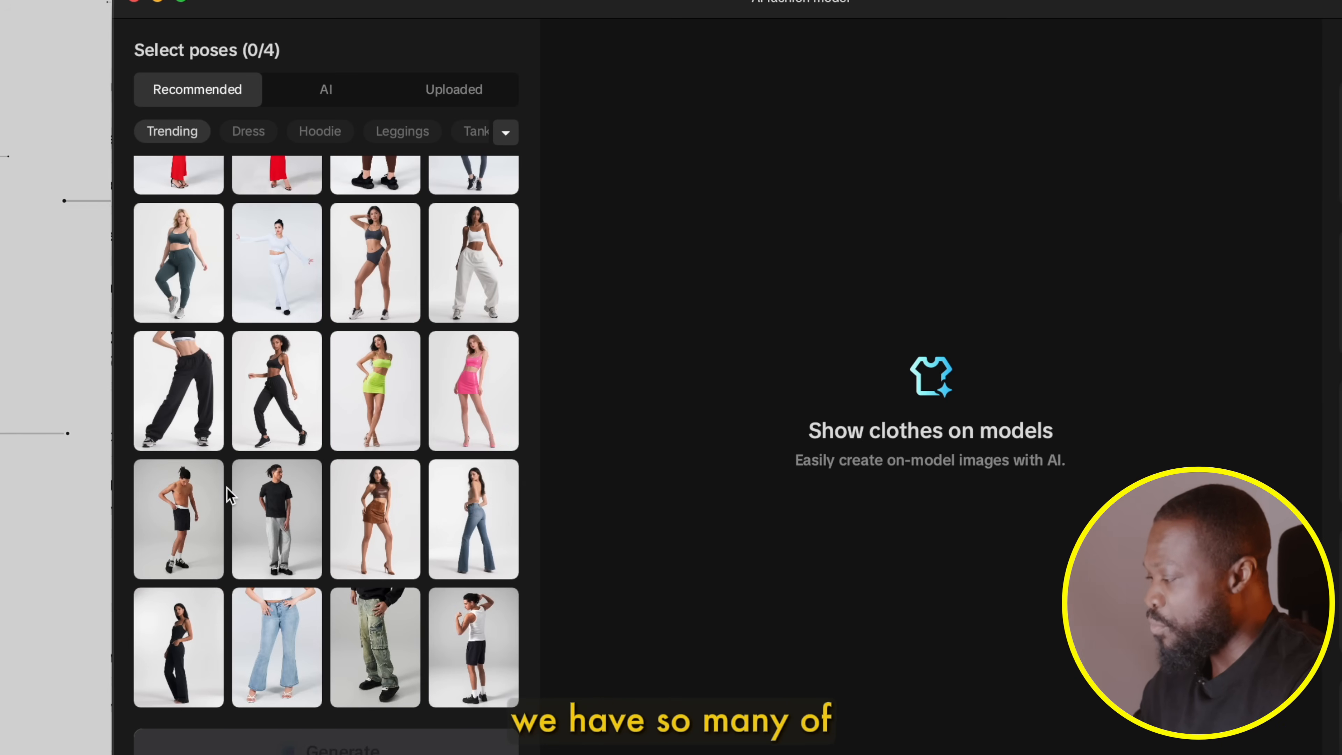
pyautogui.scroll(12, 230, 489)
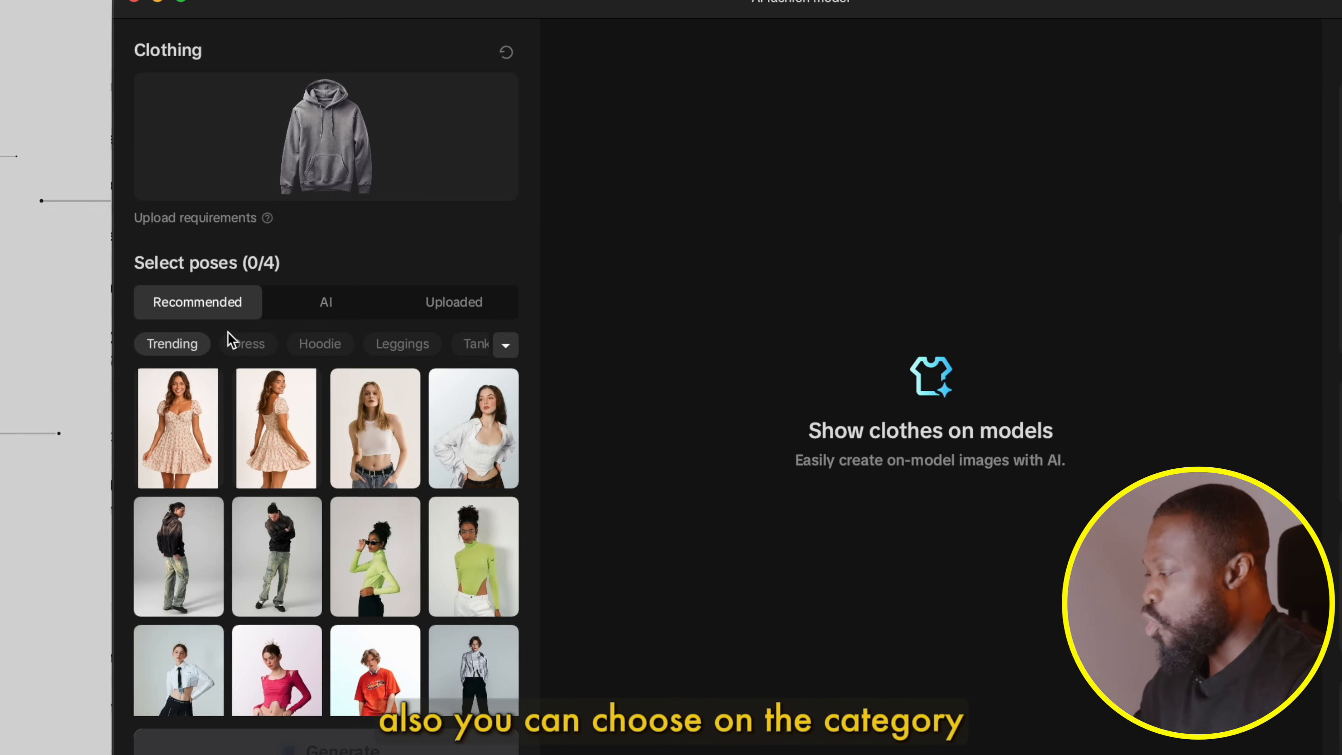
pyautogui.click(252, 348)
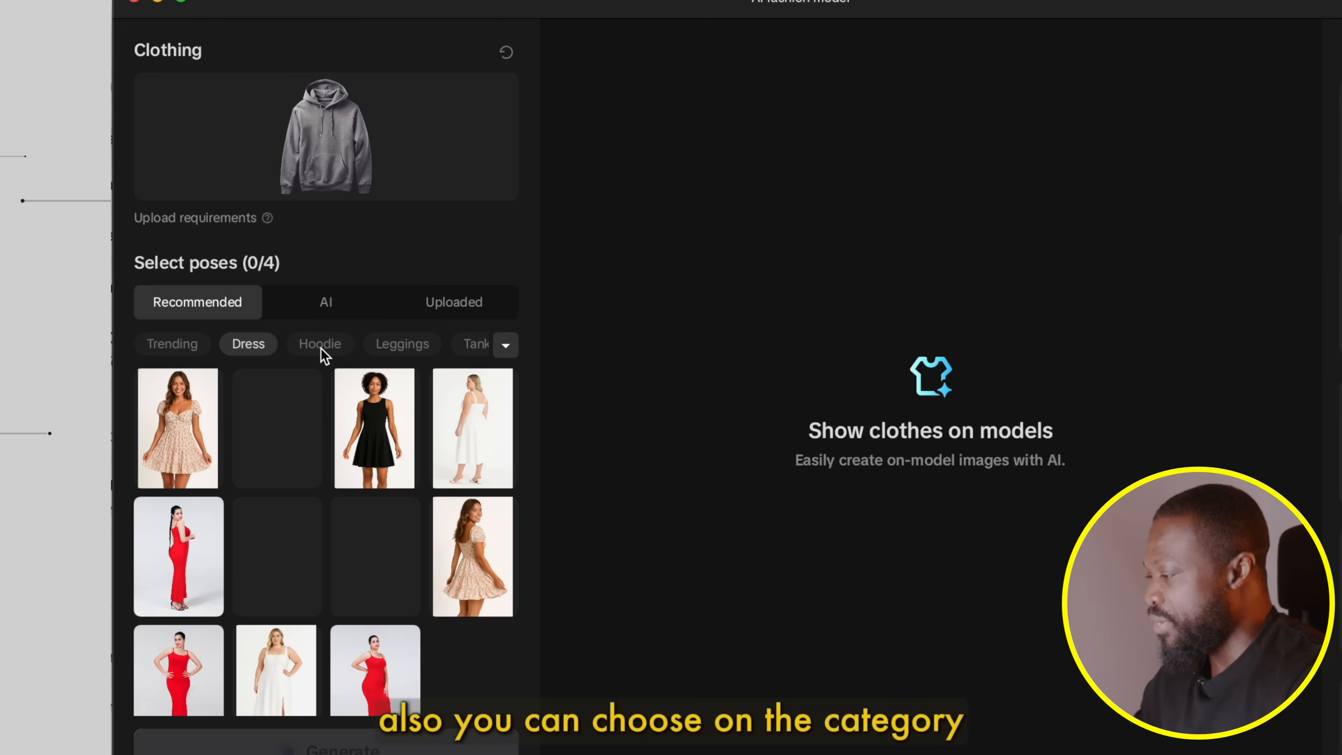
pyautogui.click(505, 346)
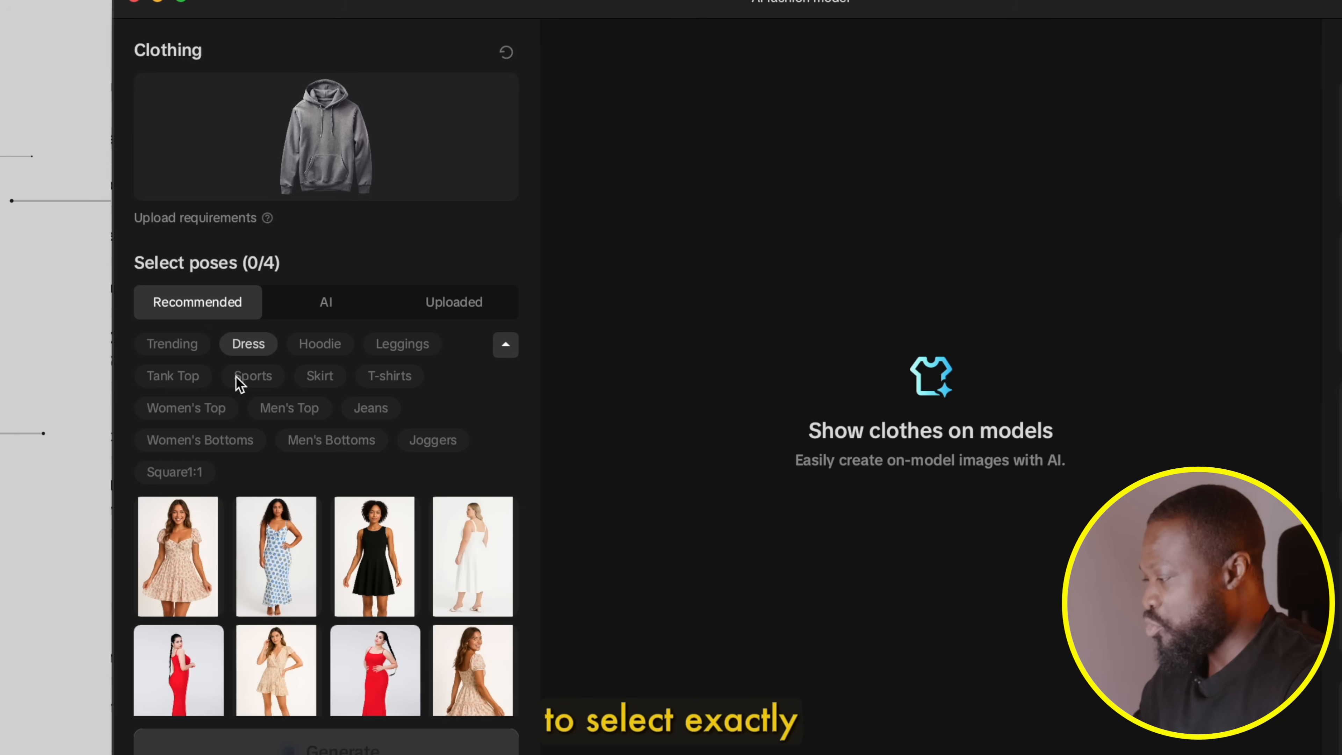
pyautogui.click(255, 376)
pyautogui.scroll(-4, 266, 634)
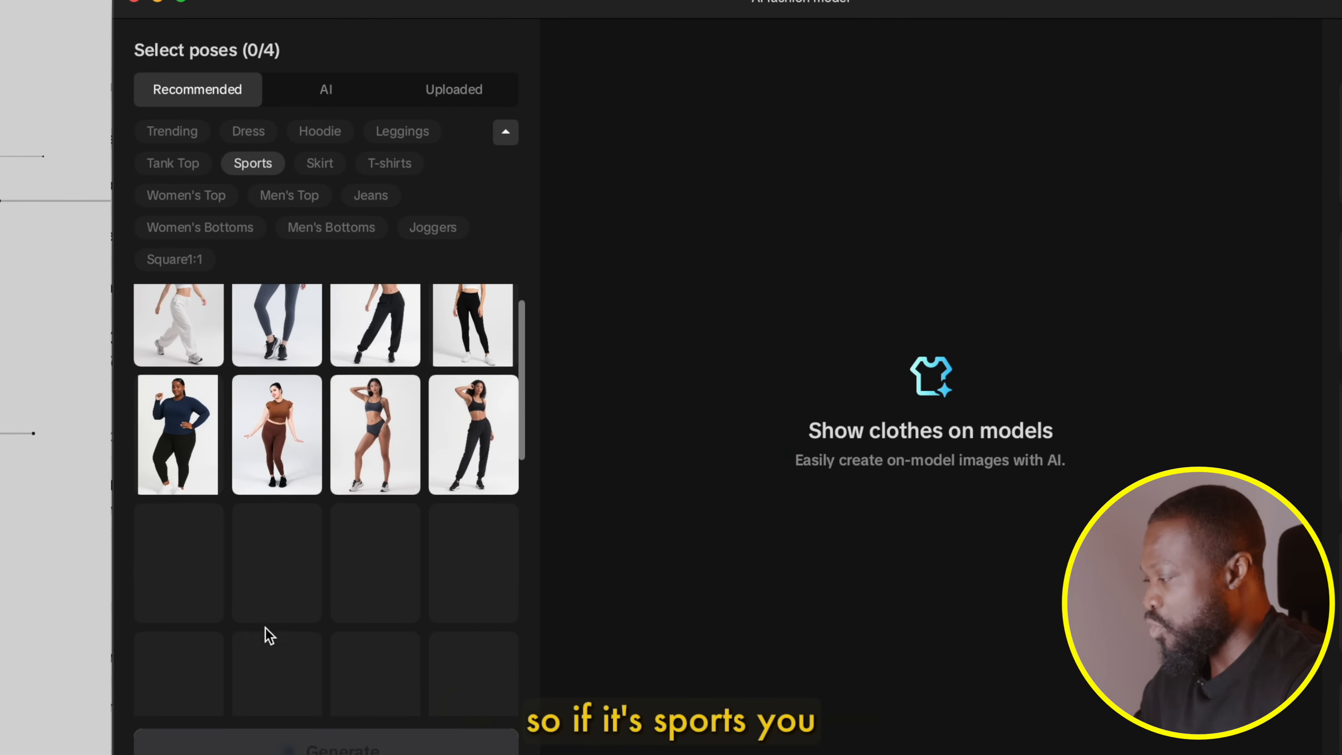
pyautogui.scroll(4, 308, 388)
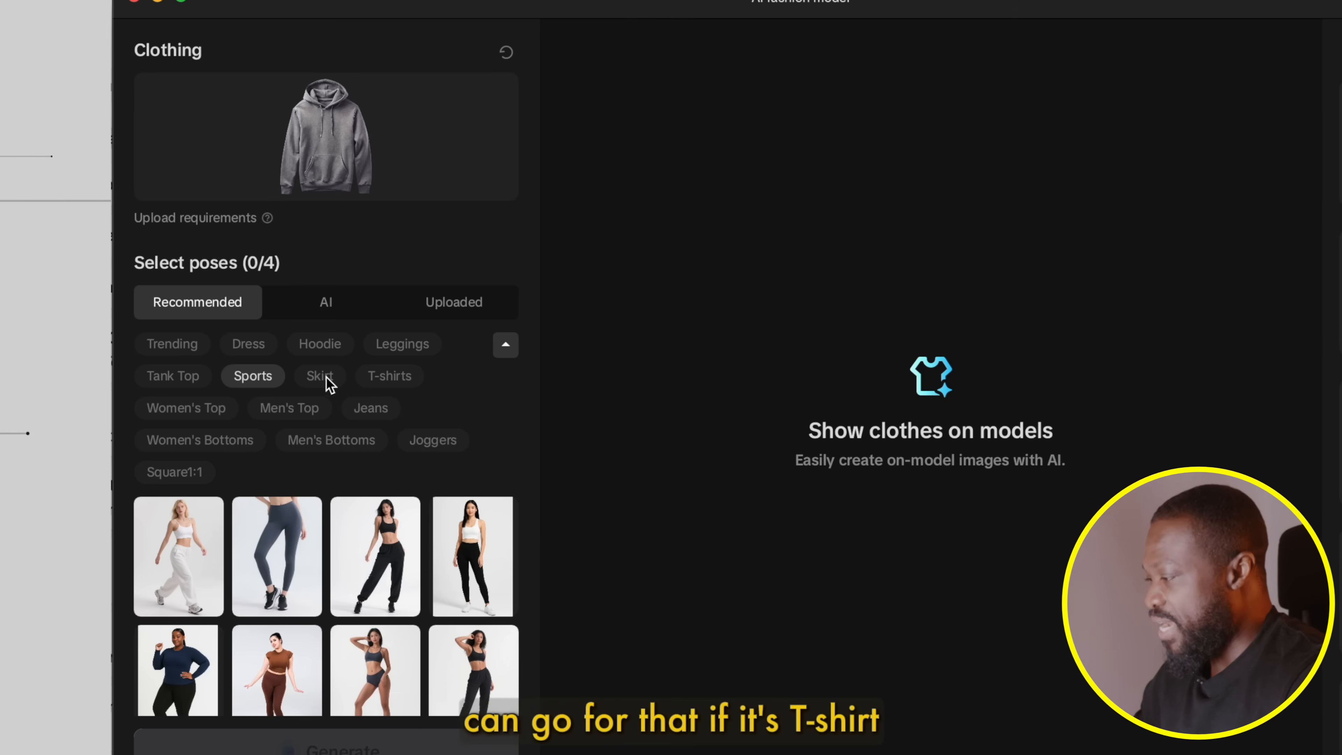
pyautogui.click(389, 376)
pyautogui.scroll(-4, 291, 569)
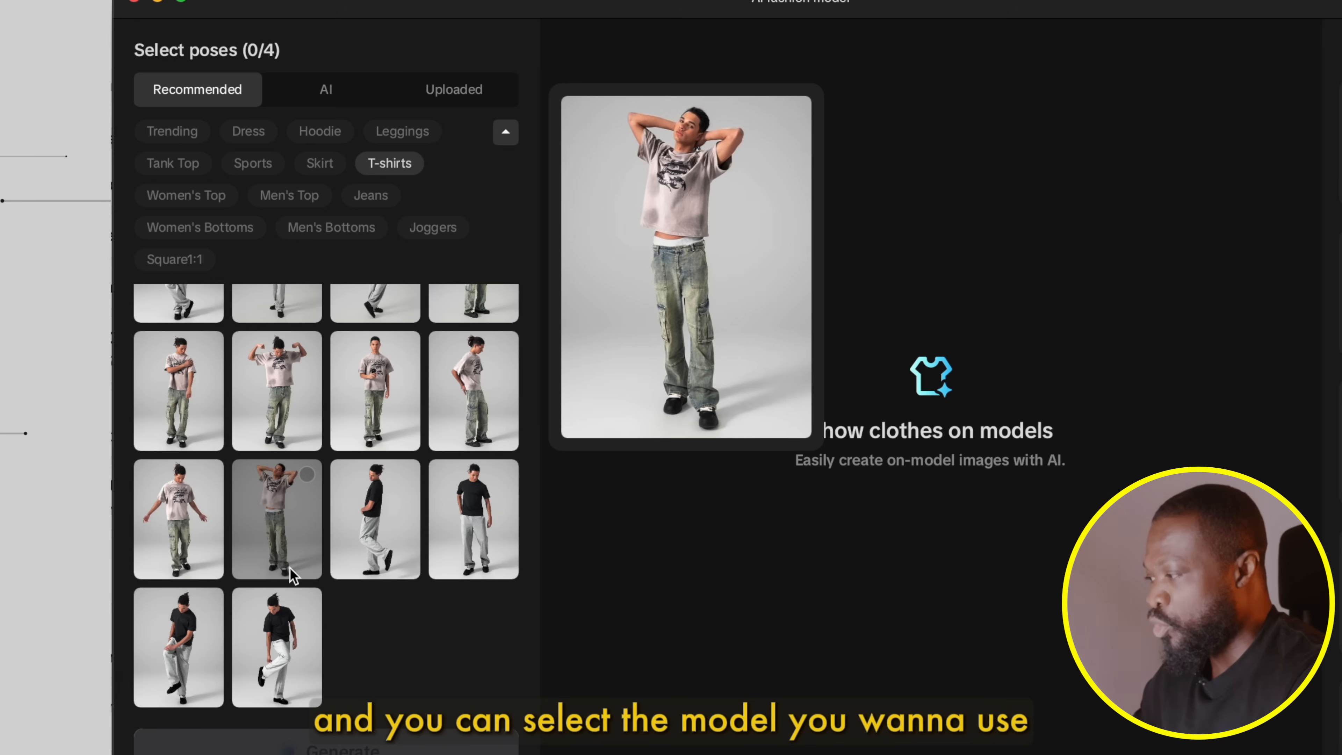
pyautogui.scroll(4, 289, 568)
# Step: Generate a 9:16 AI model from the prompt "African male model wearing a t-shirt with a white background"
pyautogui.click(324, 306)
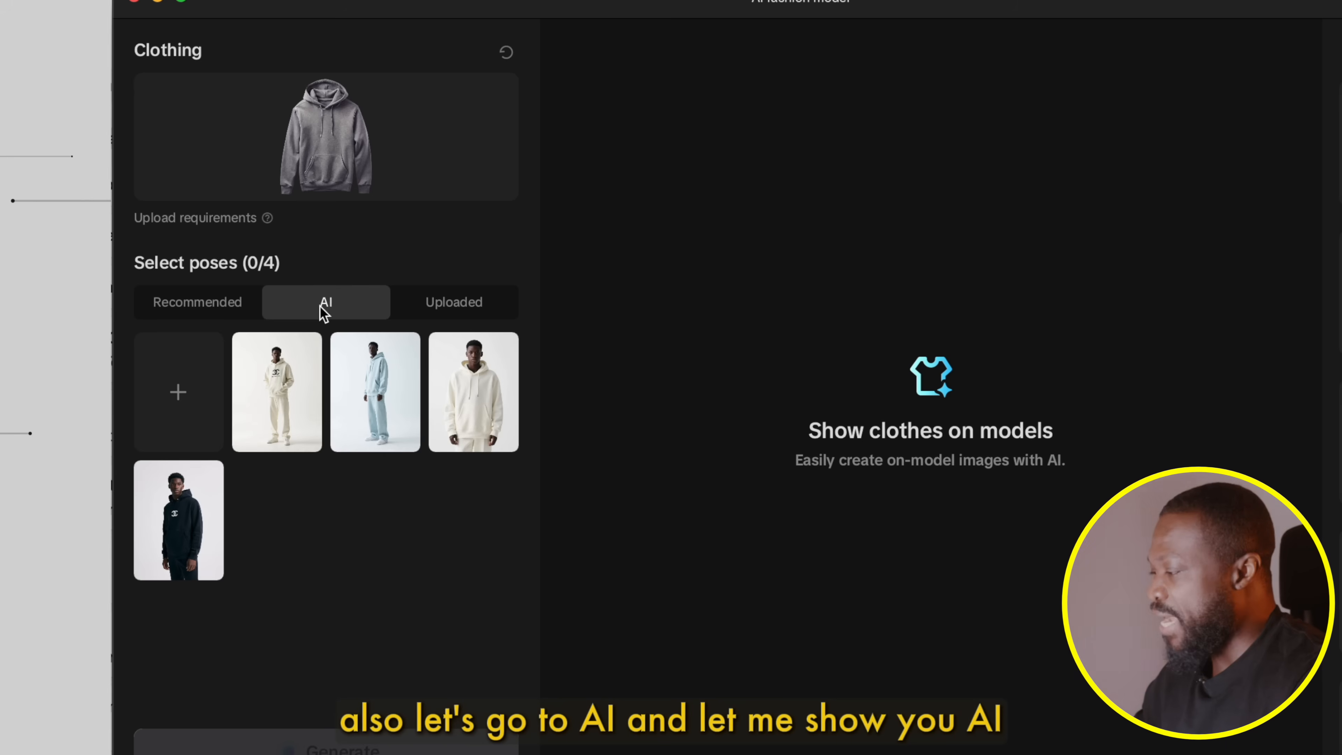
pyautogui.moveTo(283, 429)
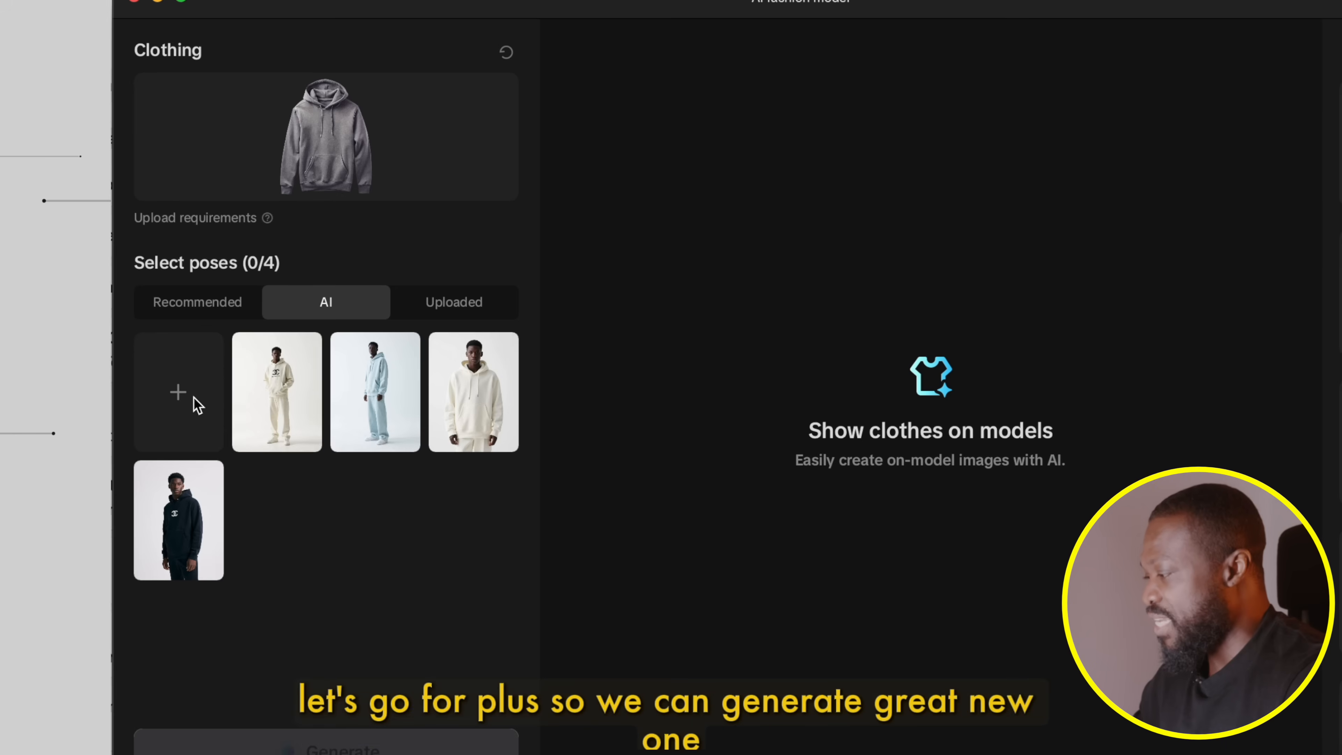
pyautogui.click(183, 395)
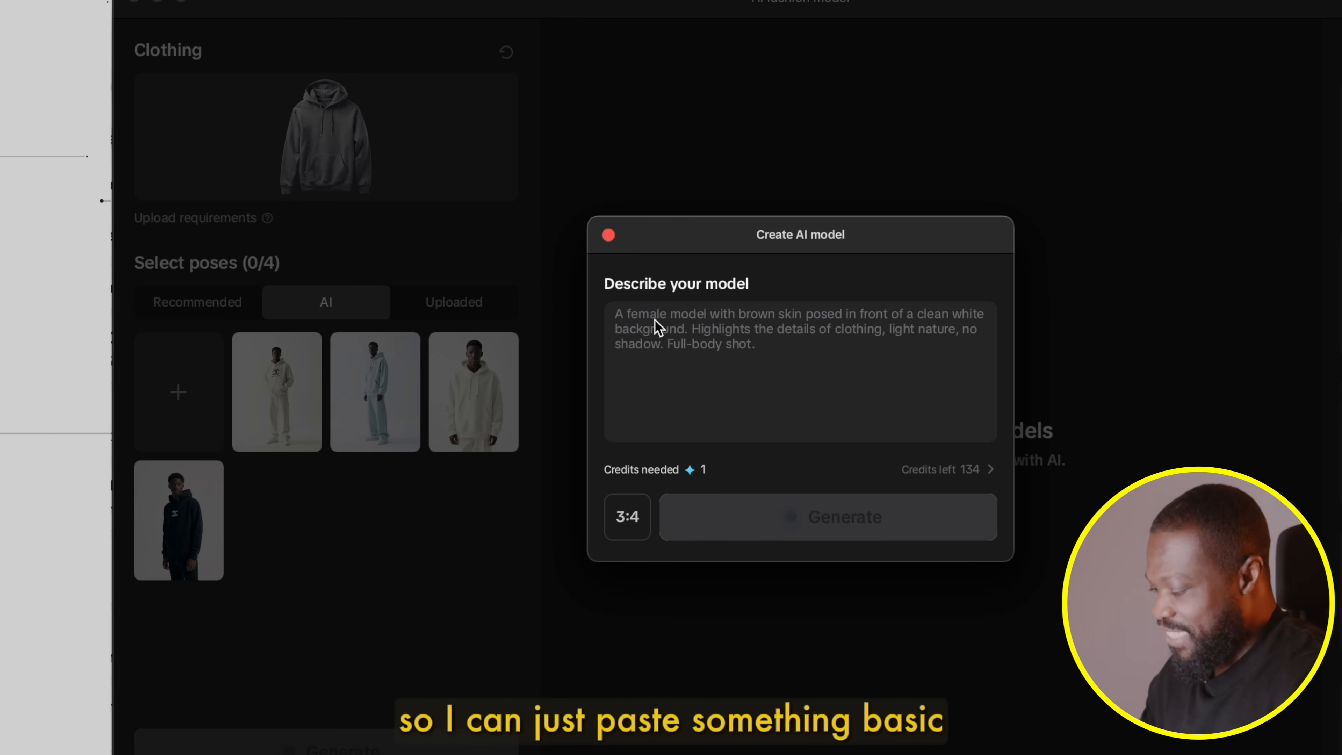
pyautogui.write('African male model wearing a t-shirt with a white background')
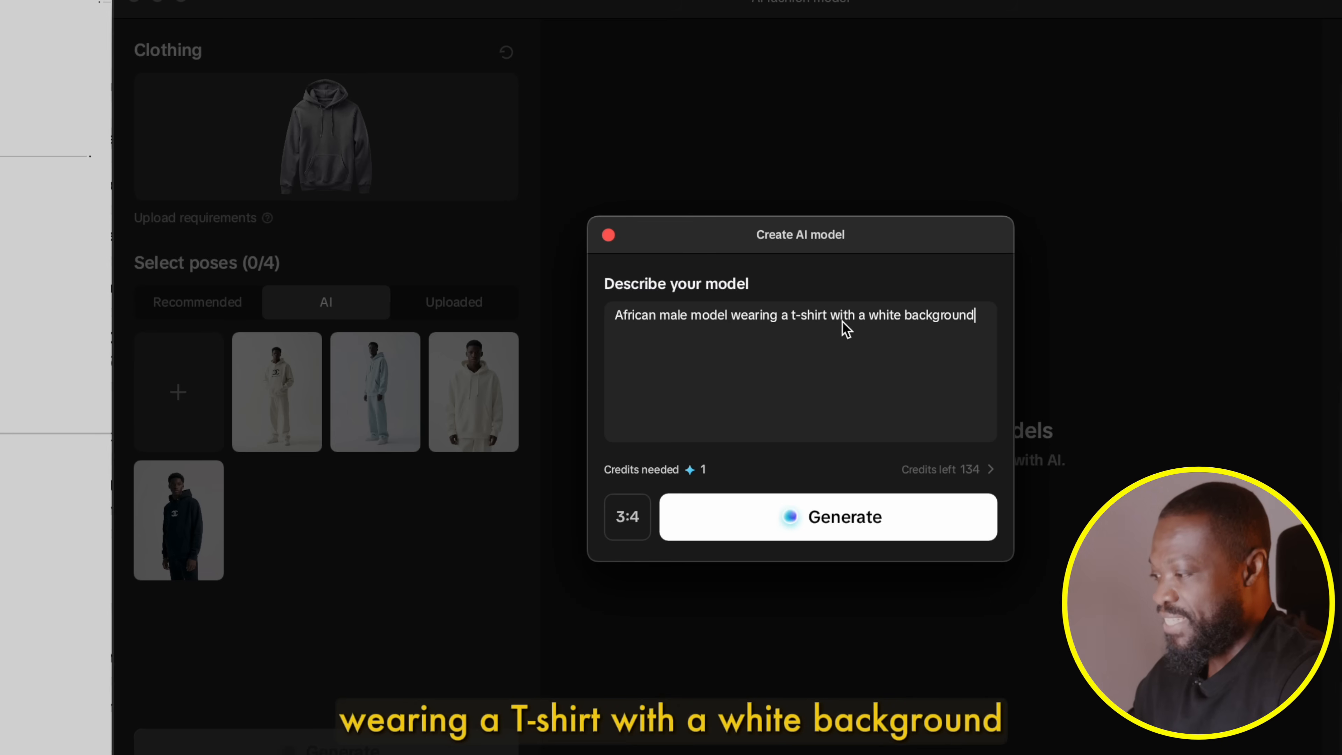
pyautogui.click(629, 526)
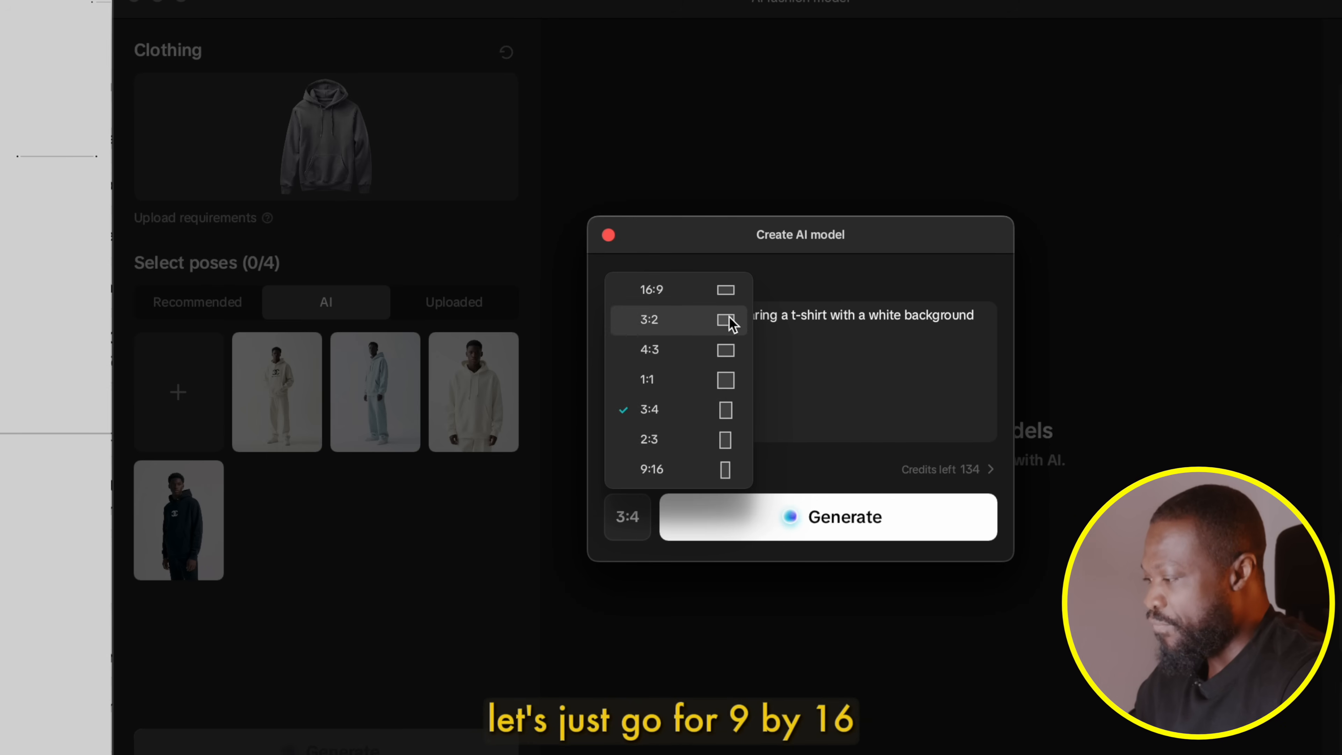
pyautogui.click(719, 470)
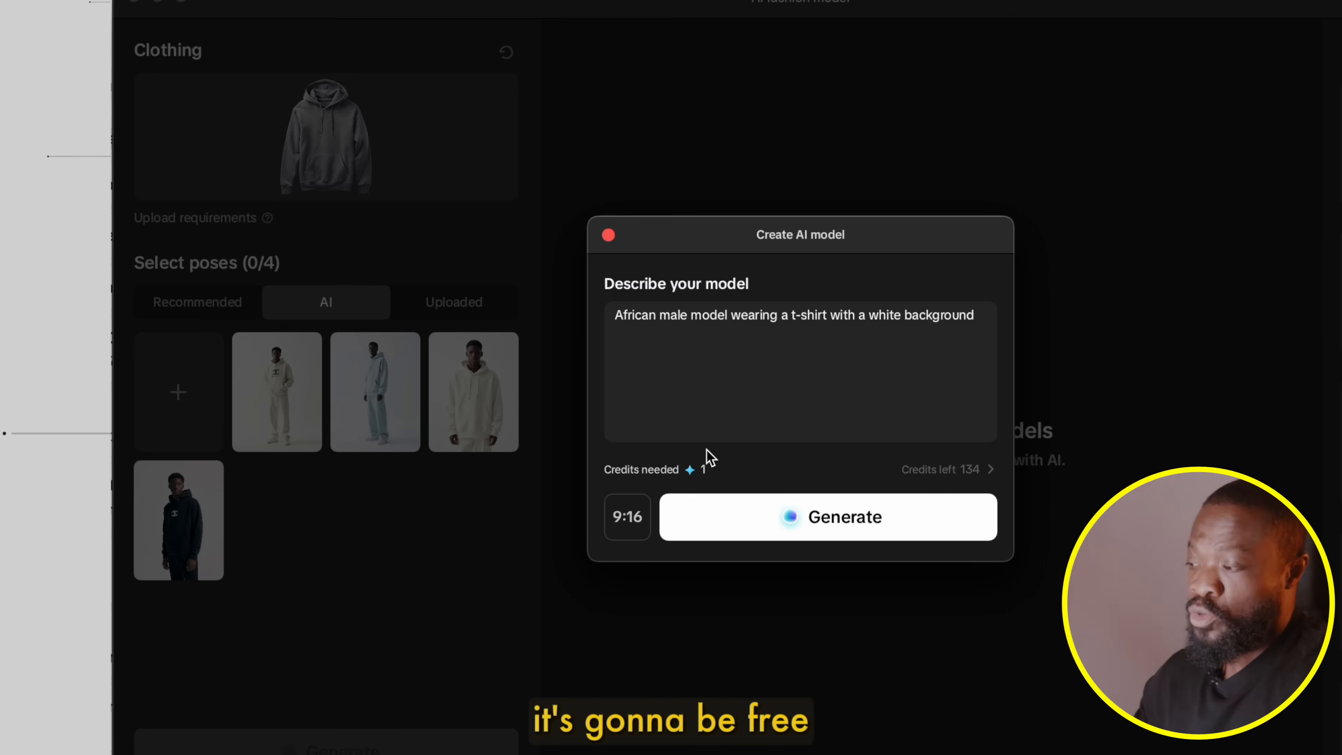
pyautogui.click(848, 520)
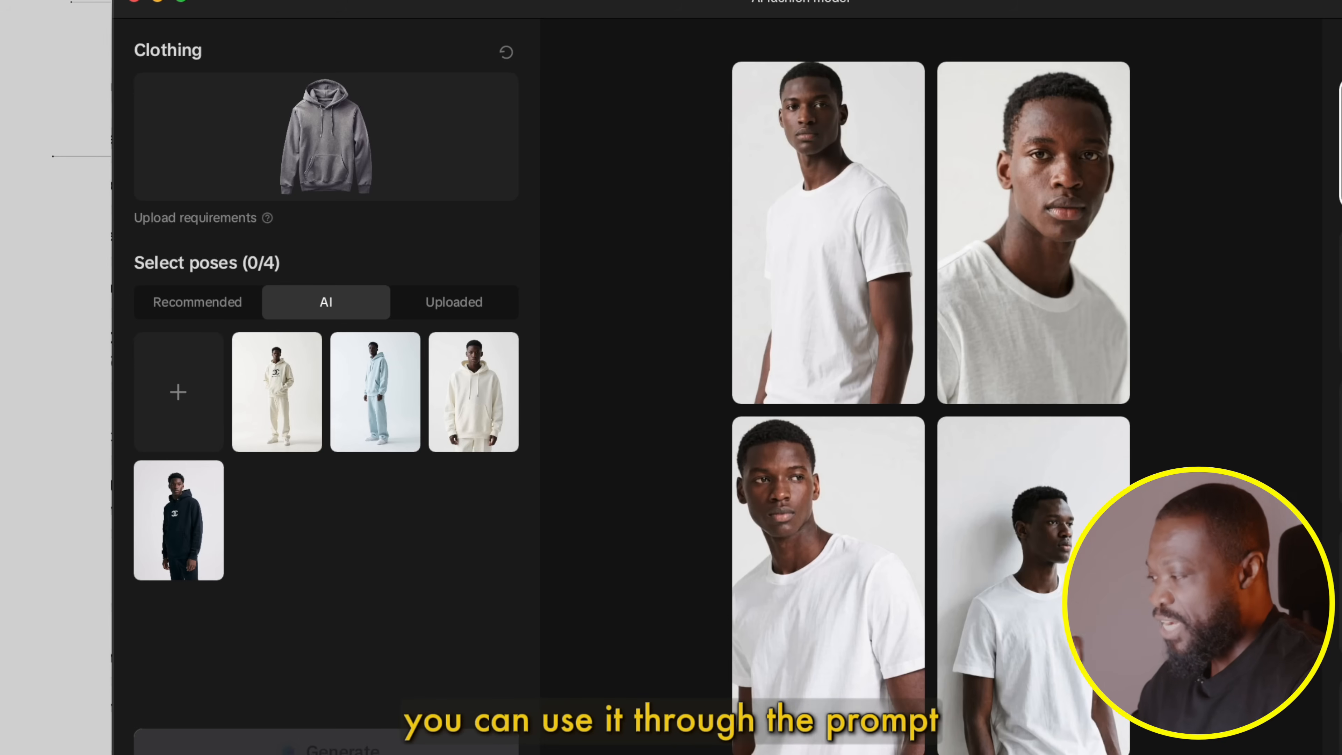
# Step: Look over the generated model images and preview the uploaded pose photos
pyautogui.moveTo(1099, 613)
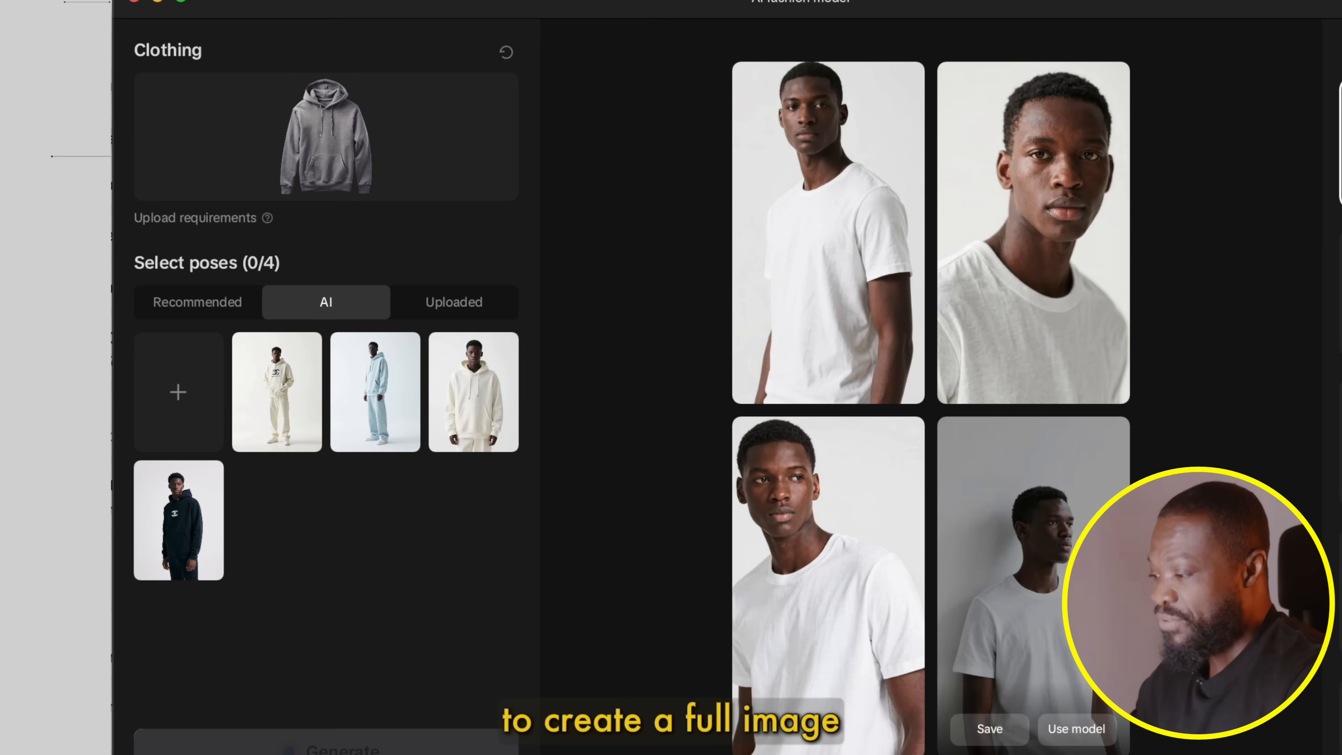
pyautogui.click(444, 300)
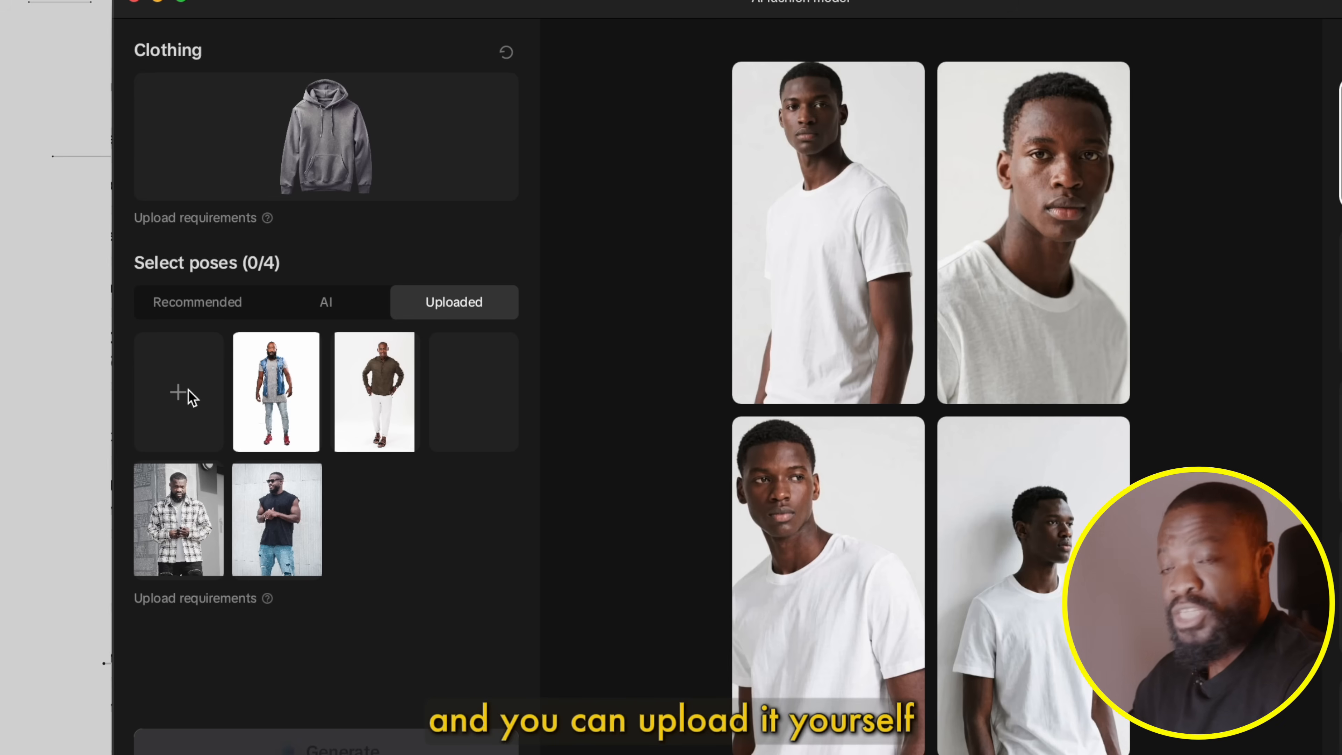
pyautogui.moveTo(259, 509)
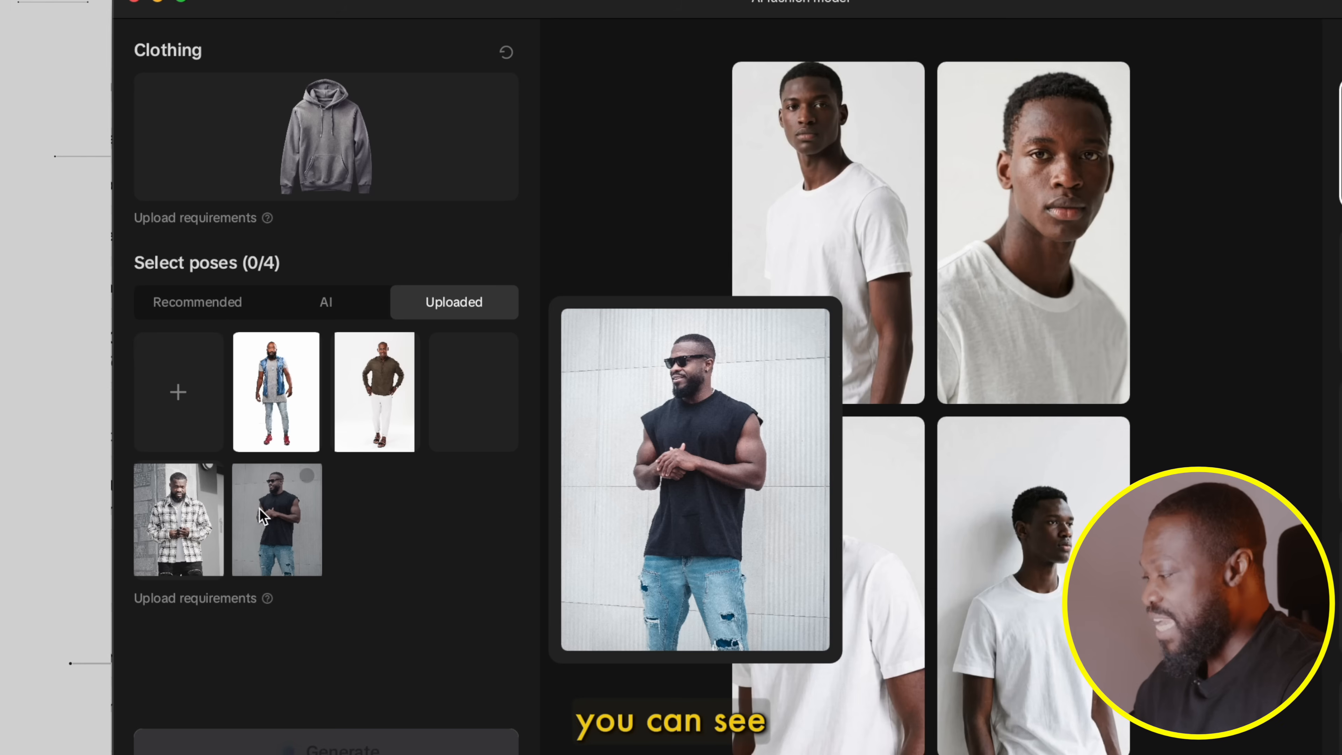
pyautogui.moveTo(191, 518)
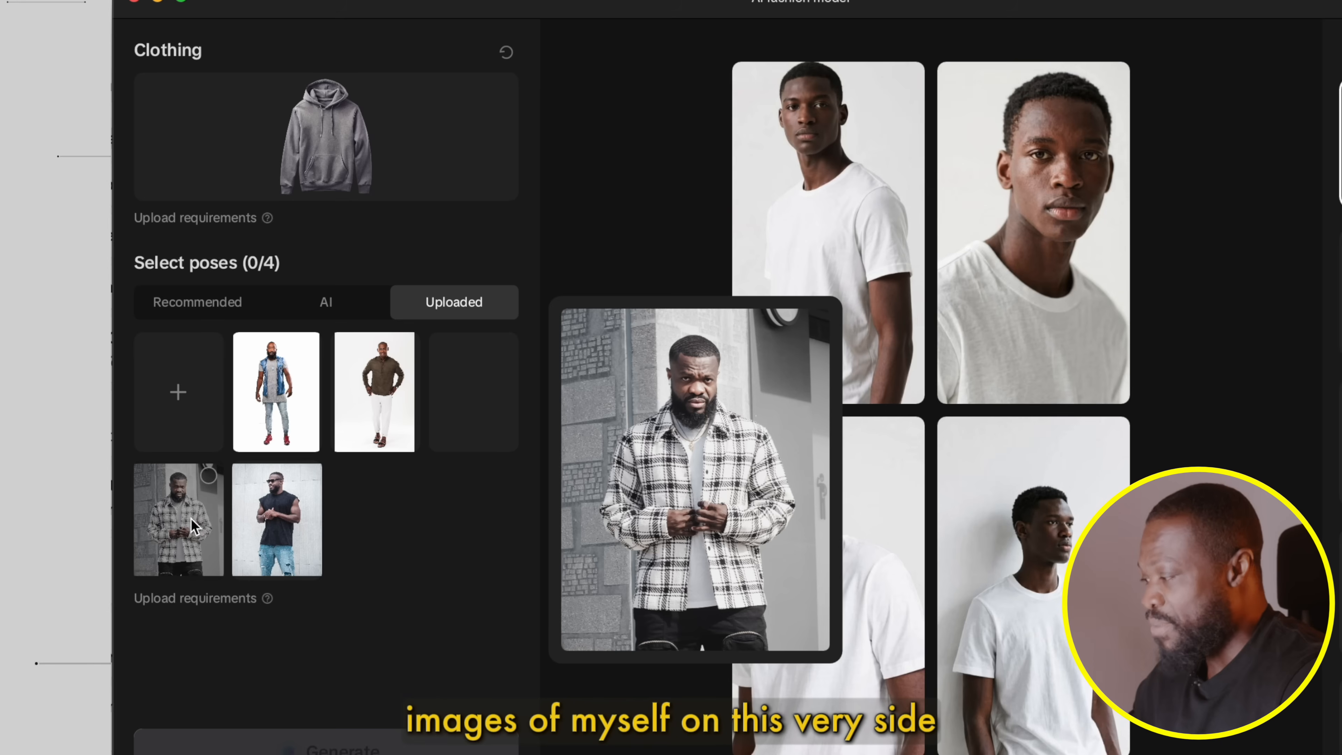
pyautogui.moveTo(273, 419)
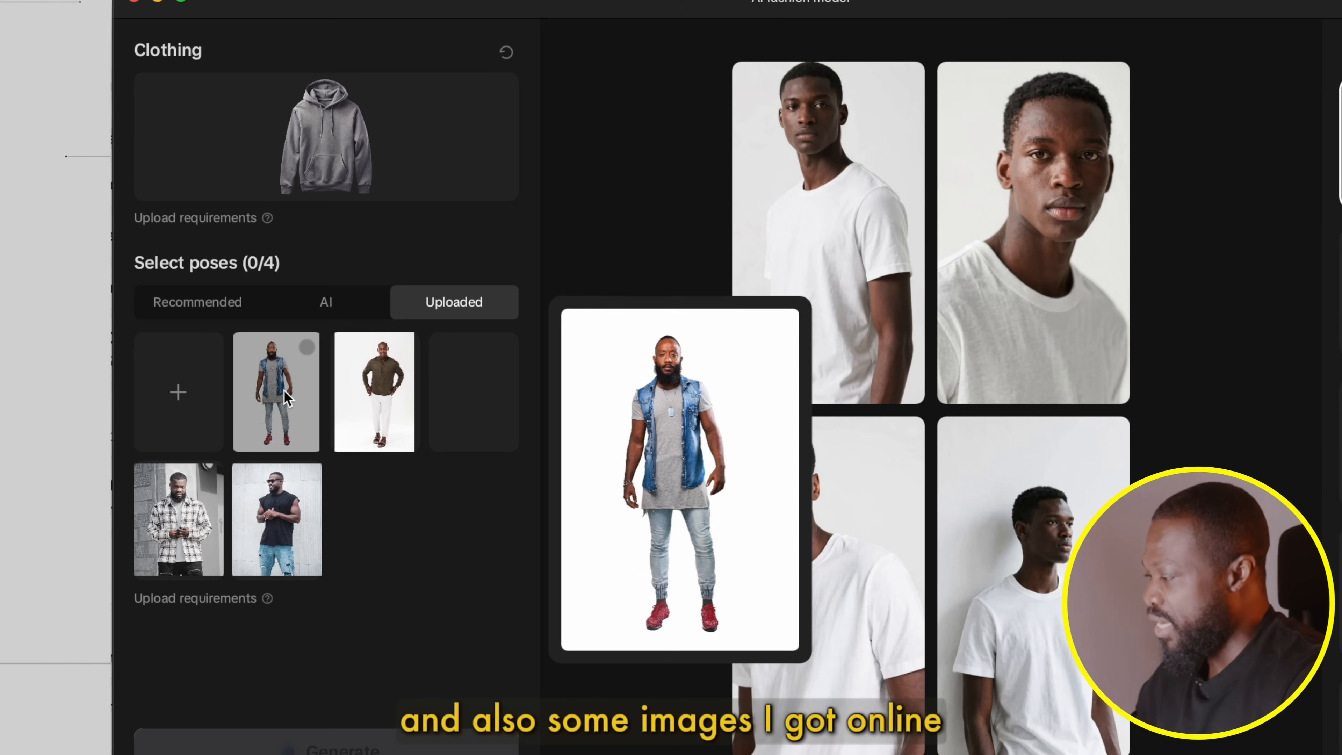
# Step: Select the recommended Hoodie pose with both hands raised to the collar and generate the grey hoodie on that model
pyautogui.click(216, 312)
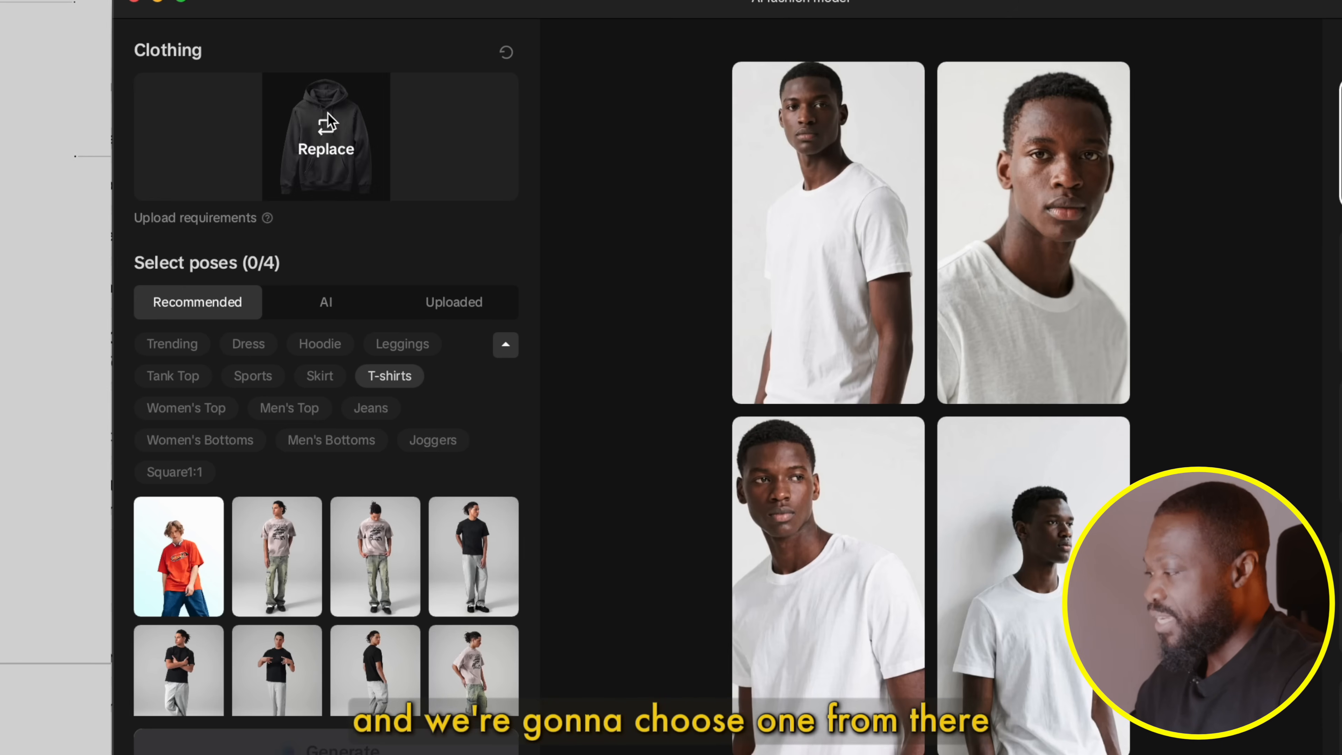
pyautogui.click(327, 346)
pyautogui.moveTo(354, 568)
pyautogui.scroll(-5, 351, 559)
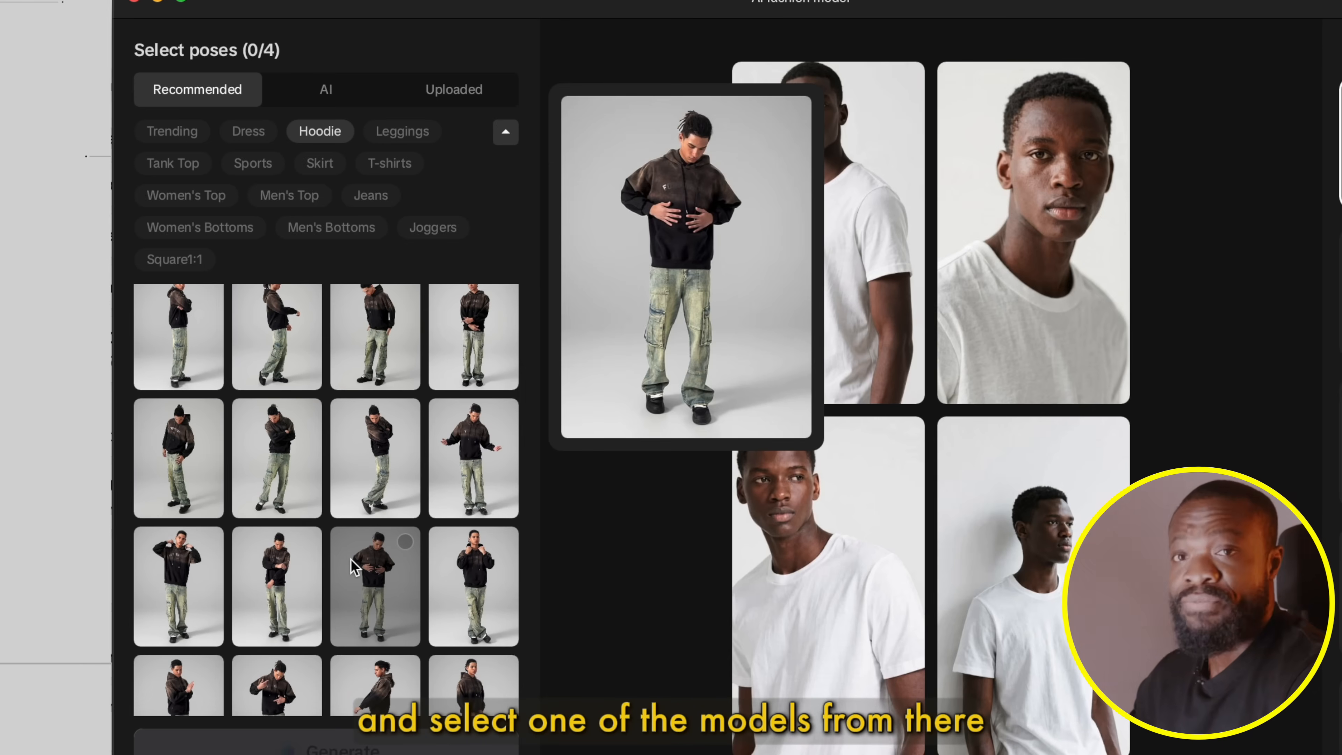
pyautogui.scroll(-3, 352, 559)
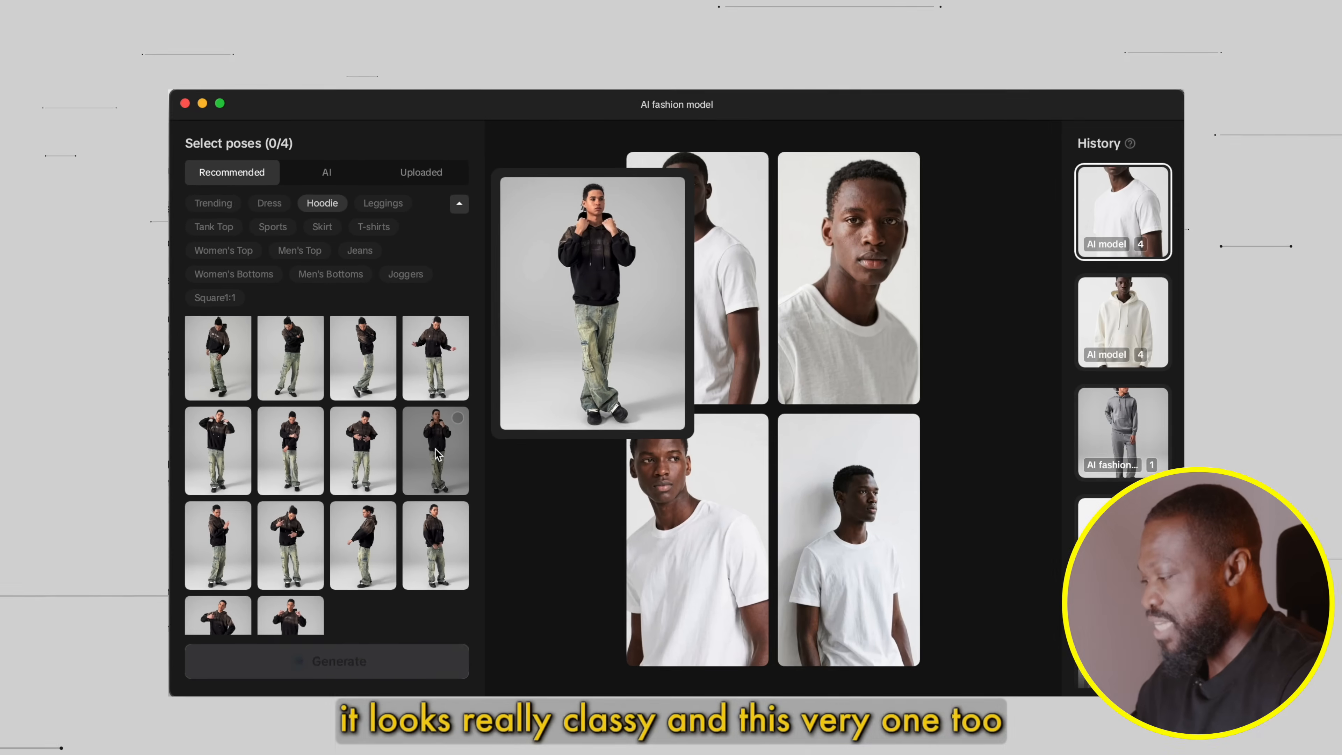
pyautogui.click(437, 453)
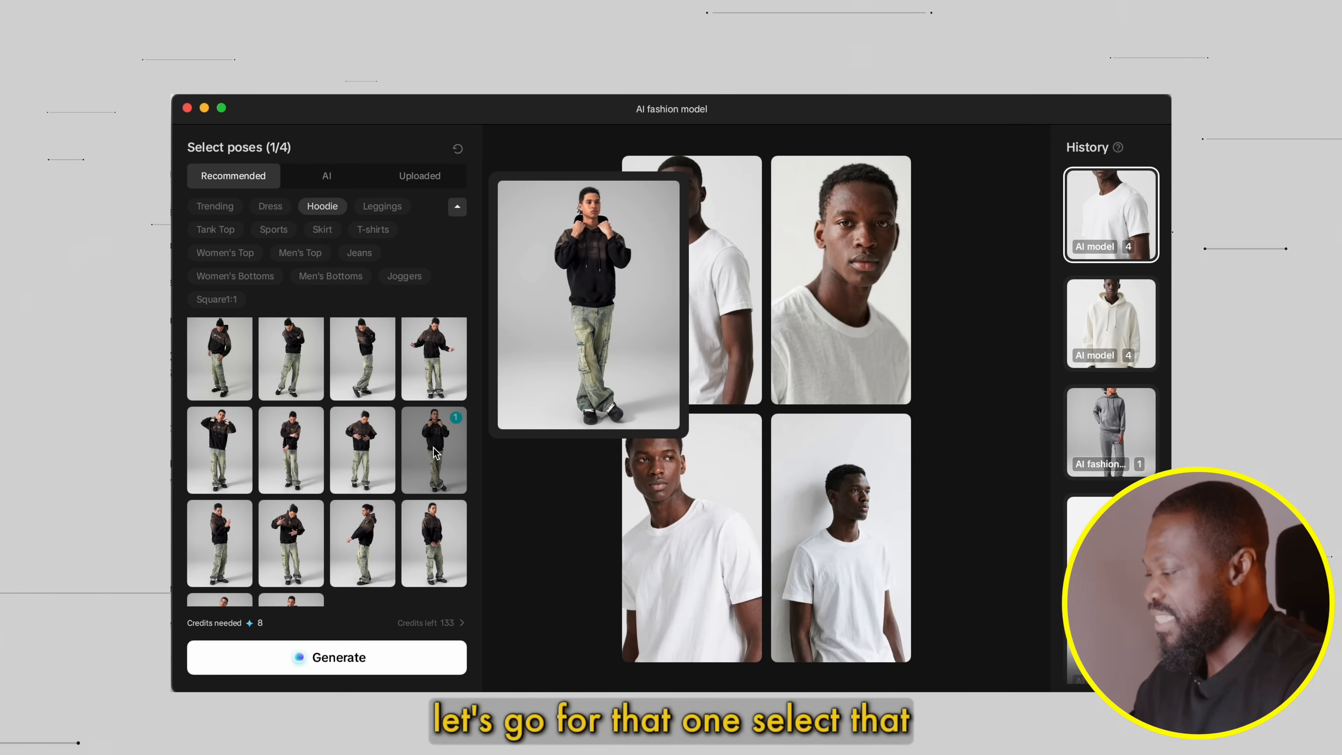
pyautogui.click(320, 660)
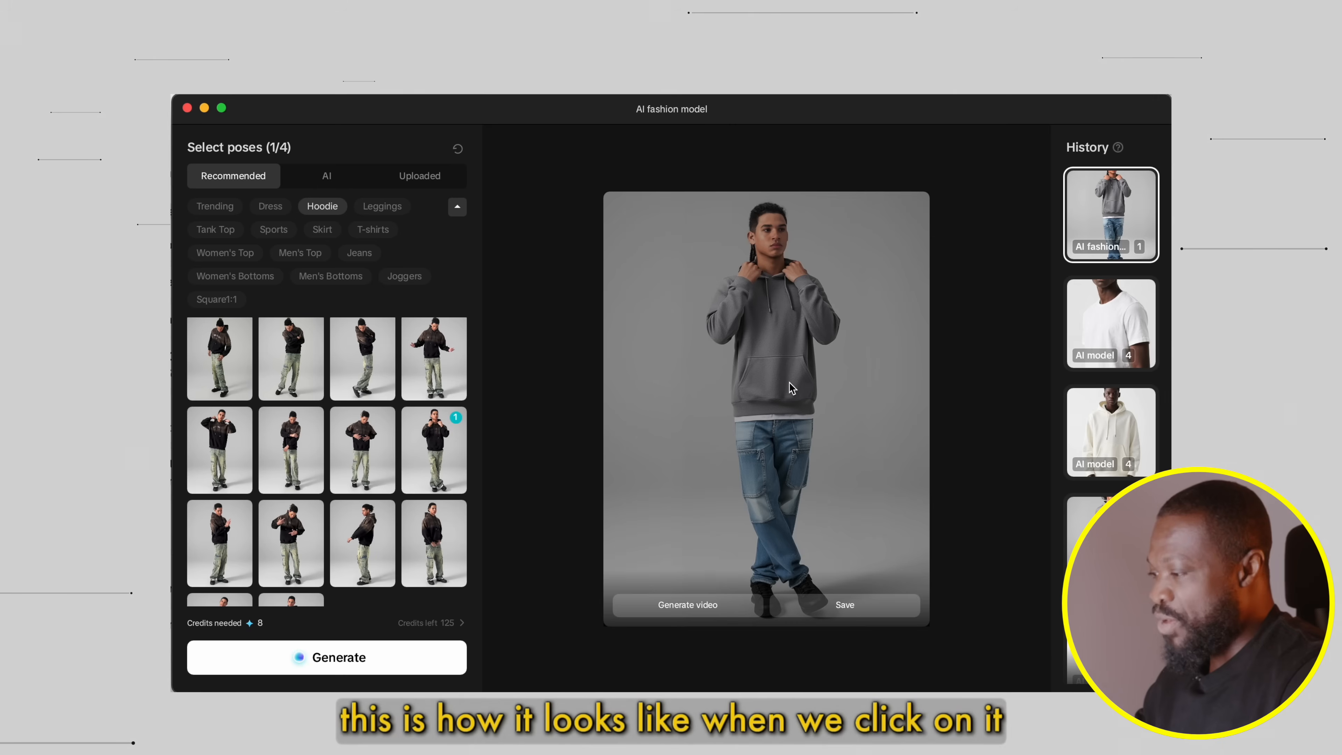
# Step: Enlarge the generated hoodie image and save it to the Downloads folder as AI_fashion_model_2
pyautogui.click(789, 381)
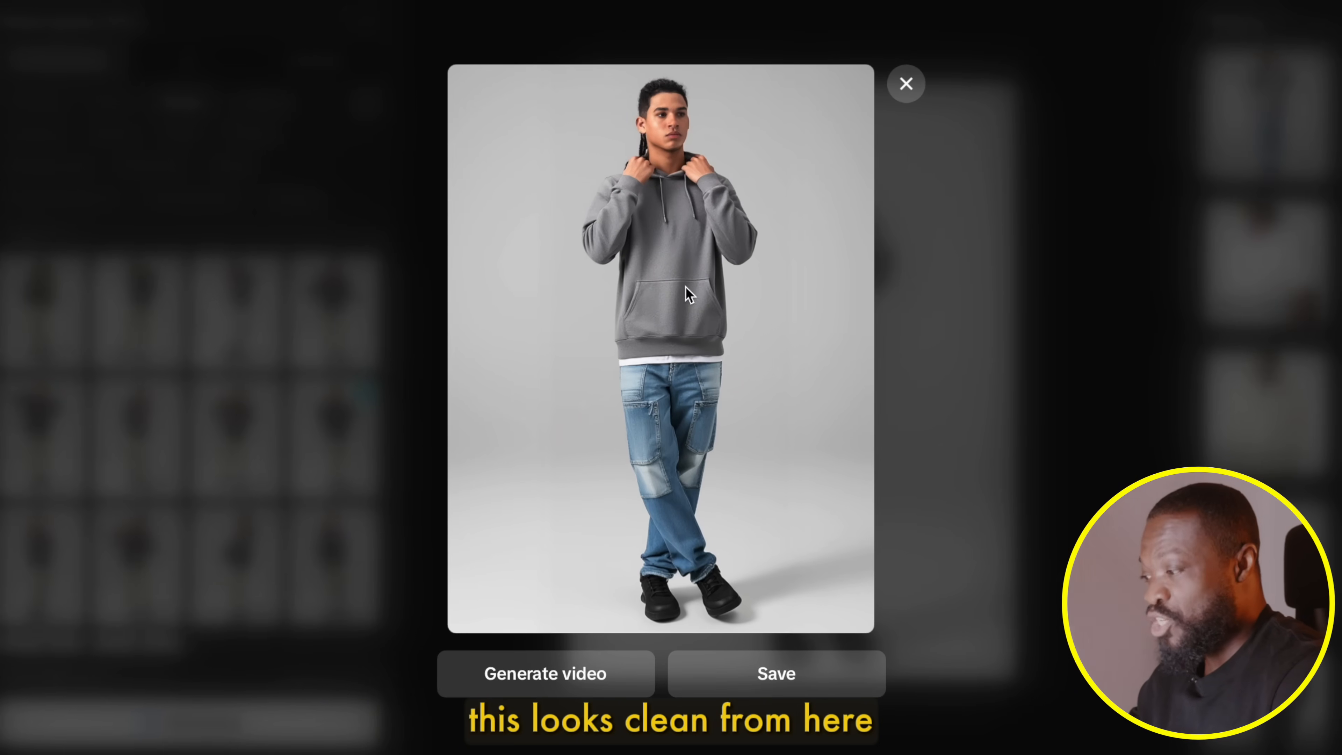
pyautogui.click(776, 676)
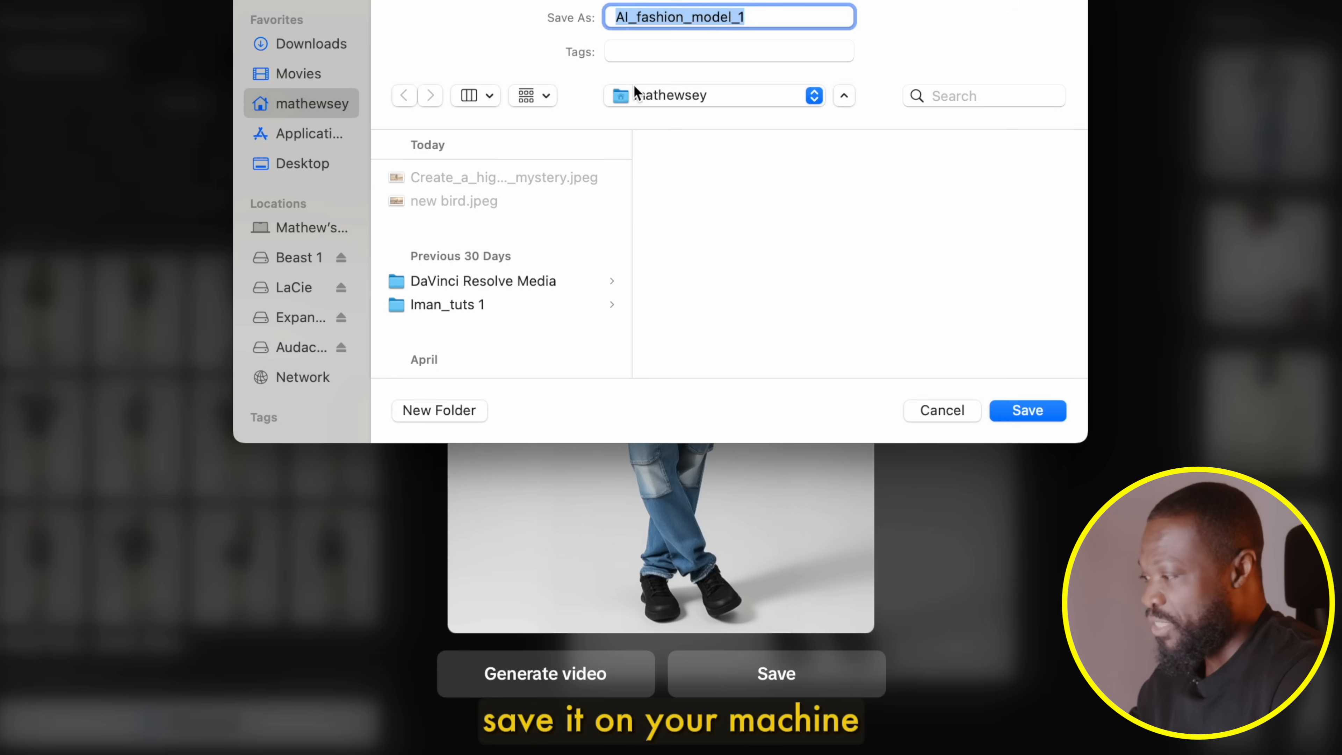
pyautogui.click(295, 44)
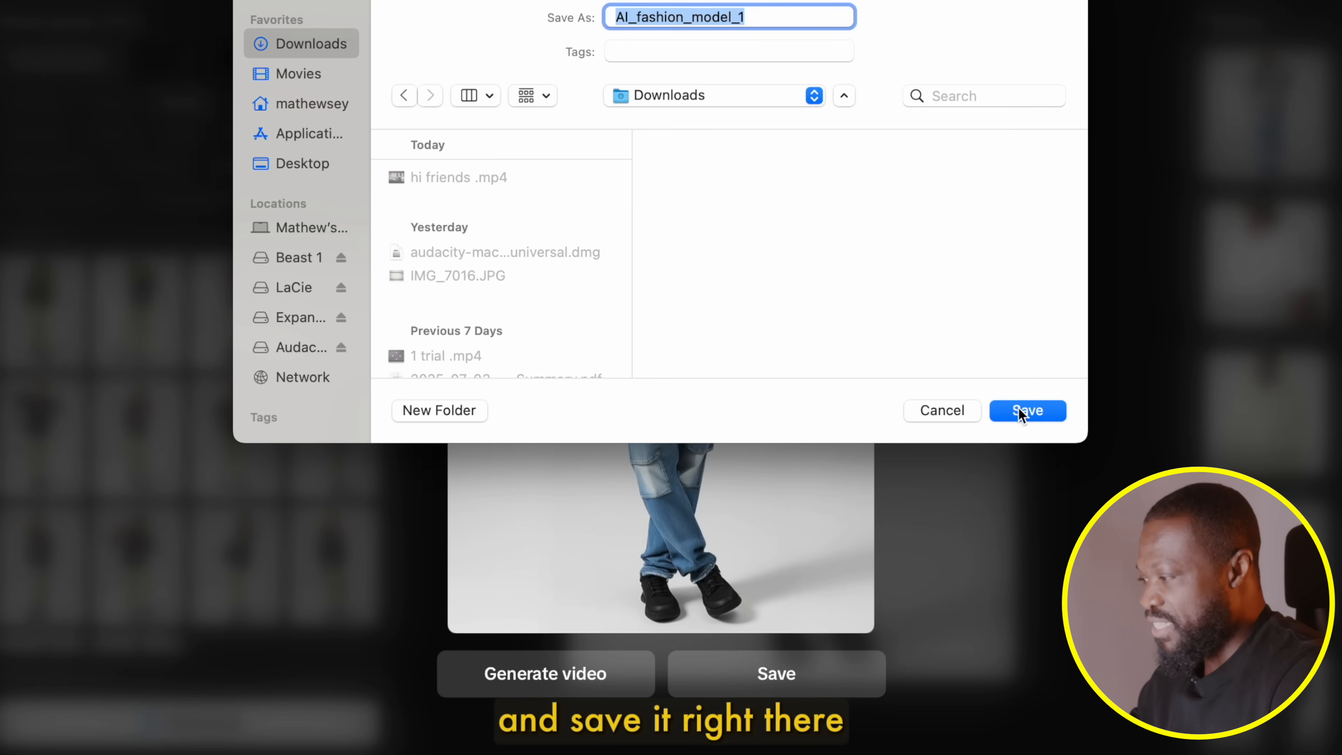
pyautogui.click(764, 19)
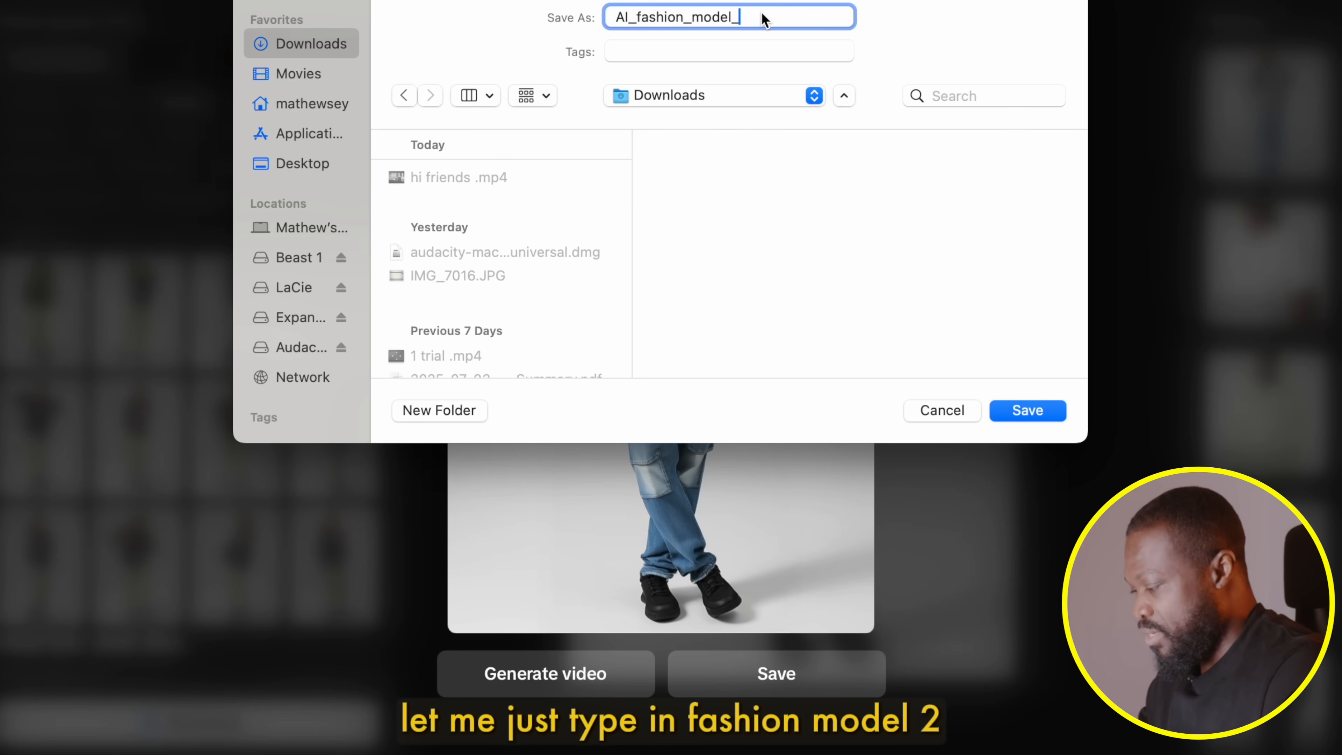
pyautogui.write('2')
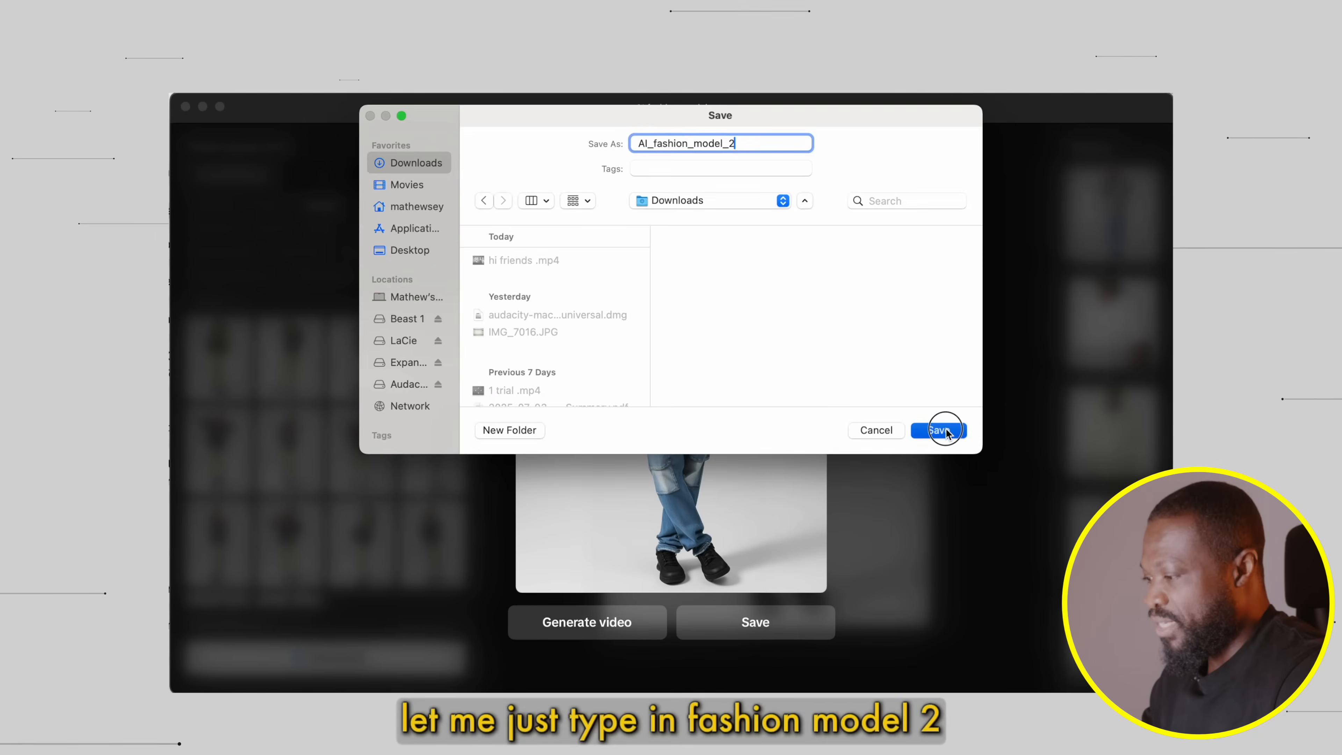
pyautogui.click(1027, 410)
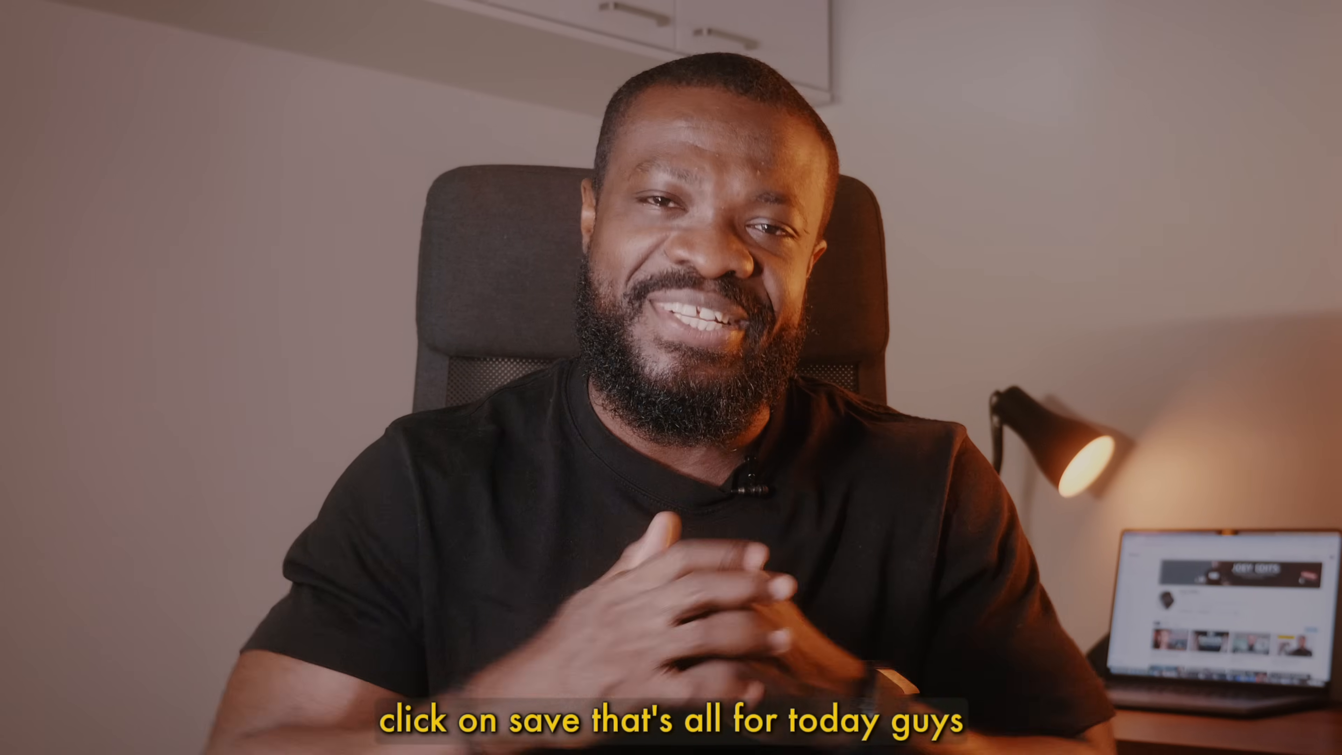